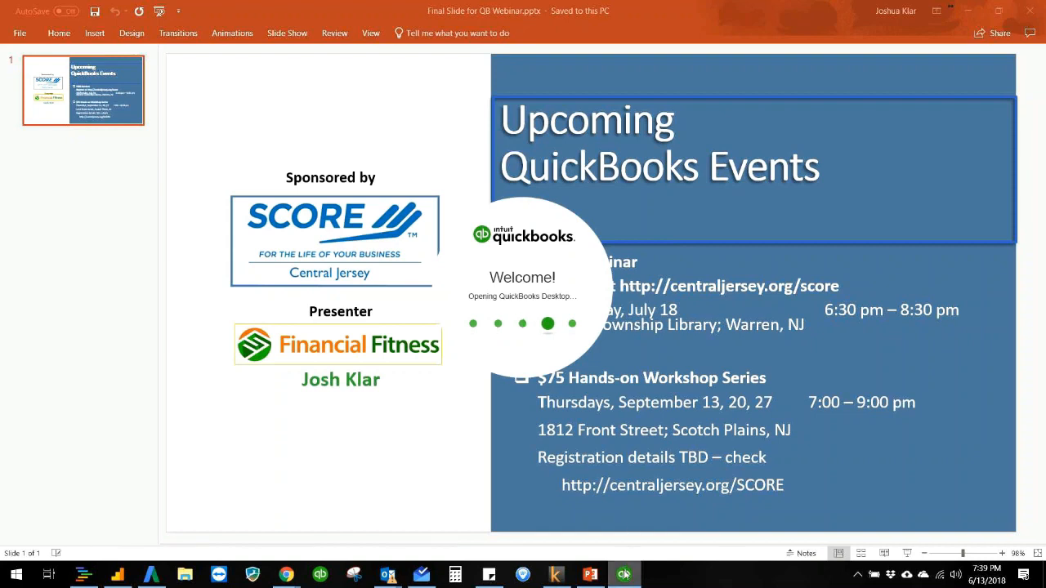
Step: Switch to QuickBooks and start creating a new company file with the Express Start setup
mouse_move(627, 578)
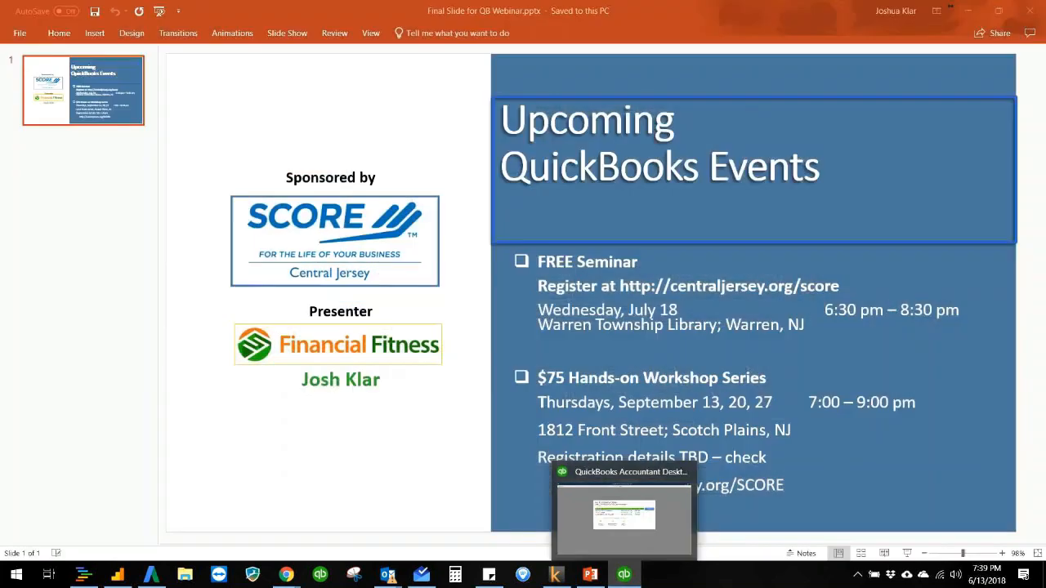
left_click_drag(1045, 31, 465, 55)
double_click(465, 53)
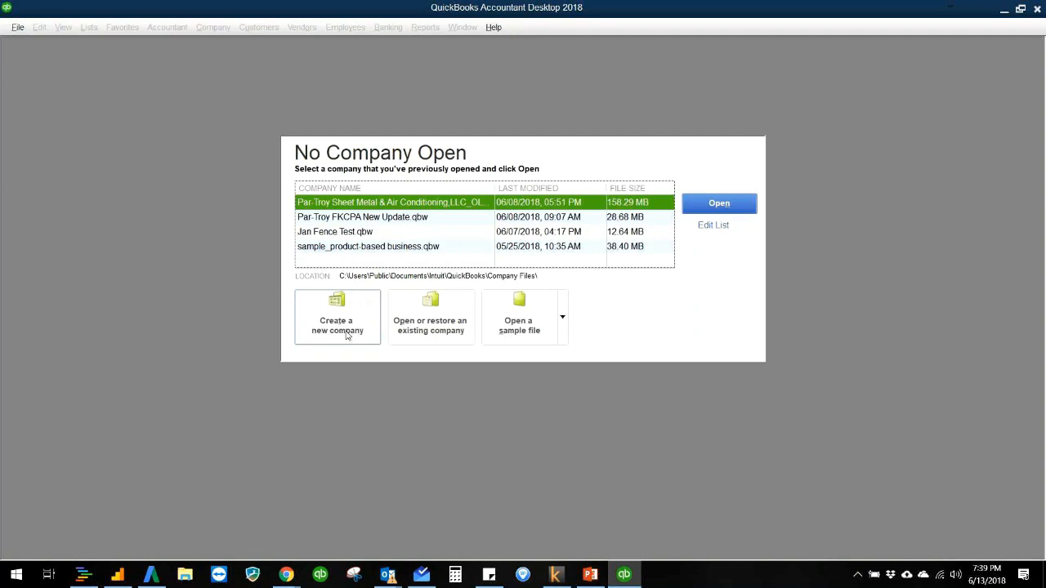
left_click(346, 331)
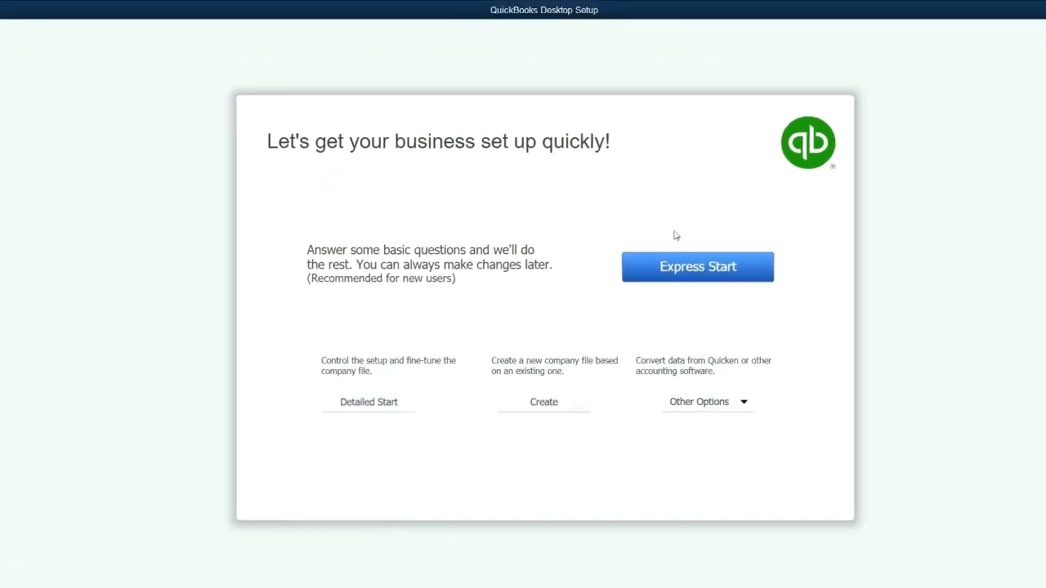
left_click(666, 273)
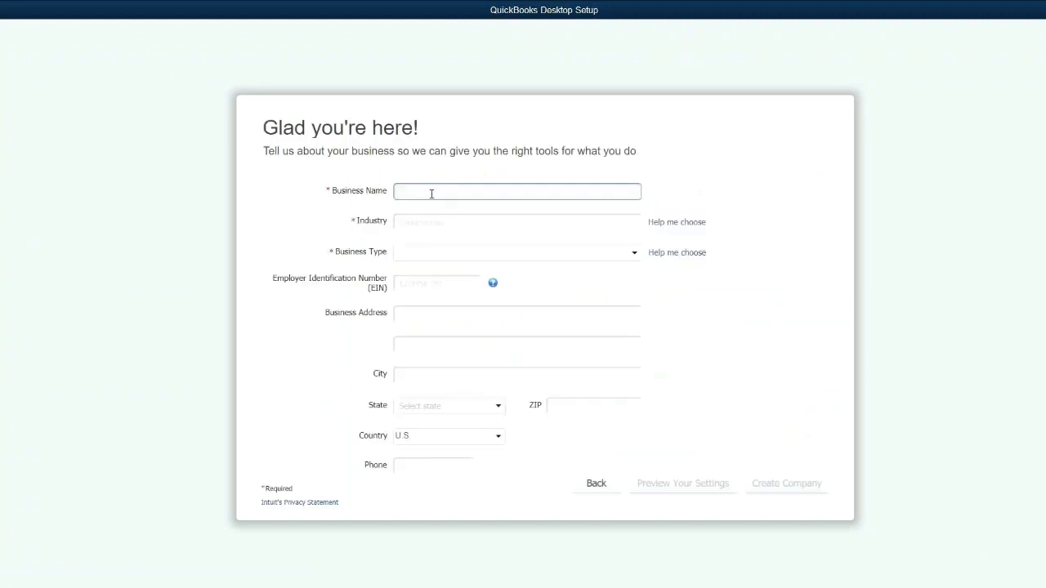
Step: Create the company SCORE Webinar Demo with industry Other/None and business type Corporation
type("S")
type("CORE Webinar Demo")
key("Tab")
type("other")
left_click(433, 255)
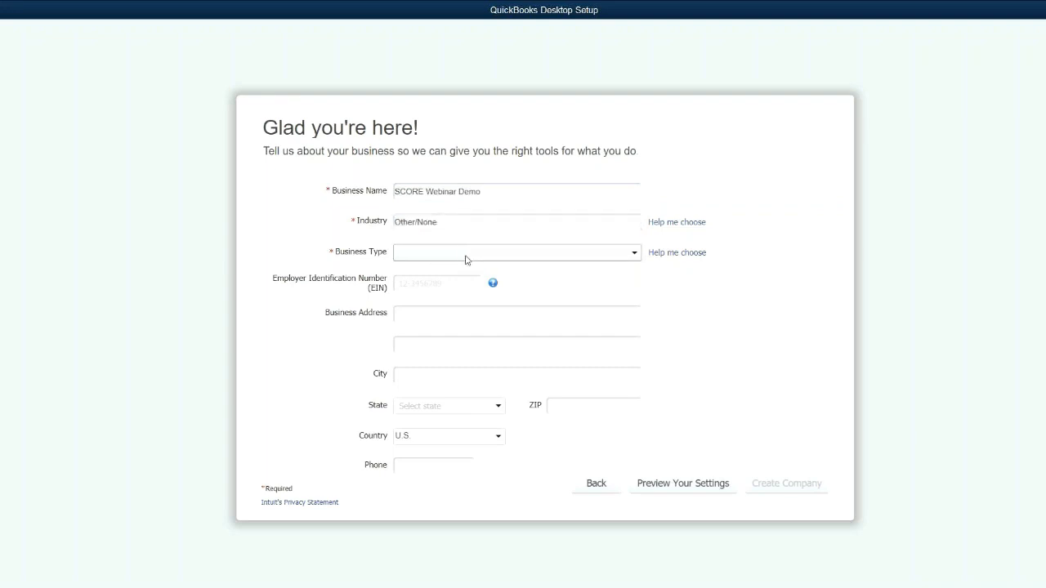
left_click(468, 260)
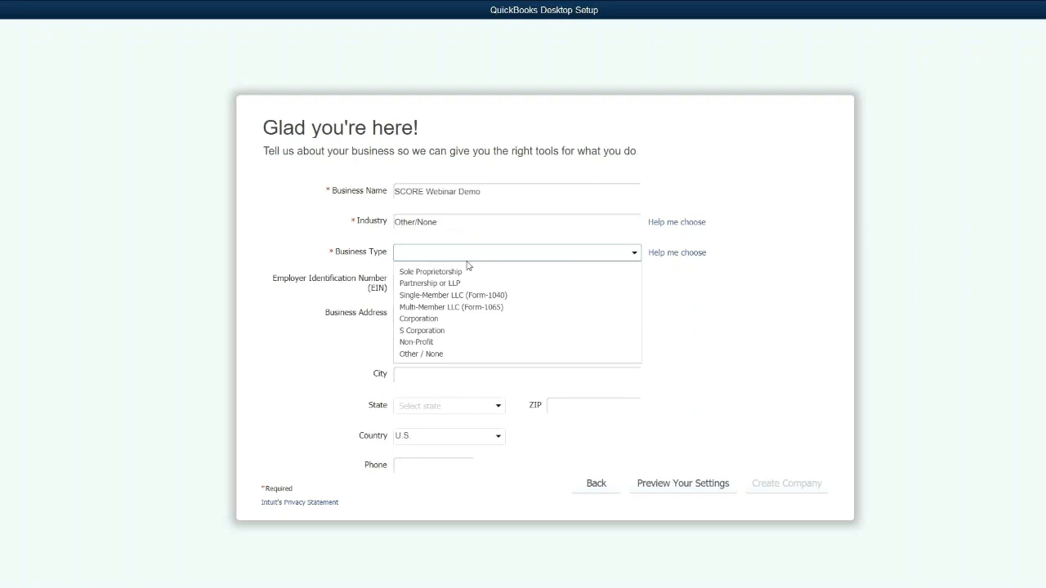
left_click(456, 321)
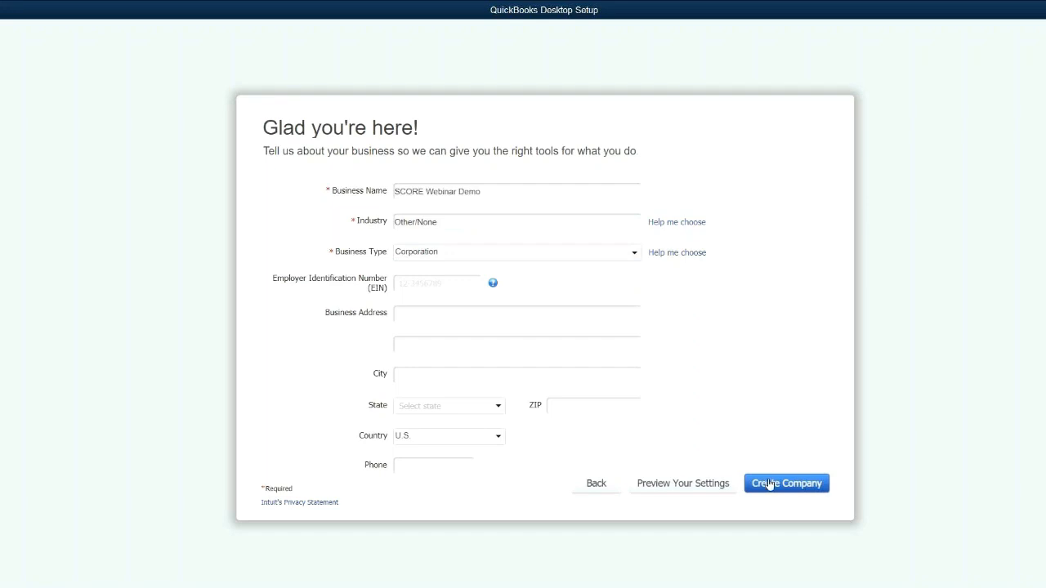
left_click(796, 487)
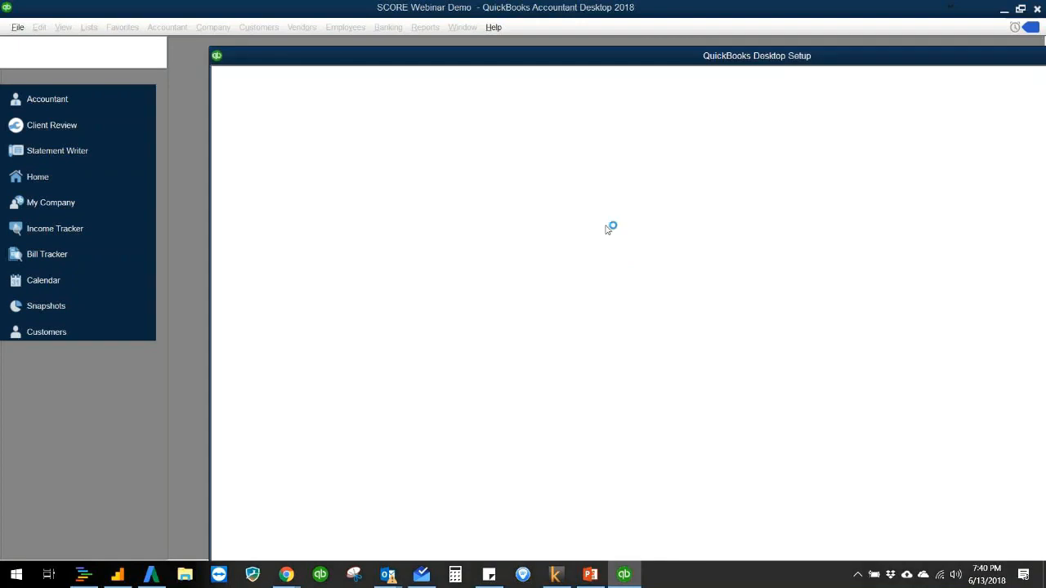
Step: Dismiss the QuickBooks Desktop Setup window without adding details, and close the New Feature Tour
double_click(662, 61)
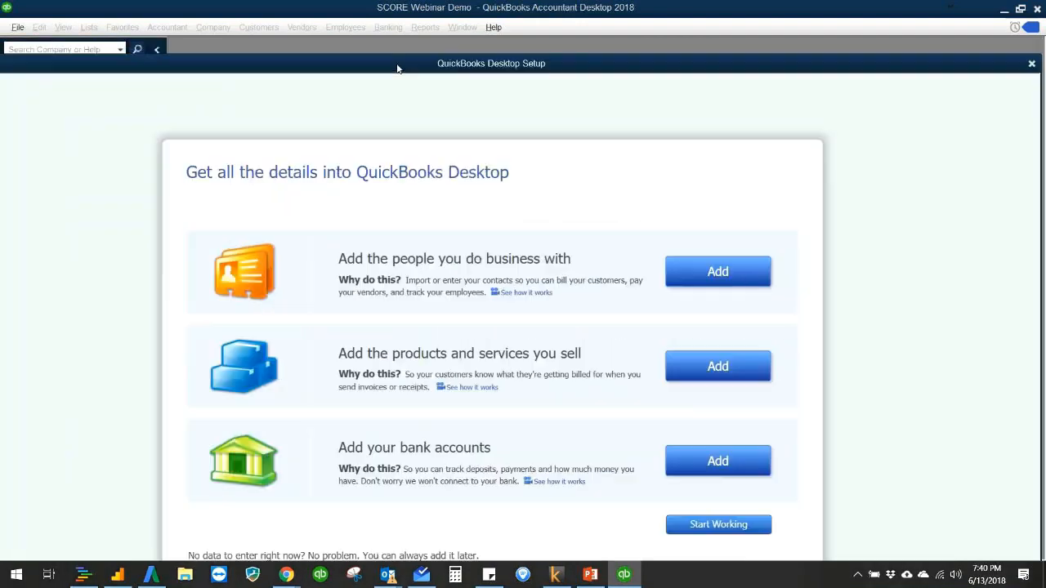
left_click(1032, 64)
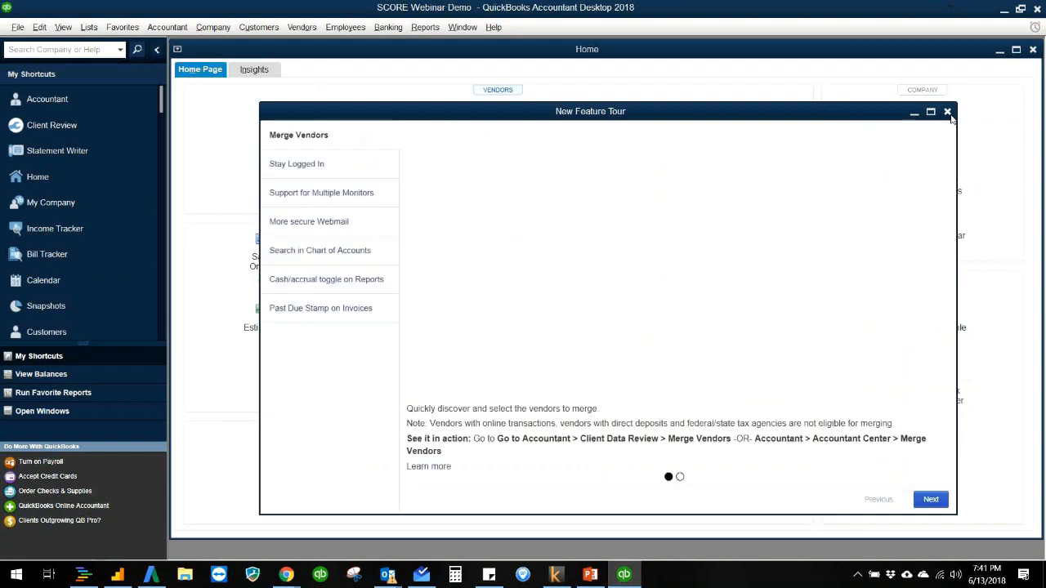
left_click(949, 113)
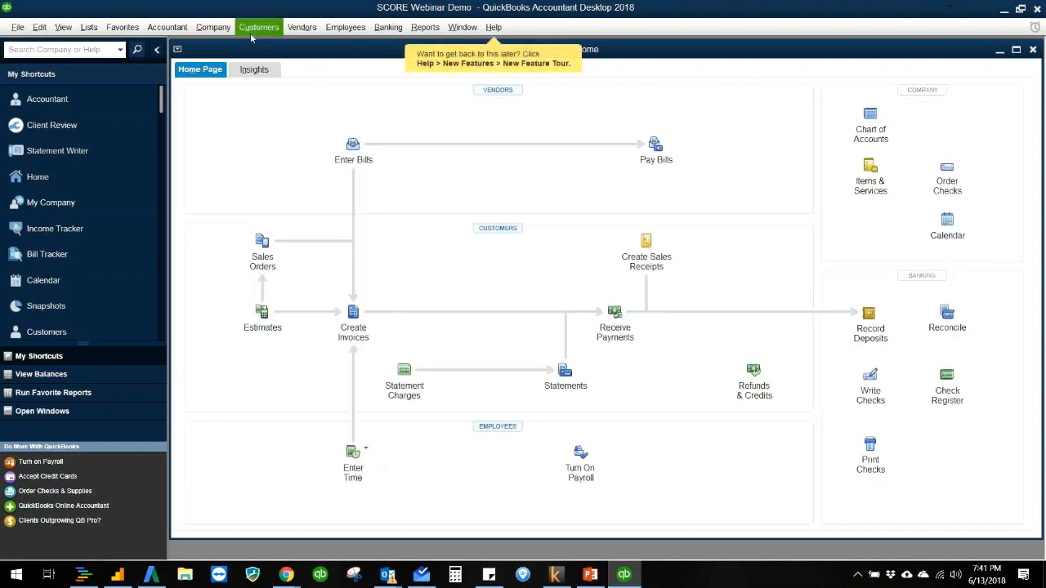
Step: Open the Customer Center from the home page, then collapse the shortcuts sidebar and maximize the window
left_click(210, 29)
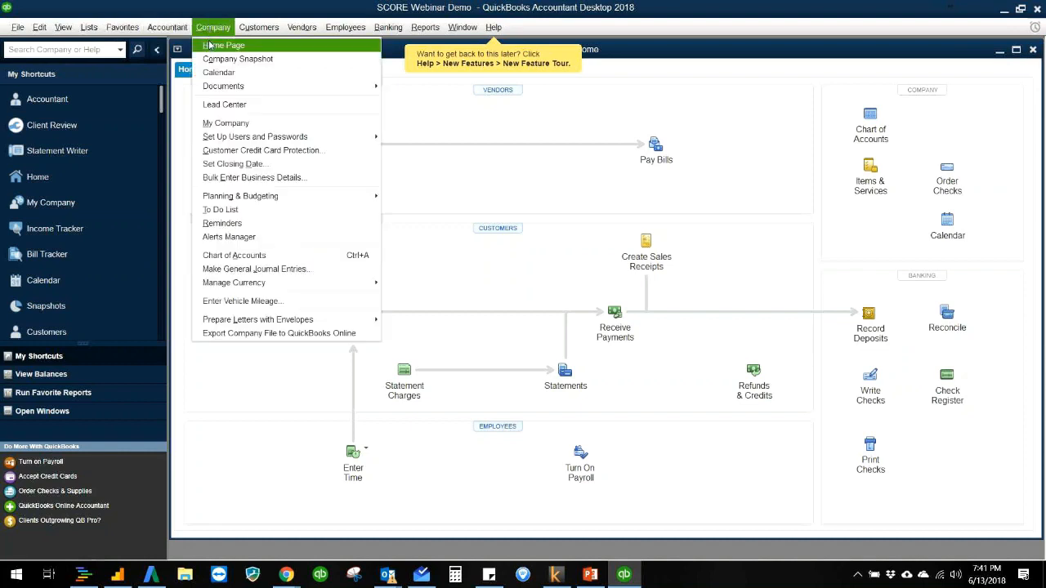
left_click(211, 46)
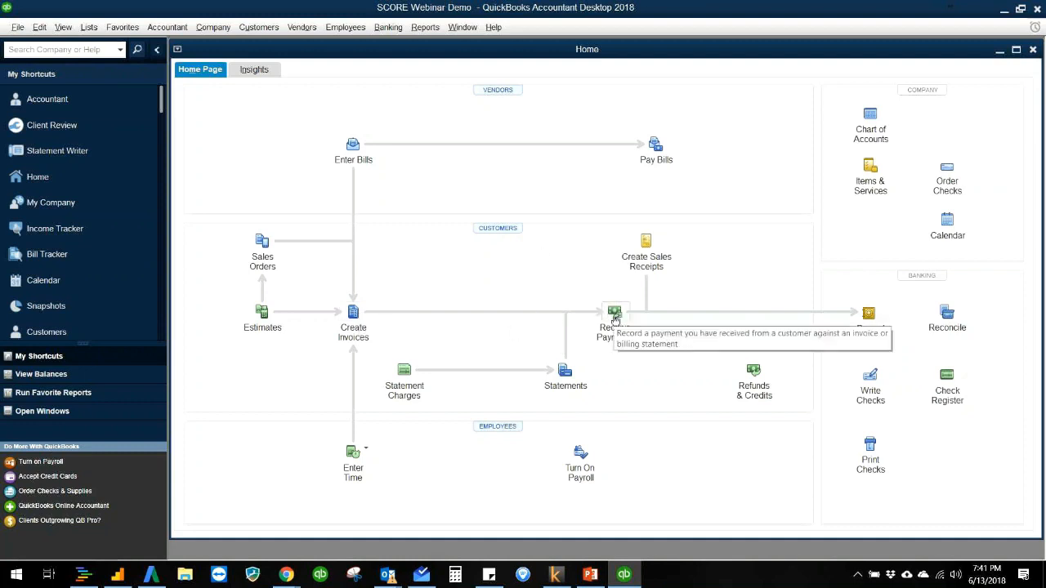
left_click(509, 233)
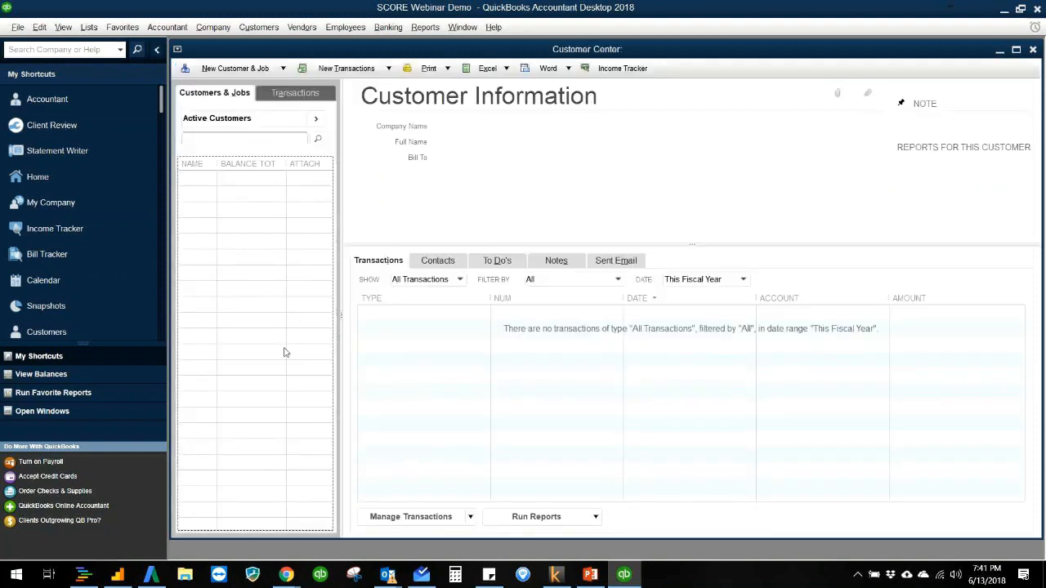
left_click(156, 51)
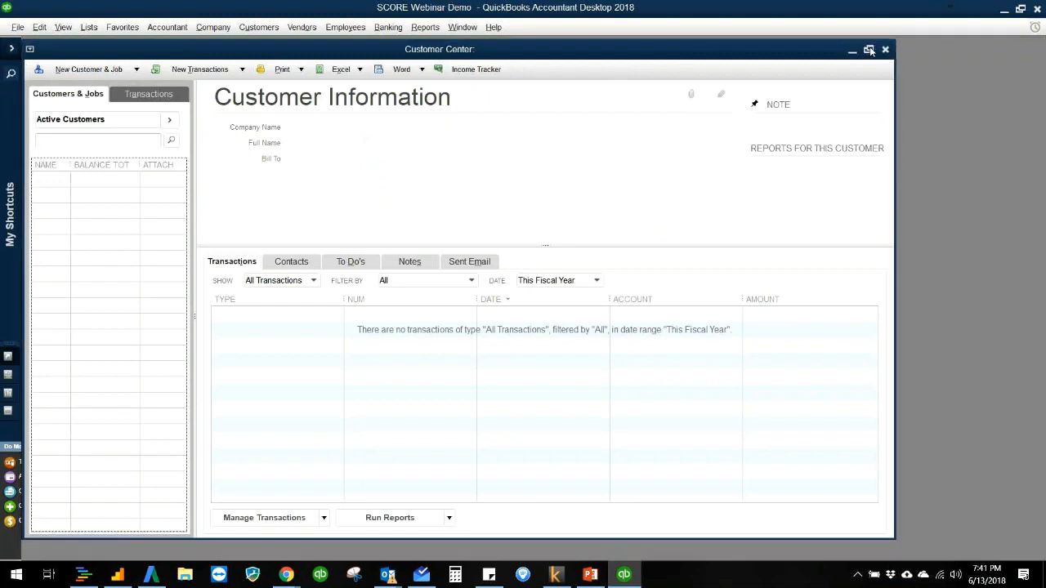
left_click(870, 51)
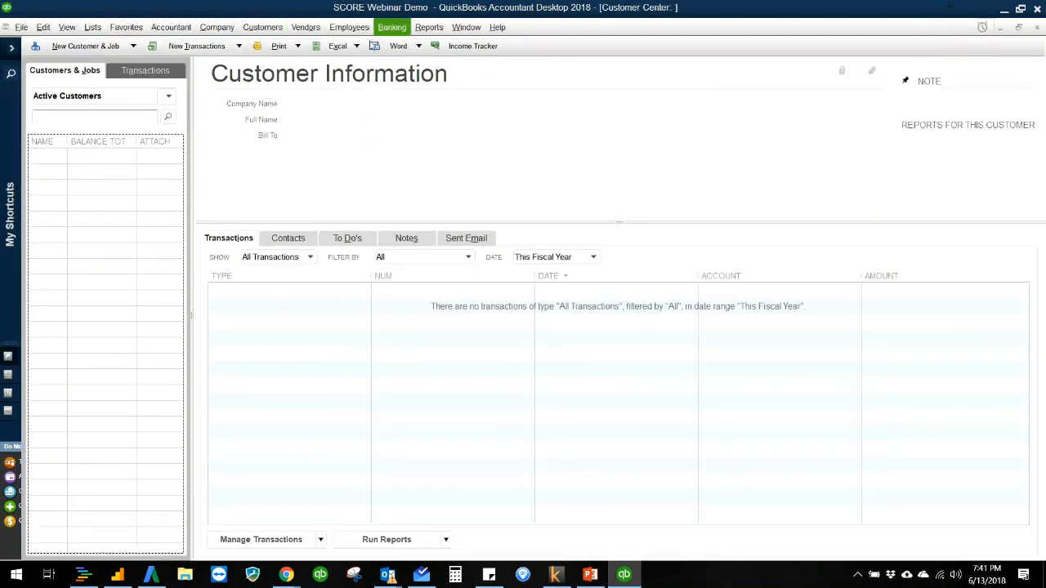
Step: View the chart of accounts of the new company and return to the home page
left_click(92, 27)
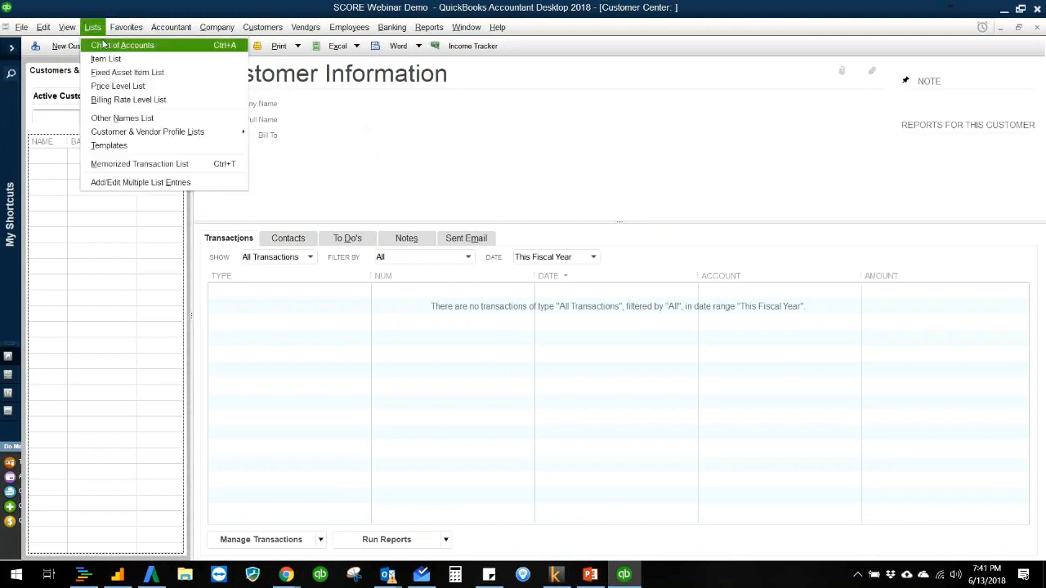
left_click(104, 46)
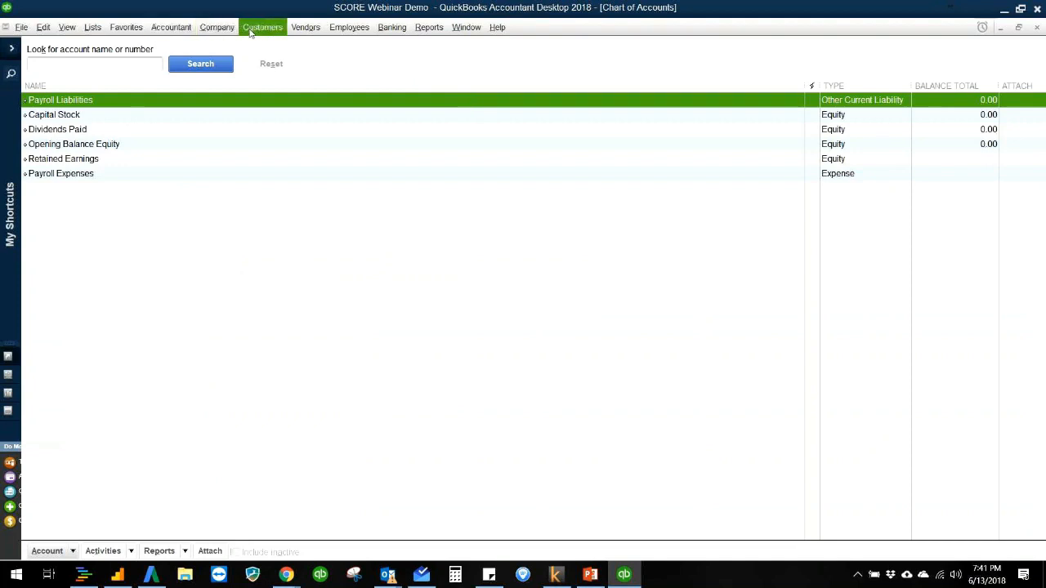
left_click(209, 27)
left_click(206, 45)
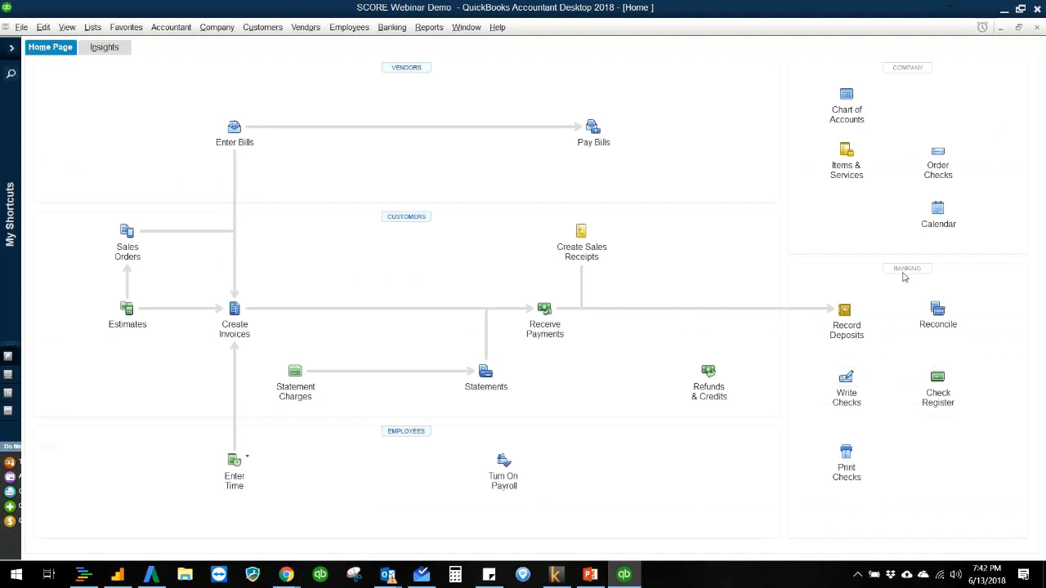
Step: Begin writing a check to create a bank account named Chase Checking plus the account's last four digits, then close the blank check
left_click(850, 381)
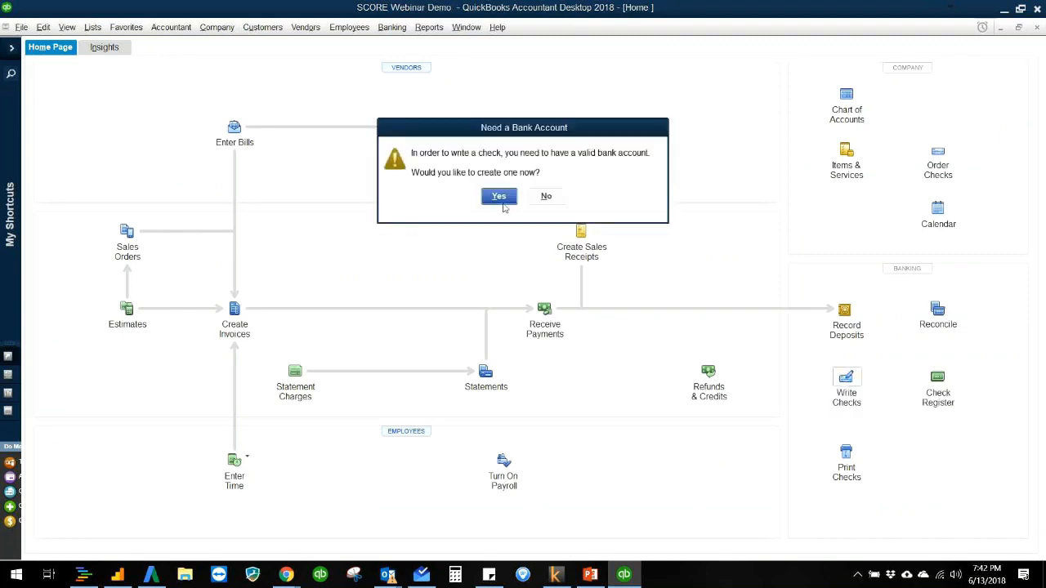
left_click(499, 197)
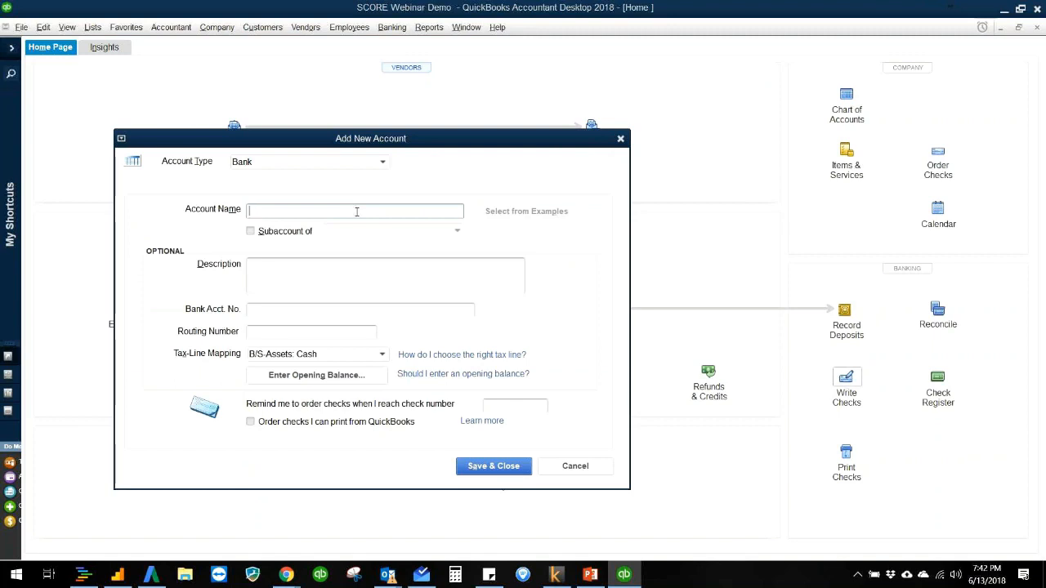
type("Chase Checking - 1234")
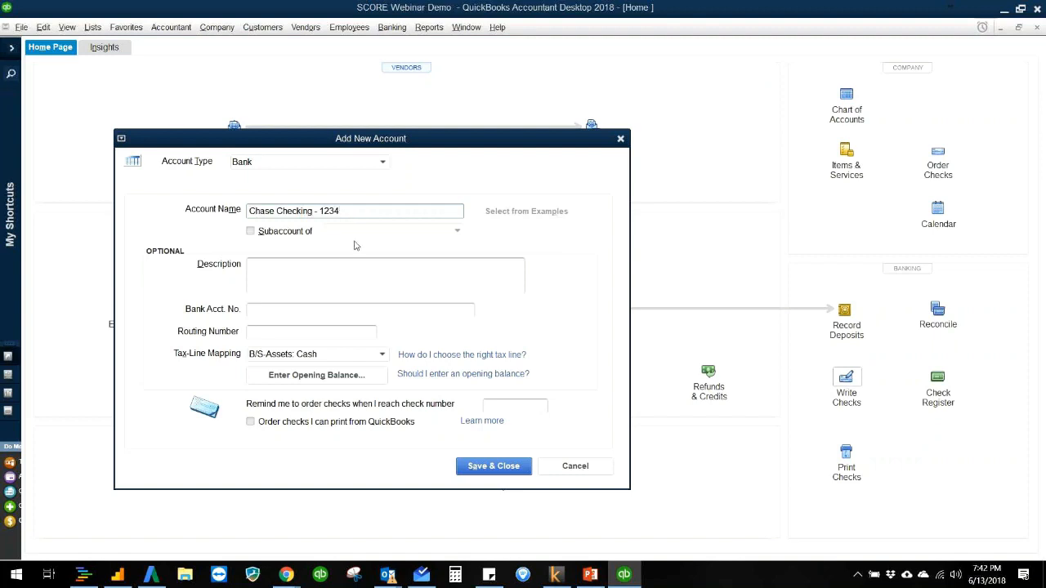
left_click(510, 467)
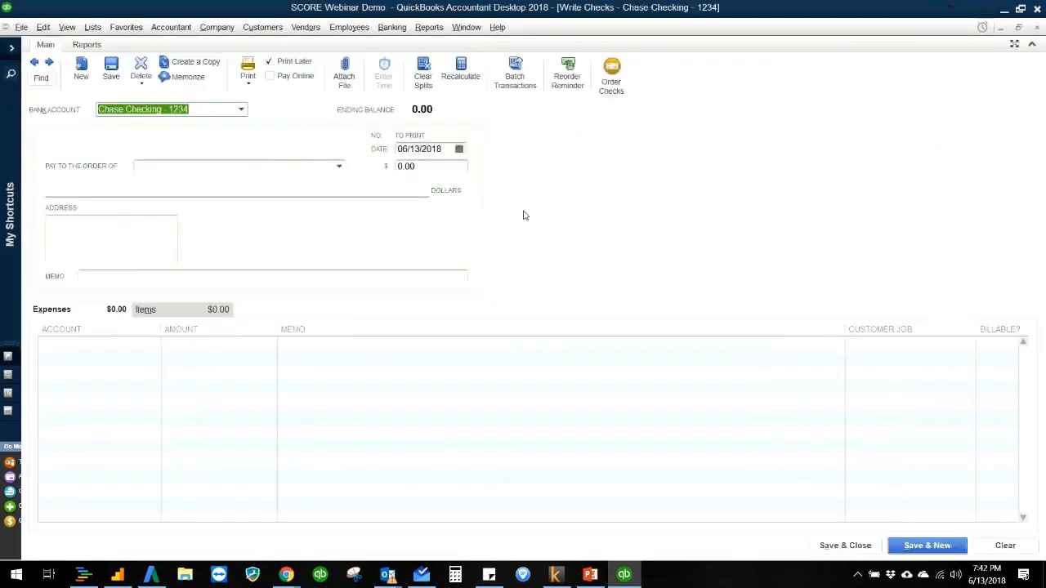
key("Escape")
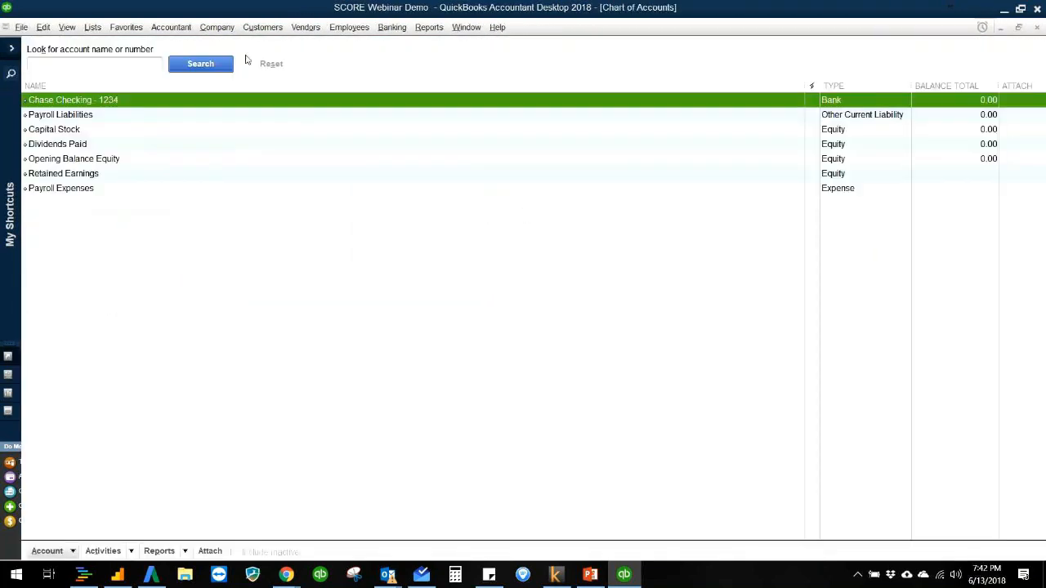
Step: Review the updated chart of accounts, reaching it both from the lists and from the home page
left_click(98, 28)
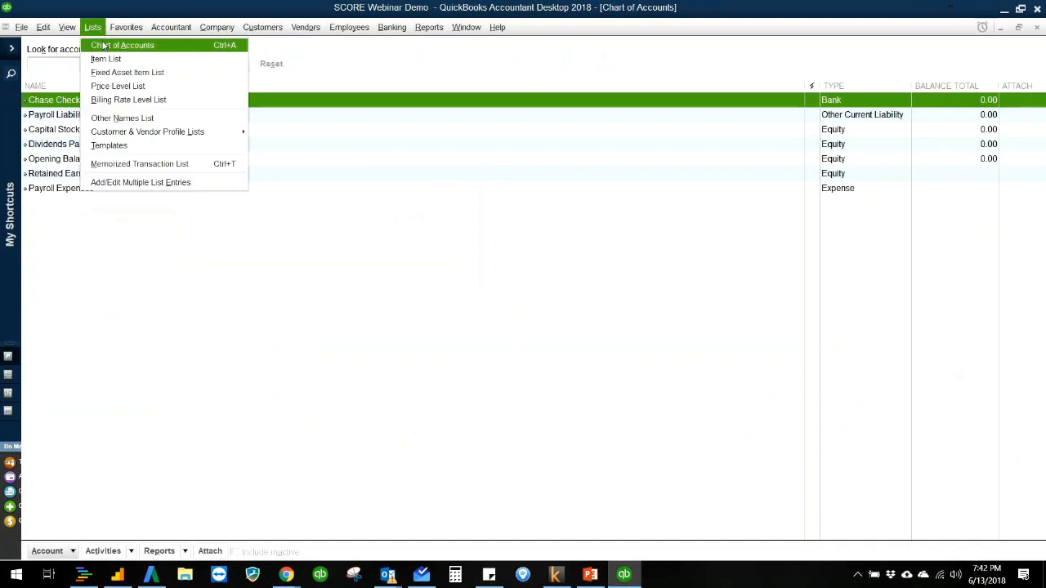
left_click(103, 46)
left_click(228, 34)
left_click(219, 46)
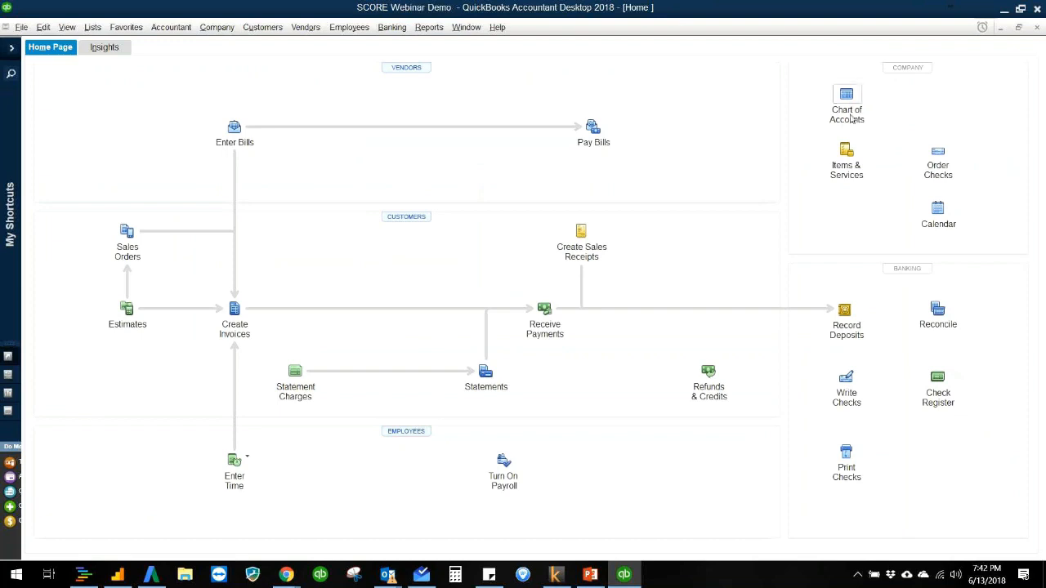
left_click(848, 98)
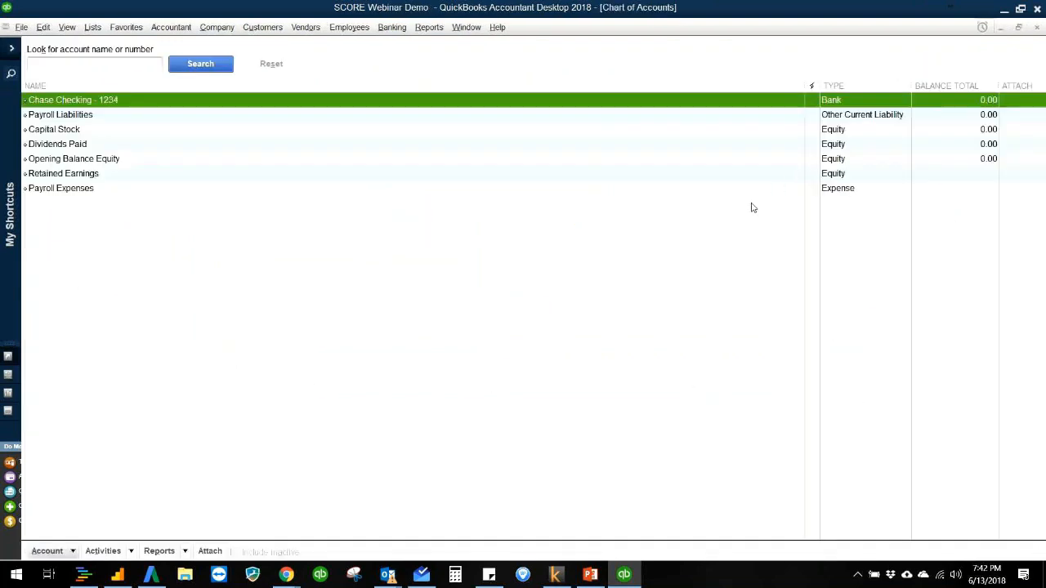
Step: Delete the Capital Stock and Dividends Paid equity accounts from the chart of accounts
left_click(406, 131)
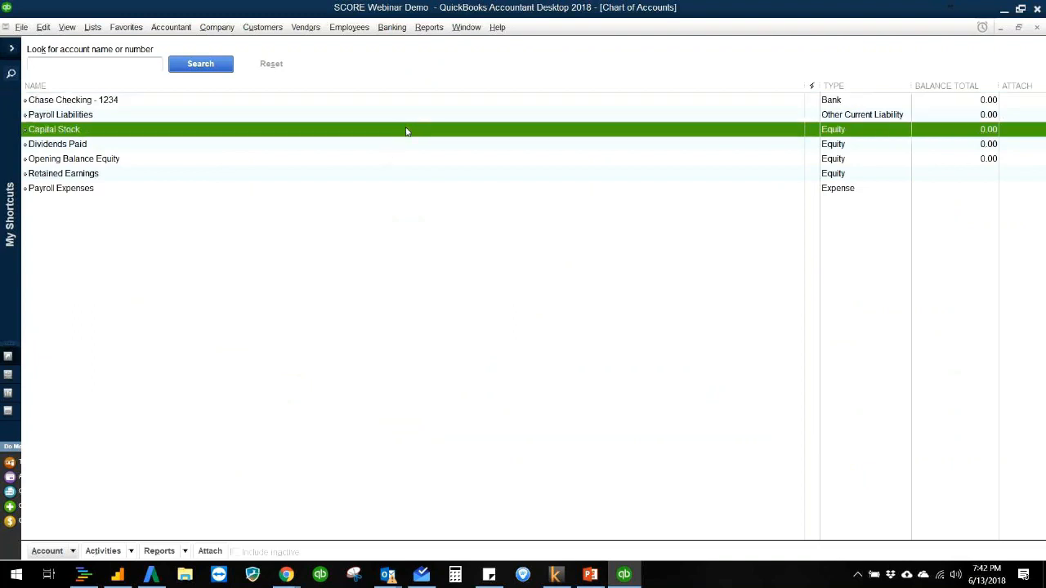
left_click(493, 180)
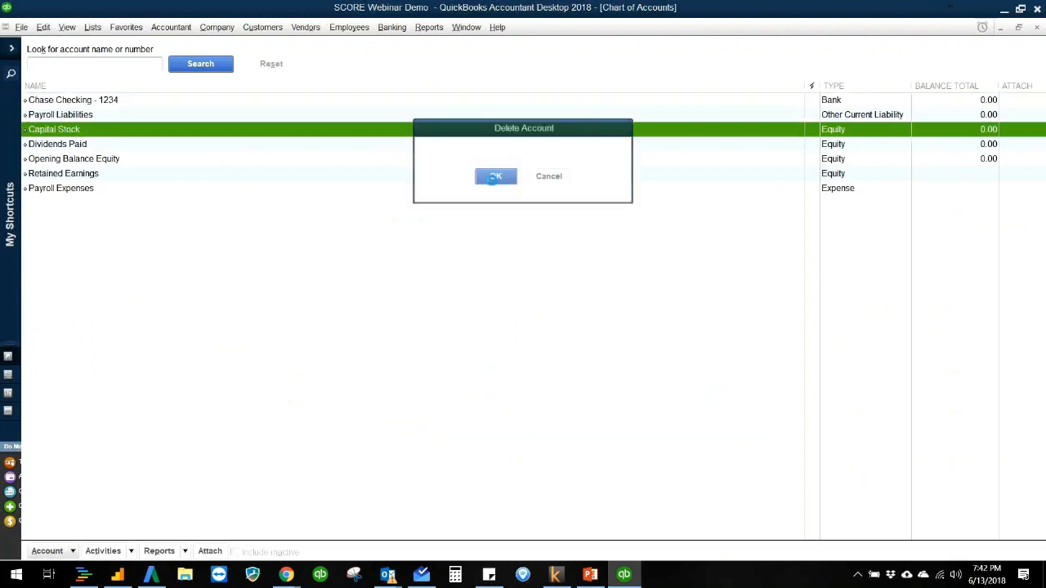
key("ctrl+d")
key("Return")
Step: Try to delete the Opening Balance Equity and Payroll Expenses accounts
key("ctrl+d")
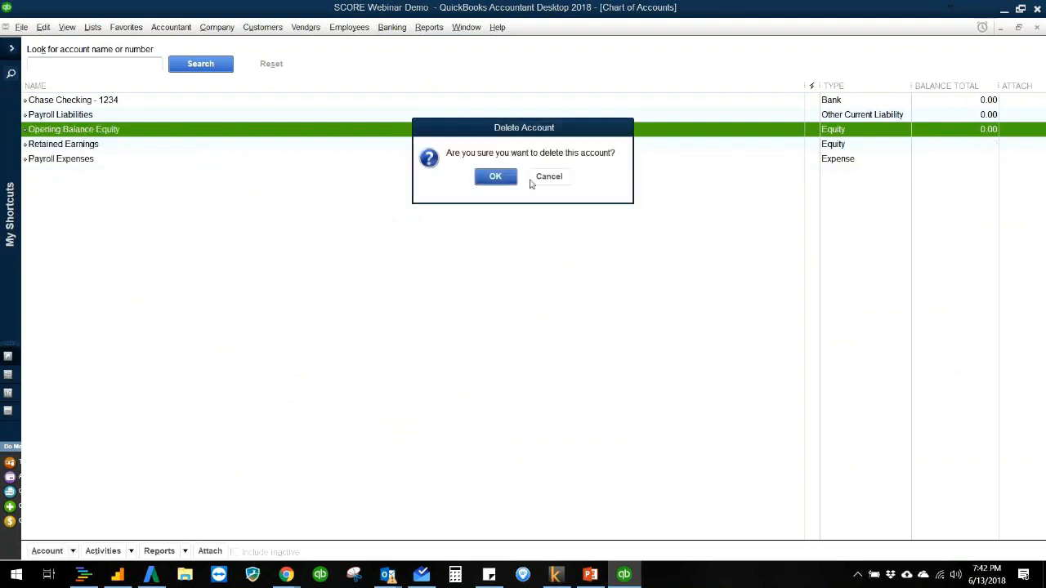
left_click(498, 180)
left_click(131, 161)
key("ctrl+d")
key("Return")
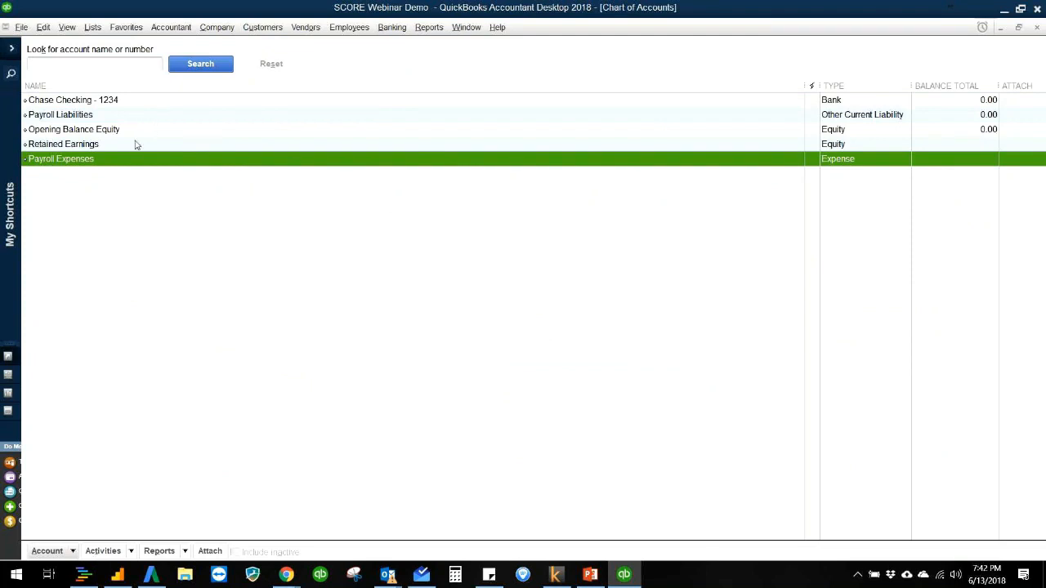
Step: Add a new loan account of type Other Current Liability named "Loan - " plus the lender's first name
left_click(182, 103)
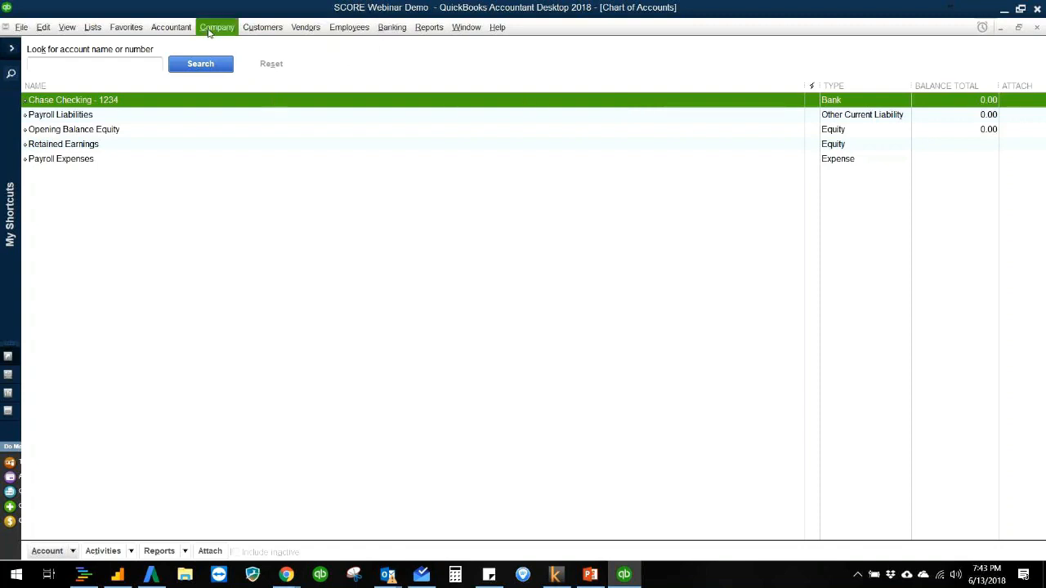
left_click(70, 552)
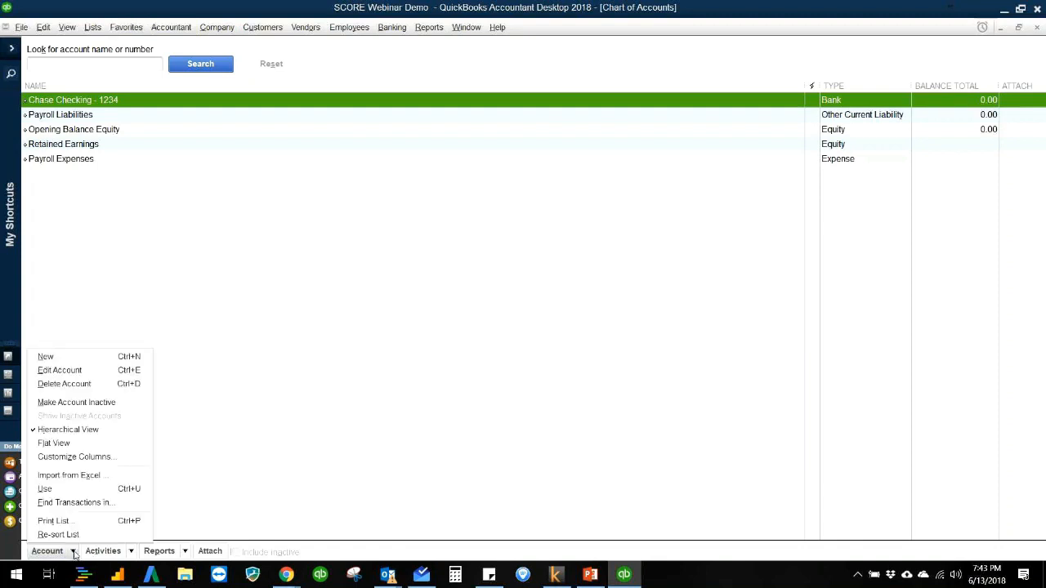
left_click(45, 357)
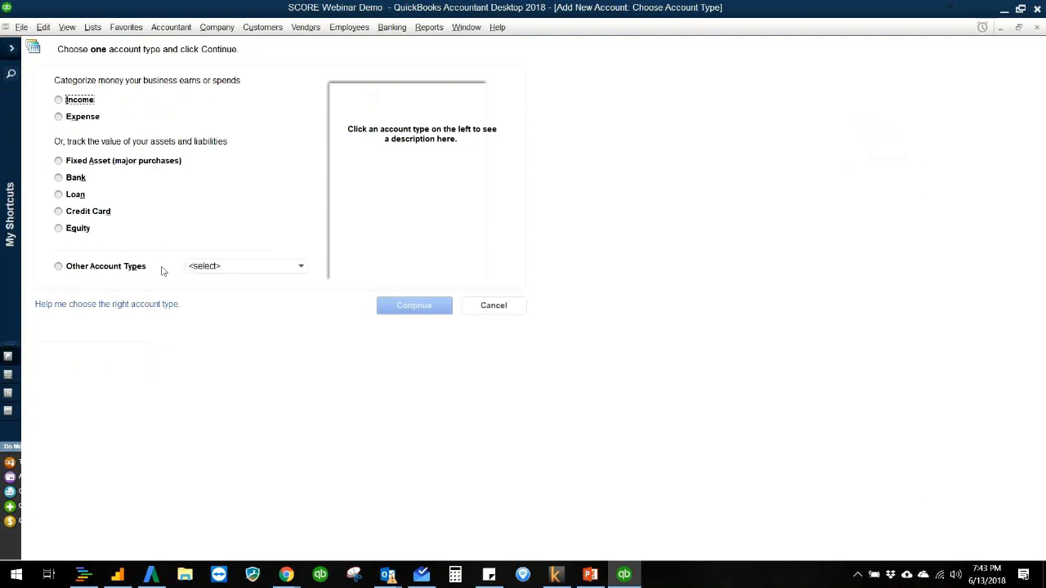
left_click(132, 270)
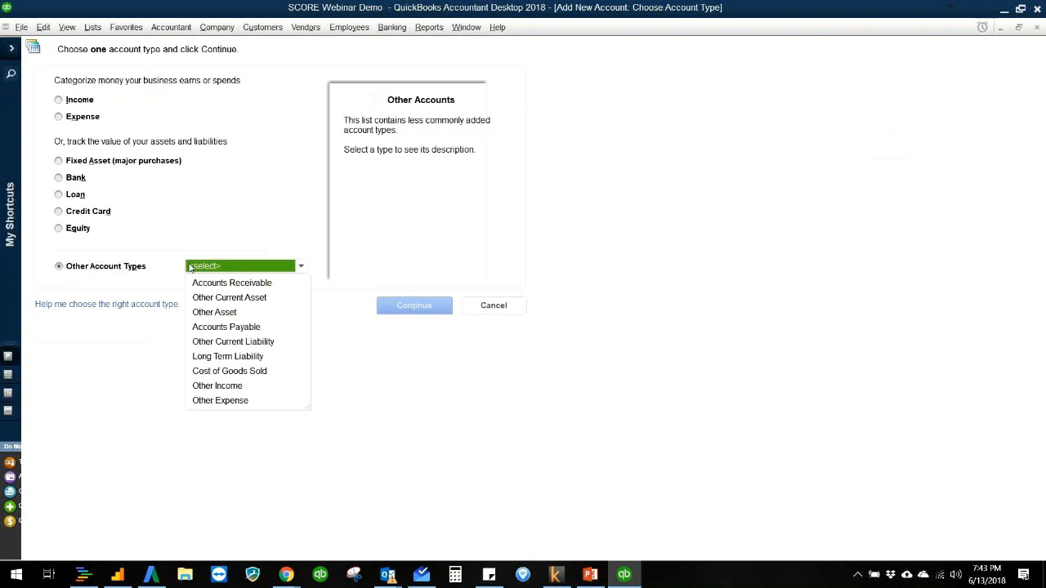
left_click(70, 198)
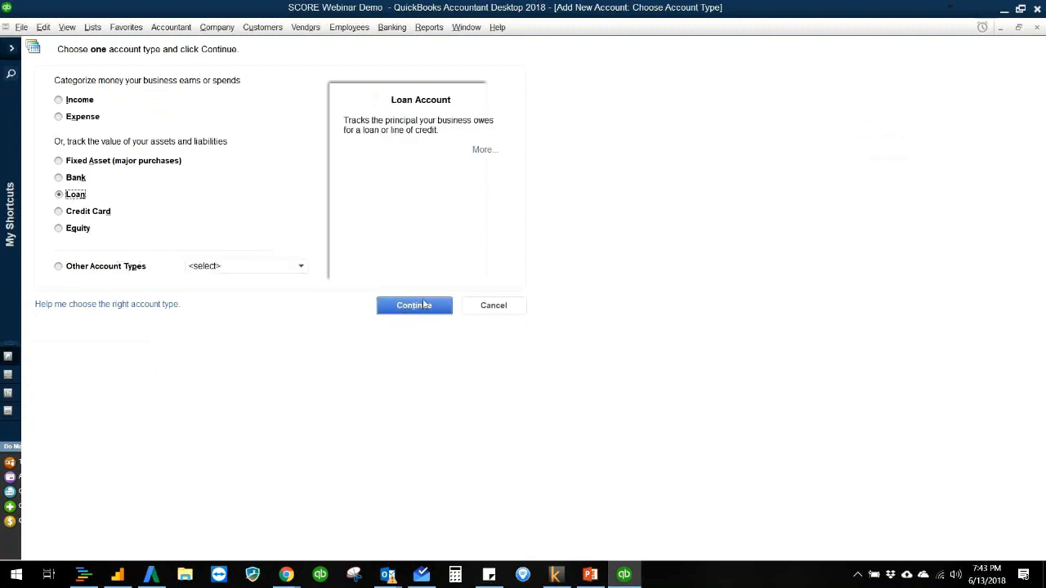
left_click(420, 311)
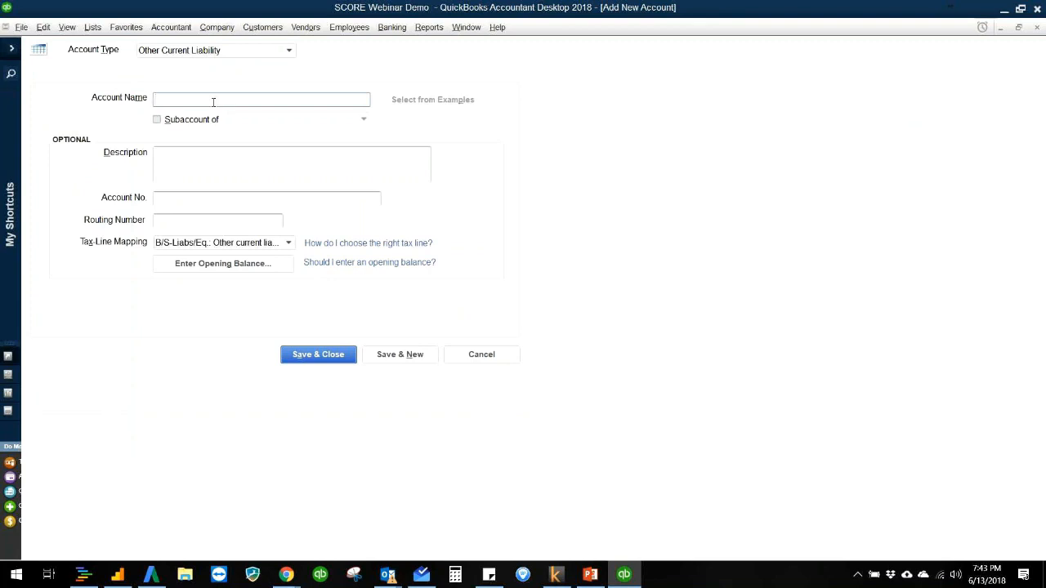
type("Loan - Josh")
left_click(331, 360)
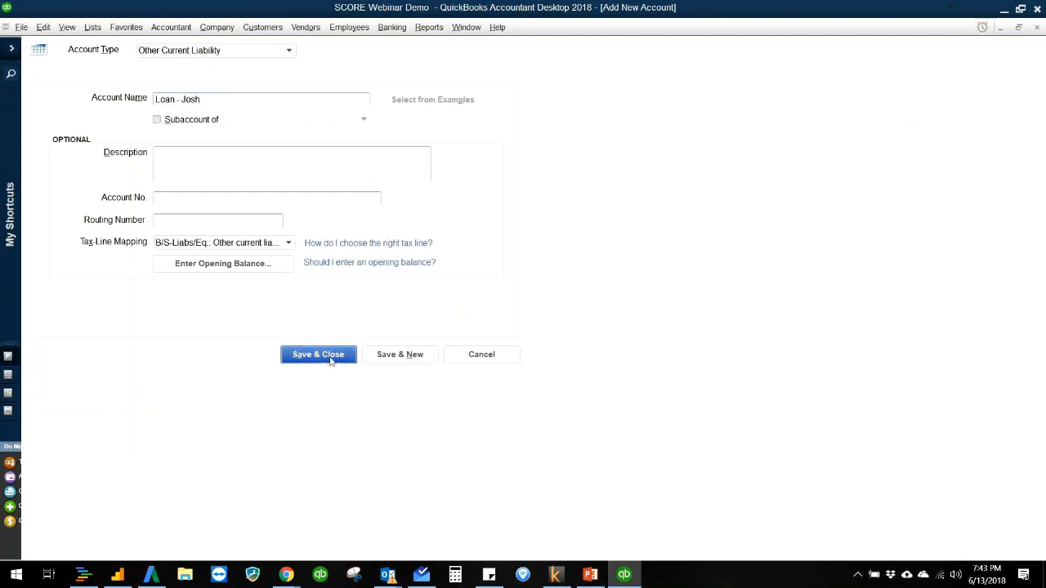
Step: Return to the home page and start recording a bank deposit into the Chase Checking account
left_click(217, 27)
left_click(228, 45)
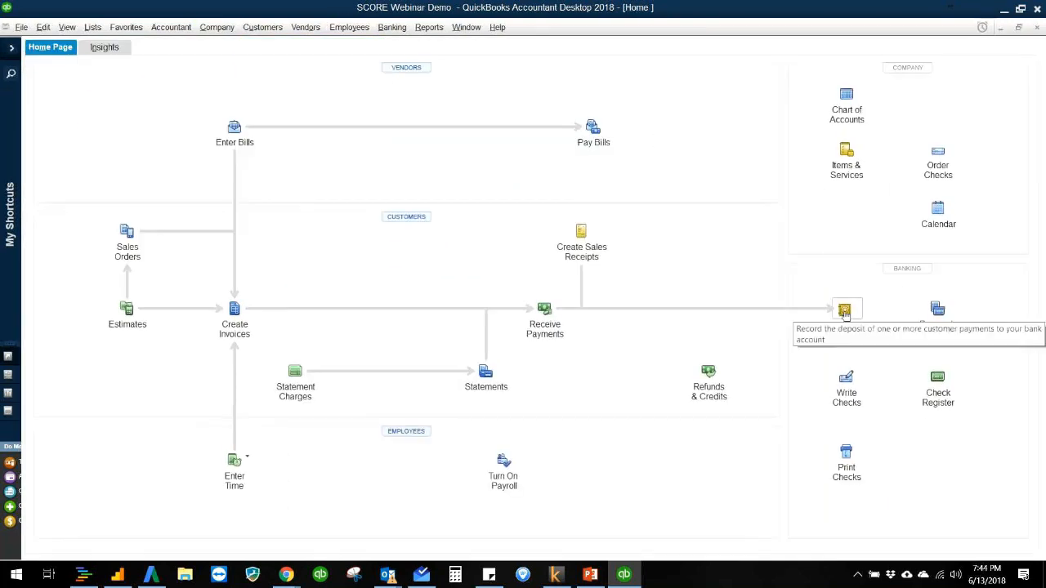
left_click(845, 314)
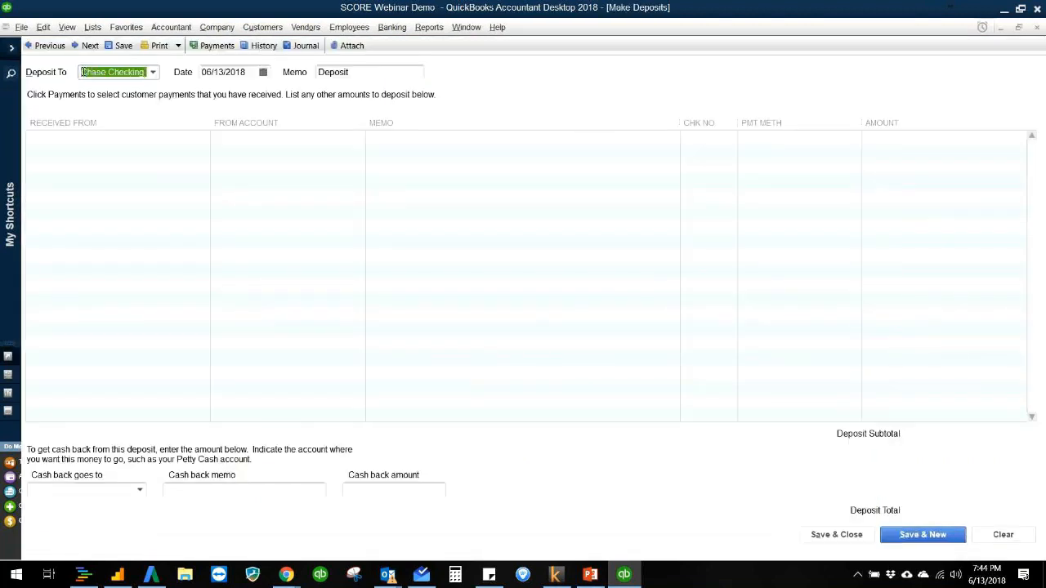
left_click_drag(83, 72, 151, 76)
left_click(223, 71)
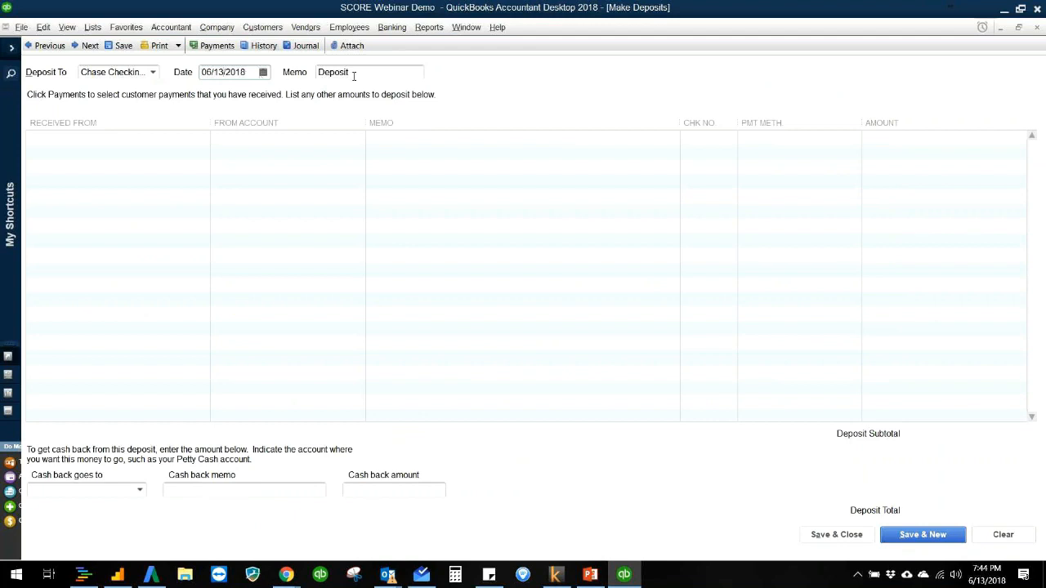
Step: Enter the lender's full name as the deposit's payer and quick-add it to the name list as type Other
left_click(155, 137)
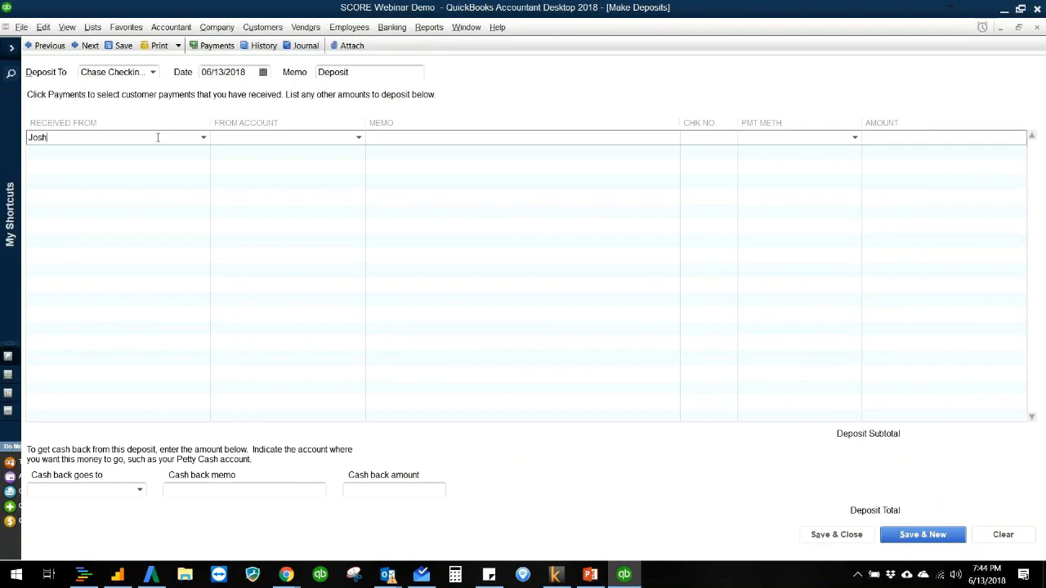
key("Tab")
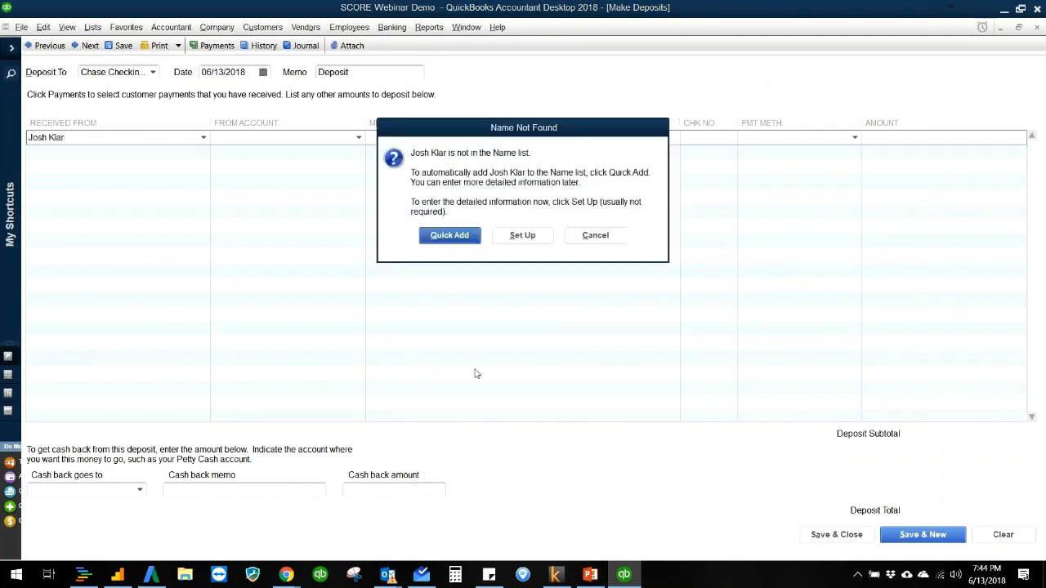
left_click(449, 236)
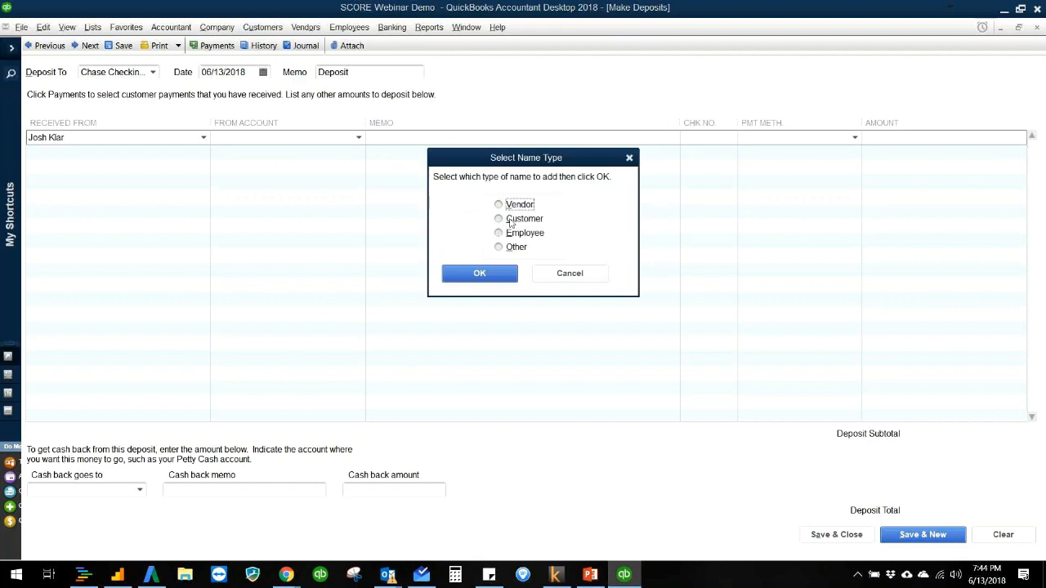
left_click(513, 247)
left_click(480, 274)
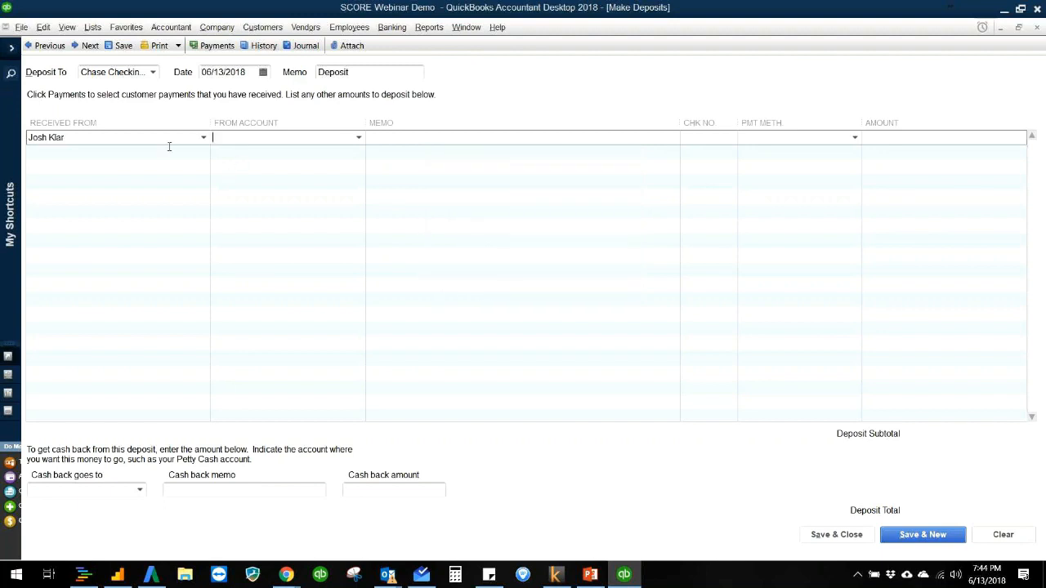
Step: Assign the deposit line to the lender's loan account with check number 432, payment method Check and amount 5,000.00, and save the deposit
left_click(358, 139)
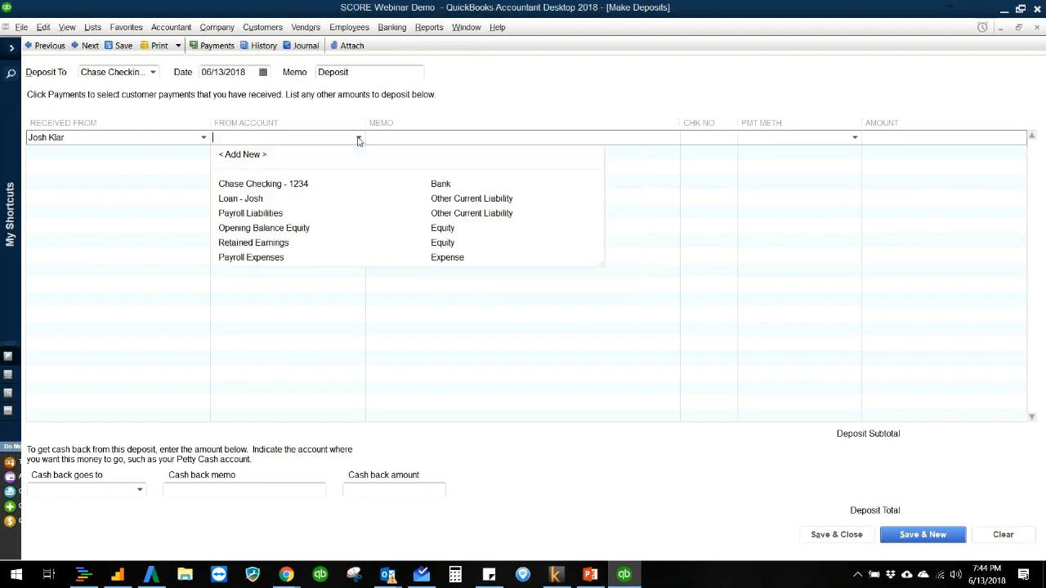
left_click(312, 201)
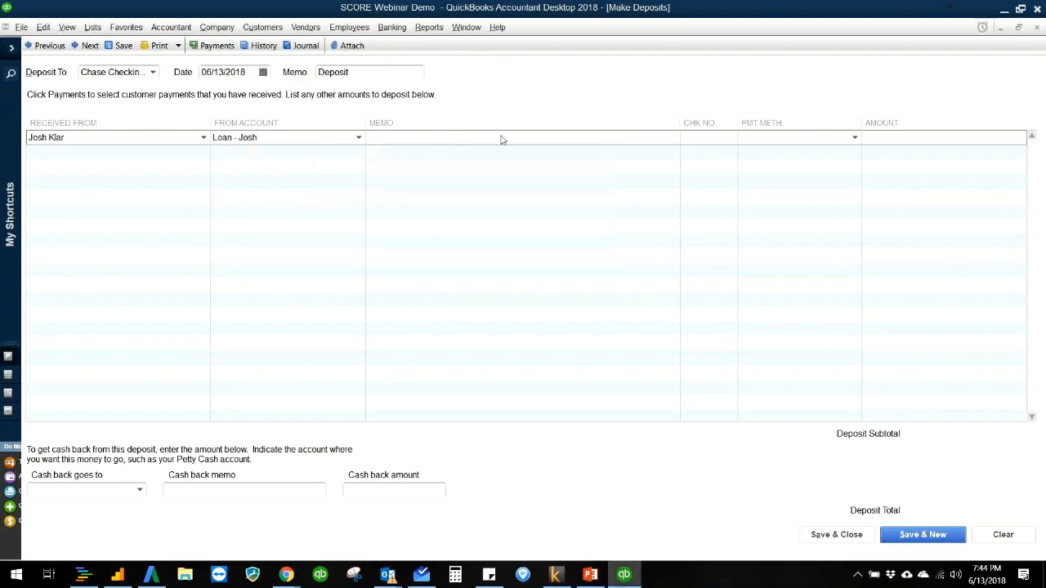
left_click(701, 139)
type("432")
key("Tab")
type("Che")
key("Tab")
key("Tab")
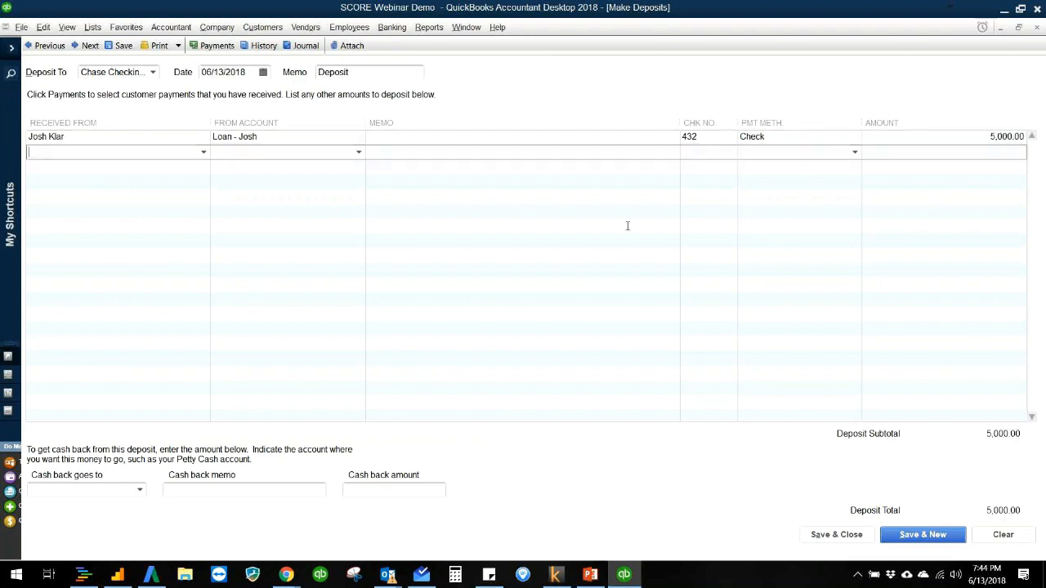
left_click(832, 536)
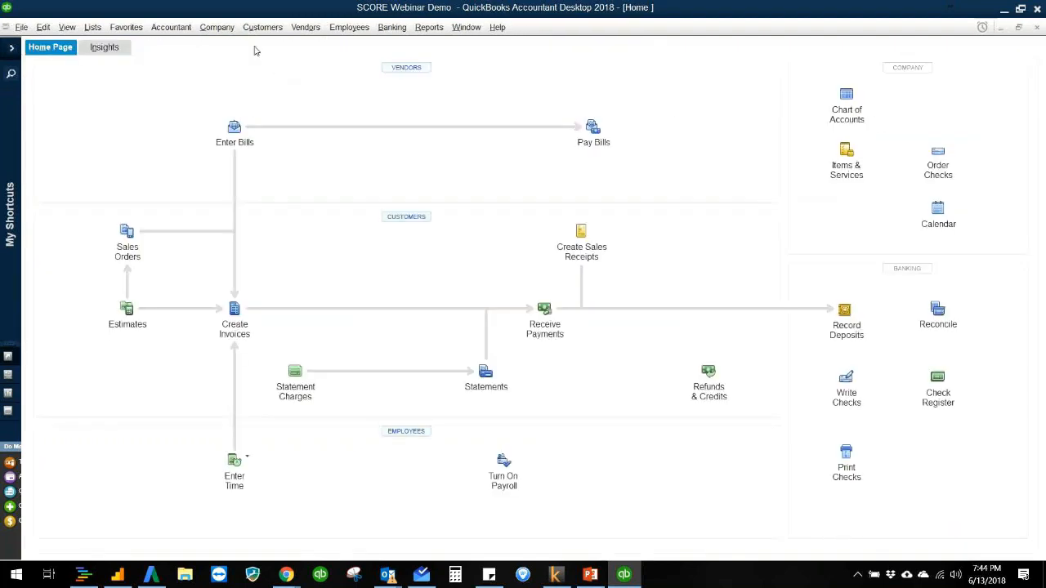
Step: Check the balances of the Chase Checking and loan accounts in the chart of accounts
left_click(847, 98)
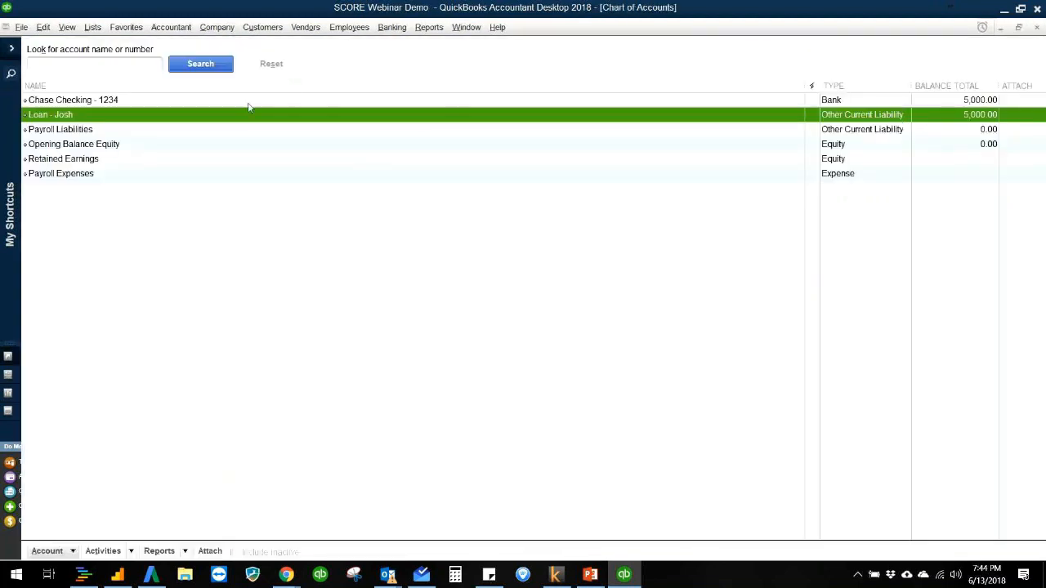
left_click(985, 101)
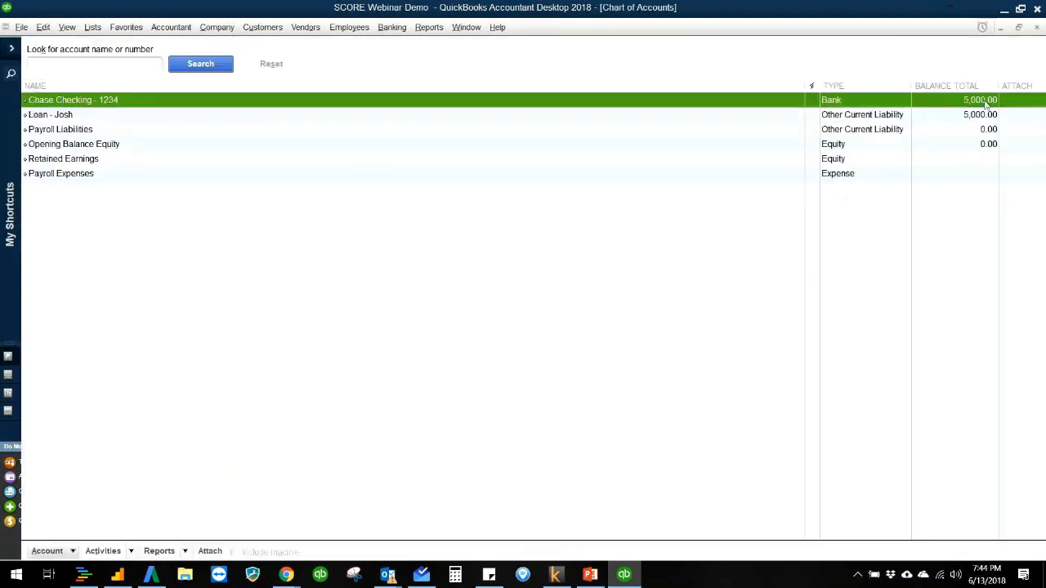
left_click(980, 116)
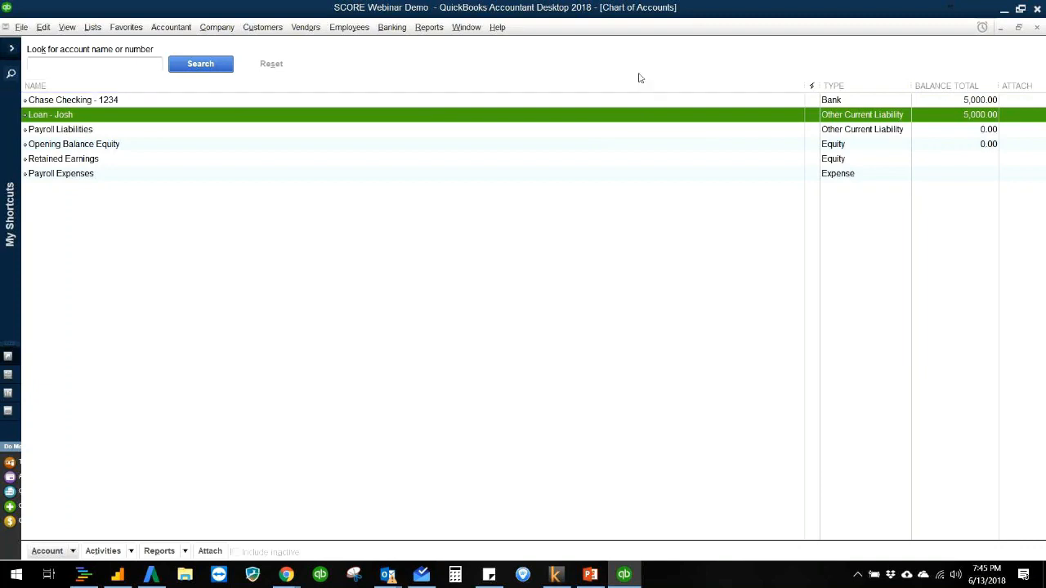
Step: Review the Balance Sheet Standard and Profit & Loss Standard reports and close both
left_click(432, 33)
mouse_move(455, 144)
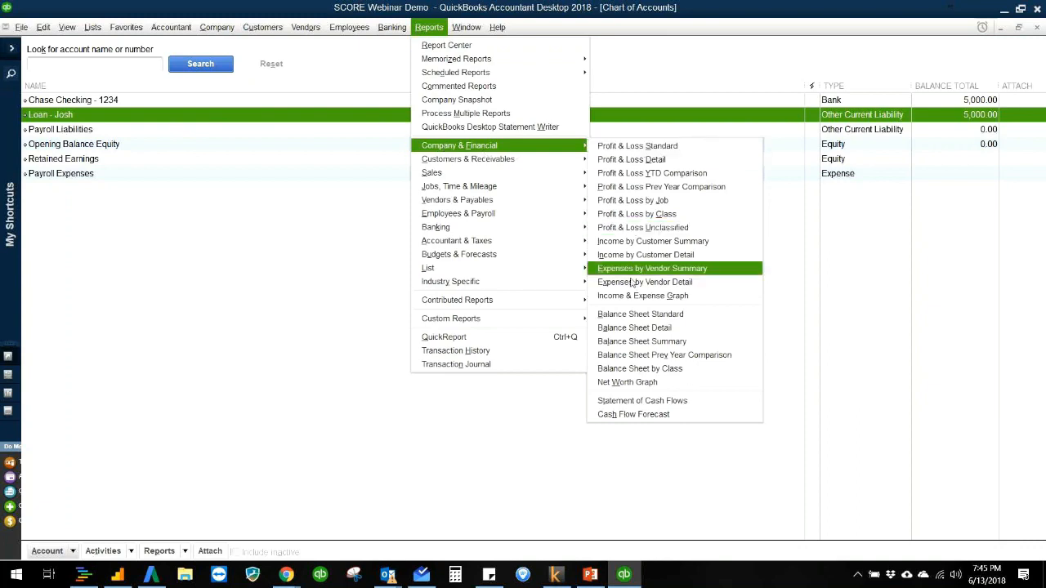
left_click(626, 313)
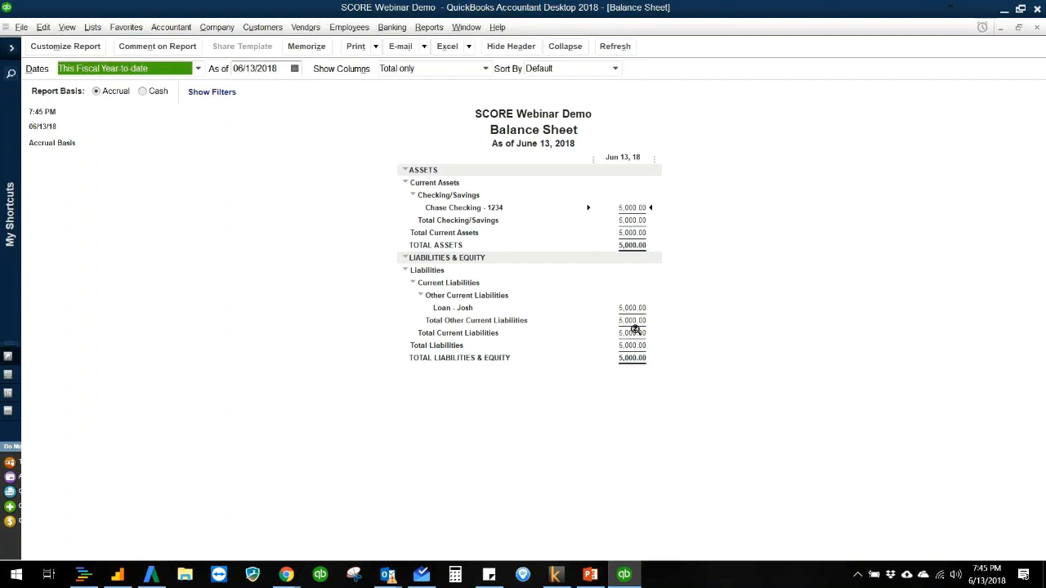
left_click(427, 29)
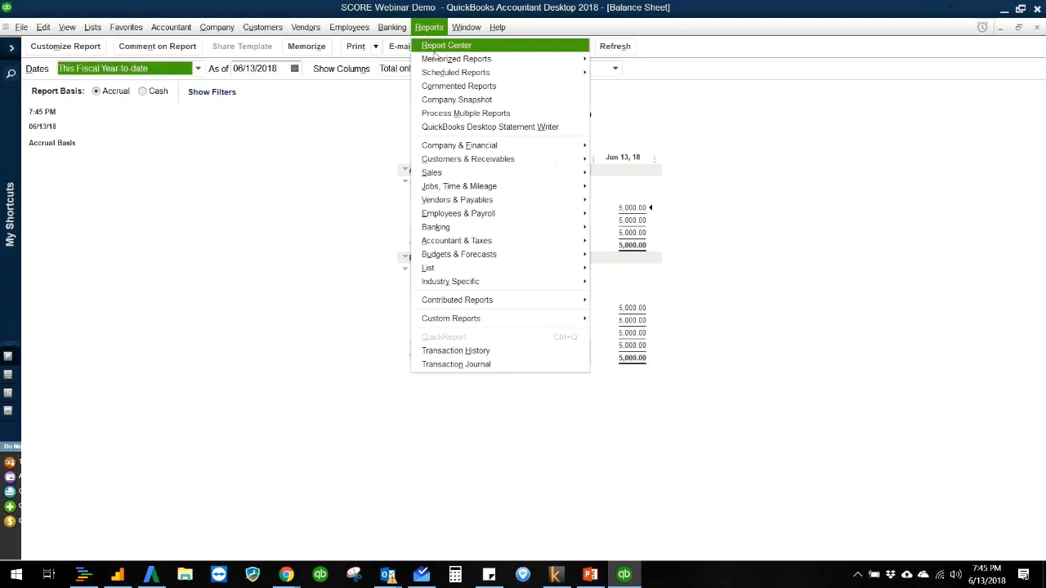
mouse_move(459, 150)
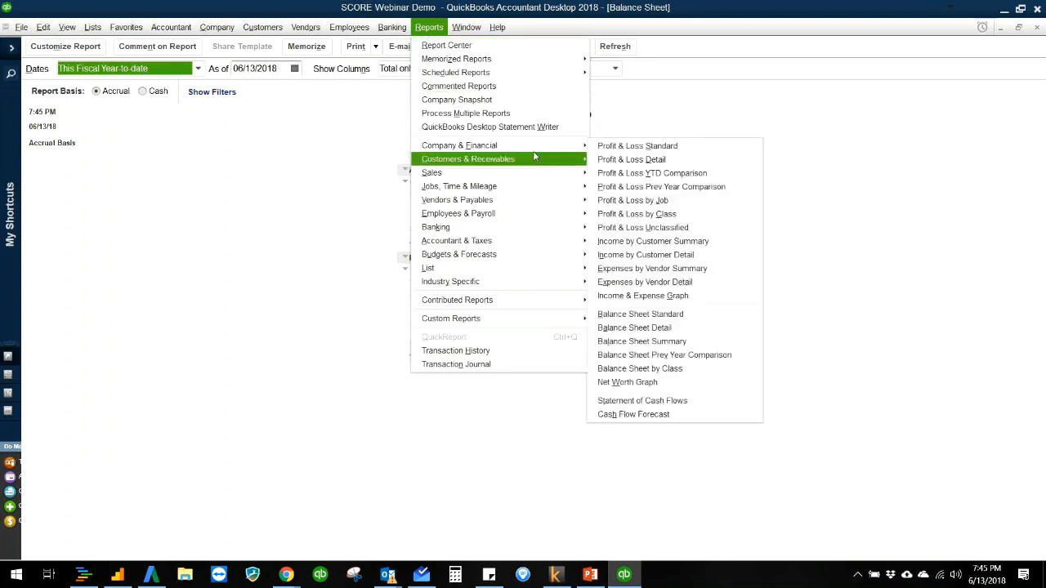
left_click(617, 149)
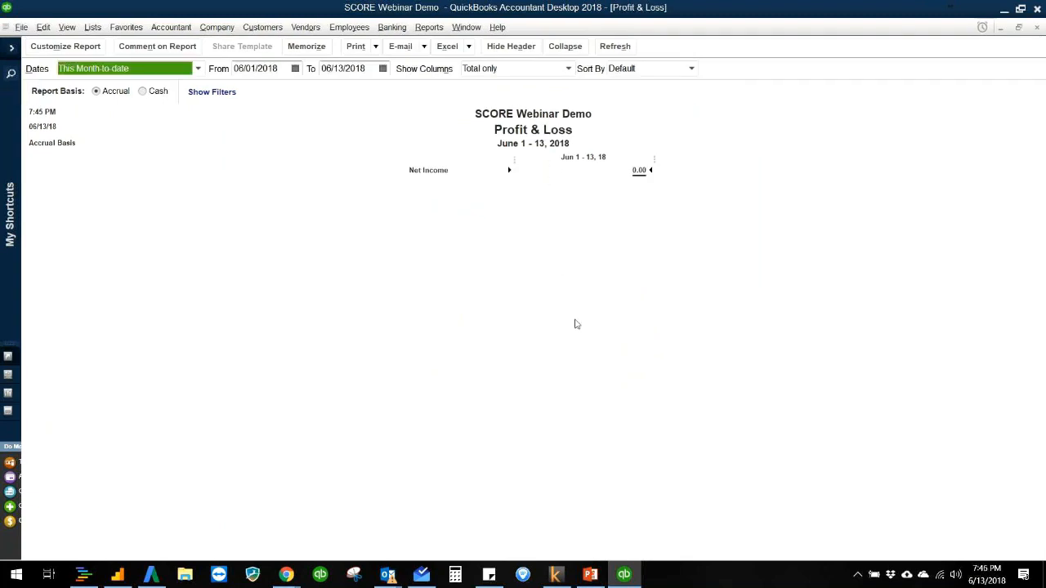
key("Escape")
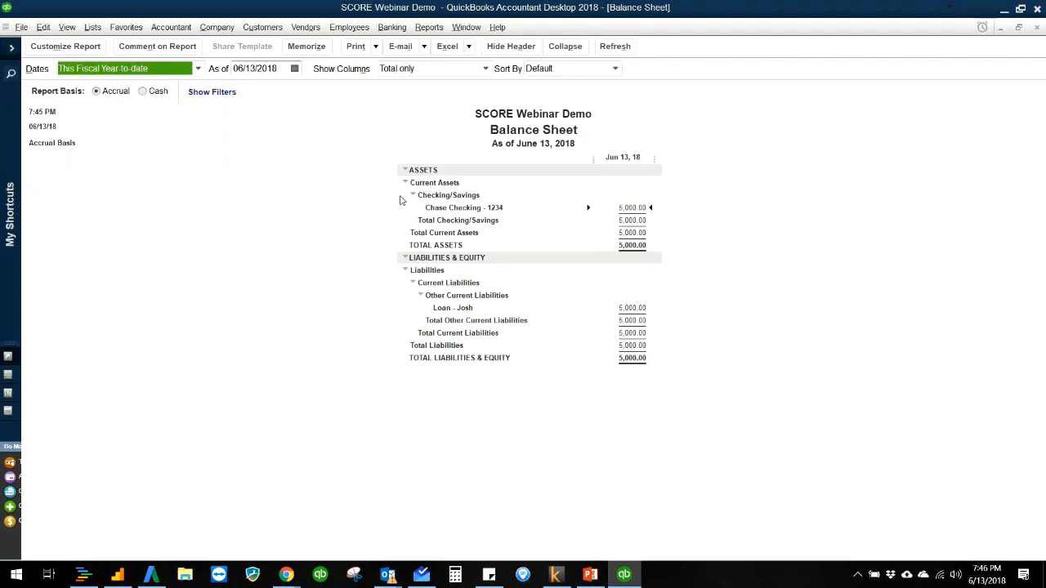
left_click(347, 249)
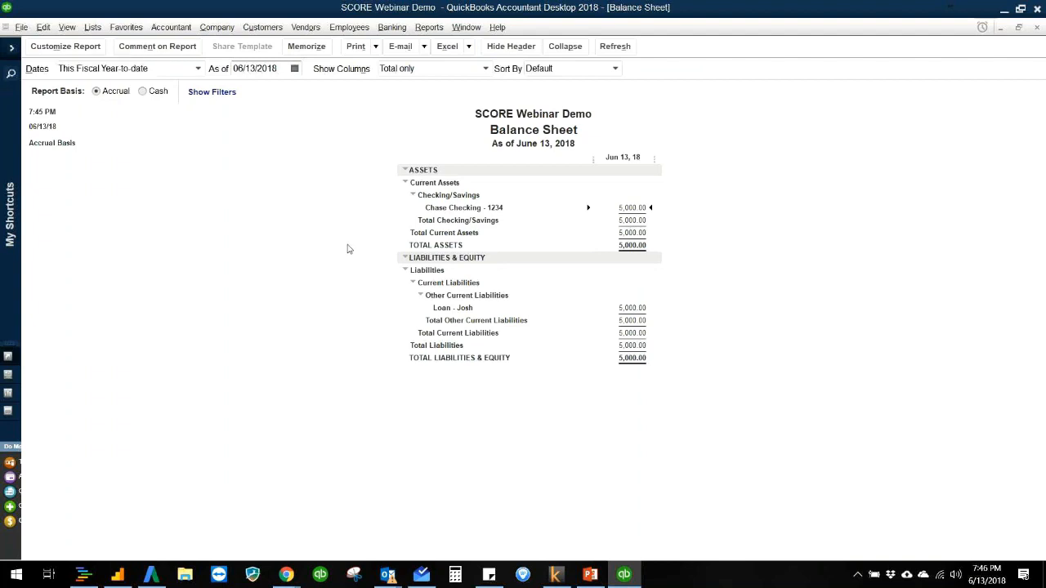
key("Escape")
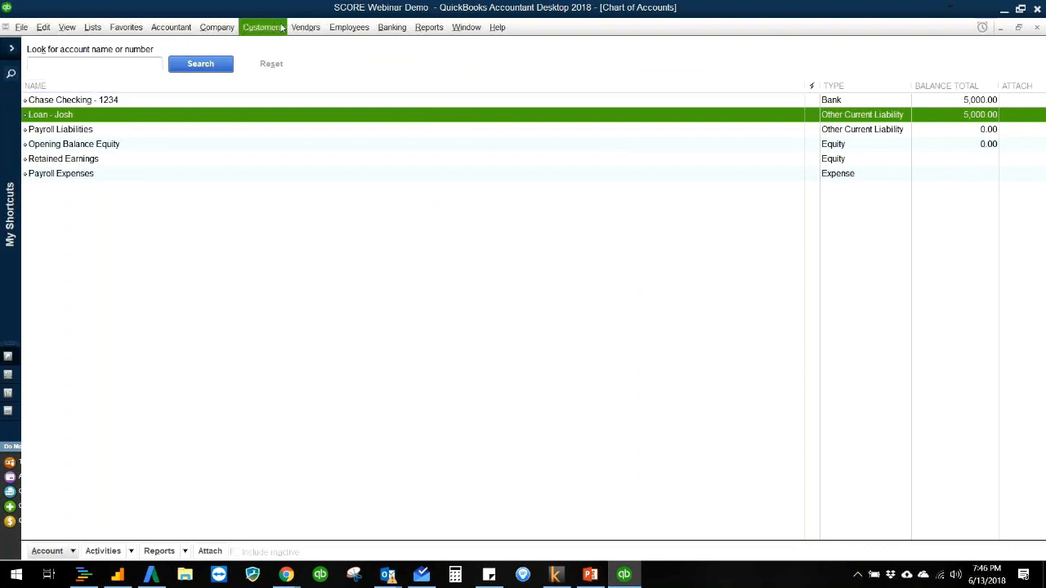
Step: Add a new customer, entering only the customer's full name, and widen the customer list to show its columns fully
left_click(281, 28)
left_click(280, 41)
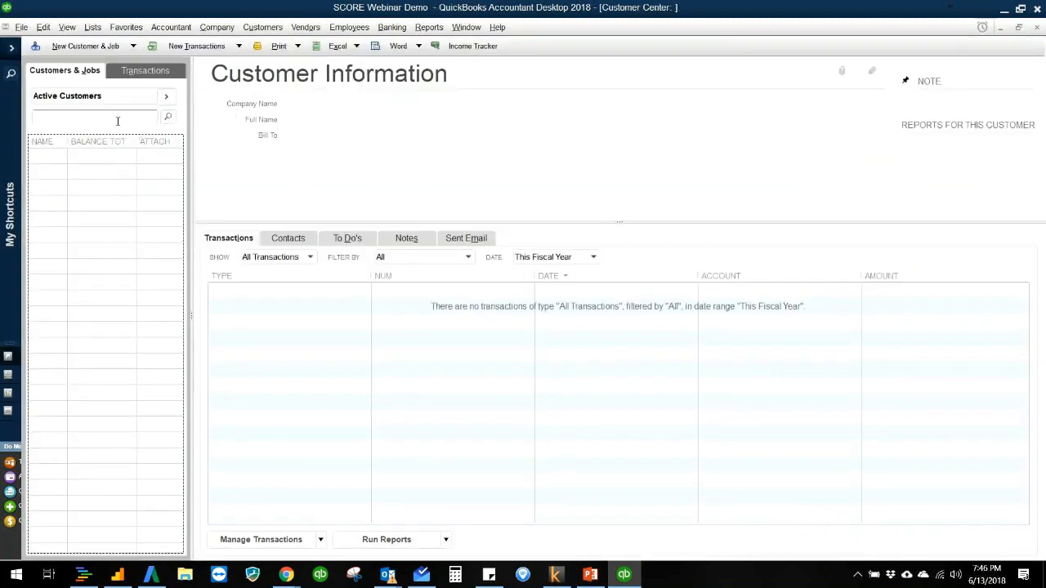
left_click(103, 48)
left_click(104, 63)
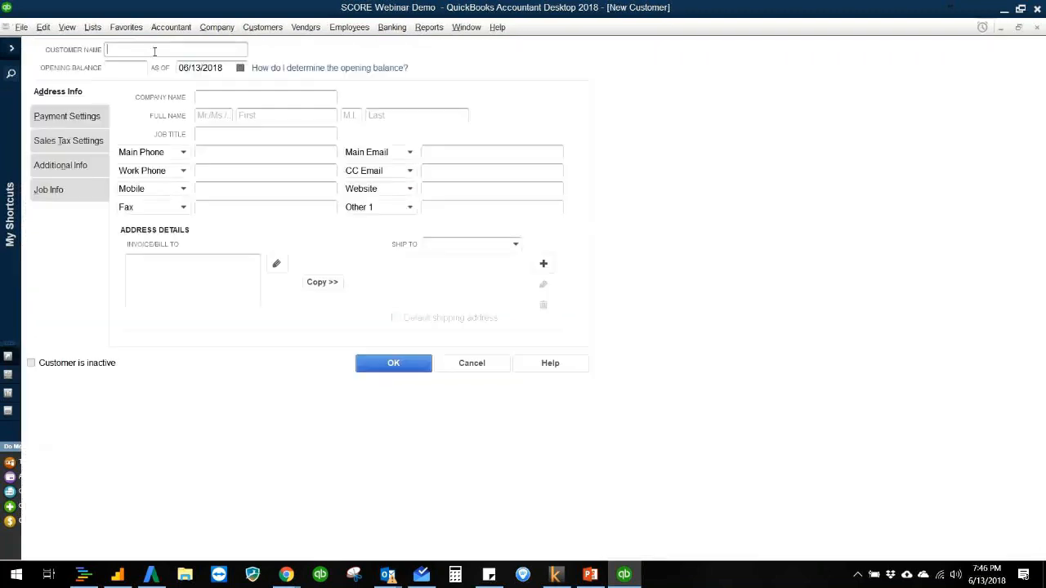
left_click(389, 368)
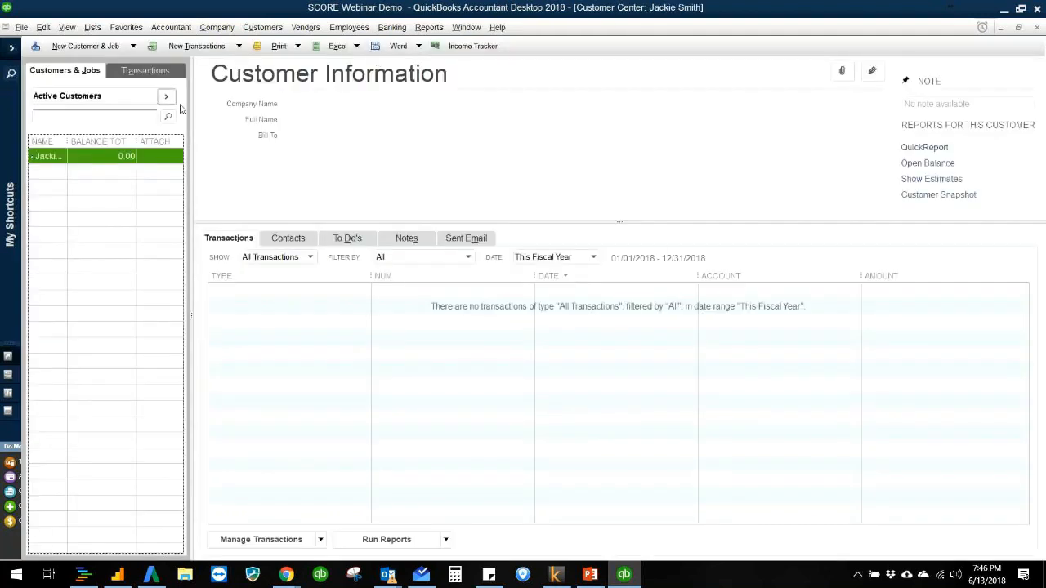
left_click_drag(189, 113, 242, 112)
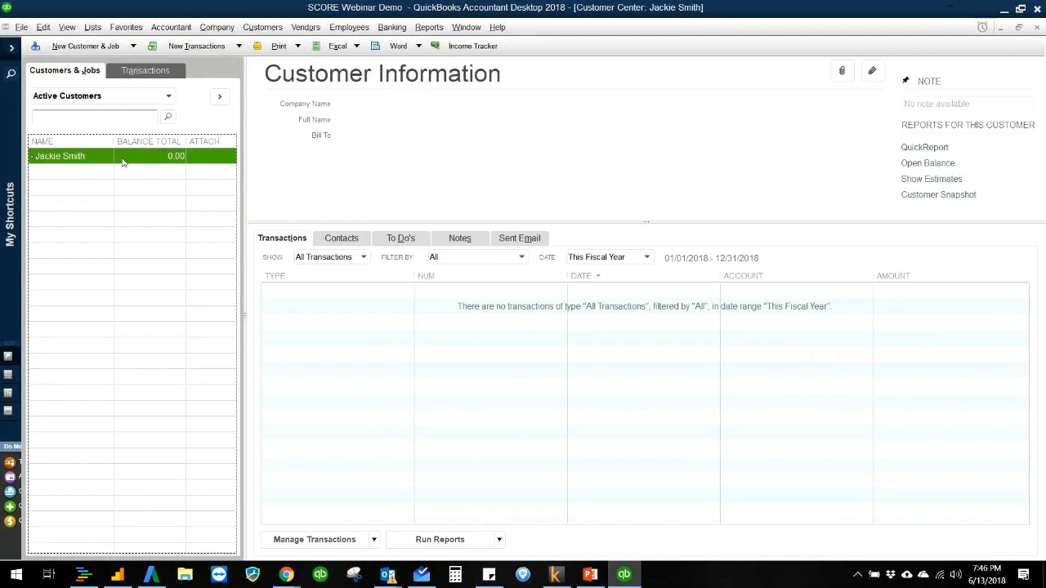
Step: Look over the contact and billing address fields in the customer's record, and close it without entering anything
double_click(189, 160)
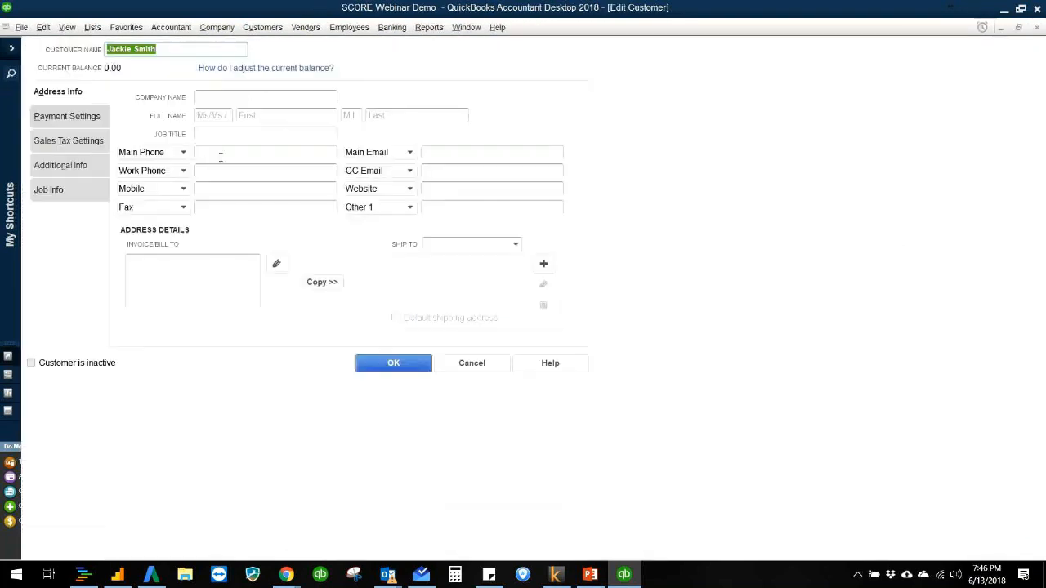
left_click(412, 154)
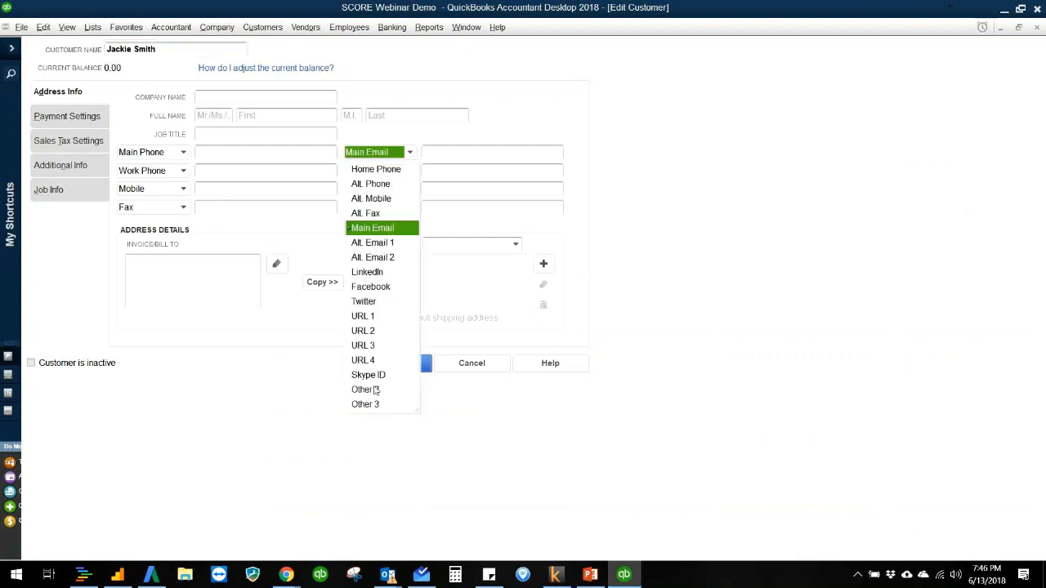
left_click(479, 172)
left_click(197, 281)
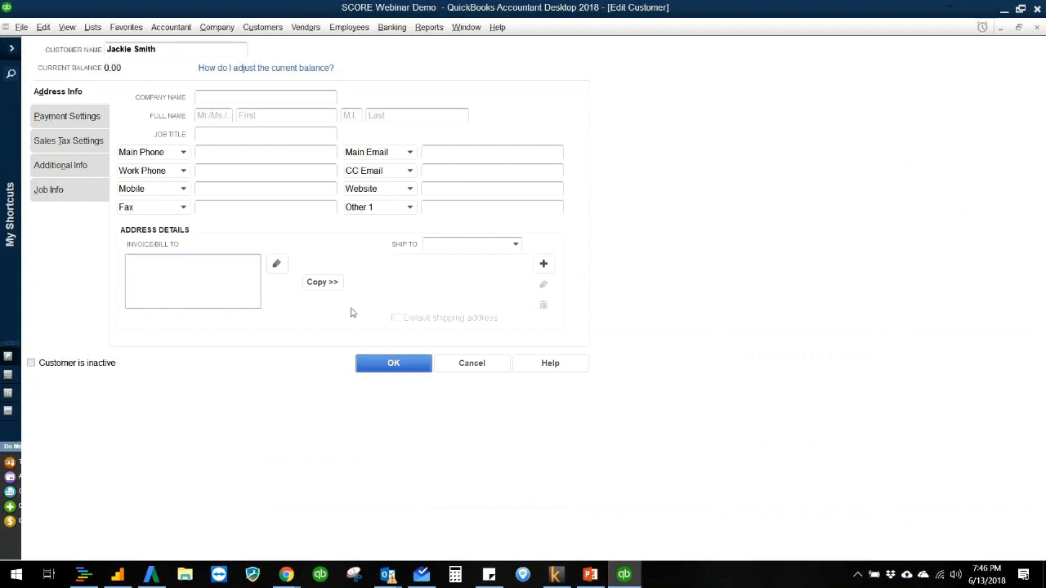
left_click(377, 367)
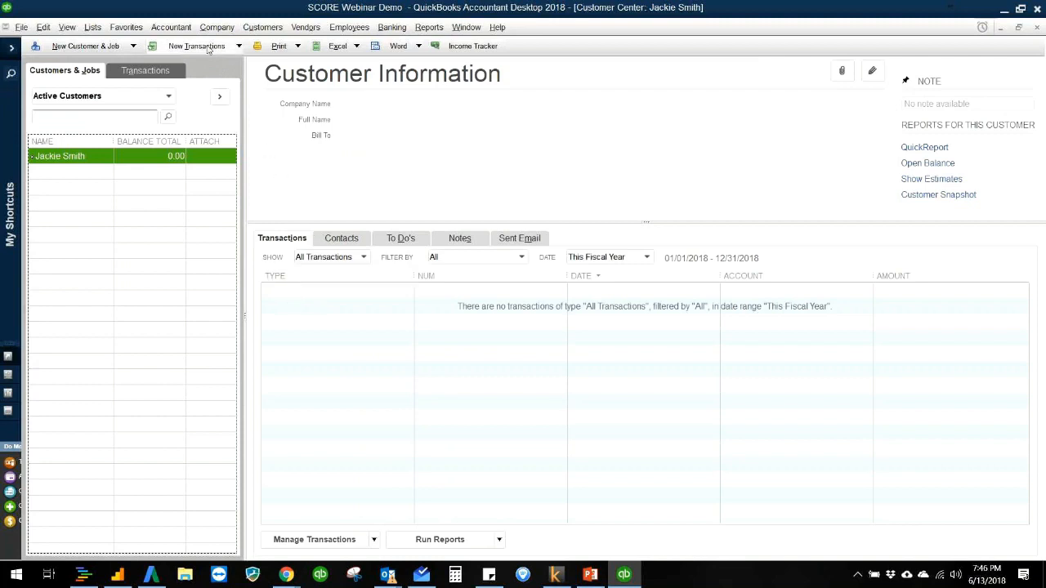
Step: Start a sales receipt for the customer, widen its Item column and begin adding a new item on the first line
left_click(206, 47)
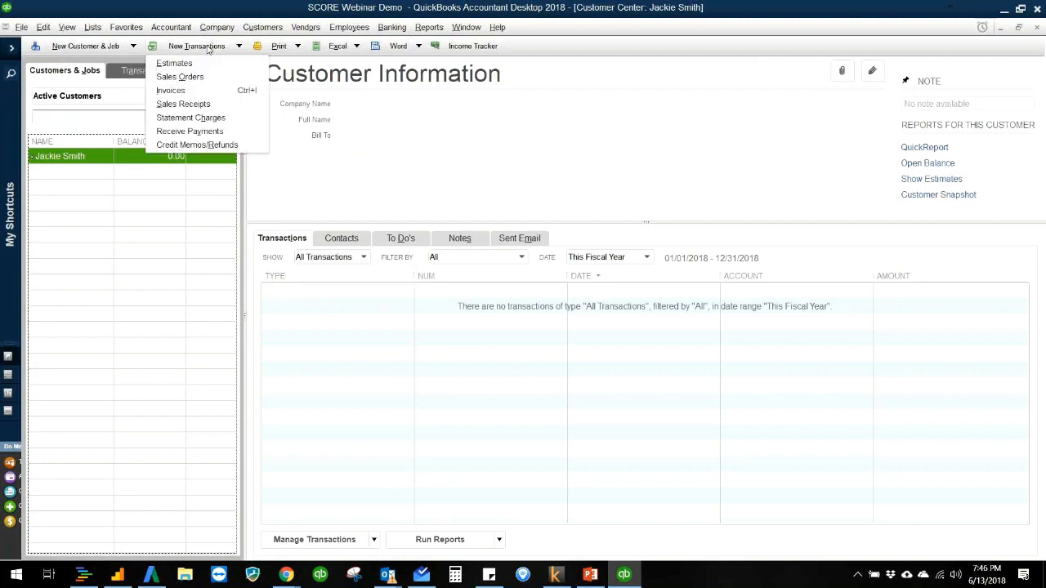
left_click(208, 105)
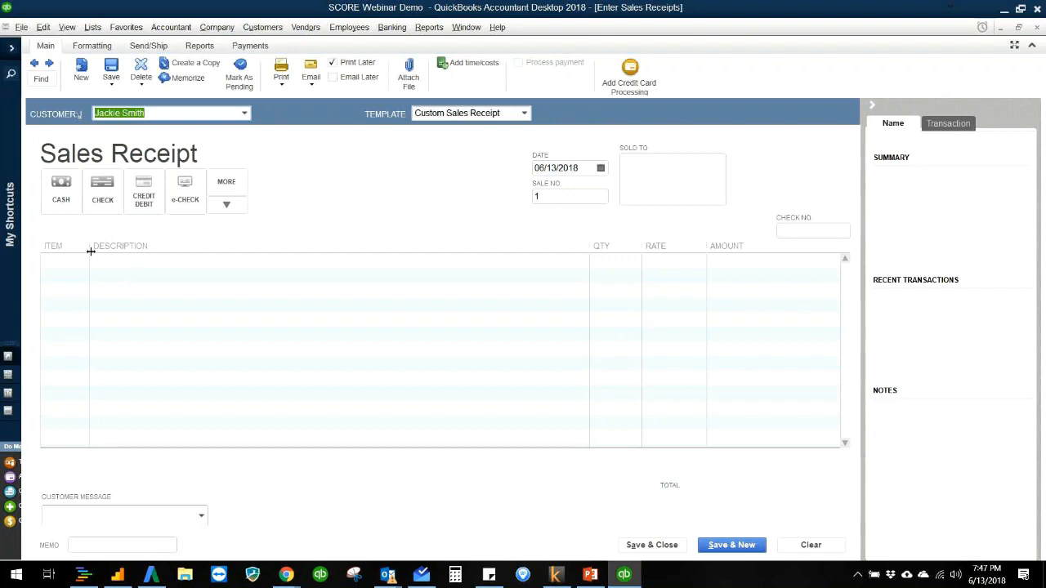
left_click_drag(91, 249, 126, 250)
left_click(122, 261)
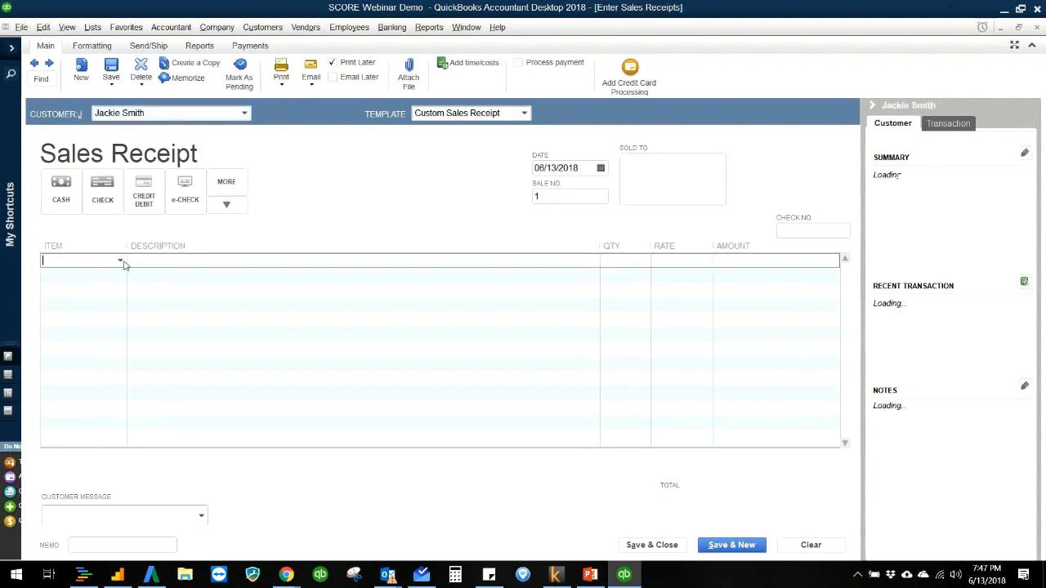
left_click(112, 279)
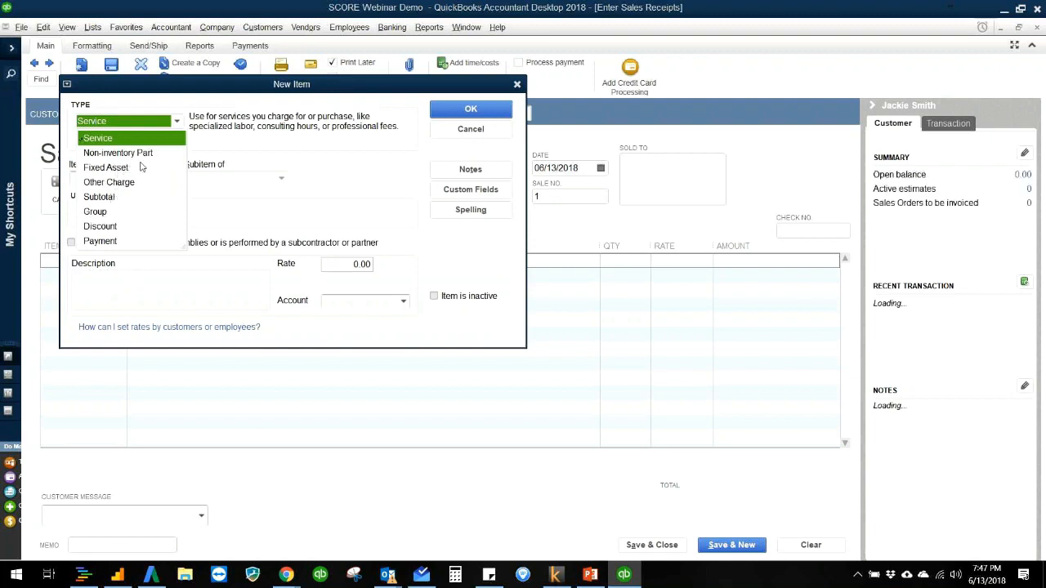
Step: Define the new item as a Non-inventory Part named Vanilla Ice Cream with a price of 5.00
left_click(140, 154)
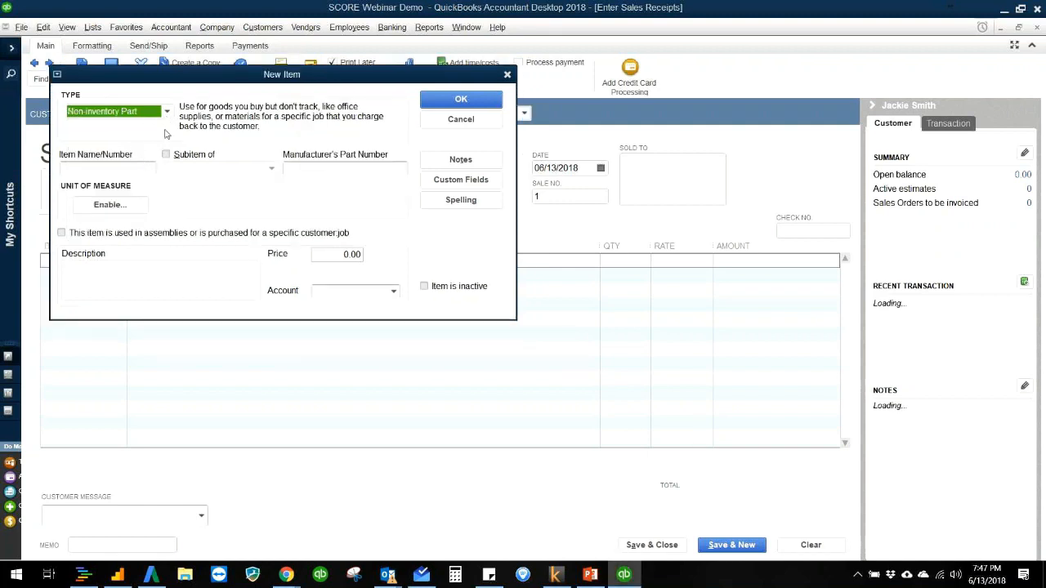
left_click(135, 168)
type("Vanilla Icr")
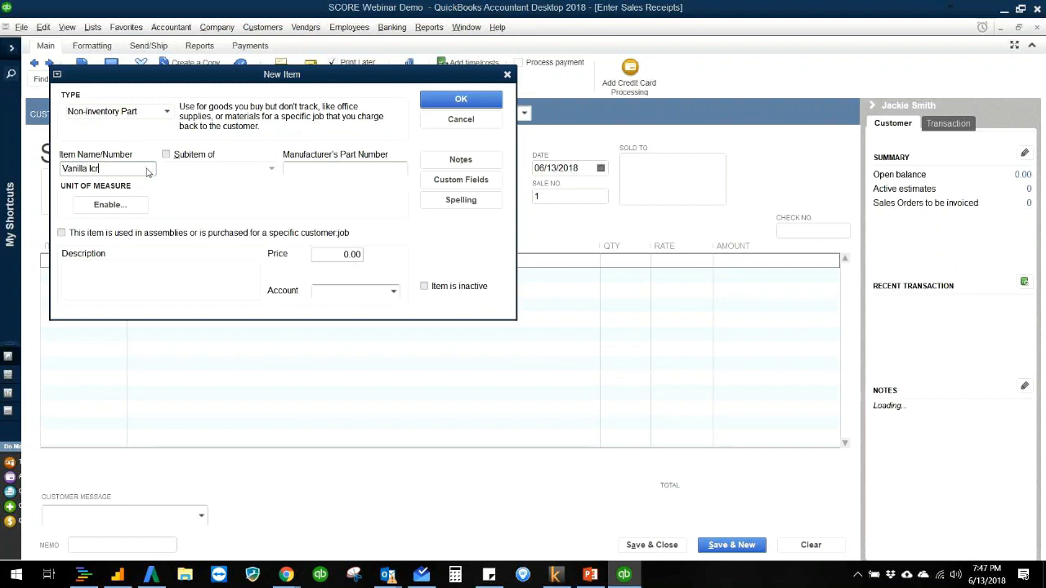
type("eeam")
key("Tab")
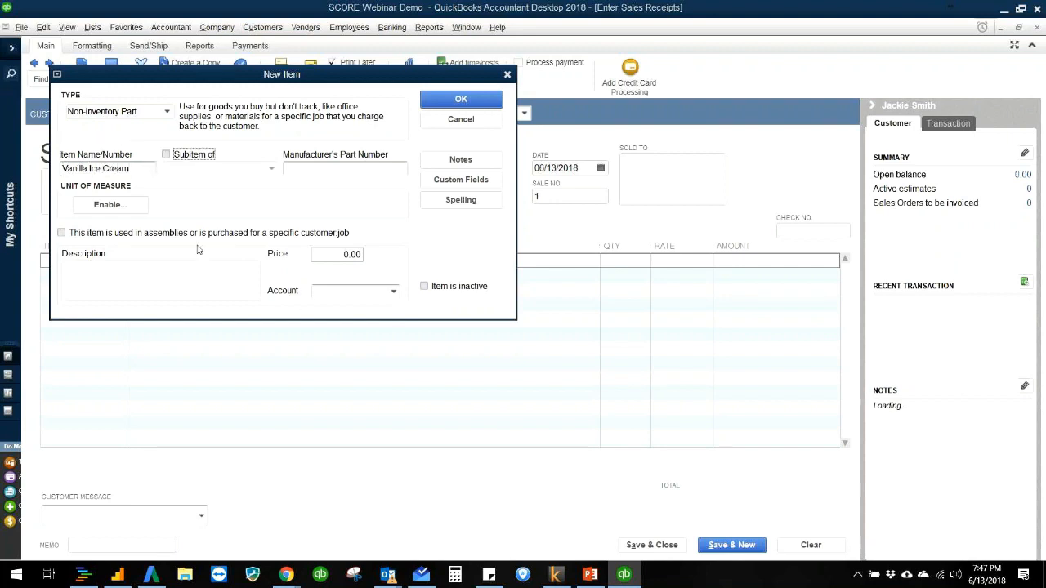
left_click_drag(334, 255, 372, 259)
type("5")
key("Tab")
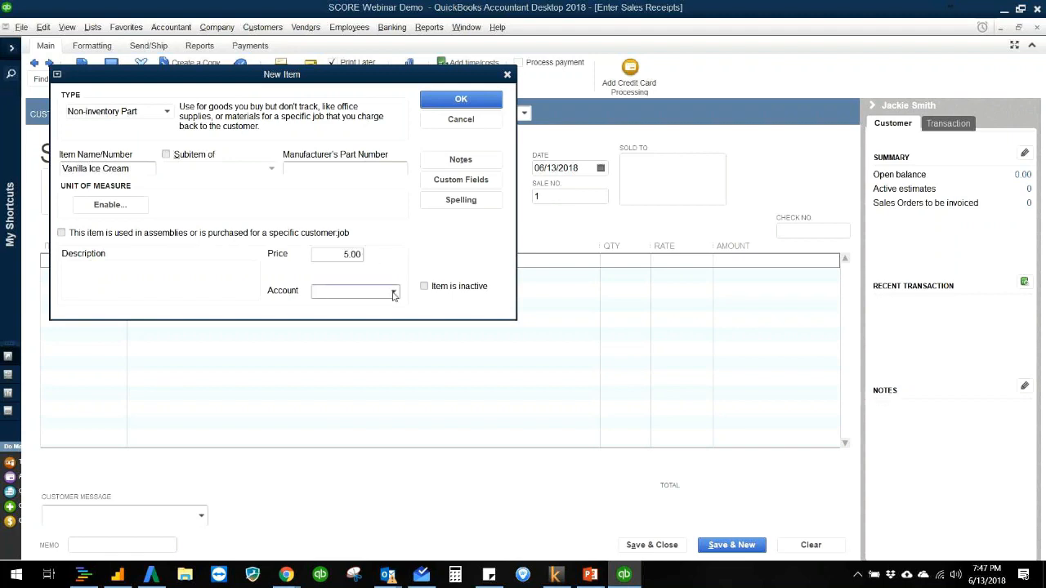
Step: Create an Income account named Ice Cream Income and assign it as the item's account
left_click(393, 294)
left_click(392, 293)
left_click(390, 292)
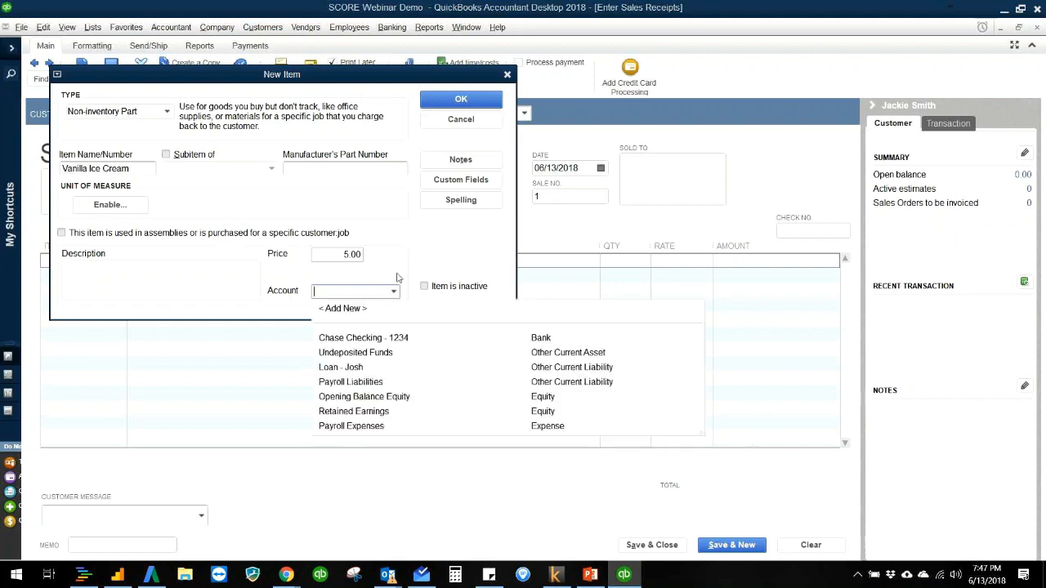
left_click(360, 310)
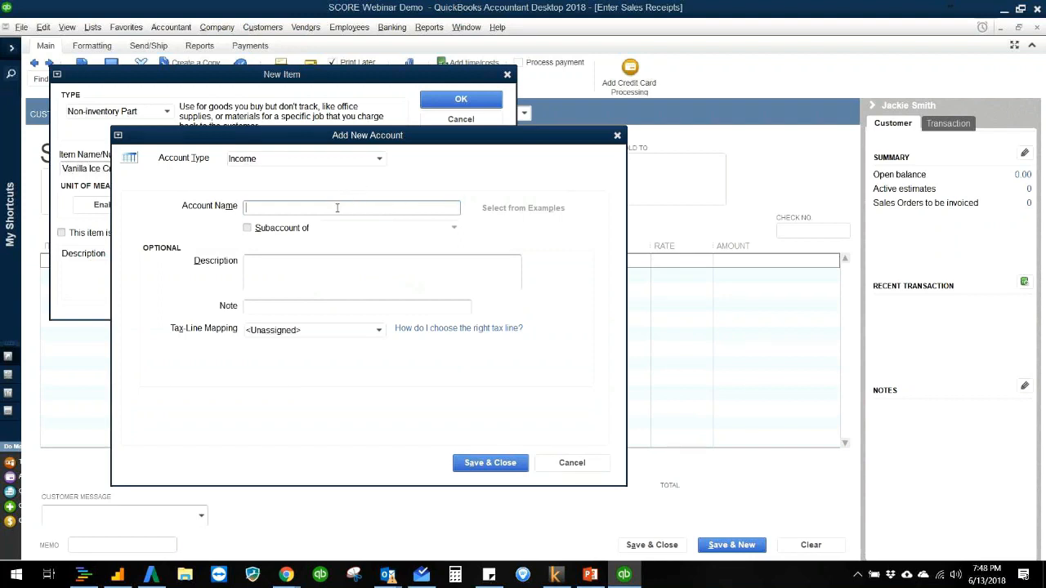
type("Ice Cream Income")
left_click(507, 470)
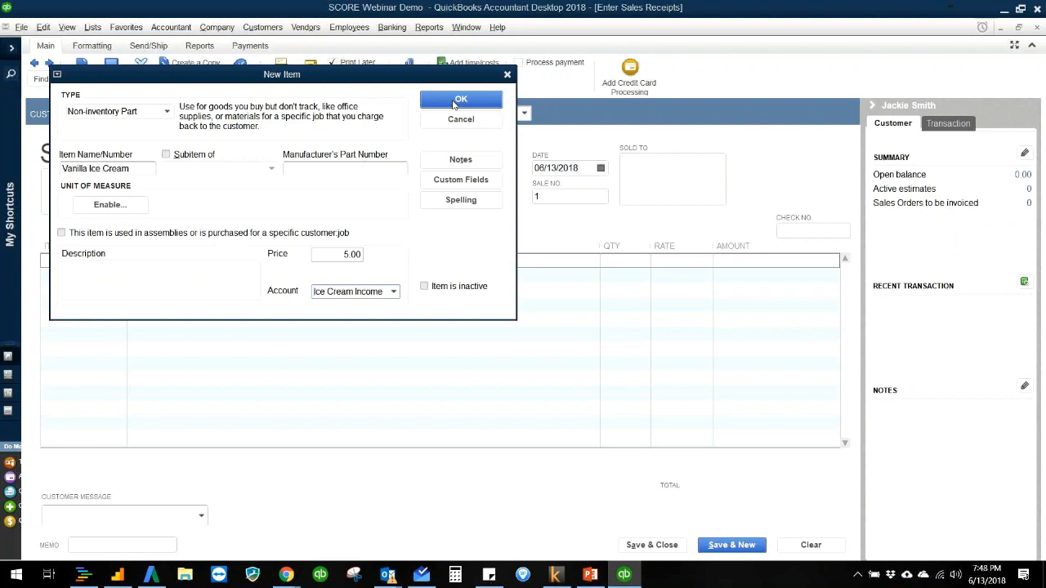
Step: Enter the item description Vanilla Ice Cream Cone and save the item onto the sales receipt
left_click(196, 284)
type("Vanilla Ice Cream Cone")
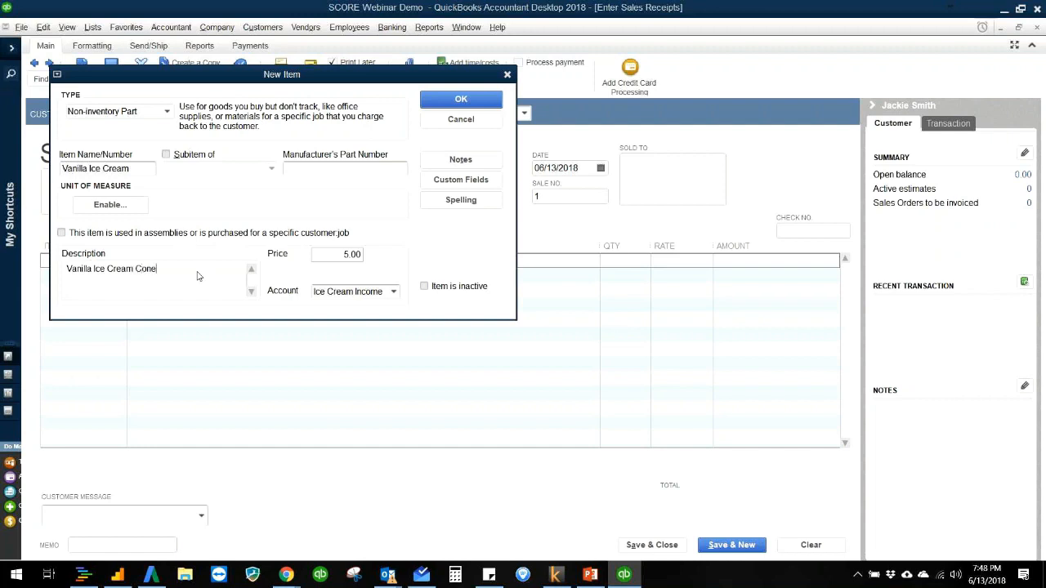
left_click(461, 99)
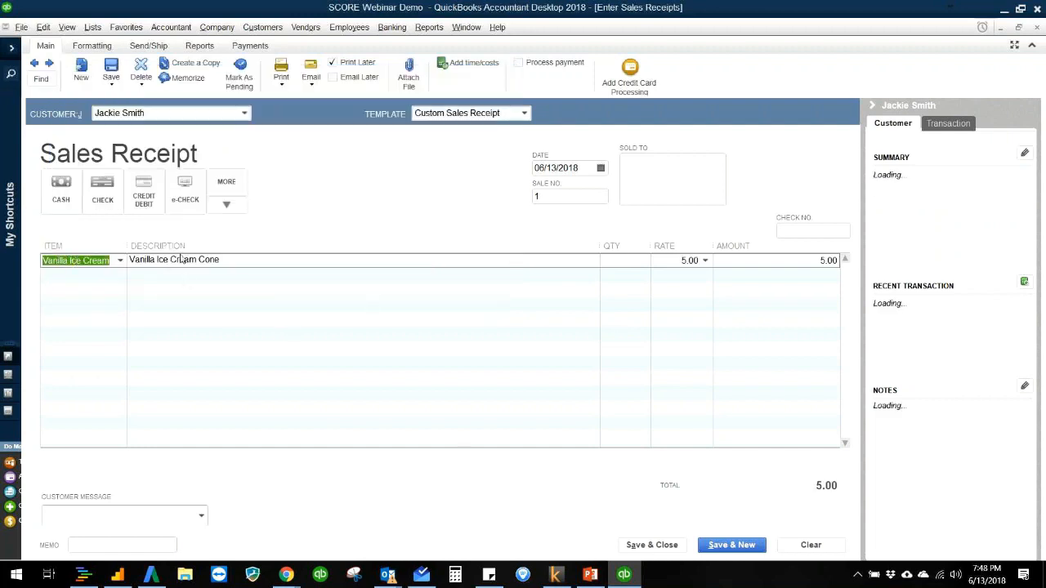
Step: Set the Vanilla Ice Cream quantity to 2 and the receipt's sale number to 1010
left_click(633, 263)
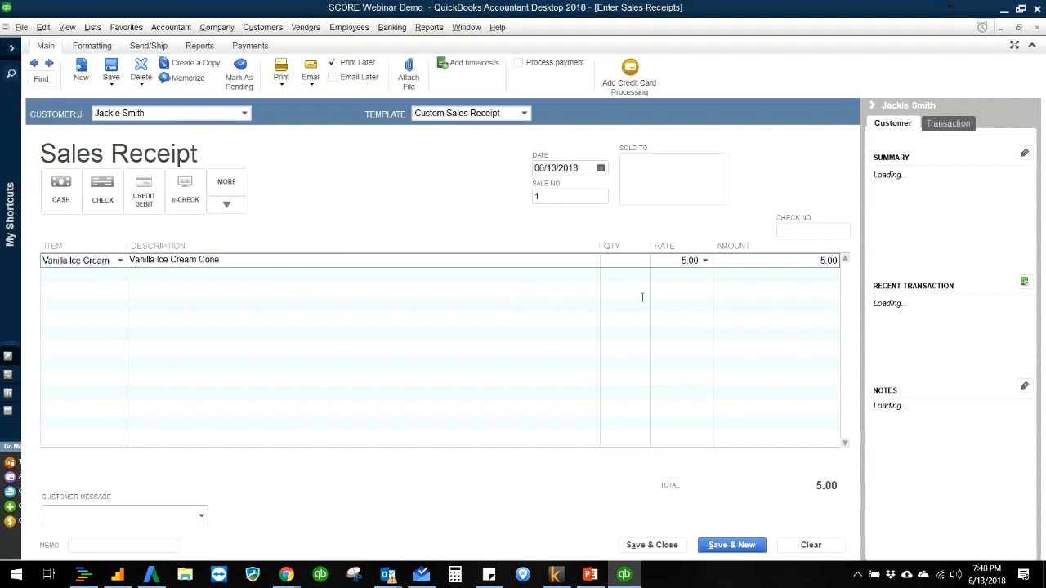
type("2")
key("Tab")
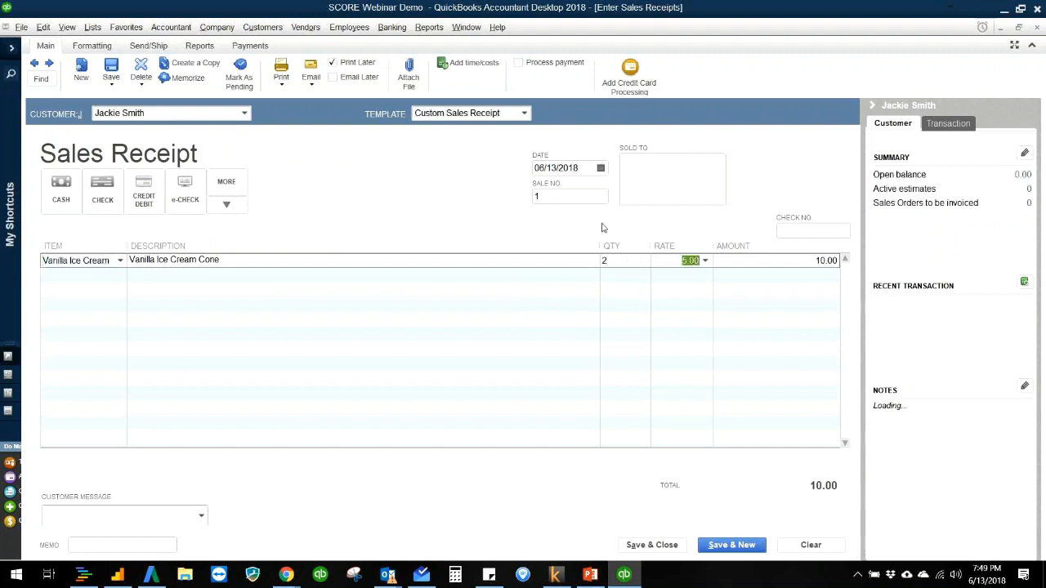
left_click(585, 199)
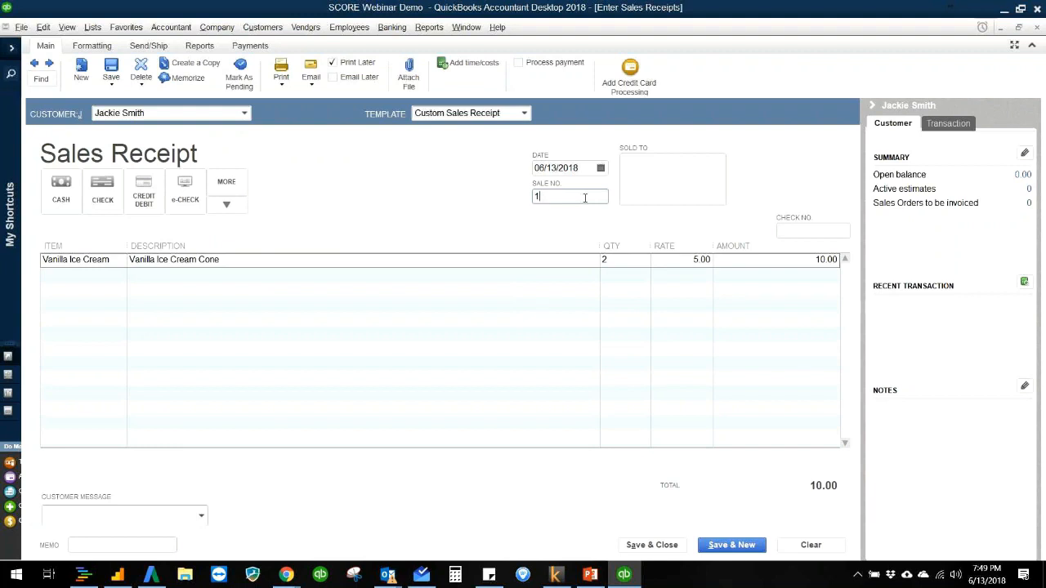
type("010")
key("Tab")
left_click(586, 198)
Step: Set the payment method to Check with check number 378, and save and close the sales receipt
left_click(104, 196)
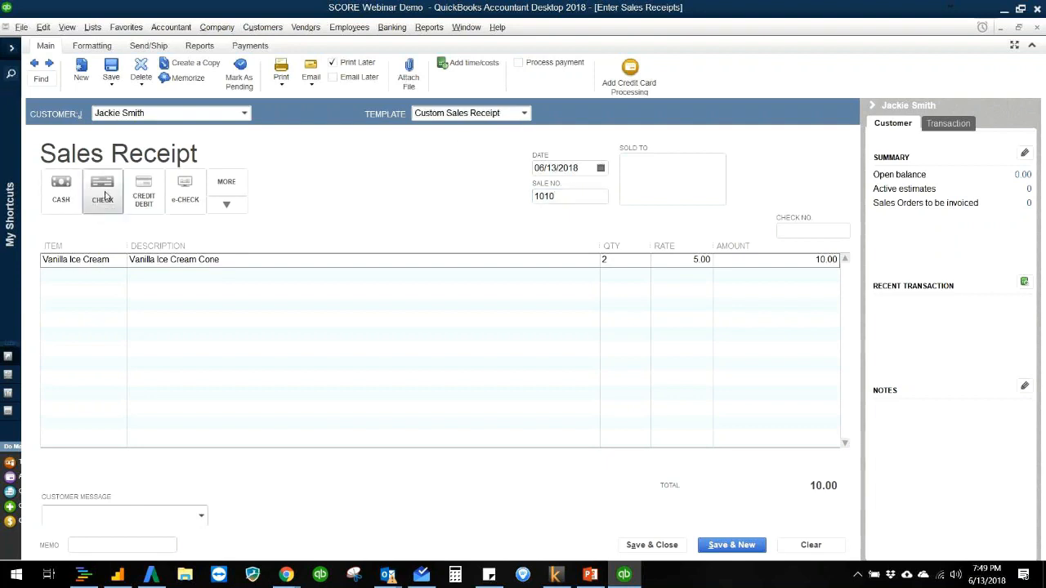
left_click(806, 232)
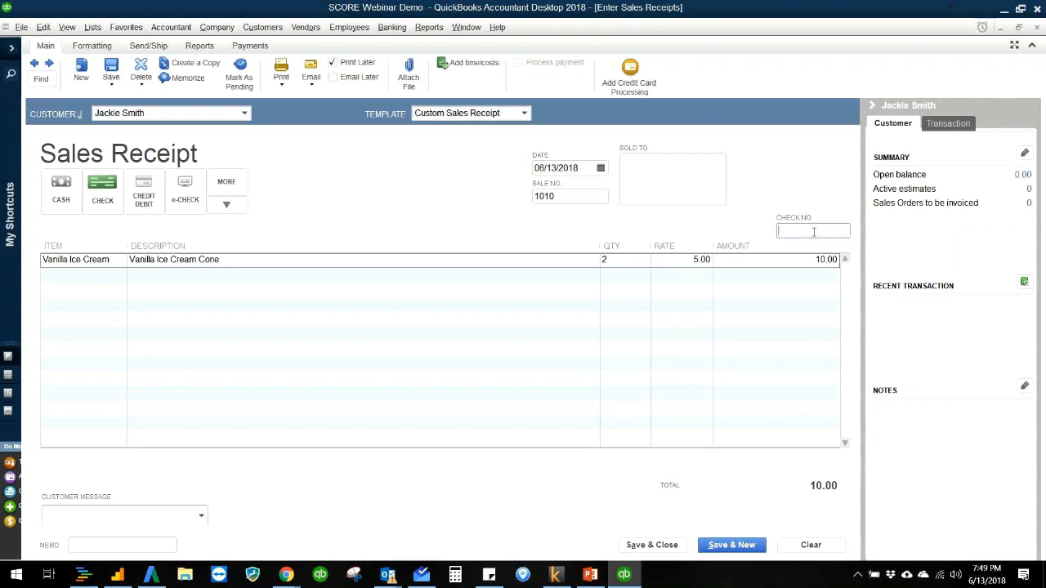
type("378")
left_click(654, 198)
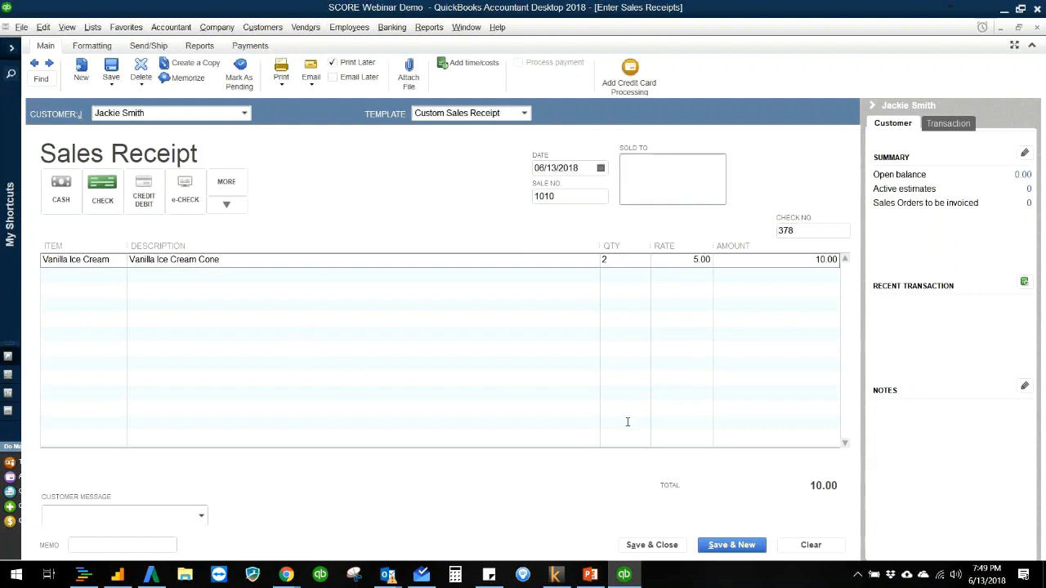
left_click(652, 546)
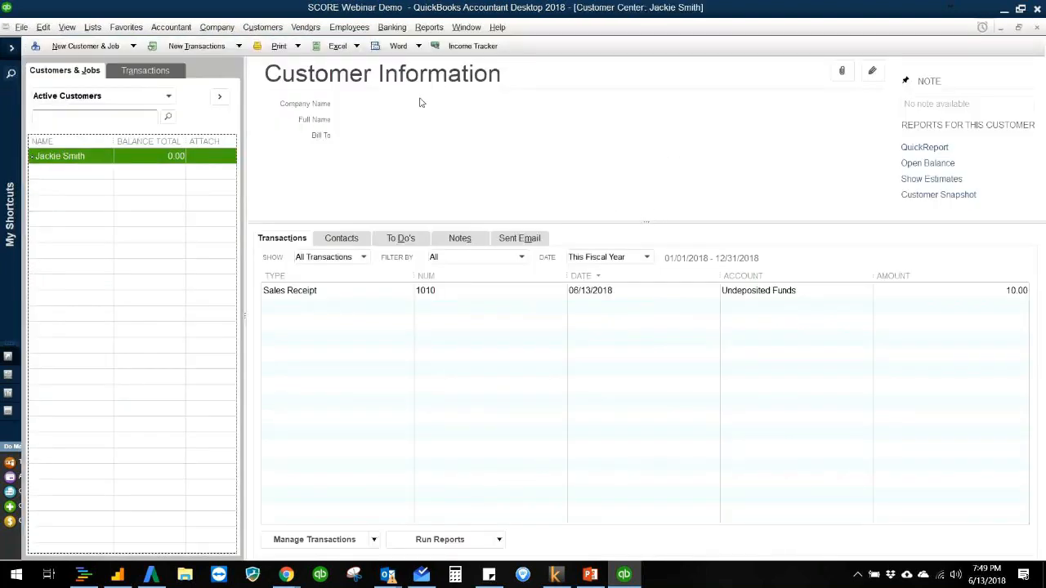
Step: Open the Profit & Loss Standard report, trace the Ice Cream Income amount back to its sales receipt, and close the receipt
left_click(423, 29)
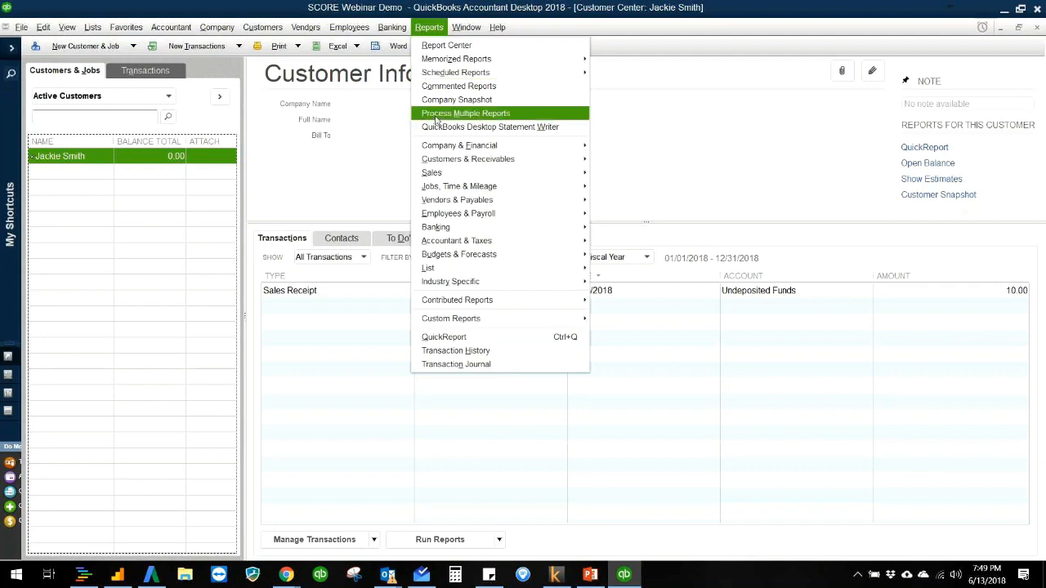
mouse_move(490, 145)
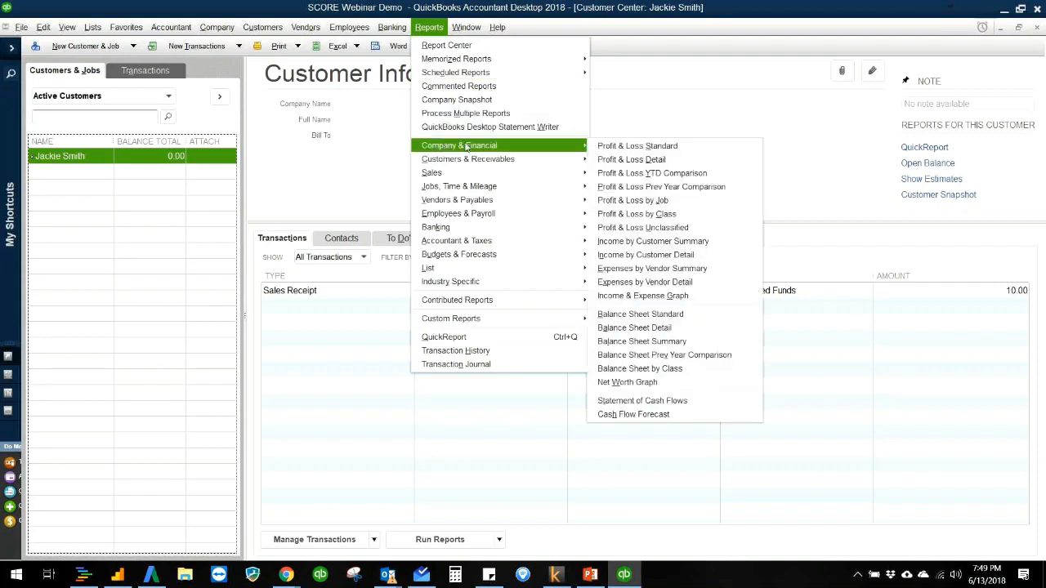
left_click(633, 146)
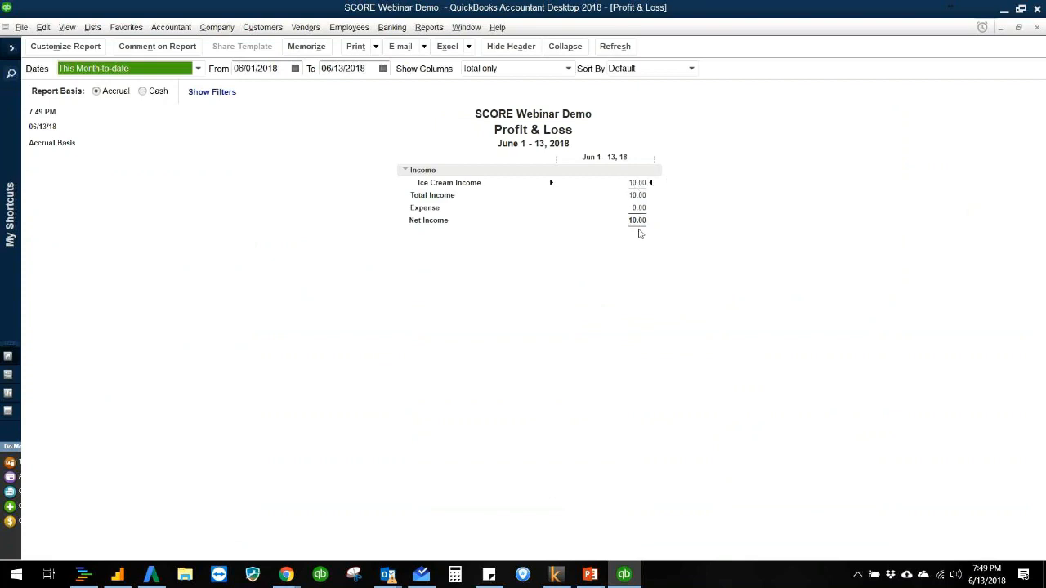
double_click(644, 183)
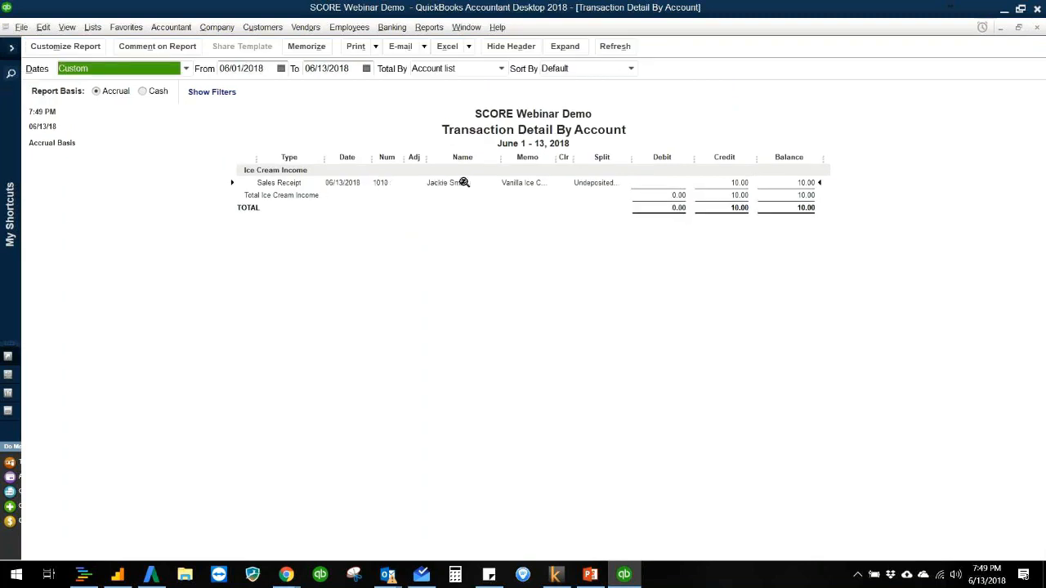
double_click(463, 182)
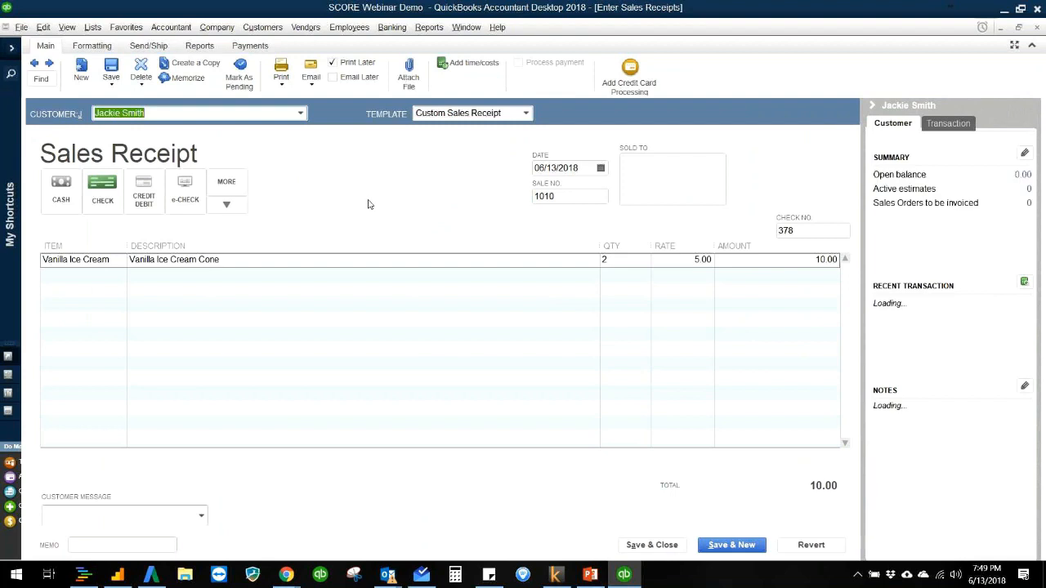
key("Escape")
Step: Open the Balance Sheet Standard report to review how the sale affects assets and equity
left_click(431, 27)
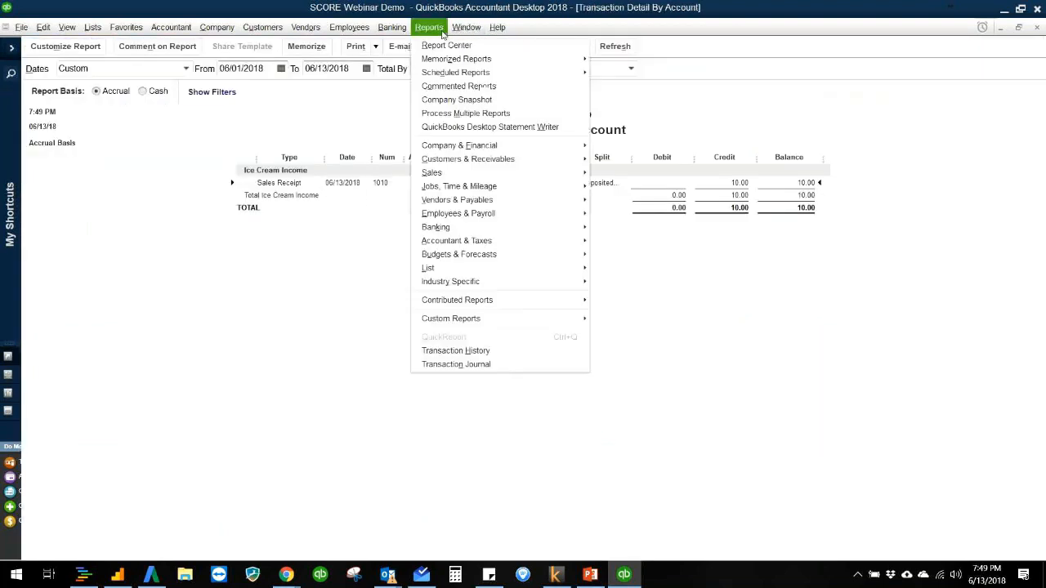
mouse_move(458, 146)
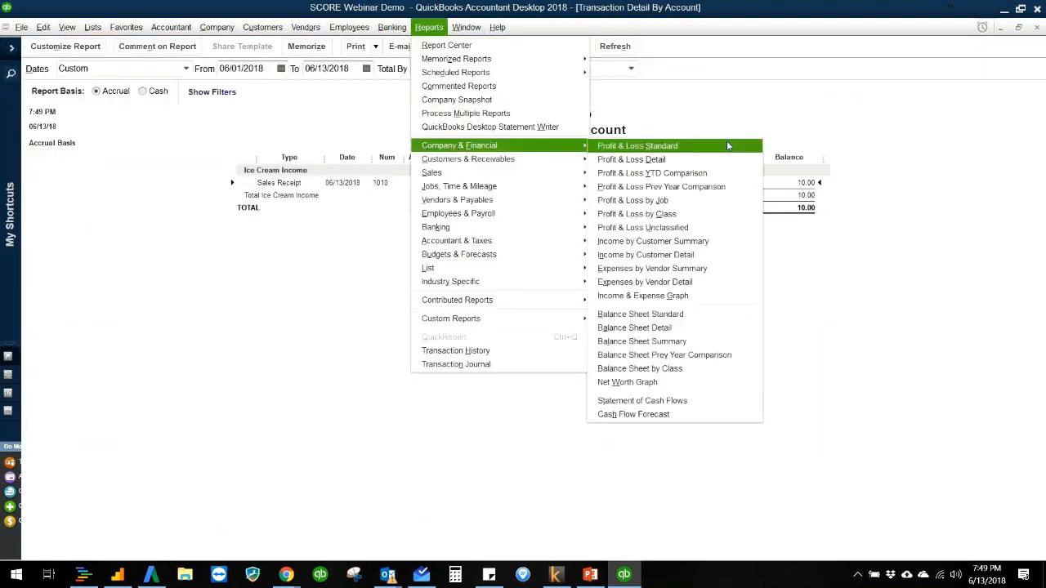
left_click(652, 315)
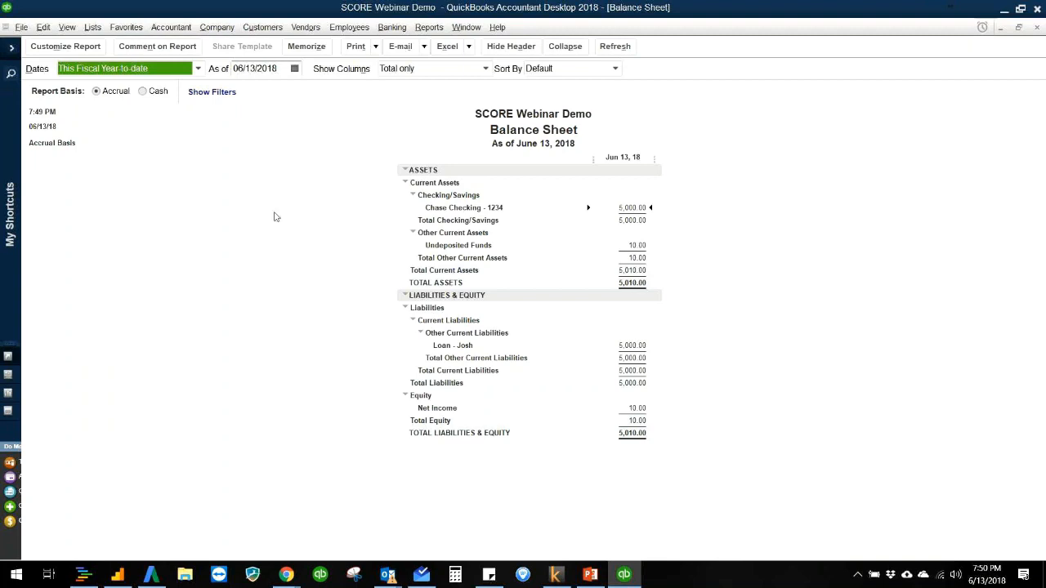
Step: Open the company's Home Page
left_click(251, 29)
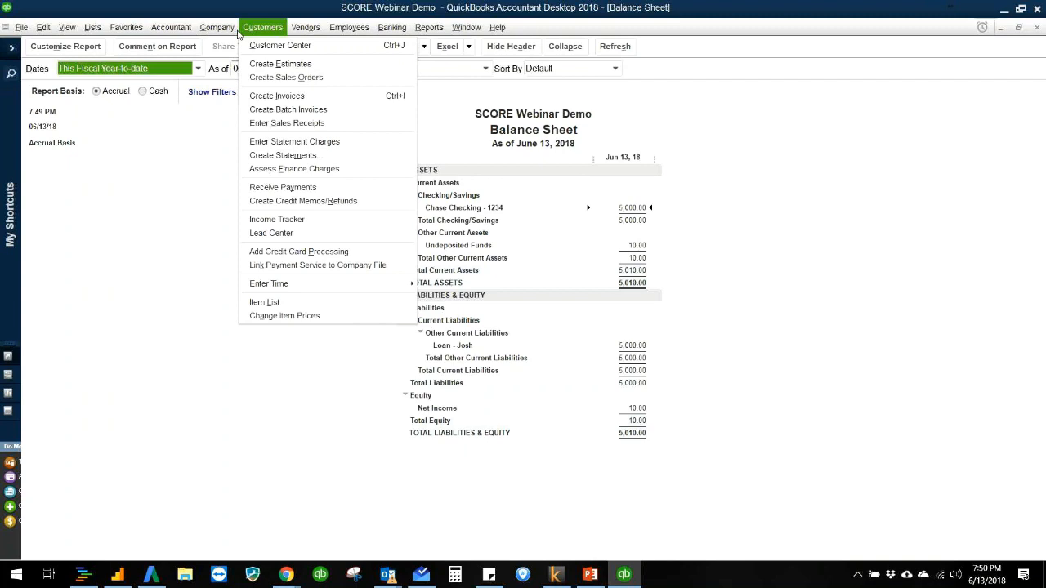
mouse_move(222, 33)
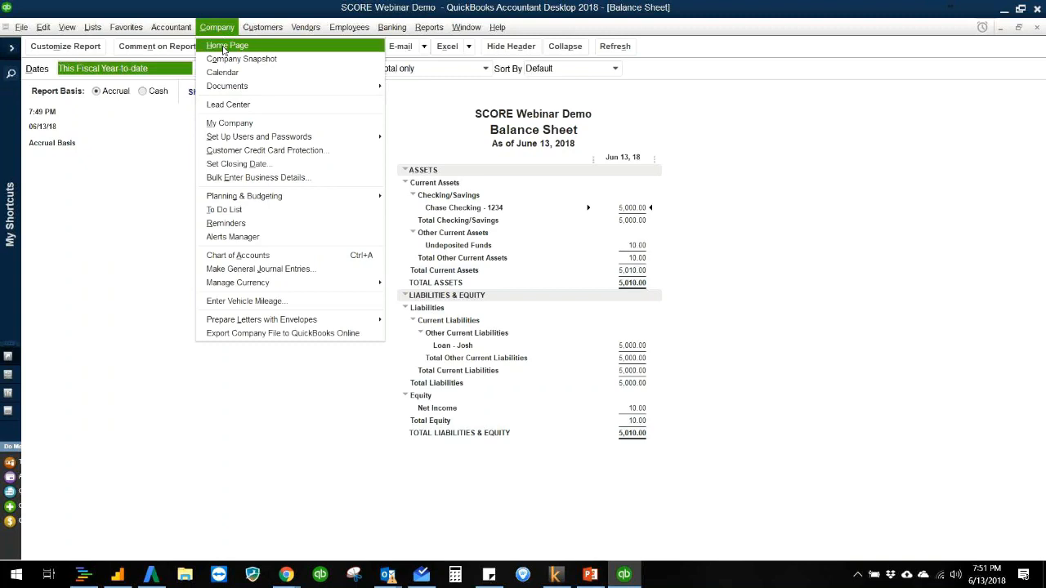
left_click(223, 47)
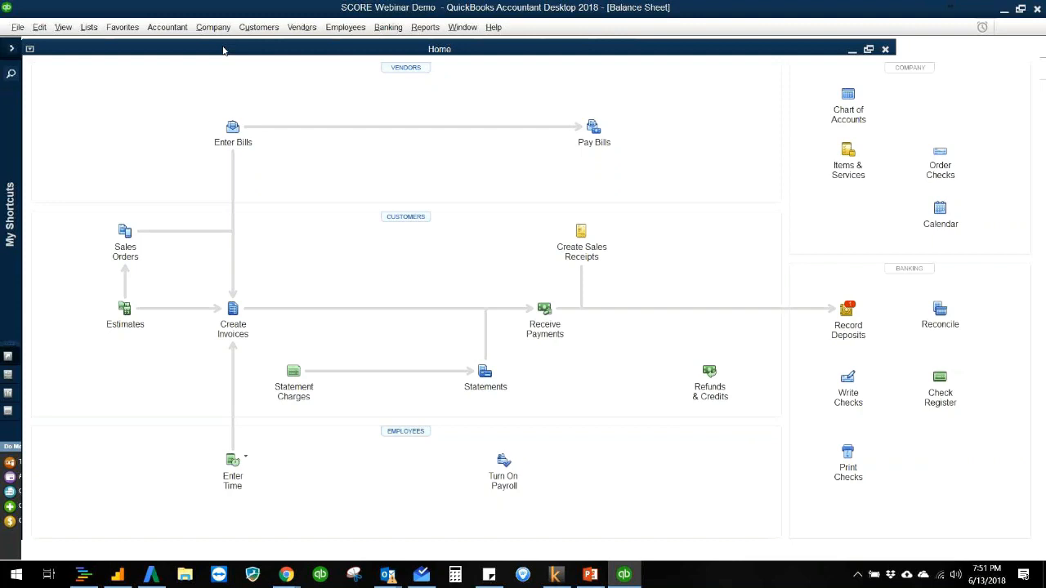
Step: Maximize the Home Page and open the bank deposit entry for the waiting customer payment
double_click(223, 49)
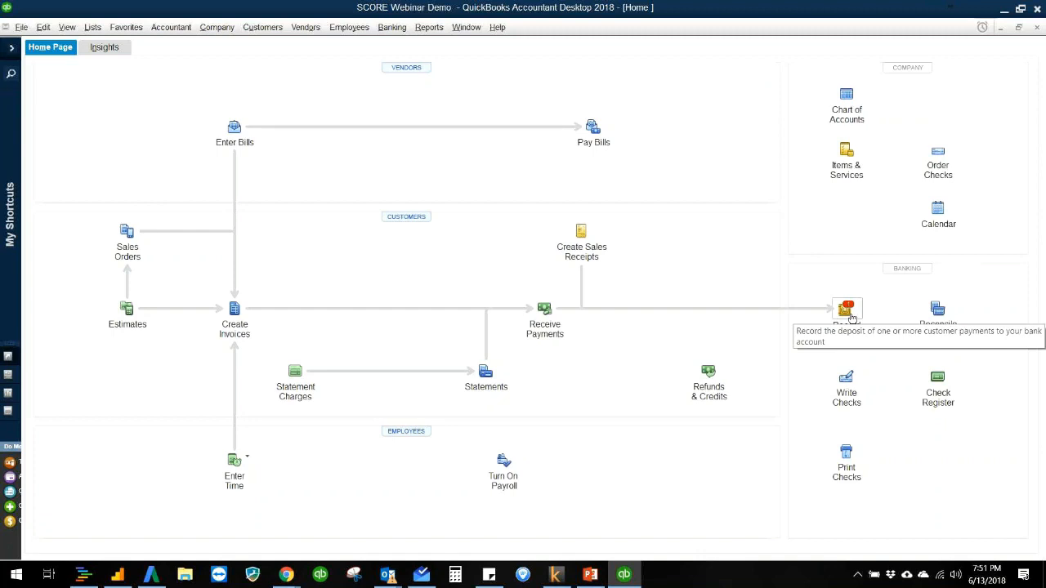
left_click(848, 311)
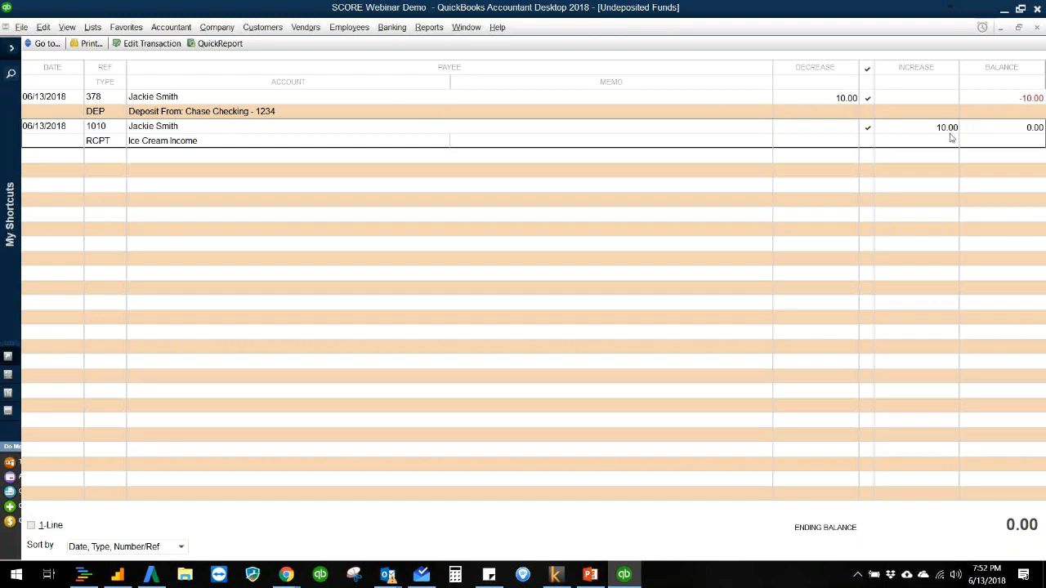
Step: Examine the customer check's deposit from the Undeposited Funds and Chase Checking registers, and close the deposit and register
double_click(273, 115)
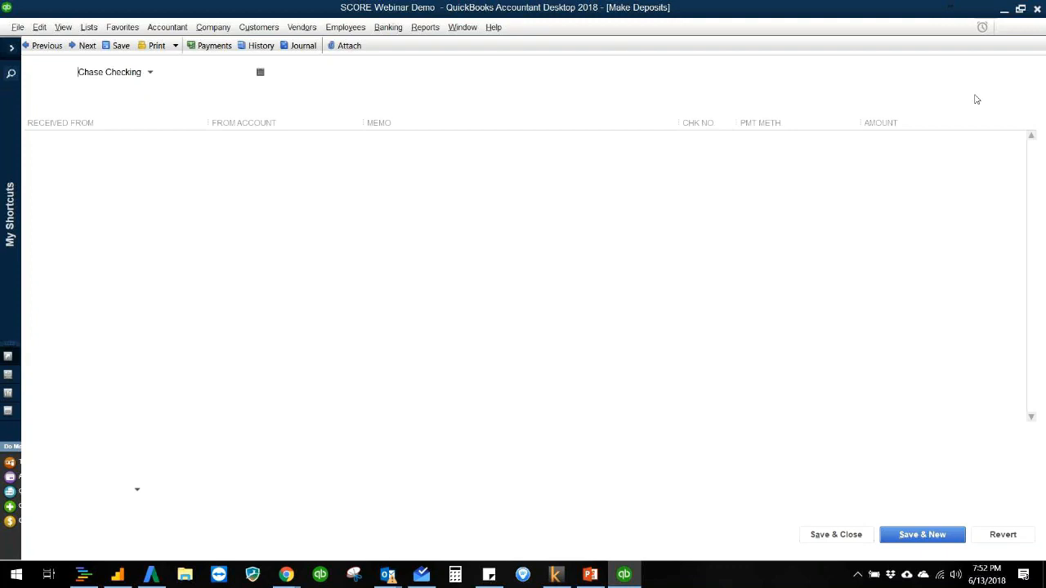
double_click(968, 103)
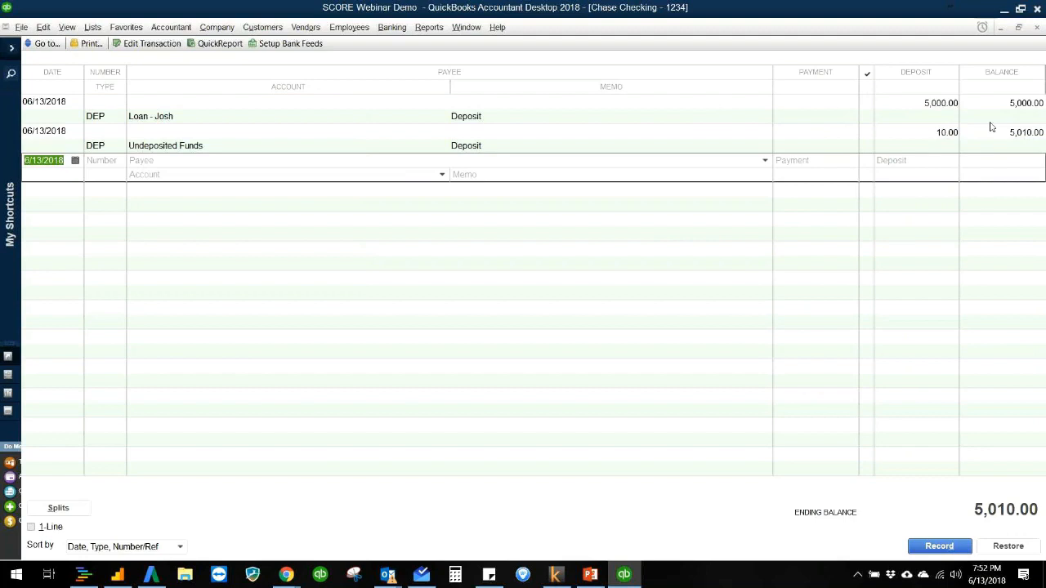
double_click(990, 122)
key("Escape")
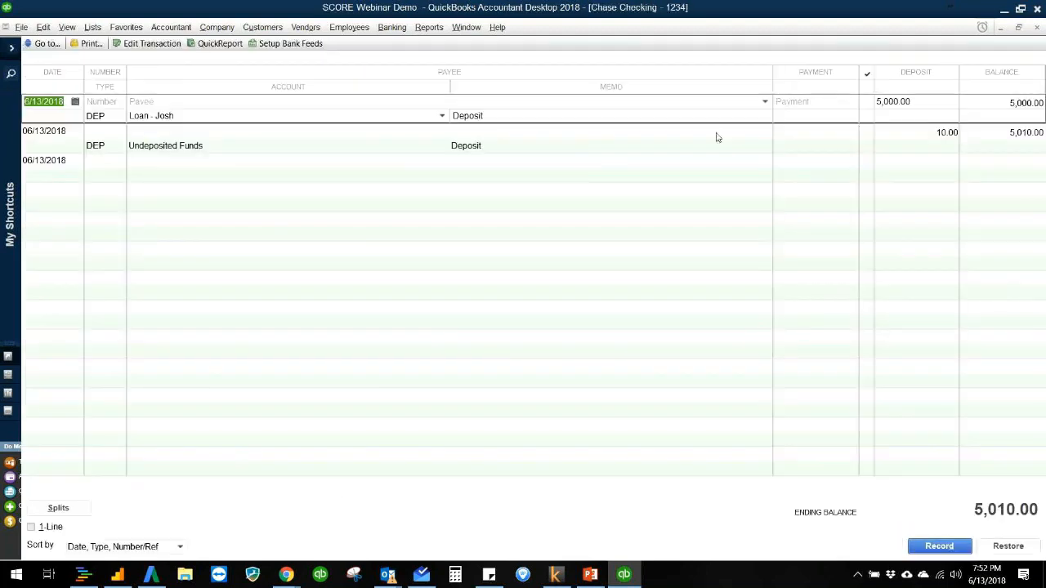
left_click(983, 140)
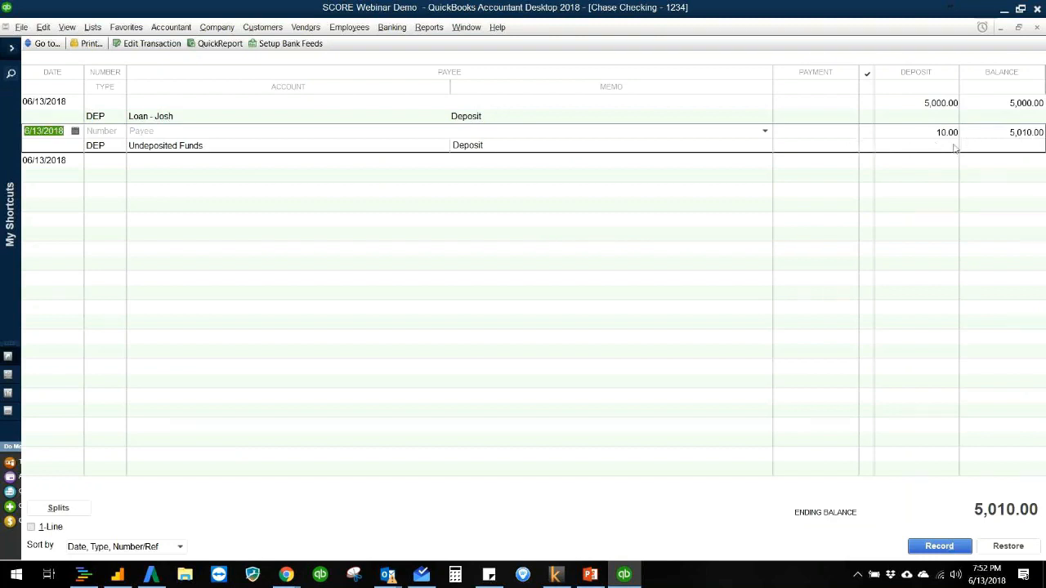
double_click(971, 137)
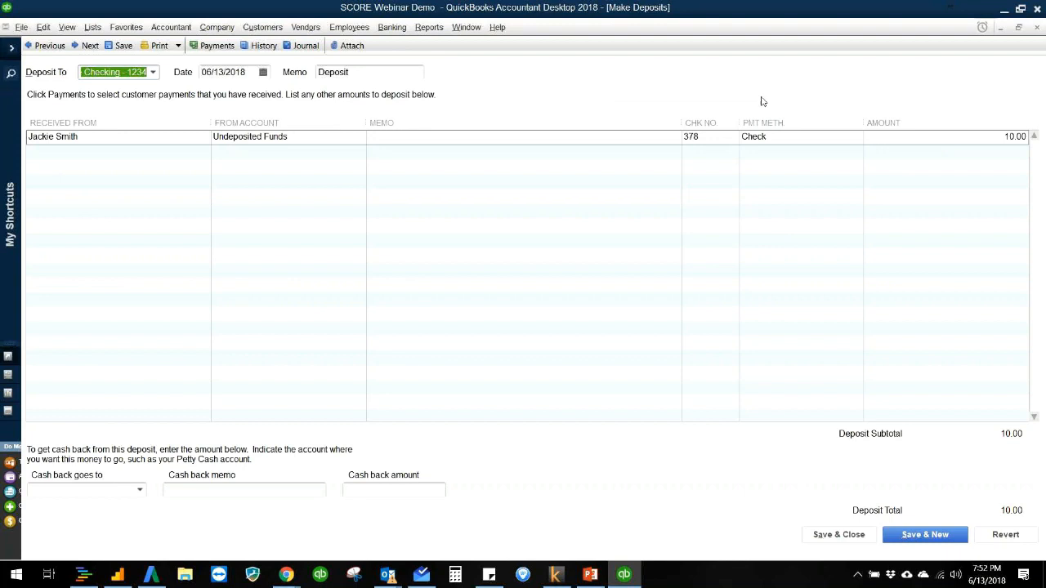
key("Escape")
key("Escape")
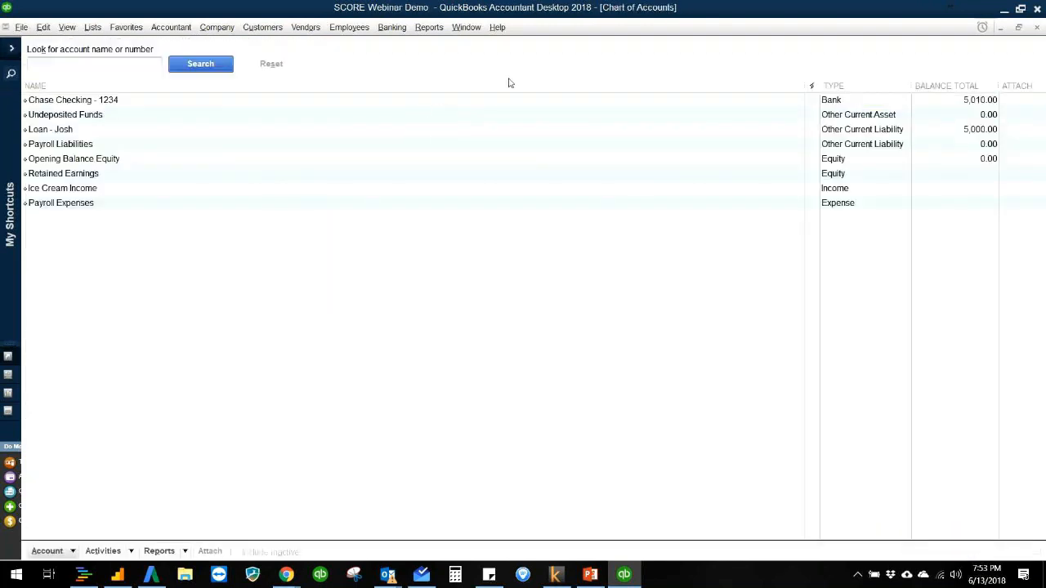
Step: Open the Balance Sheet Standard report to review checking, the owner's loan and net income after the deposit
left_click(428, 29)
mouse_move(455, 147)
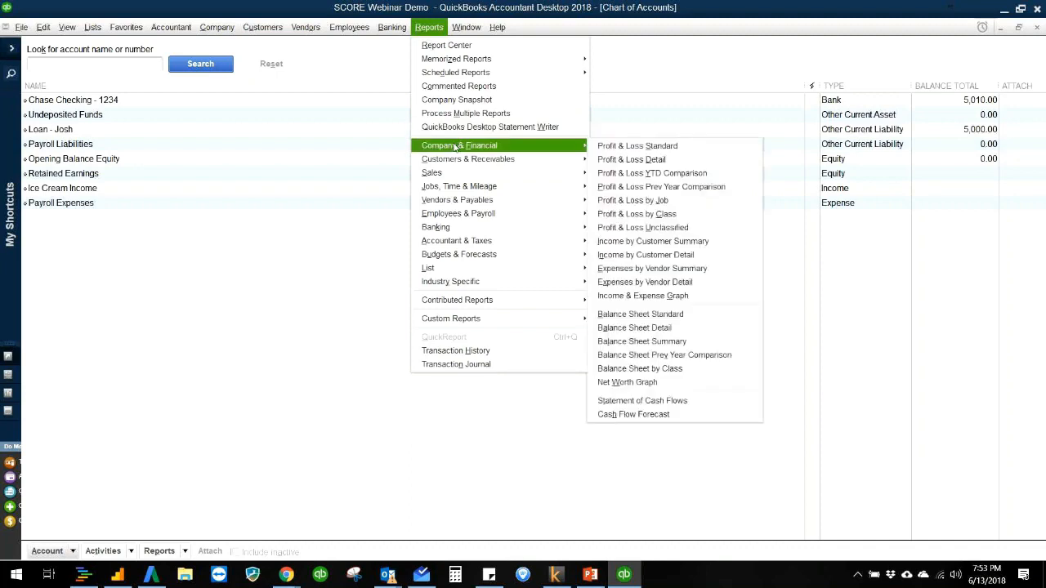
left_click(635, 318)
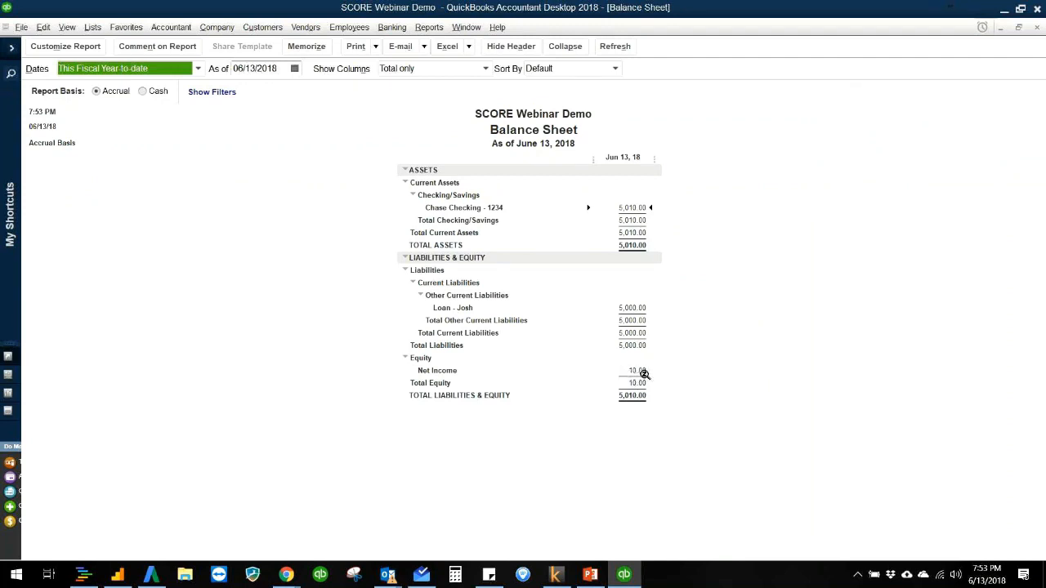
left_click(280, 256)
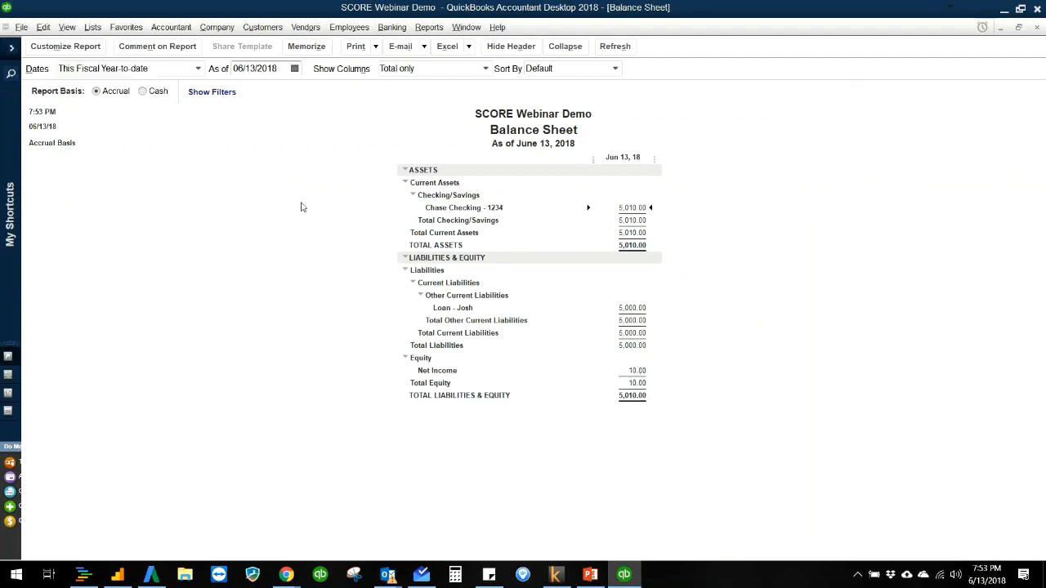
Step: Start a new invoice for the existing customer from the Customer Center, with invoice number 1010
left_click(264, 31)
left_click(269, 45)
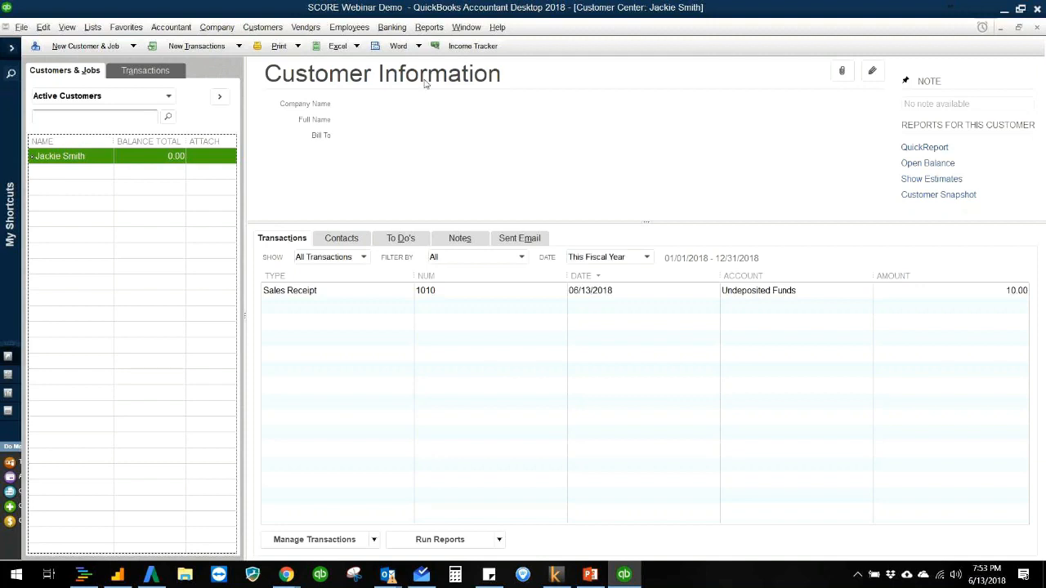
left_click(208, 51)
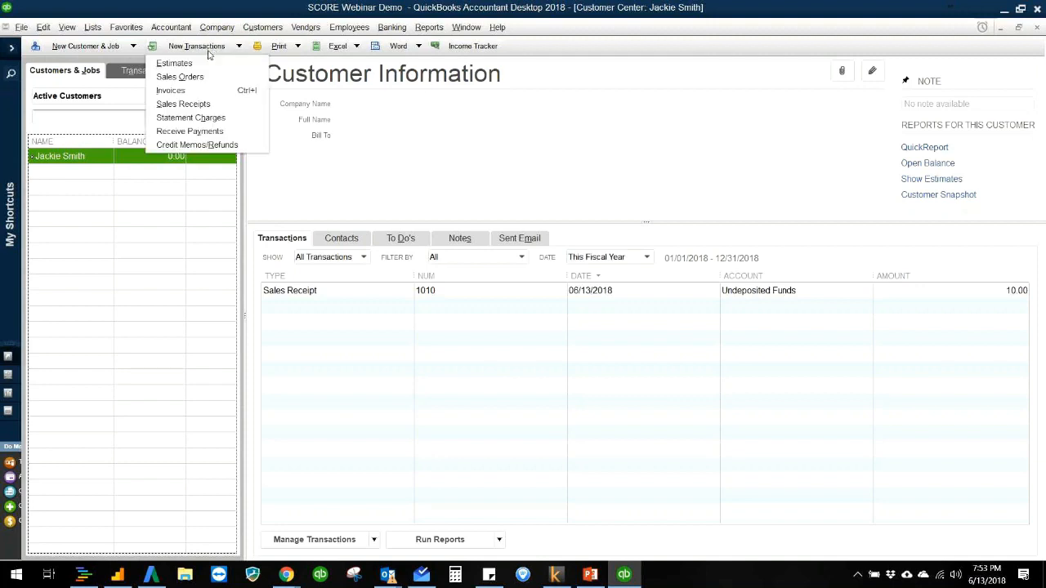
left_click(202, 92)
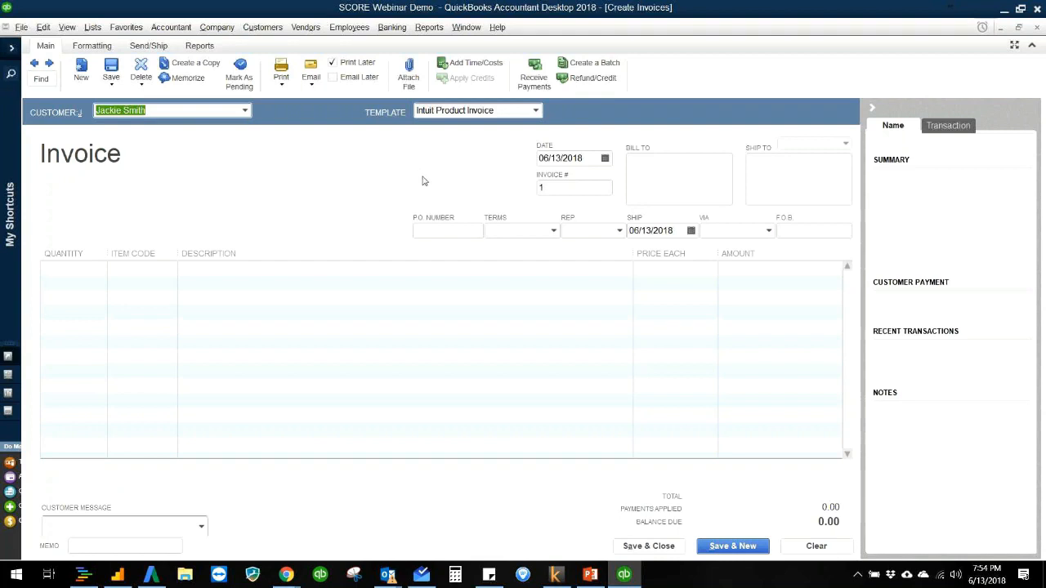
left_click(586, 189)
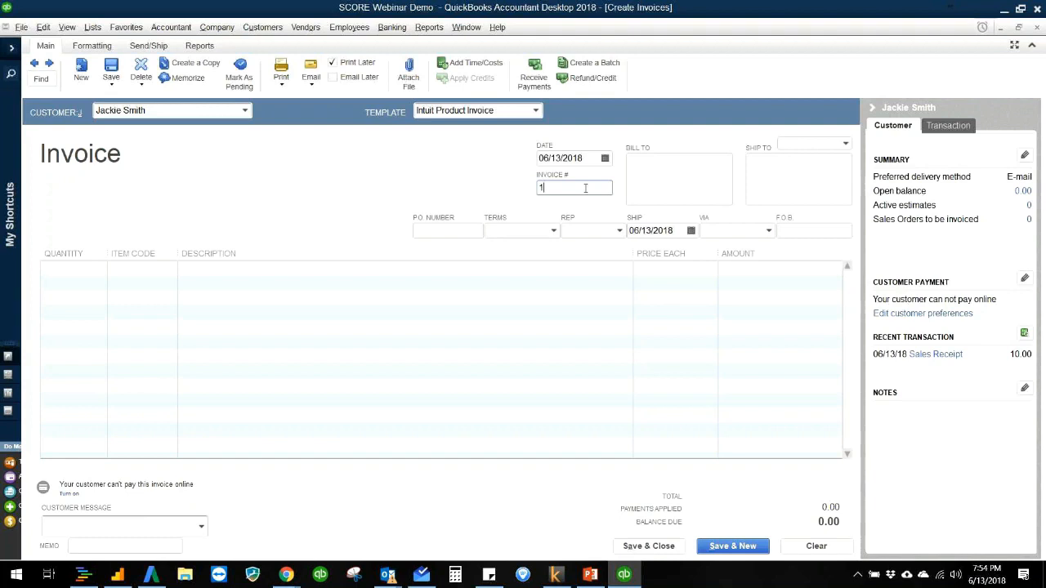
type("010")
key("Tab")
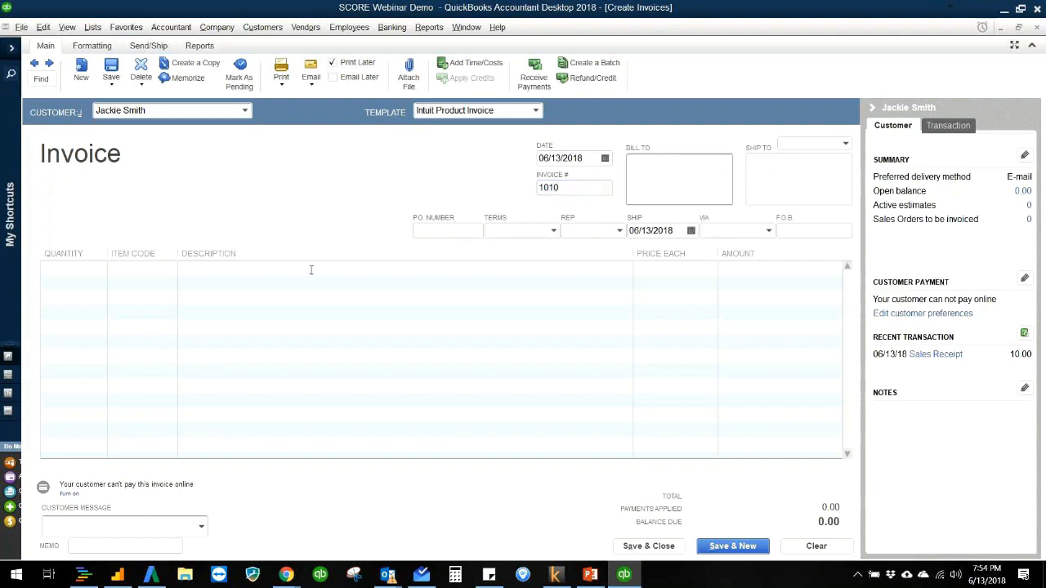
Step: Add the Vanilla Ice Cream item to the invoice's first line with a price of 4.00 each
left_click(83, 272)
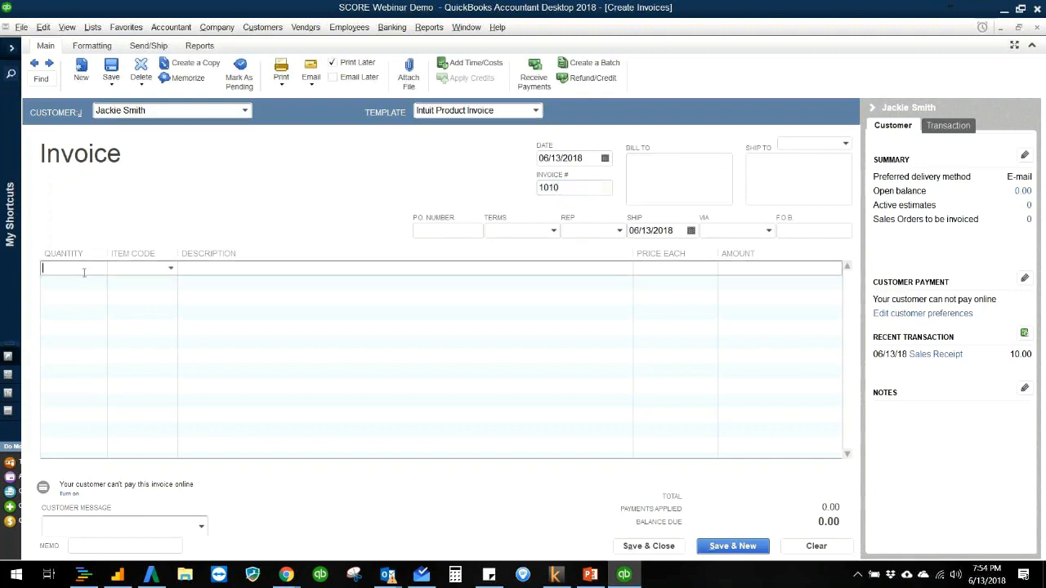
left_click(169, 269)
left_click(152, 317)
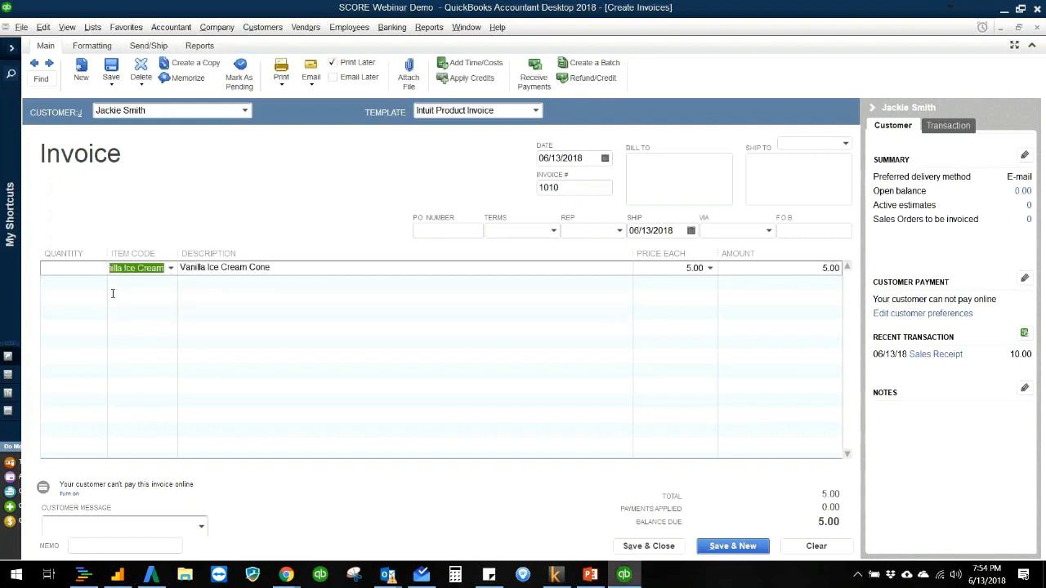
left_click(689, 267)
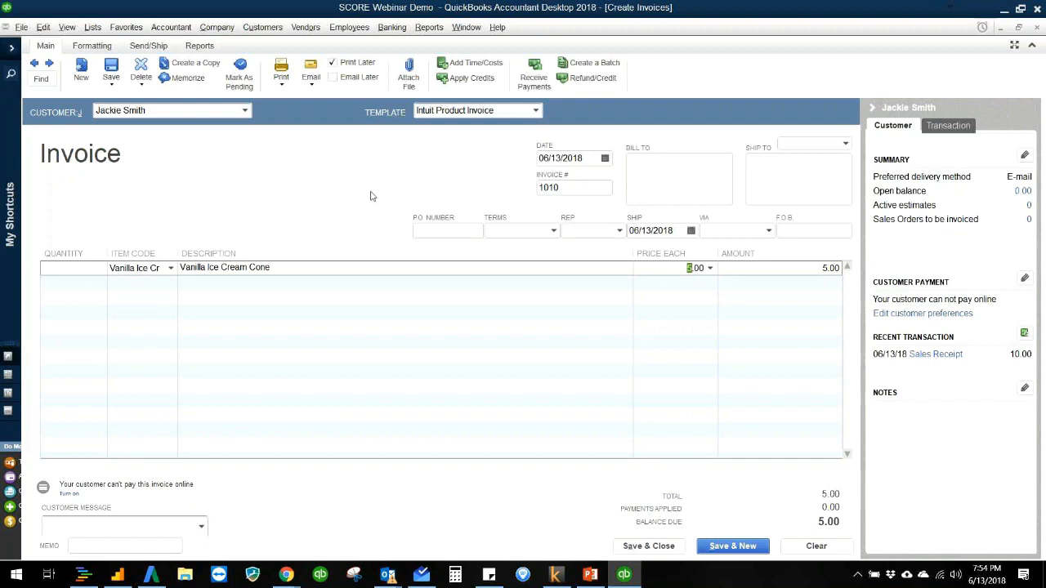
type("4")
key("Tab")
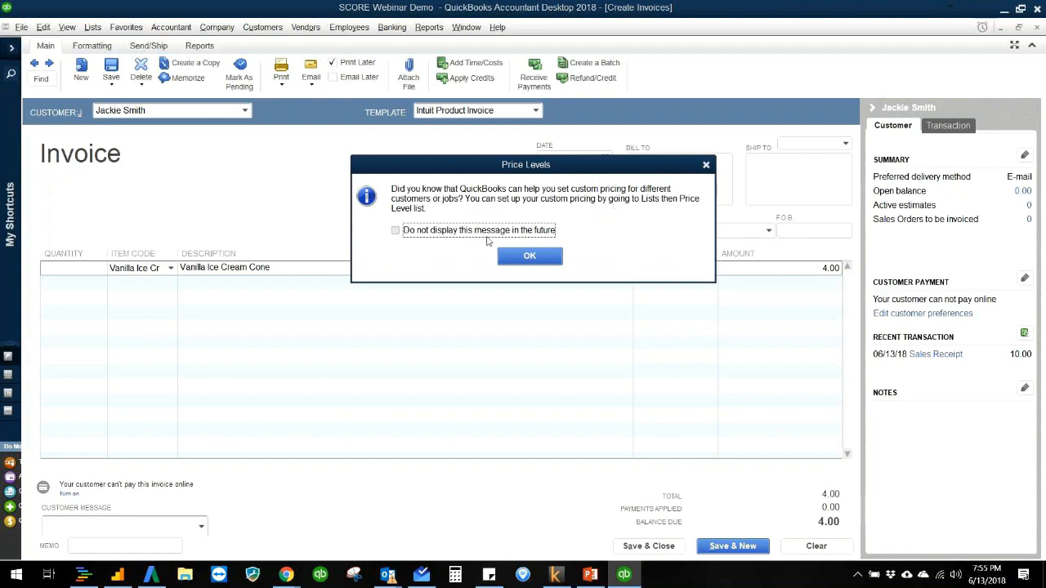
left_click(527, 257)
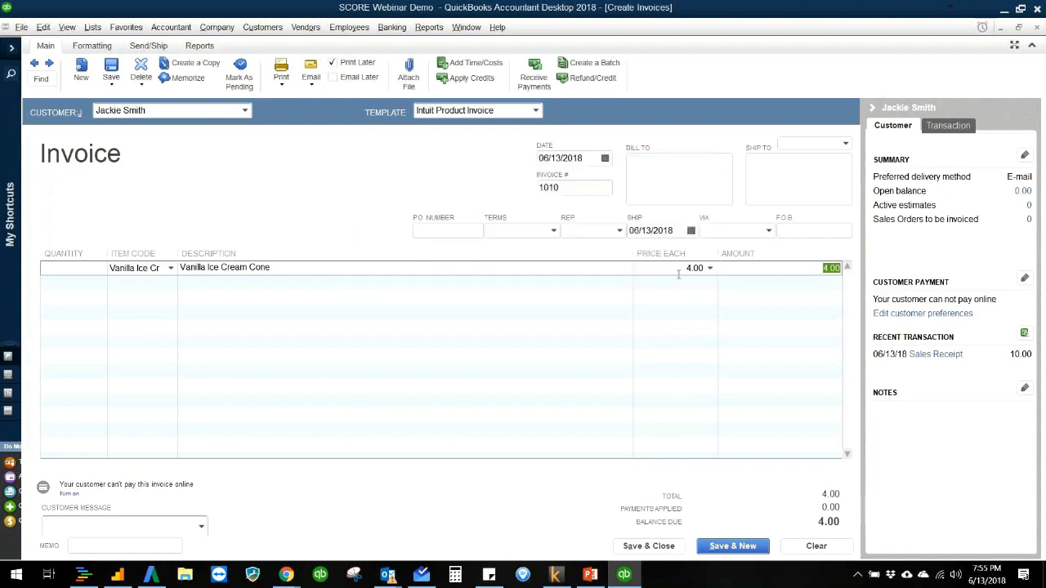
left_click(84, 274)
type("2000")
key("Tab")
Step: Set the Vanilla Ice Cream line's quantity to 500, and save and close the invoice
left_click(94, 274)
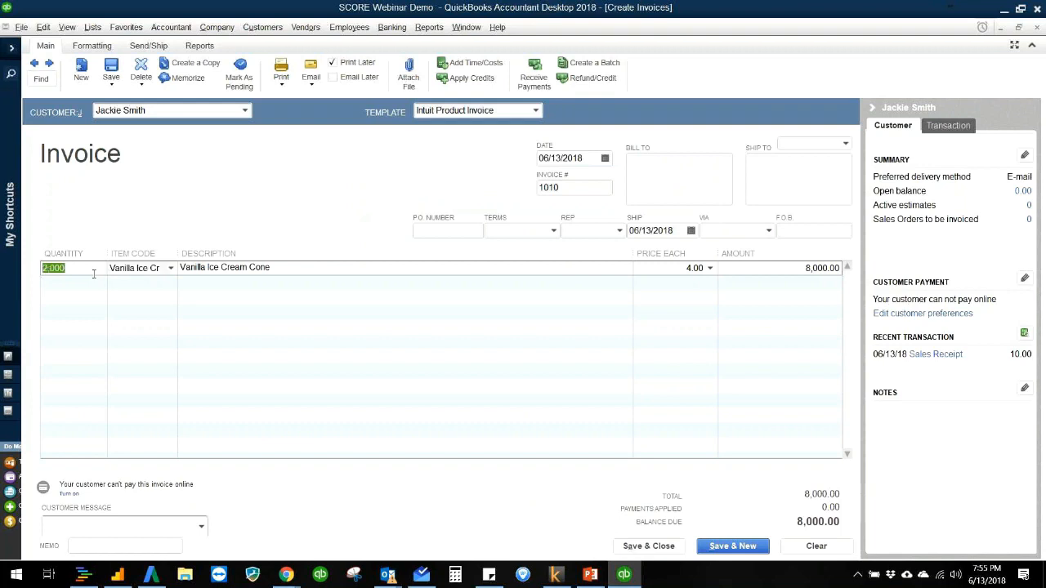
type("500")
key("Tab")
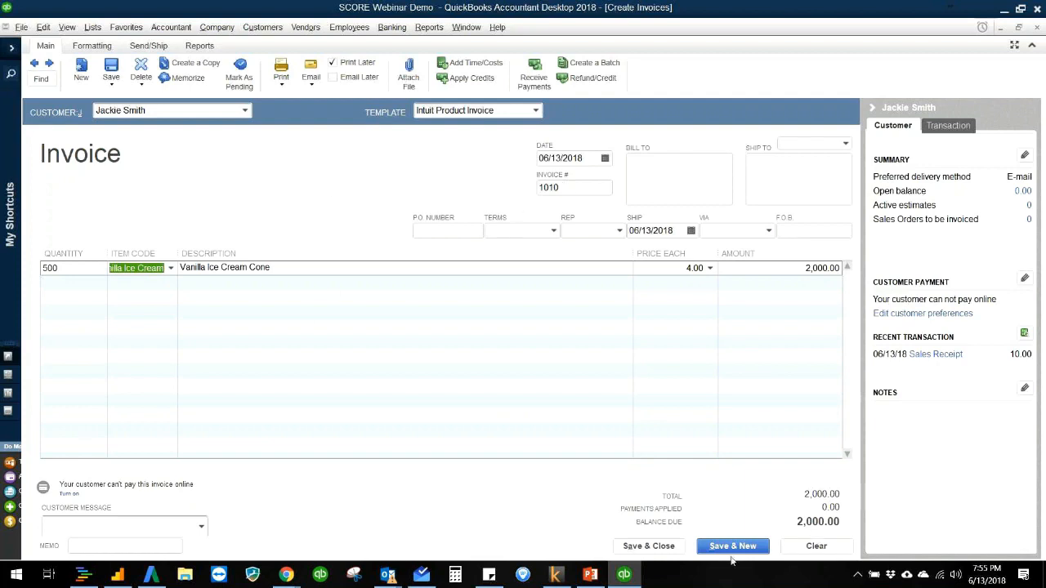
left_click(652, 192)
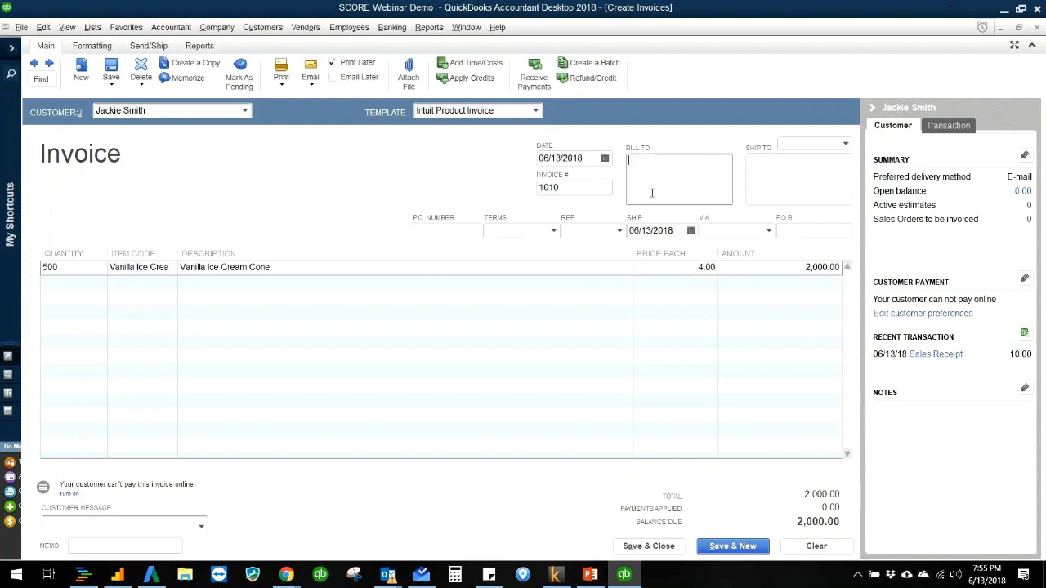
left_click(649, 546)
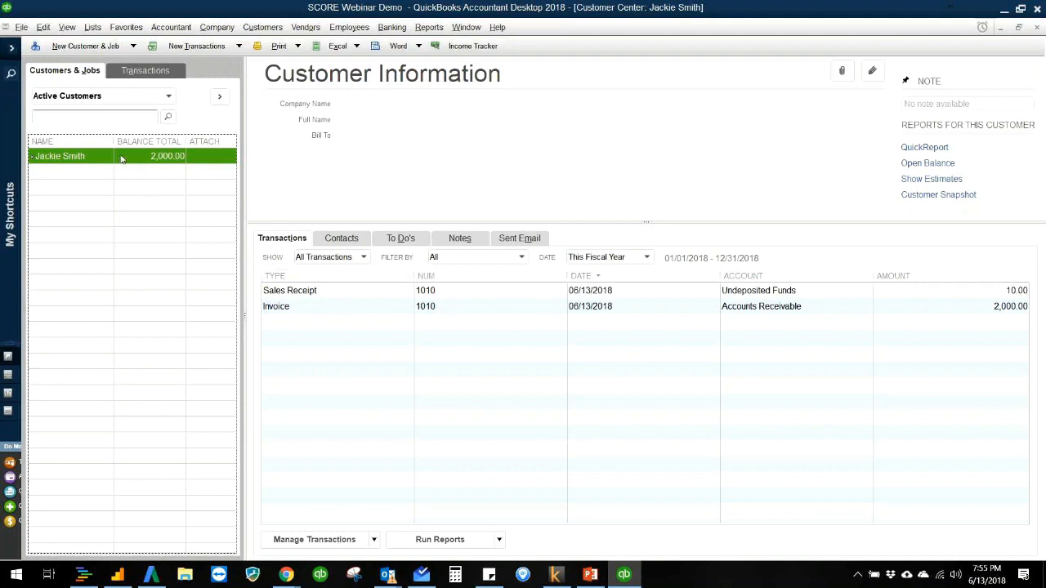
Step: Review the customer's balance, sales receipt and invoice entries in the Customer Center, and open the invoice
left_click(734, 295)
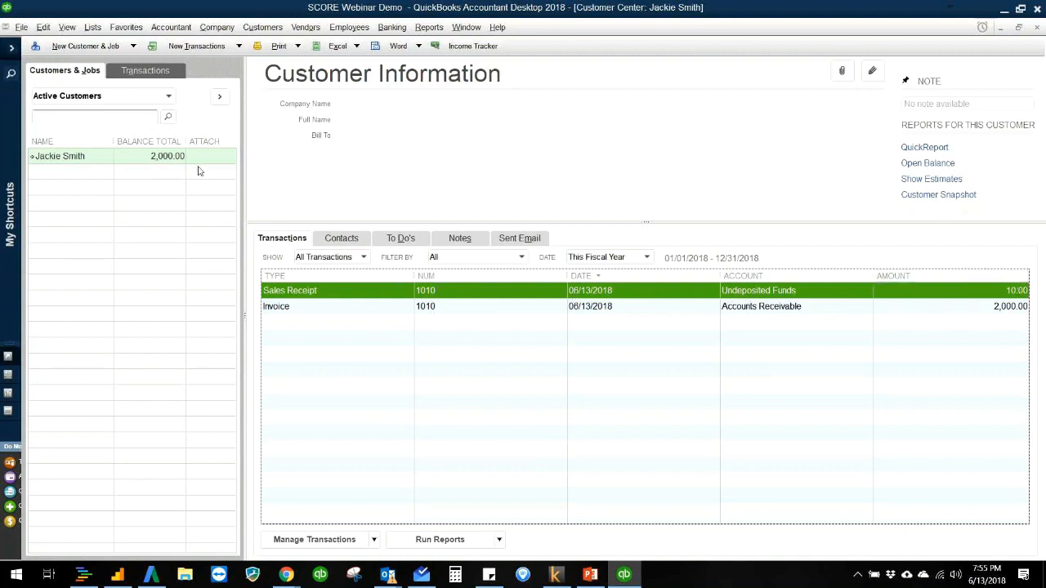
left_click(302, 308)
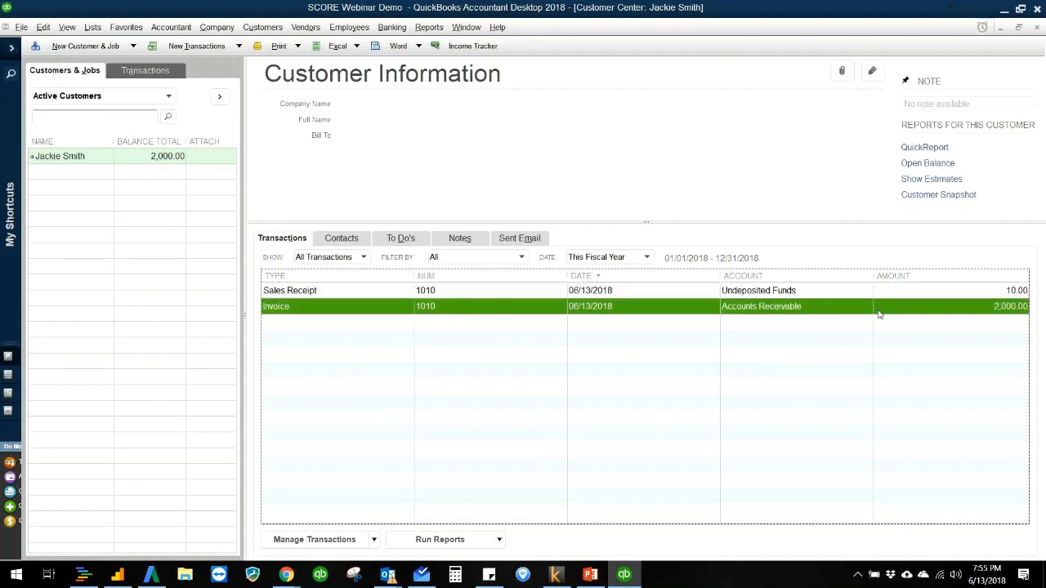
left_click(162, 161)
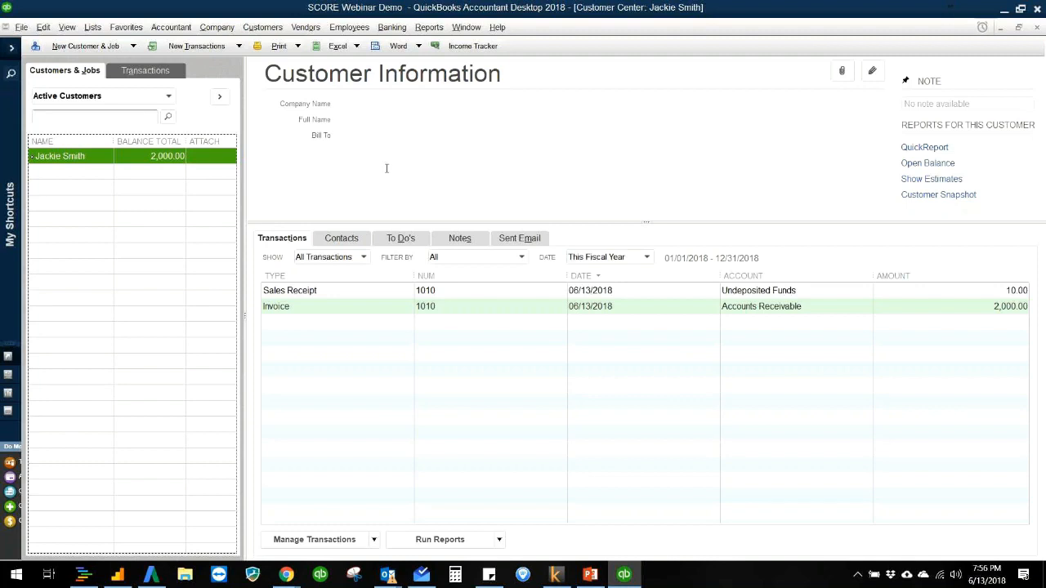
double_click(529, 308)
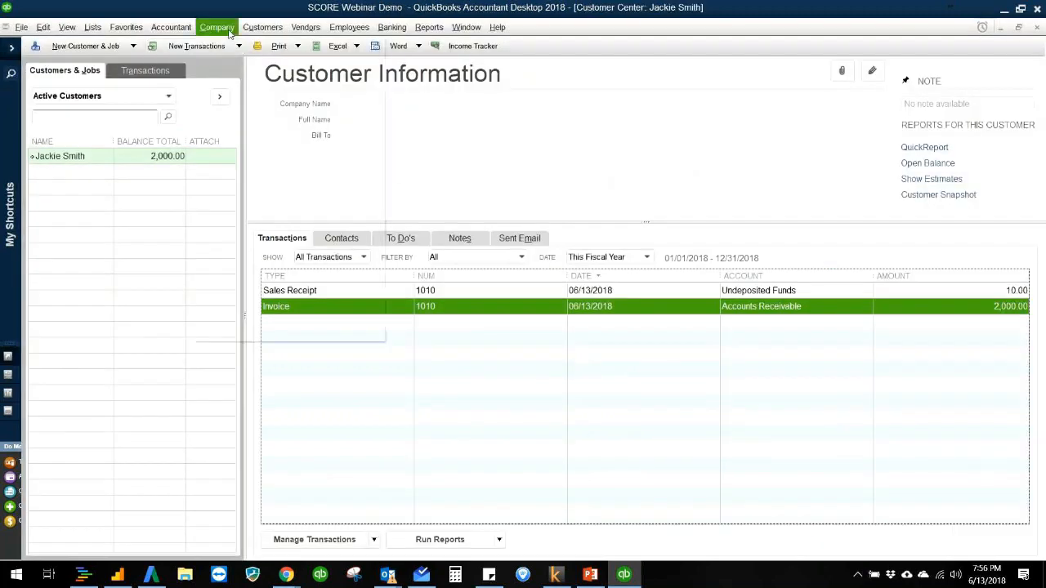
left_click(231, 33)
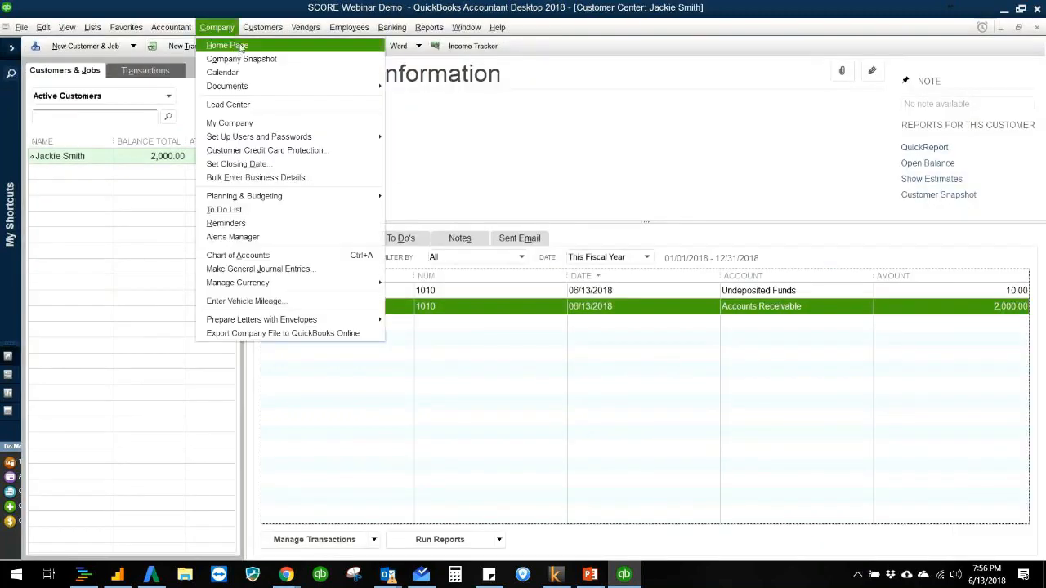
left_click(228, 46)
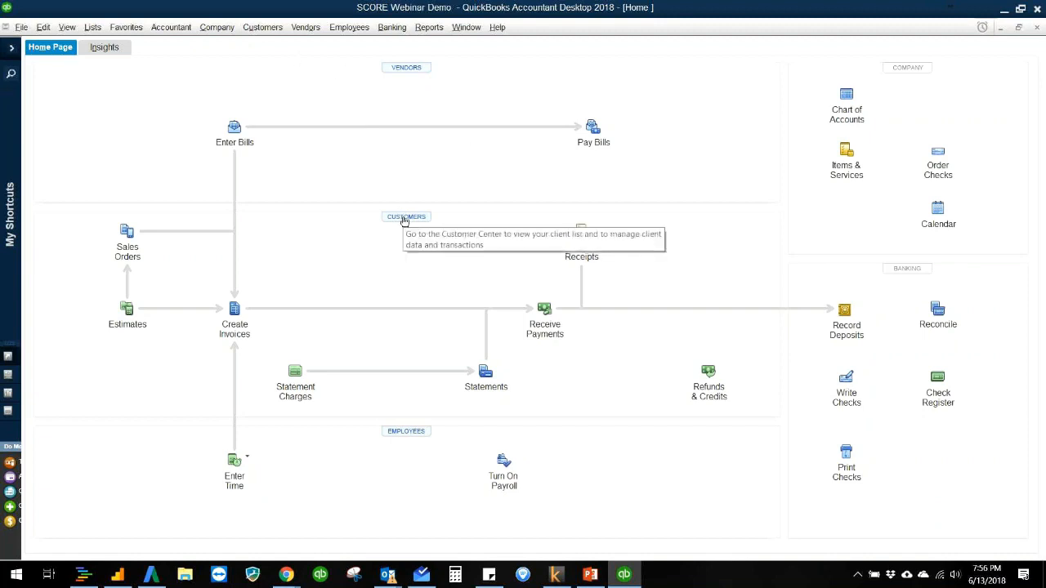
left_click(545, 316)
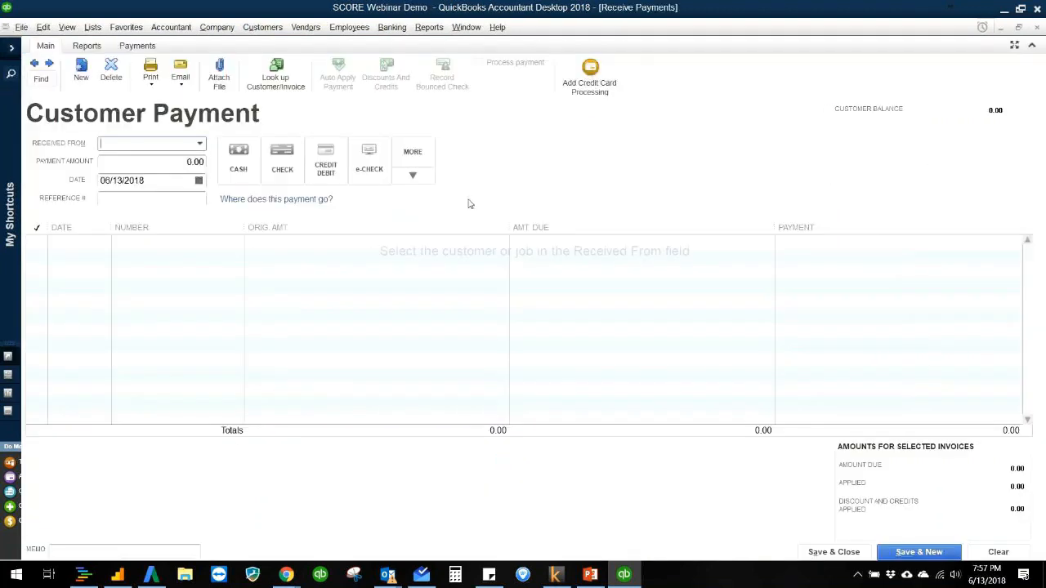
left_click(200, 144)
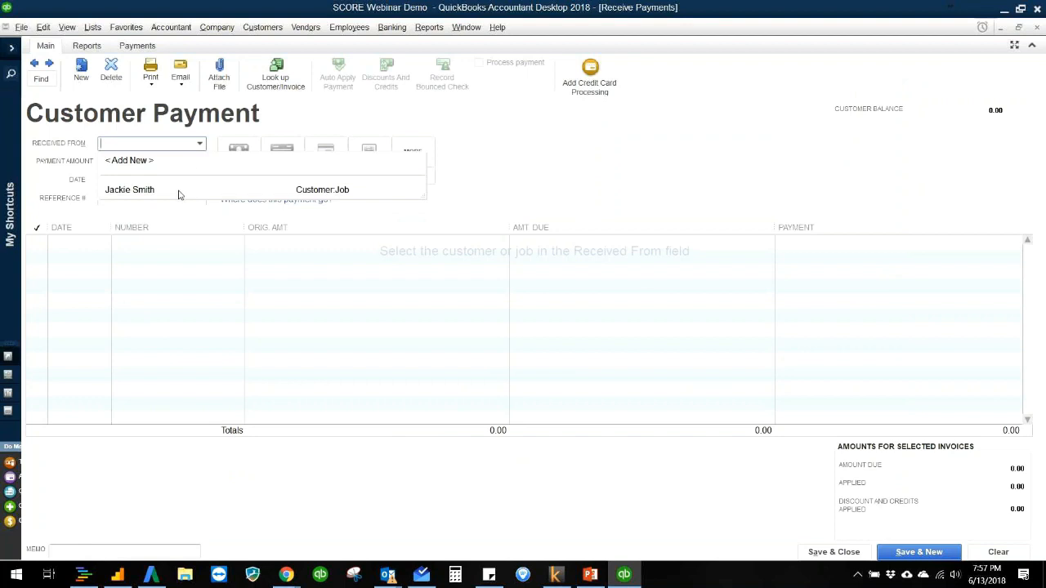
left_click(370, 123)
key("Escape")
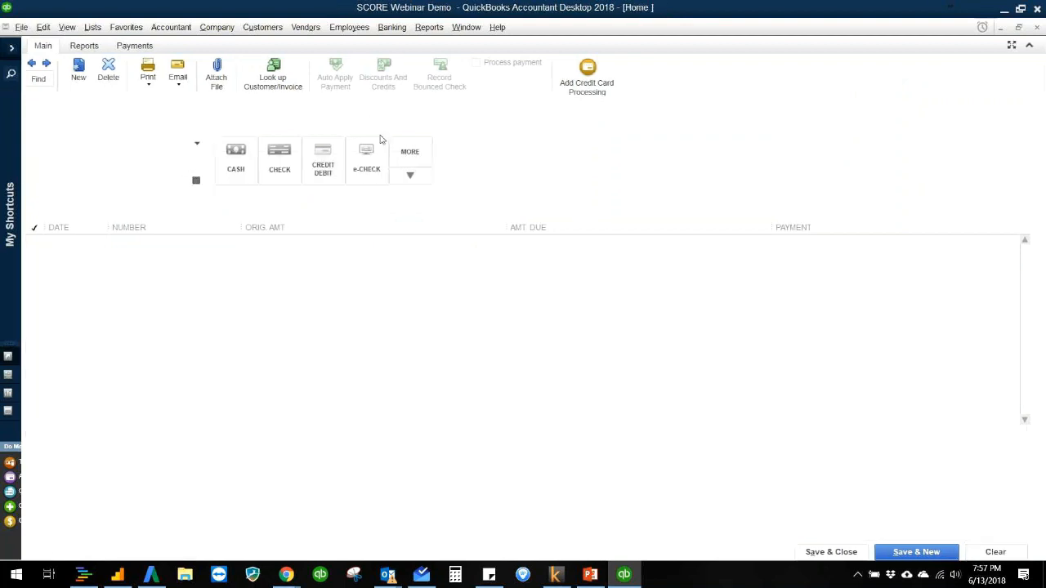
left_click(406, 218)
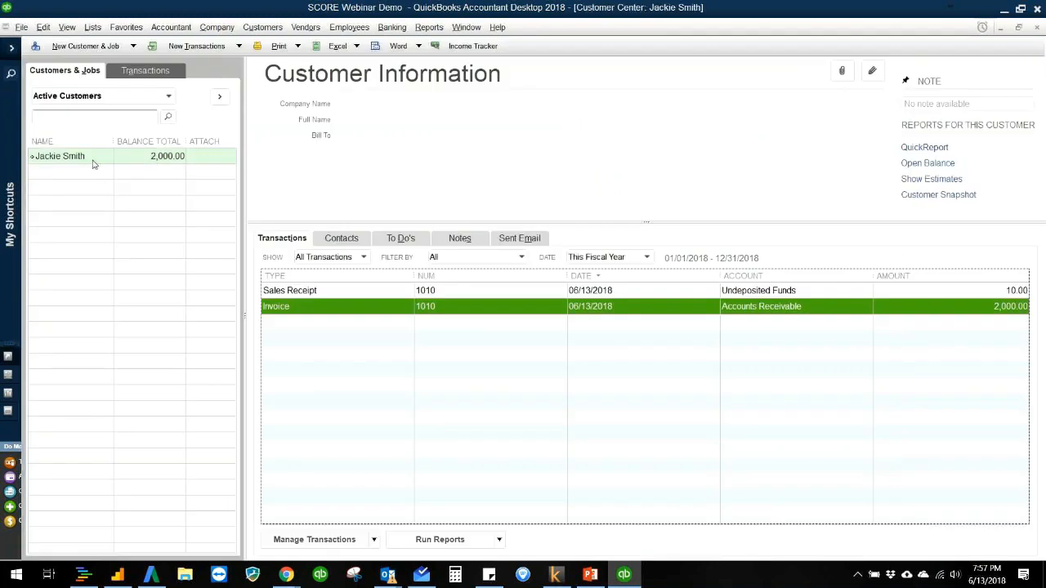
Step: Receive a payment of 1,000.00 against the customer's invoice 1010, keeping automatic payment calculation on
left_click(93, 161)
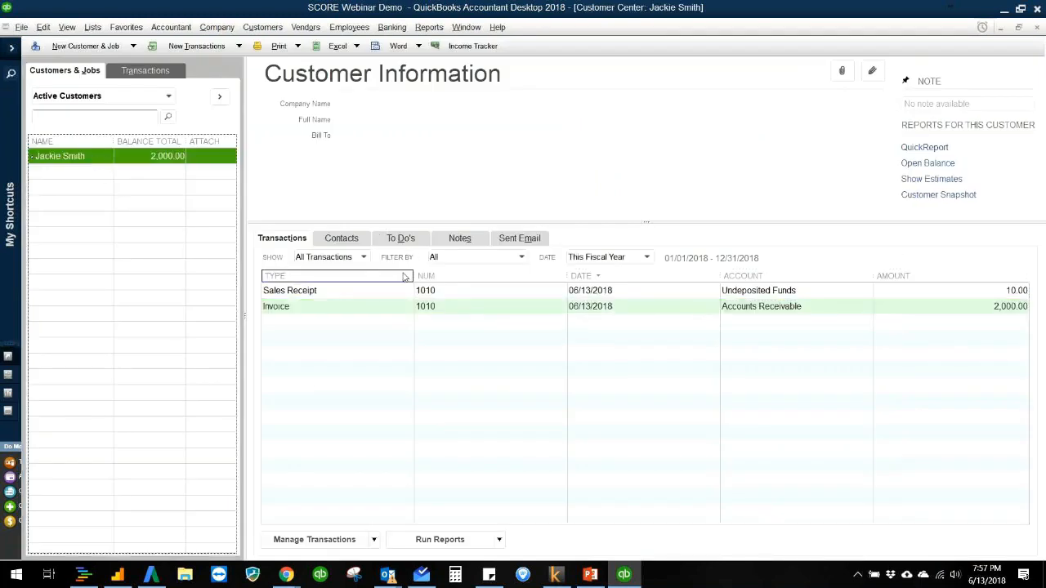
double_click(369, 307)
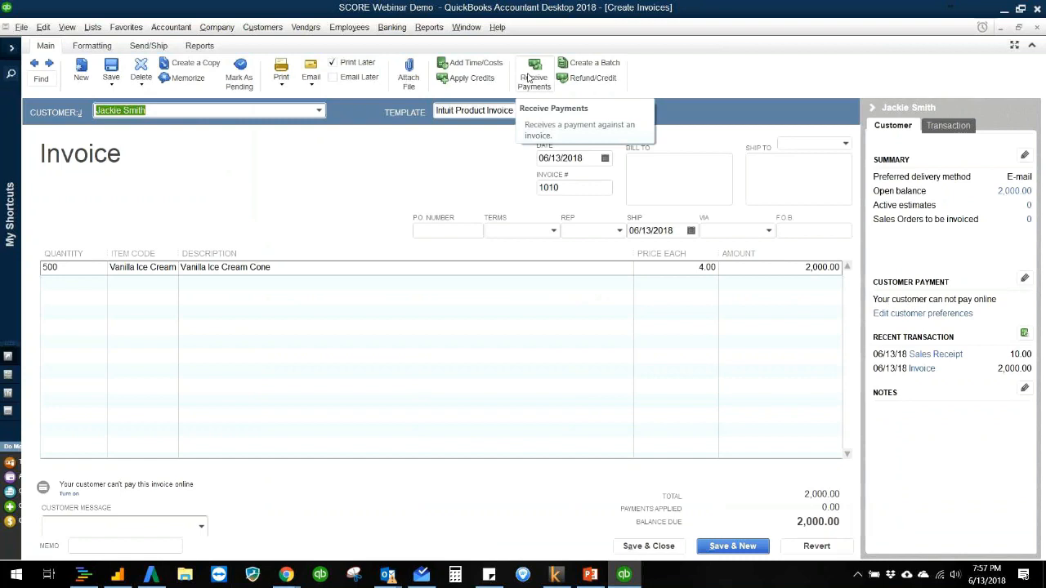
left_click(528, 78)
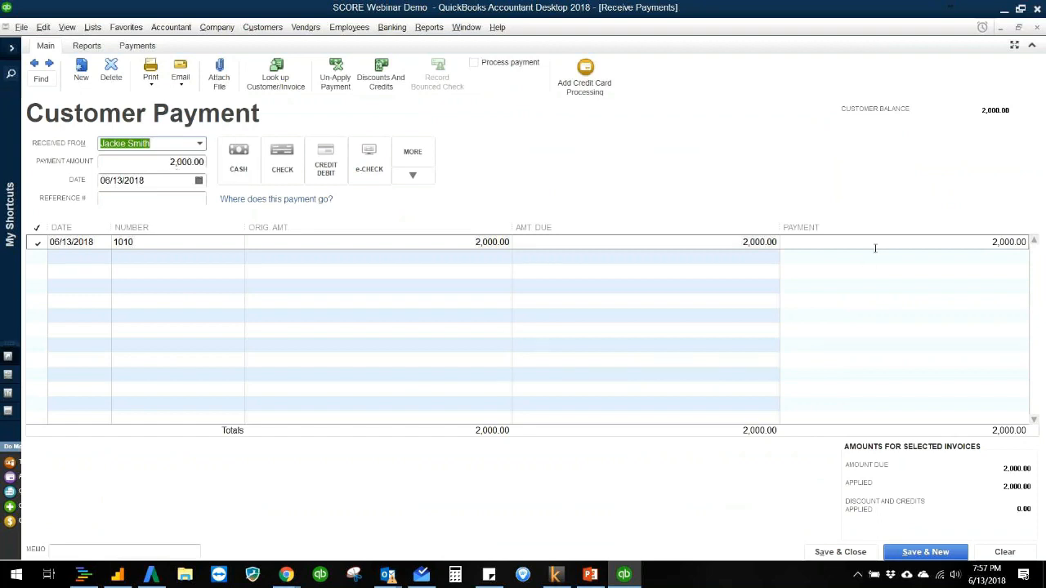
left_click(962, 243)
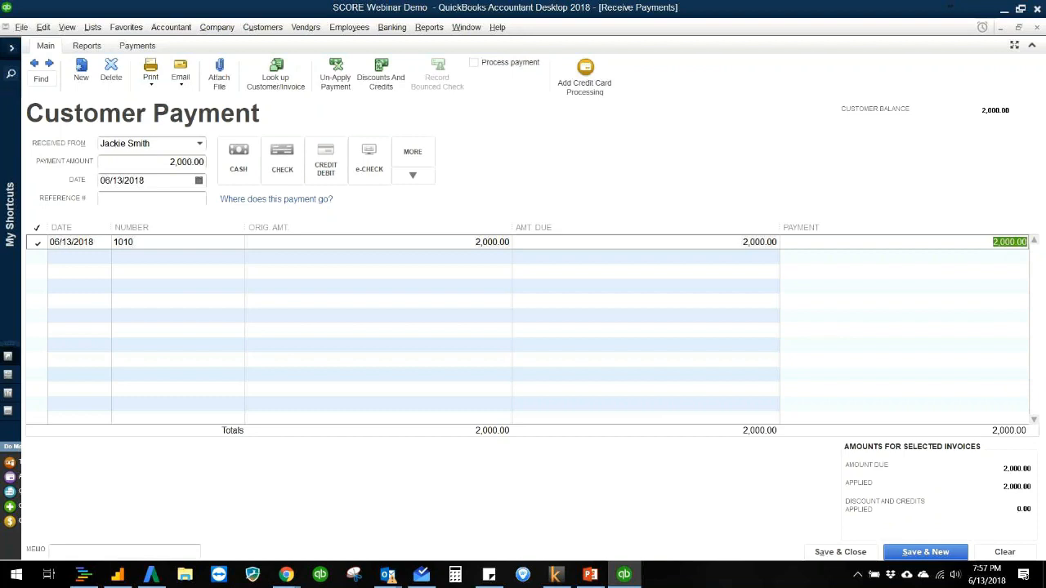
type("1,000")
key("Tab")
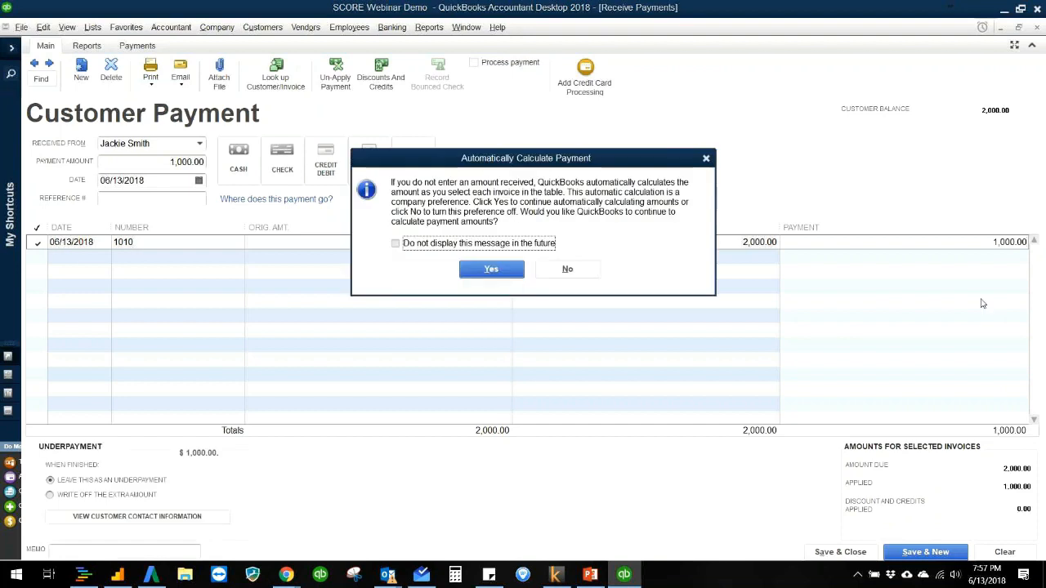
left_click(491, 270)
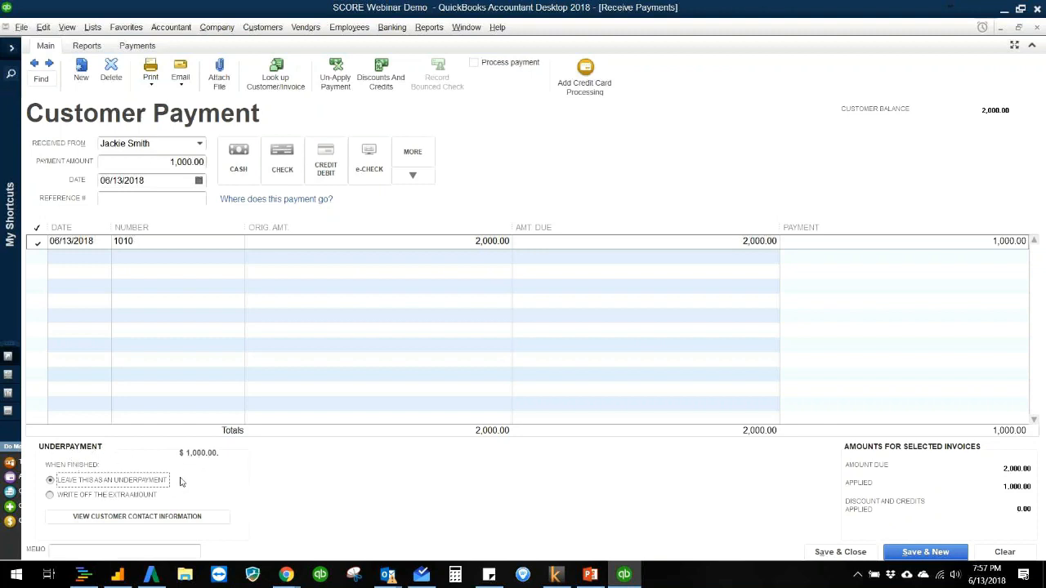
Step: Enter 124 as the payment's reference number, save and close the payment, and close the invoice
left_click(147, 201)
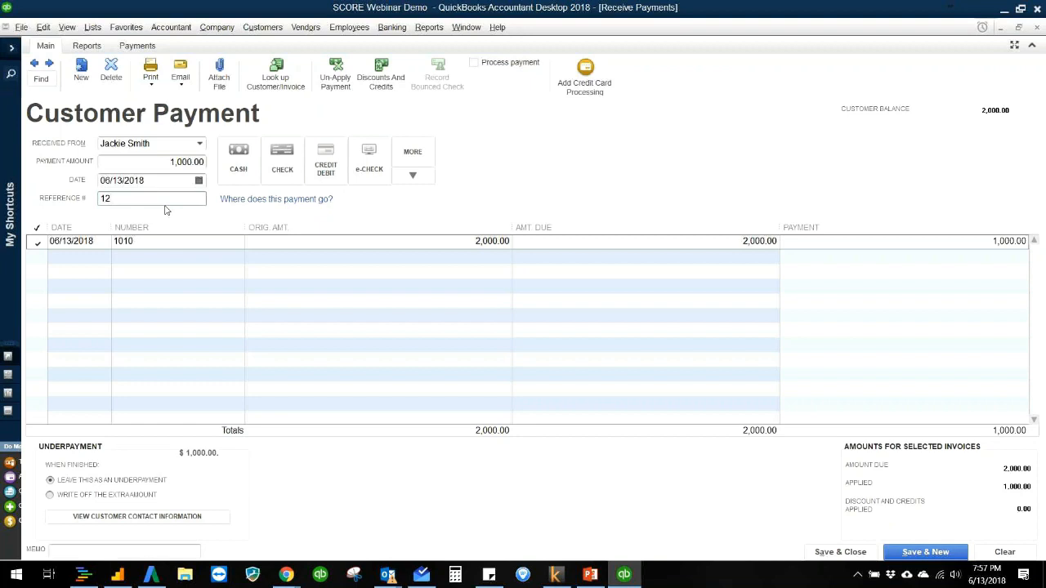
key("Tab")
left_click(831, 554)
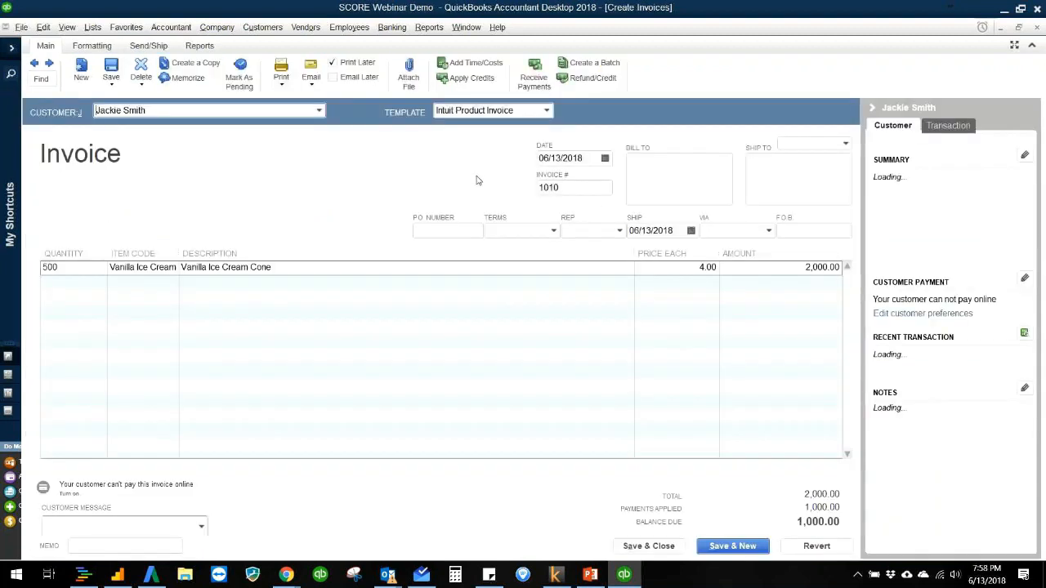
key("Escape")
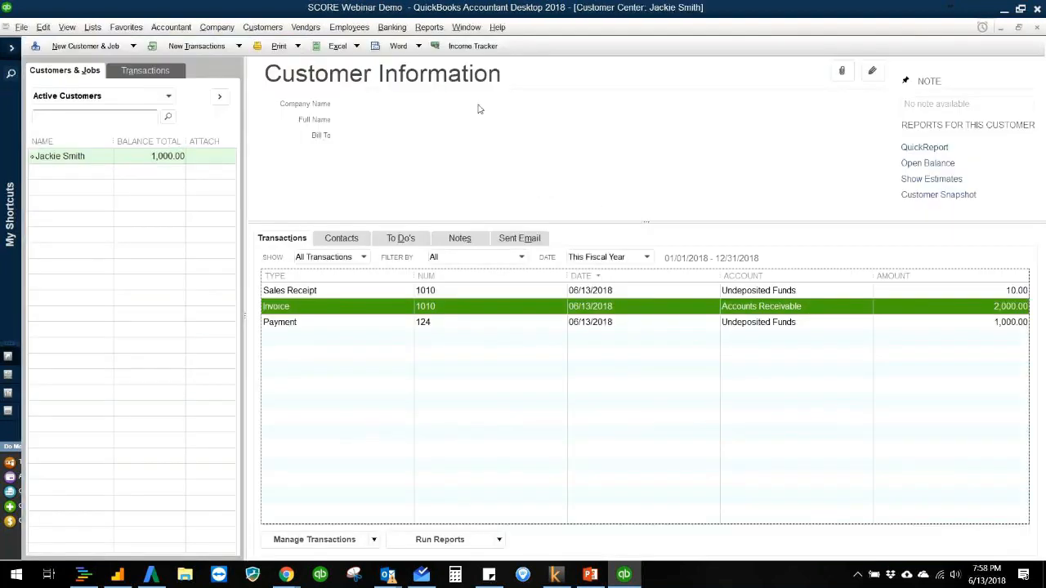
Step: Run the Profit & Loss report and examine the Ice Cream Income transactions on both cash and accrual basis
left_click(429, 27)
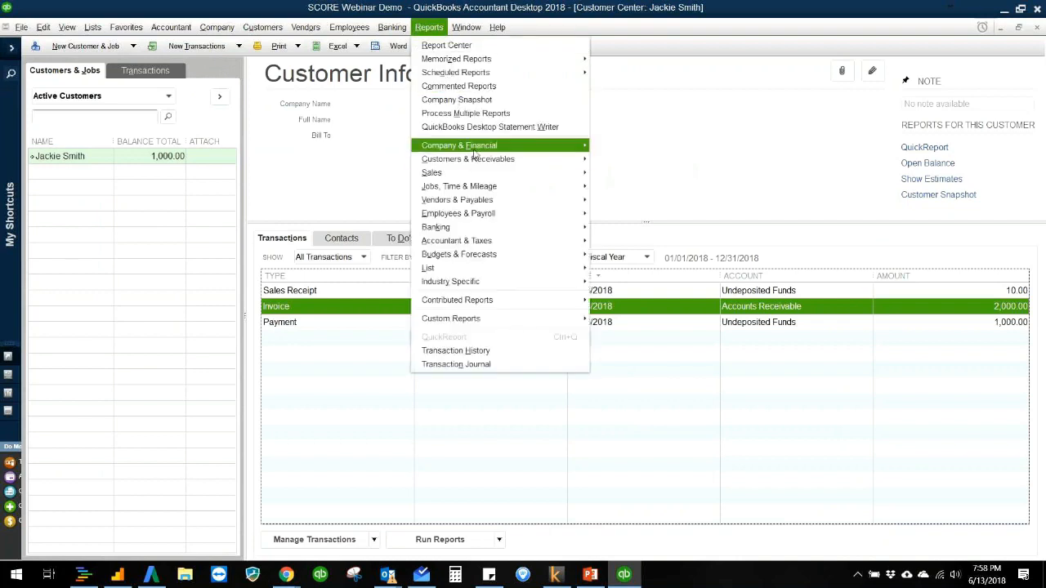
mouse_move(476, 154)
left_click(665, 154)
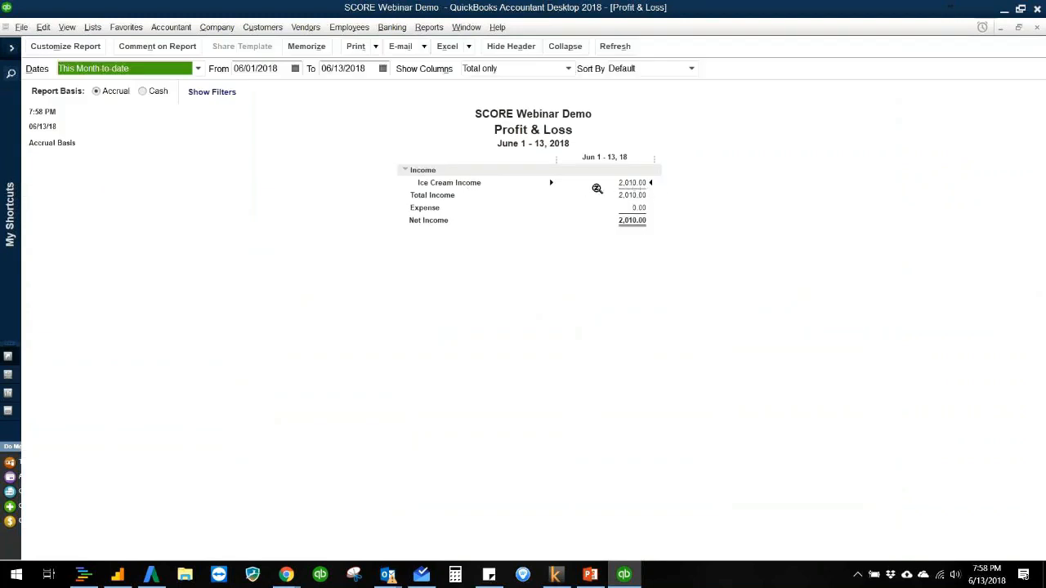
double_click(642, 183)
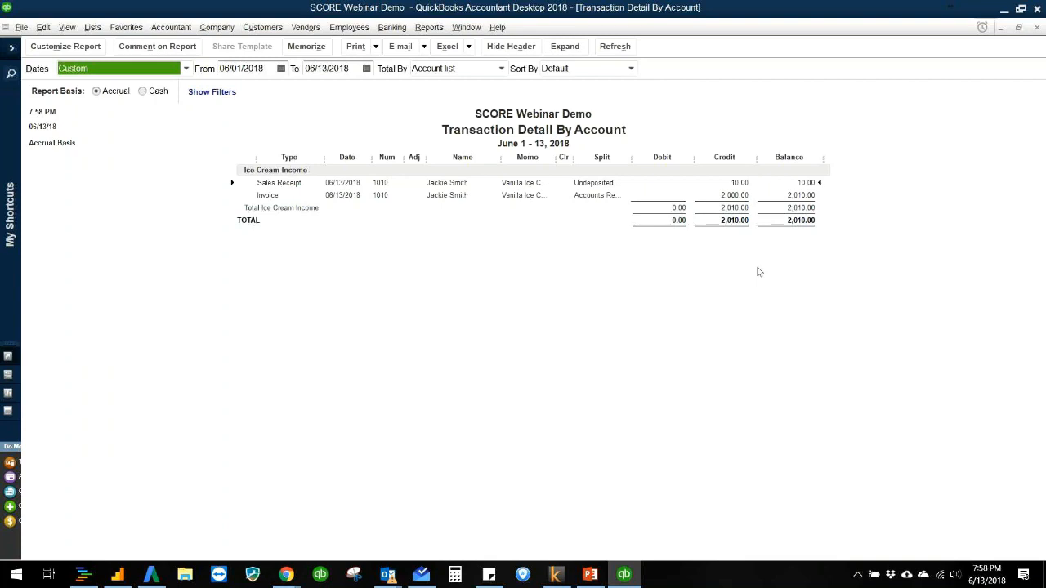
left_click(143, 91)
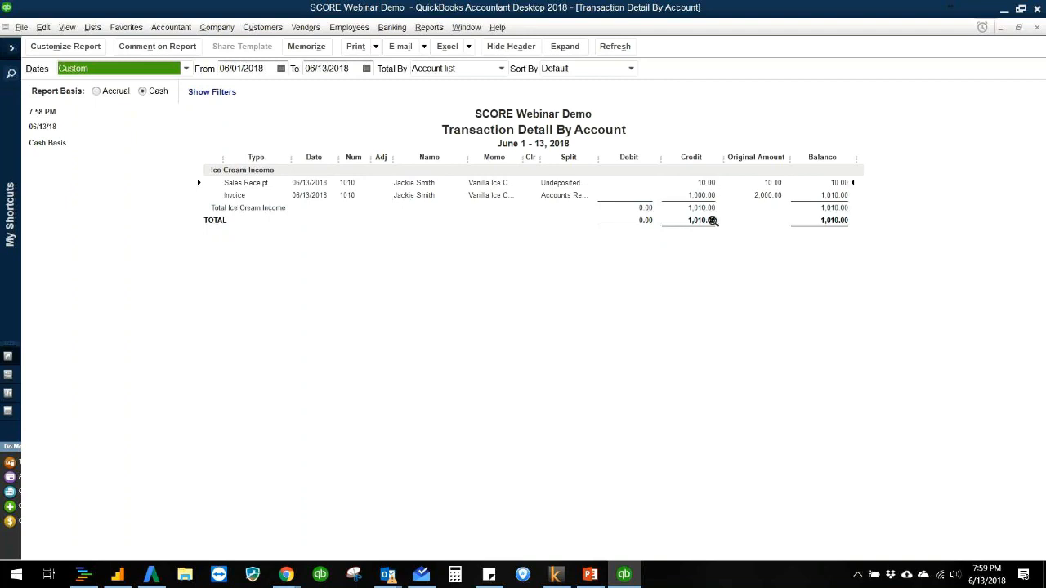
left_click(97, 92)
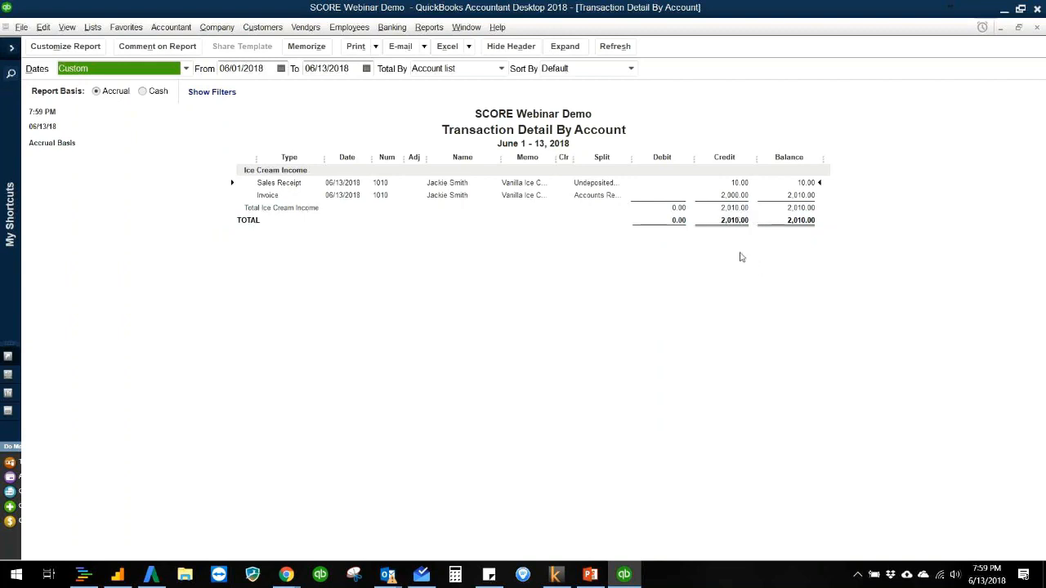
key("Escape")
key("Escape")
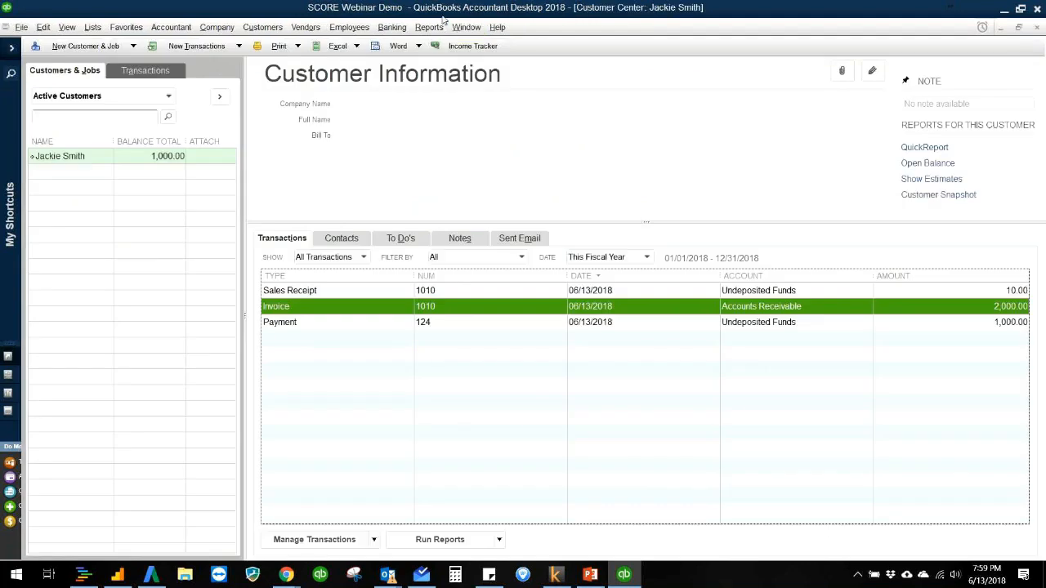
Step: Run the Balance Sheet report and examine the transactions behind the Chase Checking balance
left_click(429, 27)
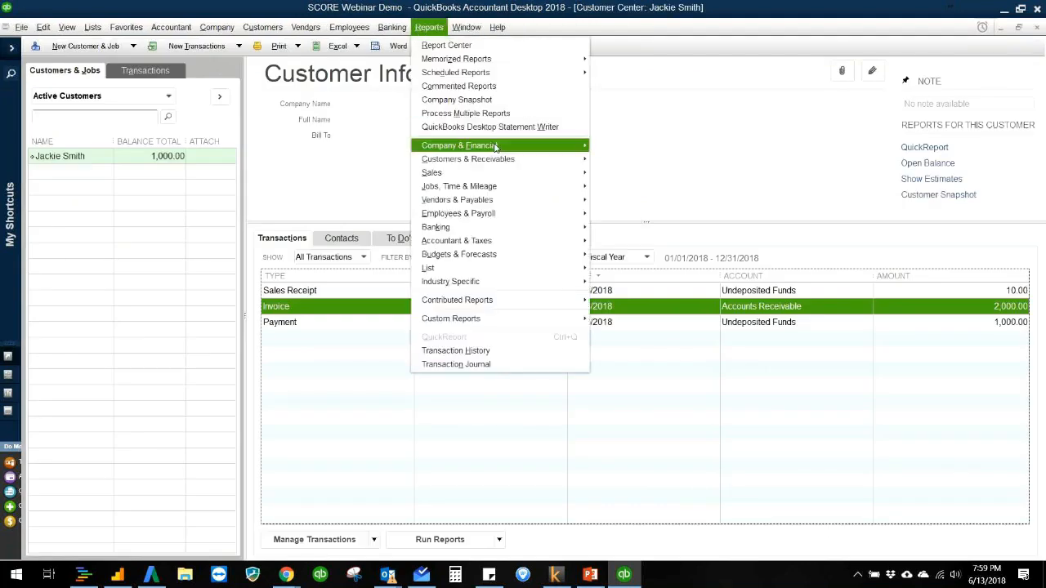
mouse_move(506, 148)
left_click(668, 314)
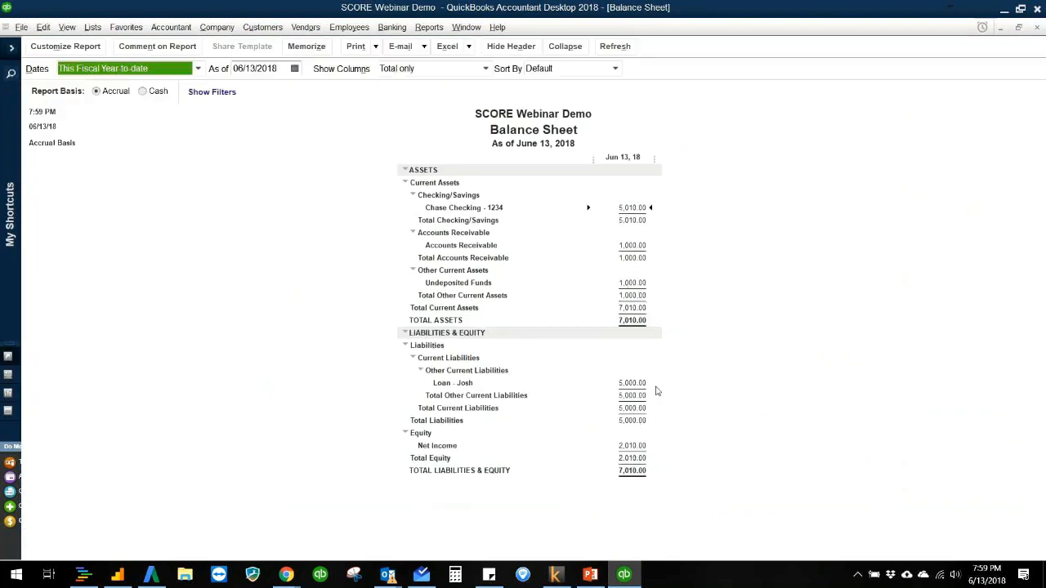
double_click(640, 207)
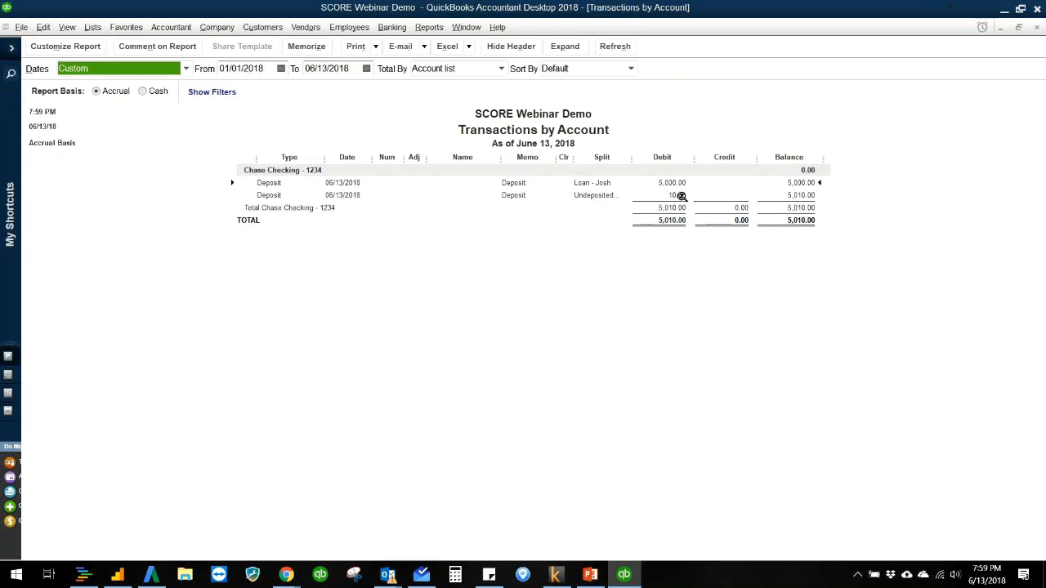
key("Escape")
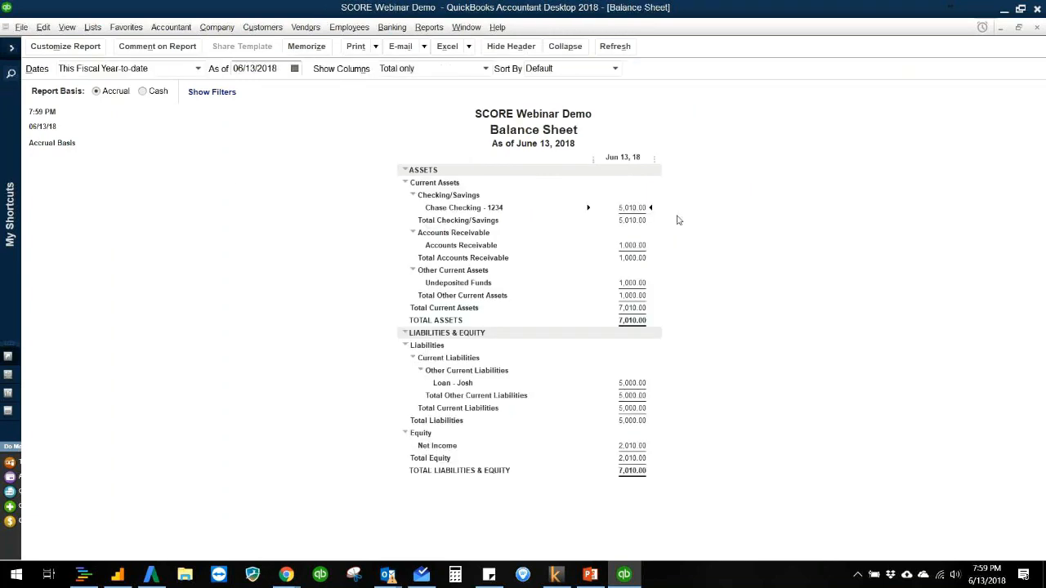
Step: Examine the transactions behind the Accounts Receivable and Undeposited Funds balances, and close the Balance Sheet
double_click(638, 246)
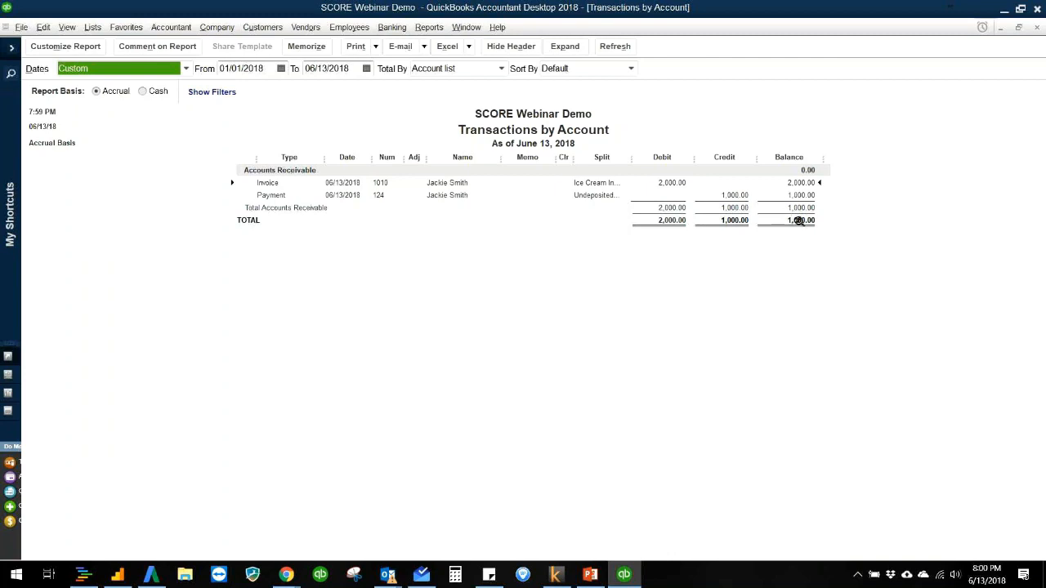
key("Escape")
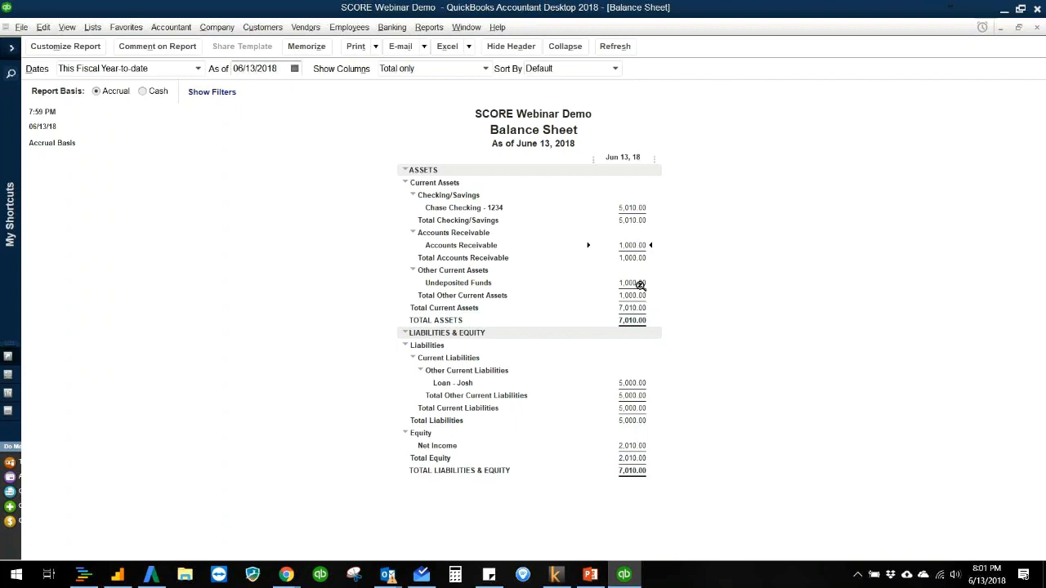
double_click(641, 285)
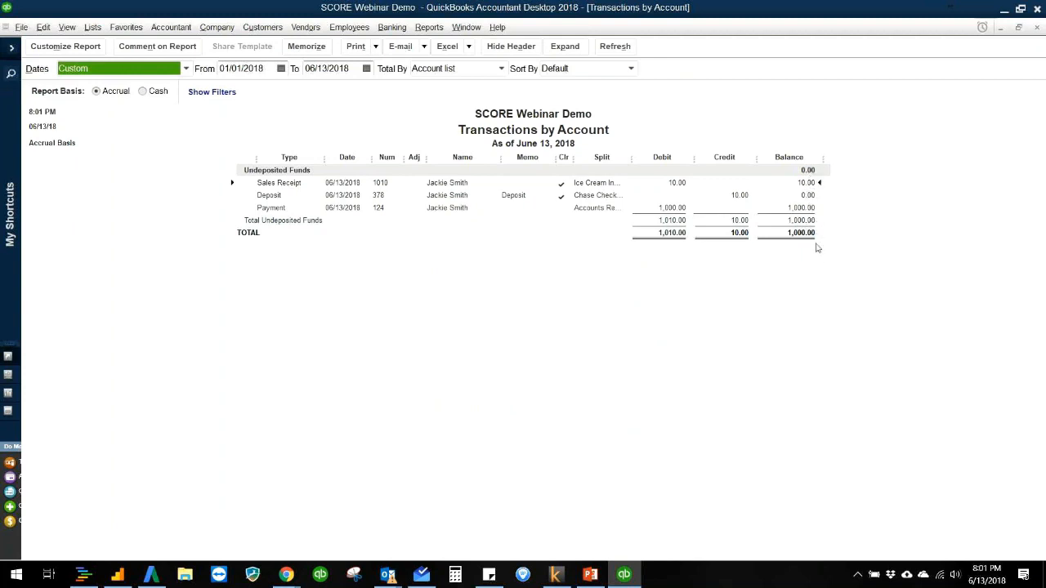
key("Escape")
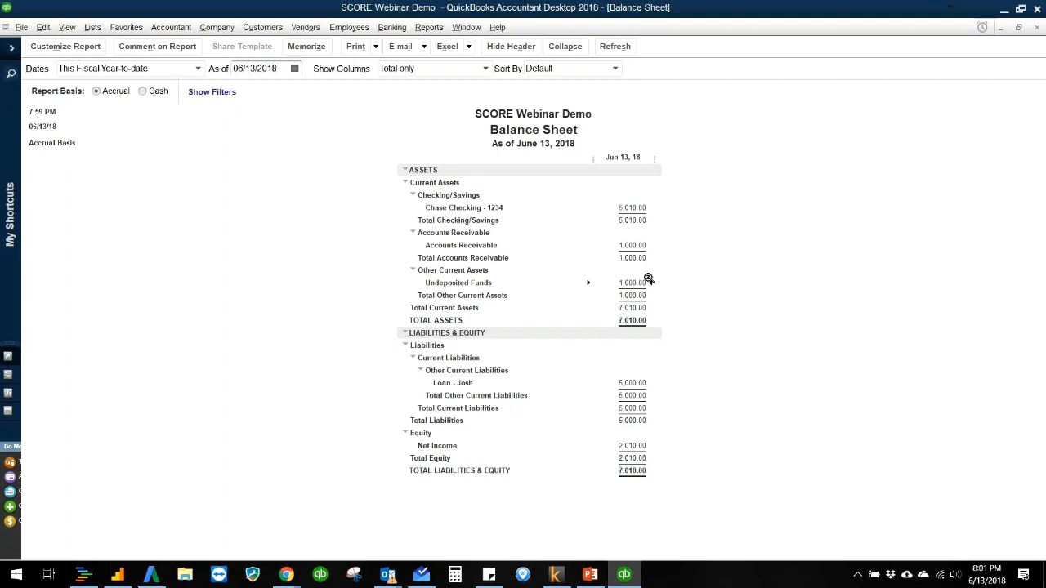
key("Escape")
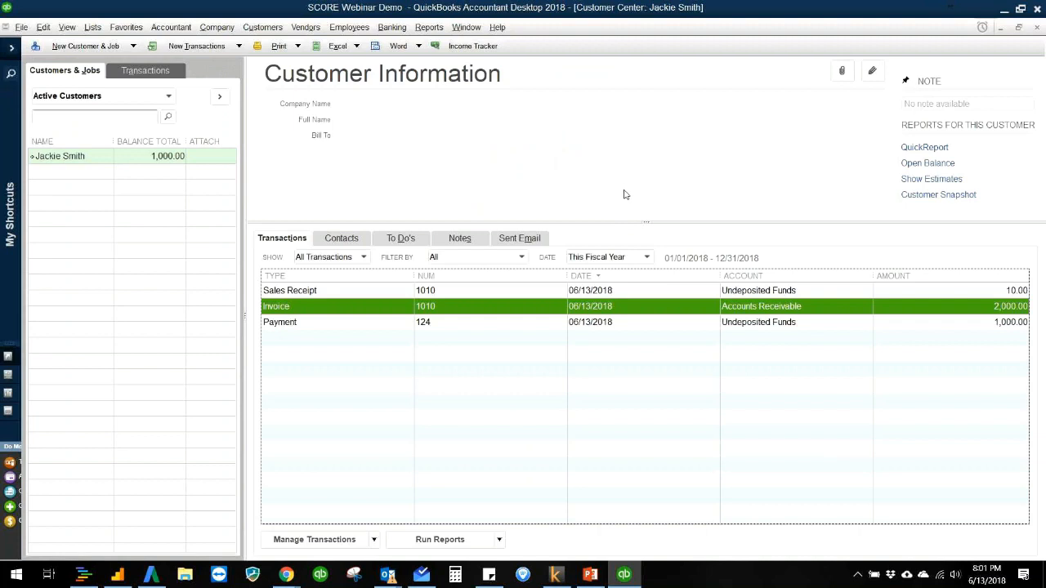
Step: Return to the Home page and open the Vendor Center from it
left_click(465, 170)
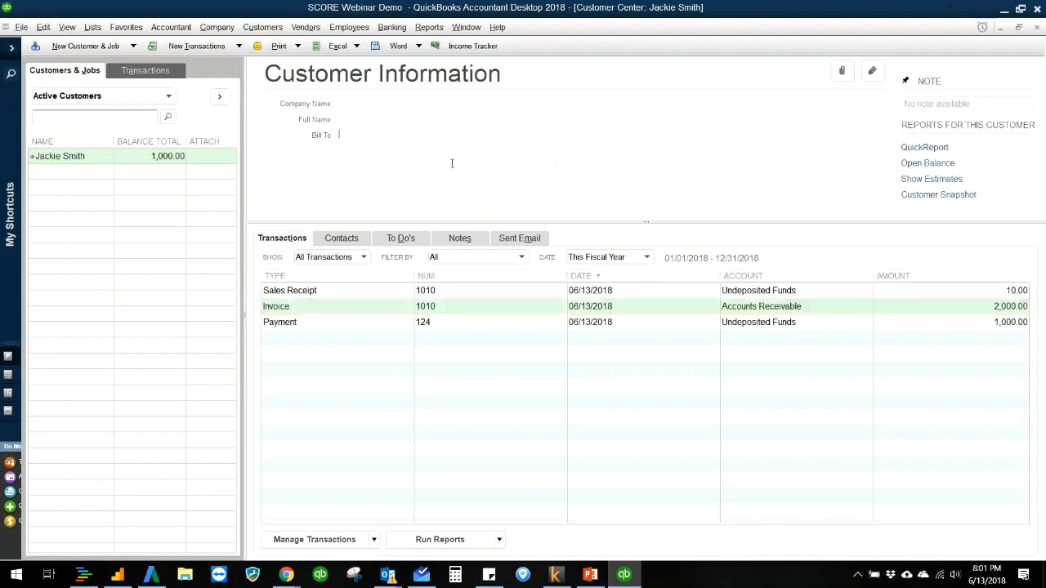
left_click(308, 29)
mouse_move(331, 32)
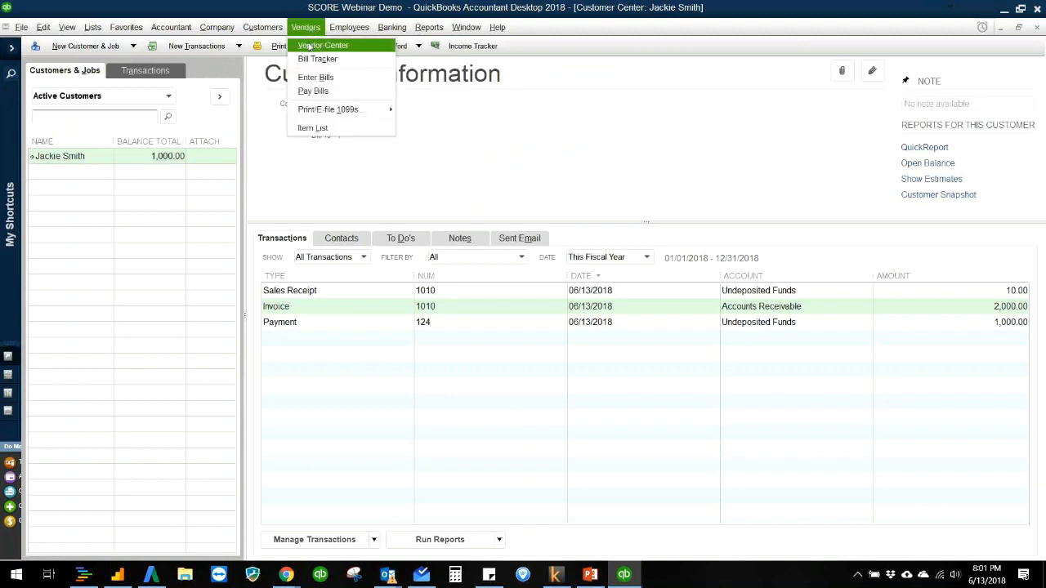
left_click(218, 36)
left_click(217, 39)
left_click(217, 45)
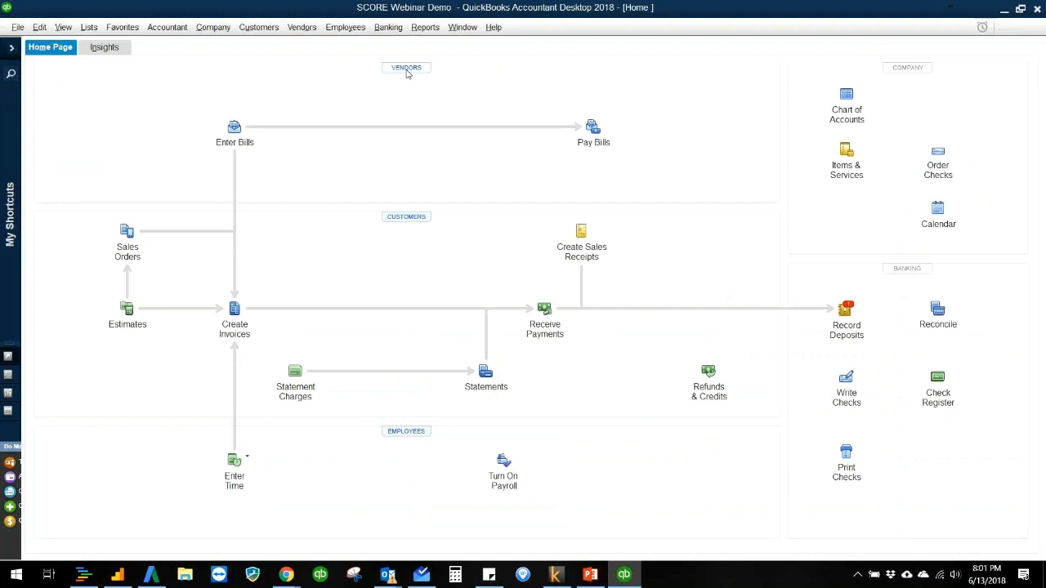
left_click(407, 70)
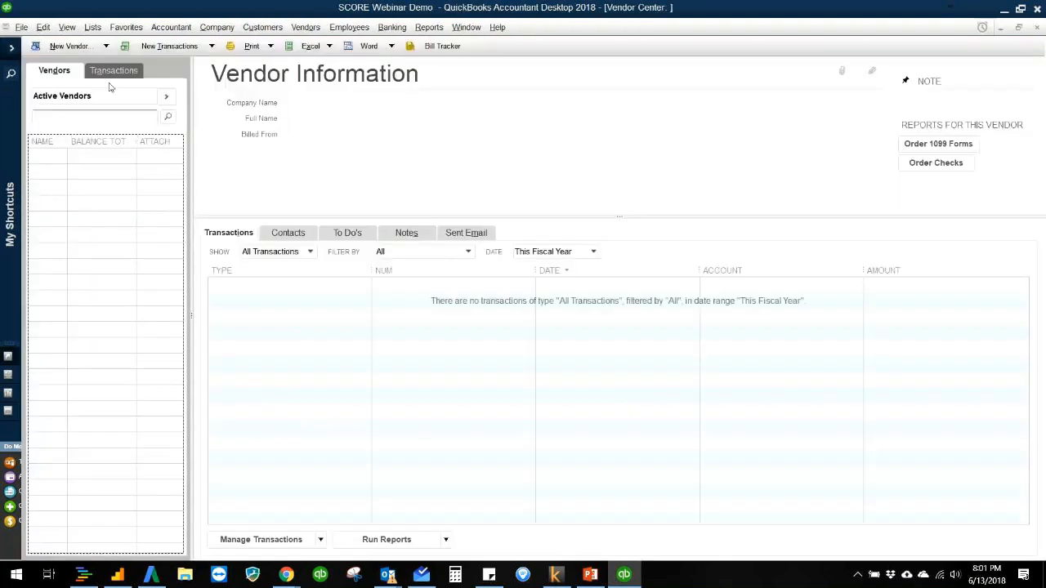
left_click(86, 46)
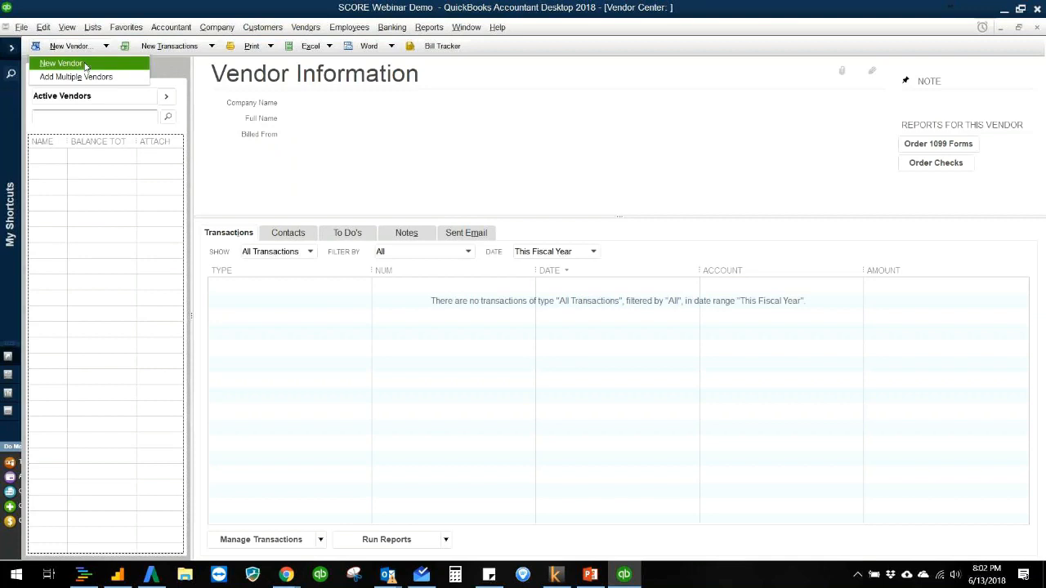
left_click(85, 64)
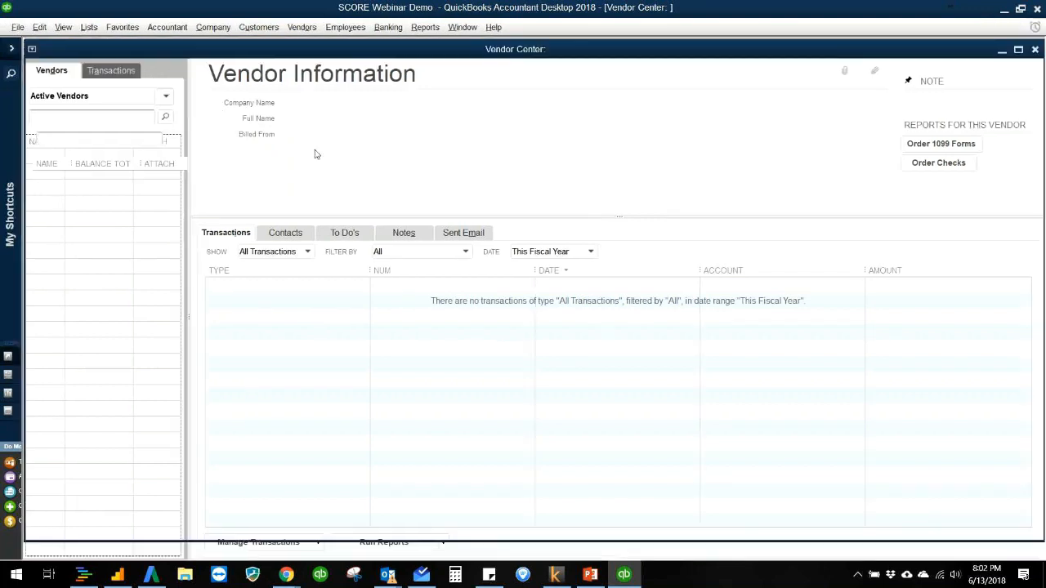
left_click(486, 371)
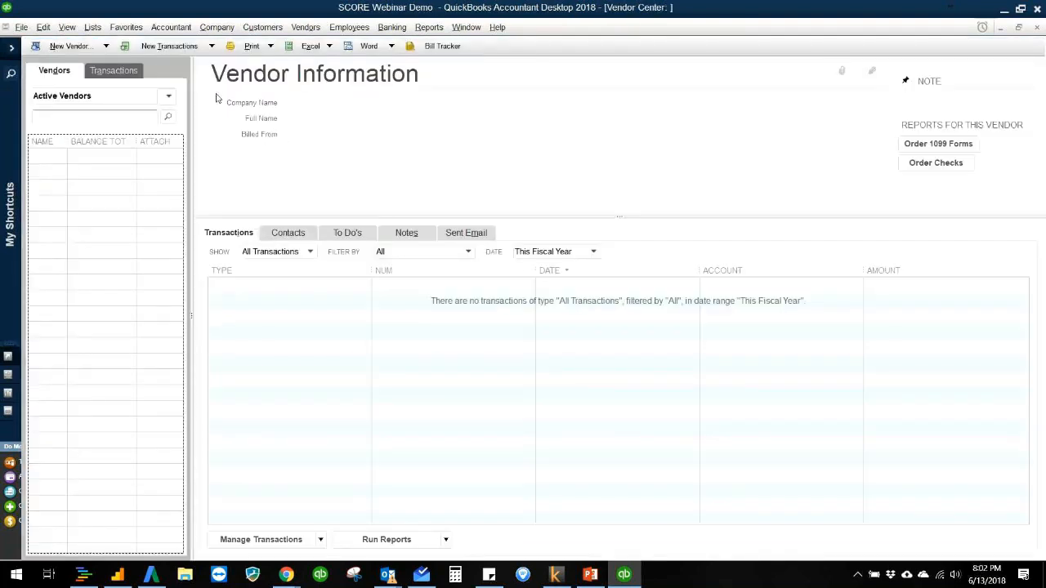
Step: Start a new bill and quickly add Acme Ice Cream Co. as its vendor
left_click(196, 46)
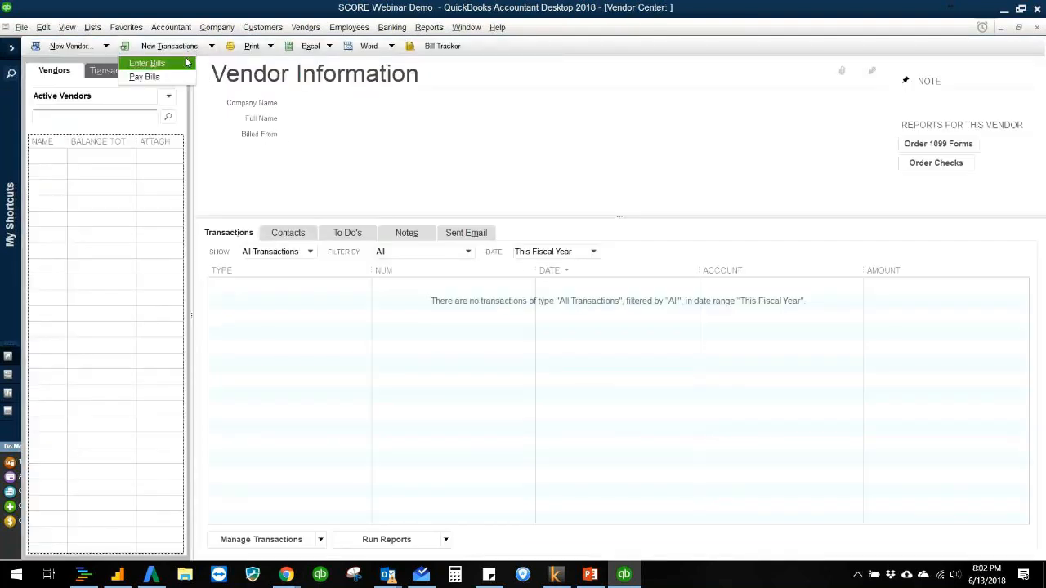
left_click(187, 62)
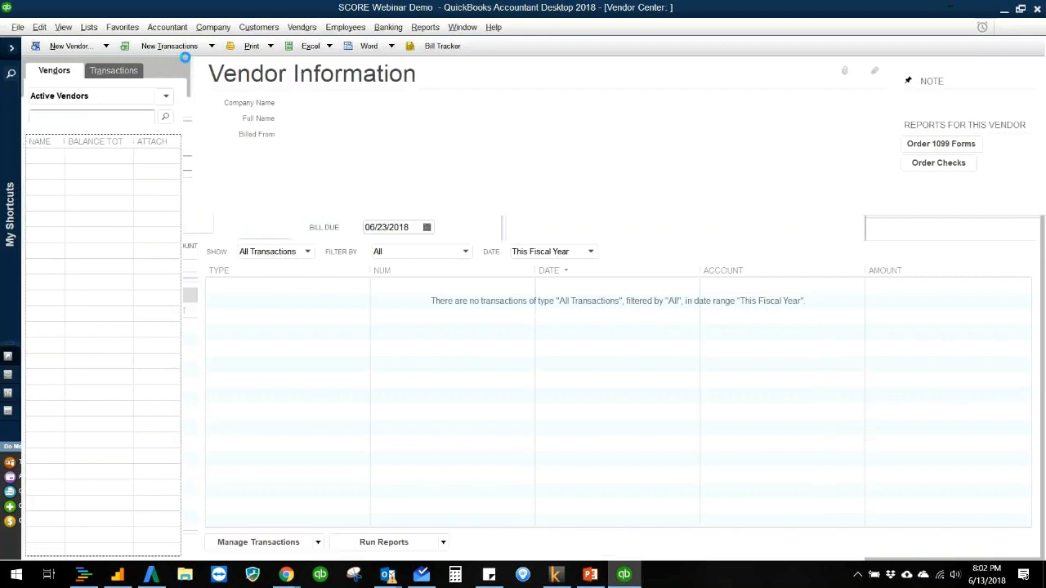
left_click(286, 163)
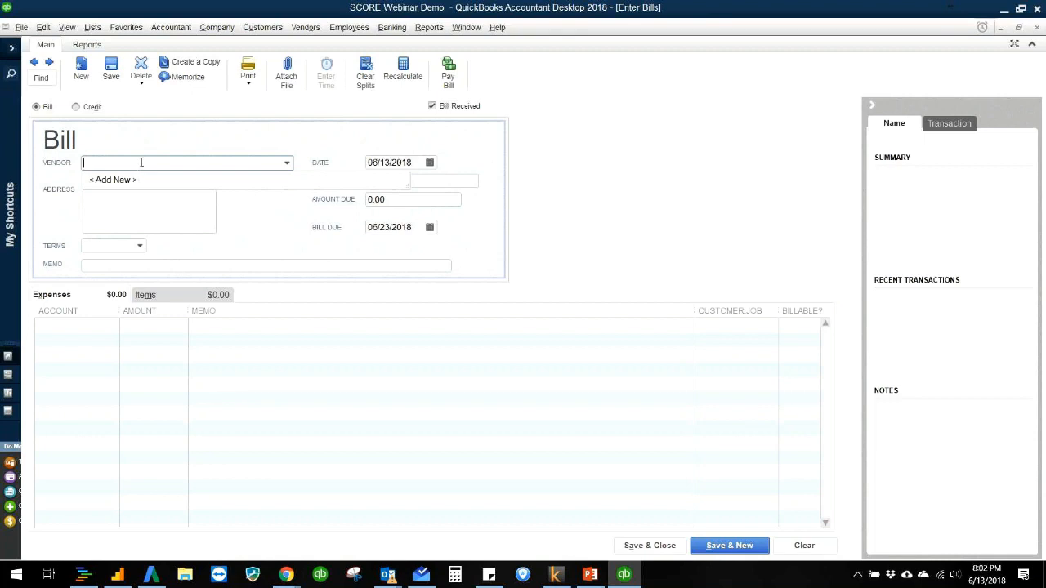
type("Acme Ice Cream Co.")
left_click(235, 141)
key("Tab")
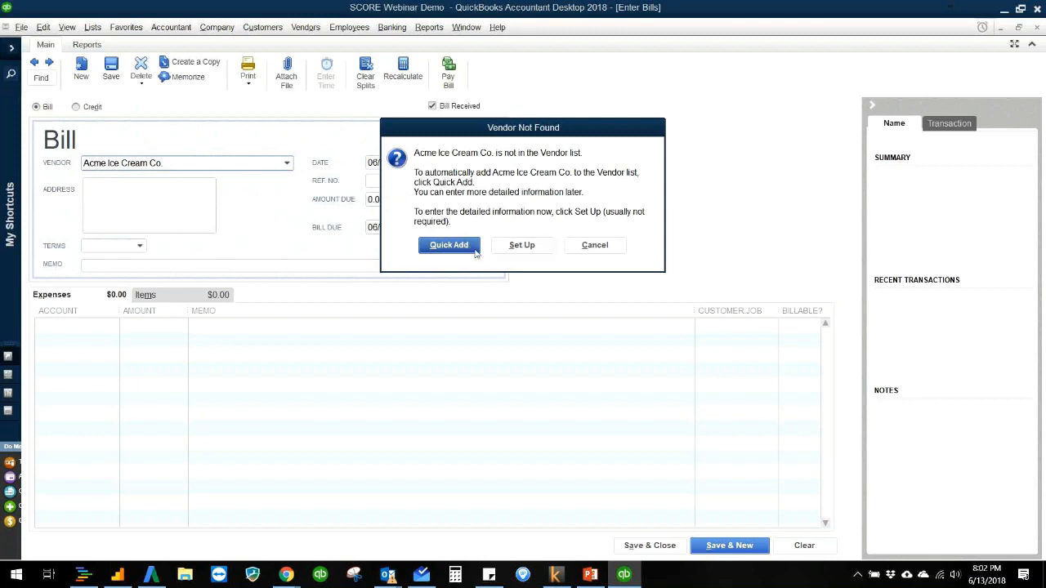
left_click(449, 245)
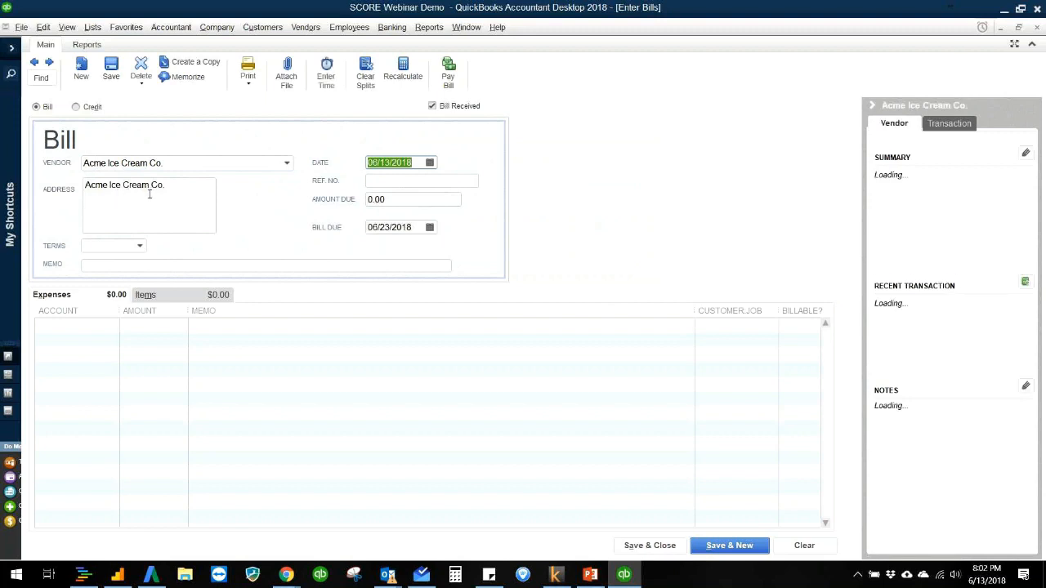
Step: Try to add the Vanilla Ice Cream item to the bill's item lines
left_click(411, 198)
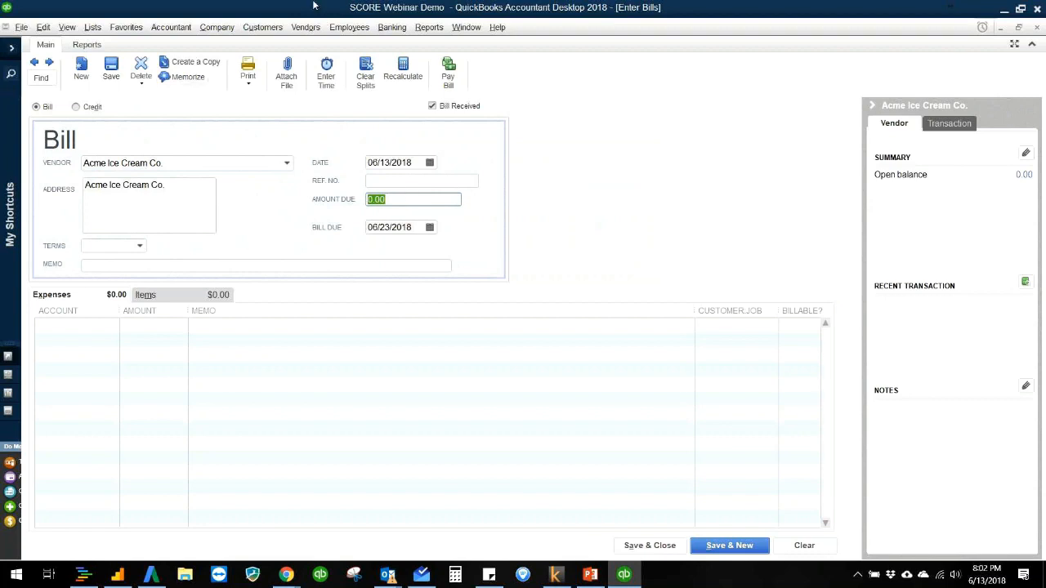
left_click(145, 294)
left_click(190, 327)
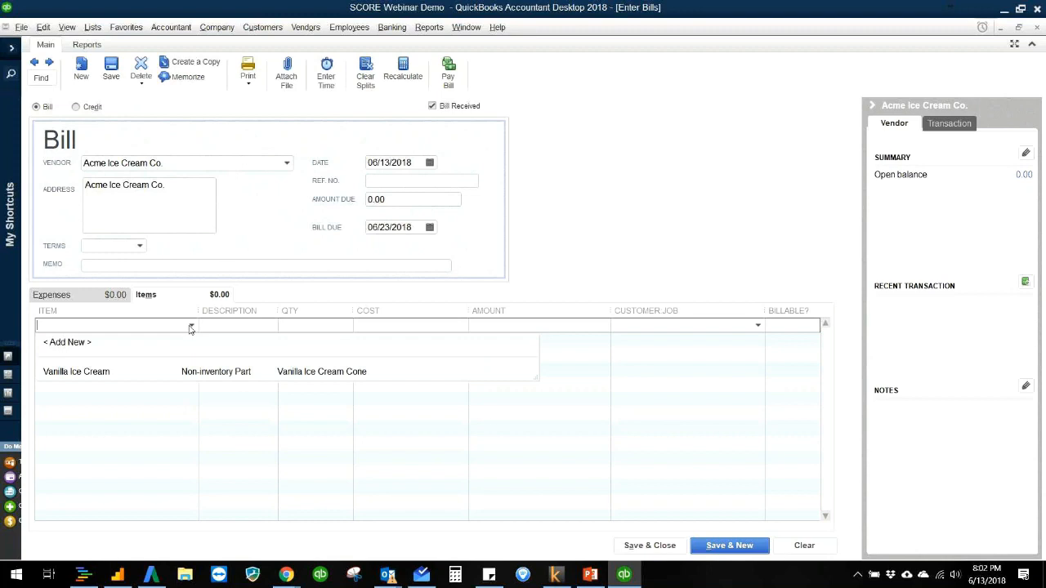
left_click(180, 375)
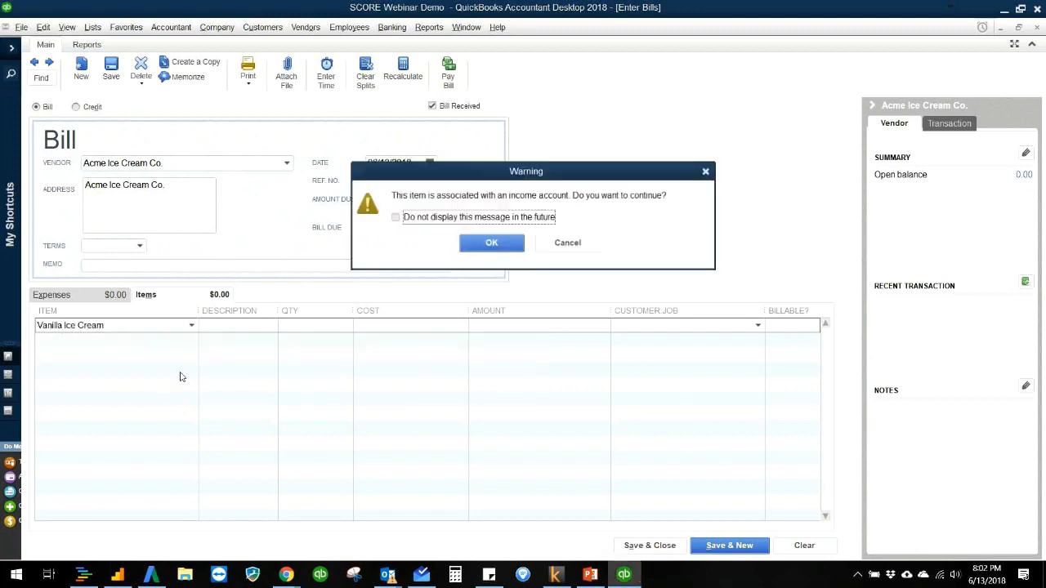
key("Tab")
key("Return")
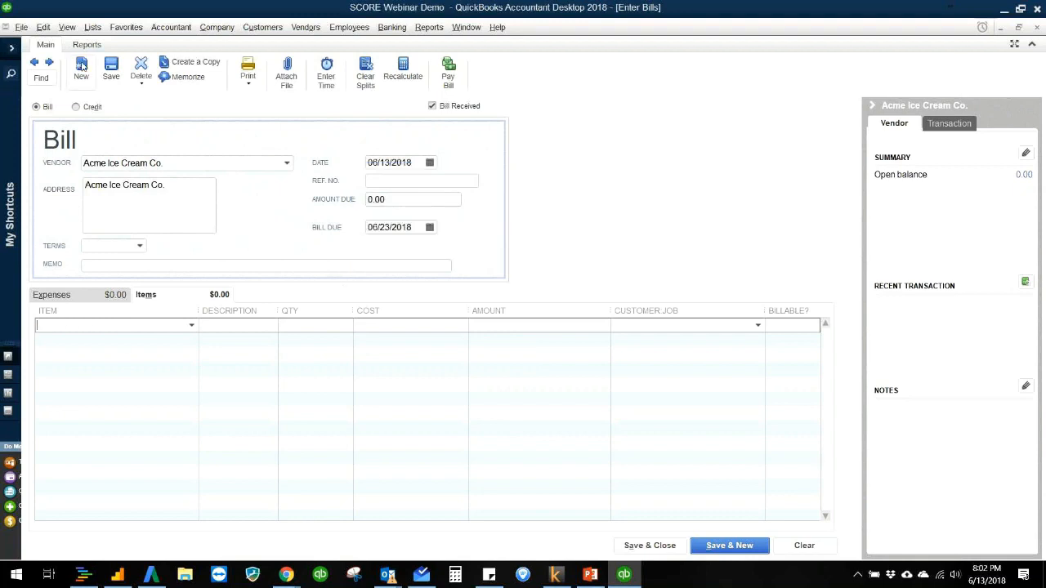
Step: Open the Vanilla Ice Cream item from the Item List for editing and mark it as used in assemblies or purchased for a specific customer:job
left_click(96, 28)
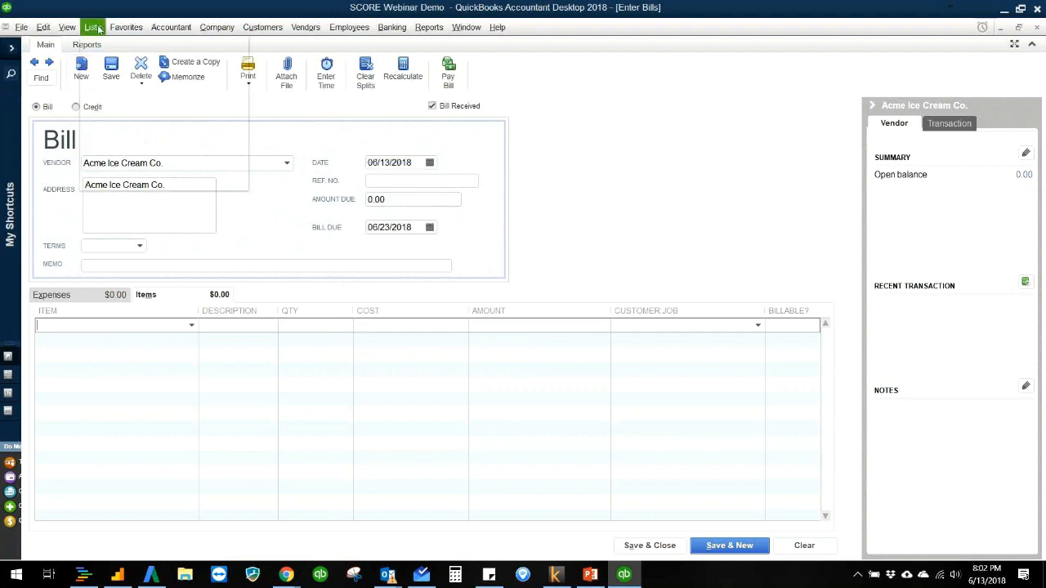
left_click(106, 59)
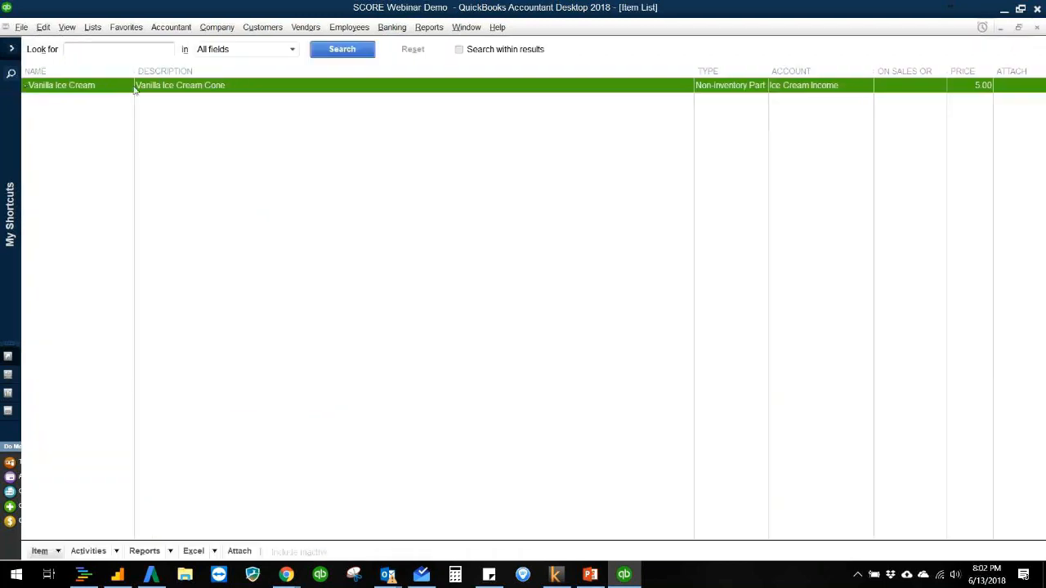
double_click(135, 86)
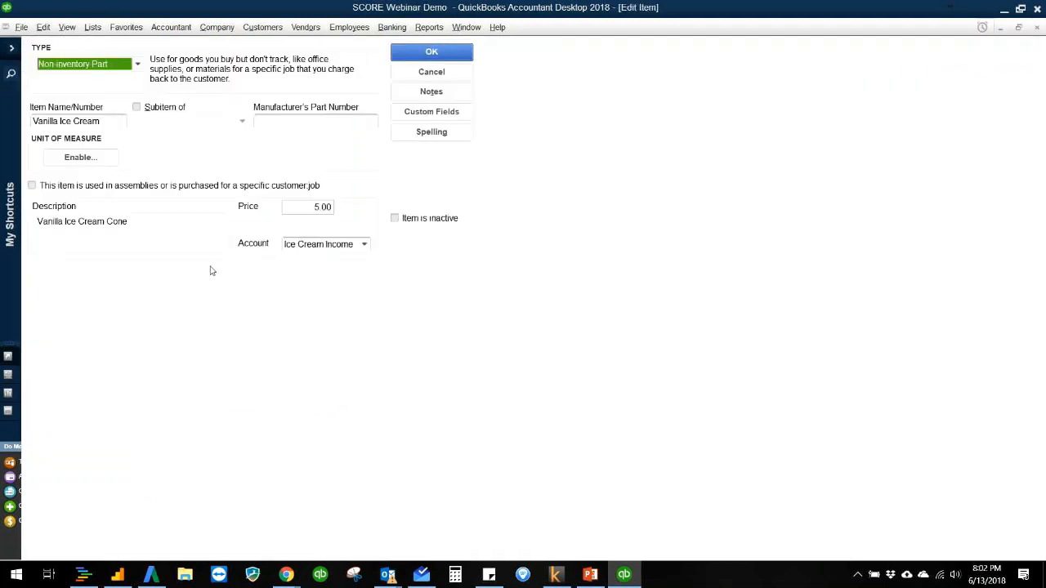
left_click(54, 187)
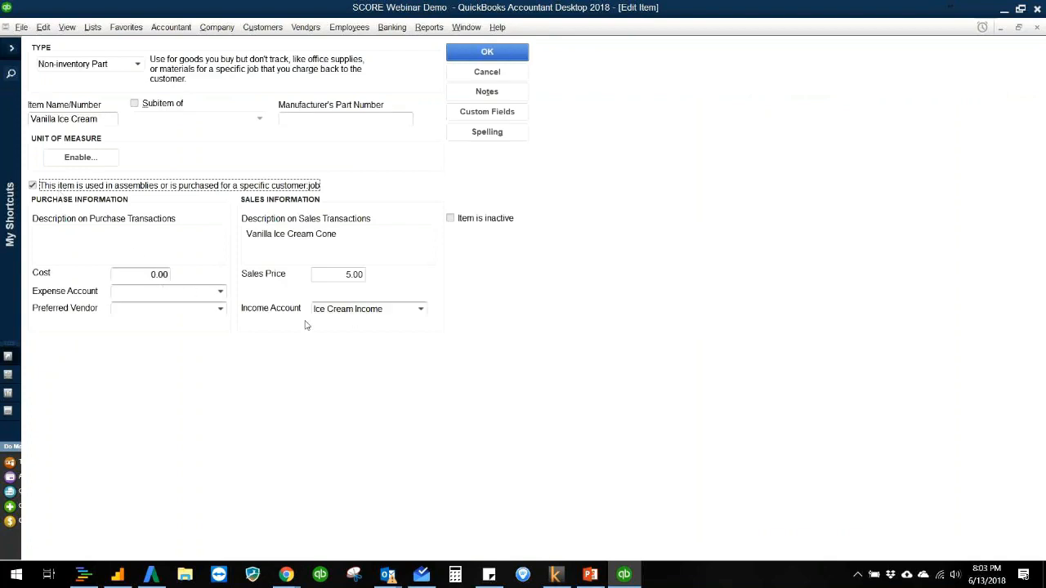
Step: Create a Cost of Goods Sold account named Ice Cream COGS as the item's expense account, and save the item, updating existing transactions
left_click(173, 293)
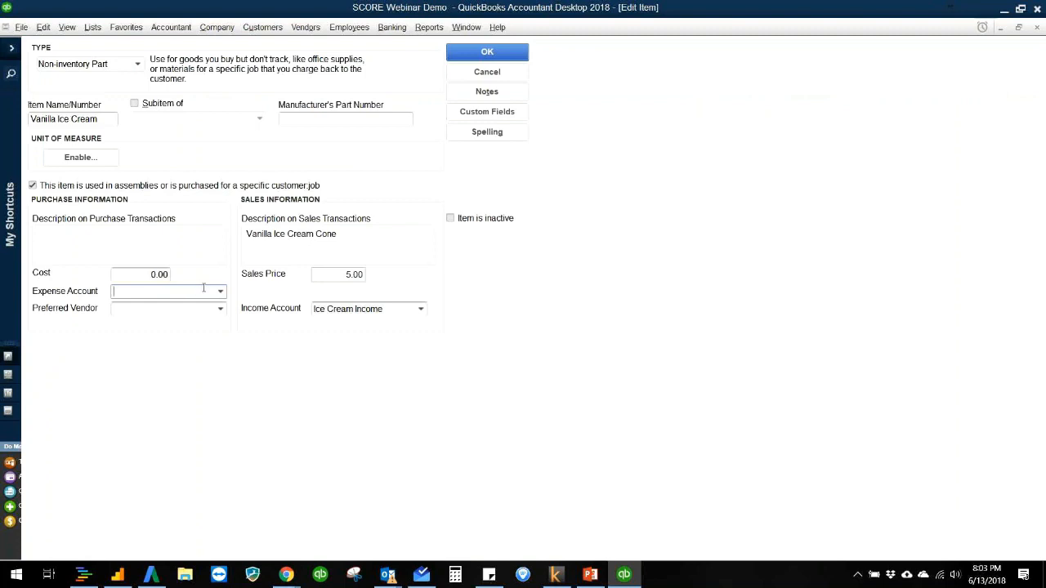
type("Ice Cream")
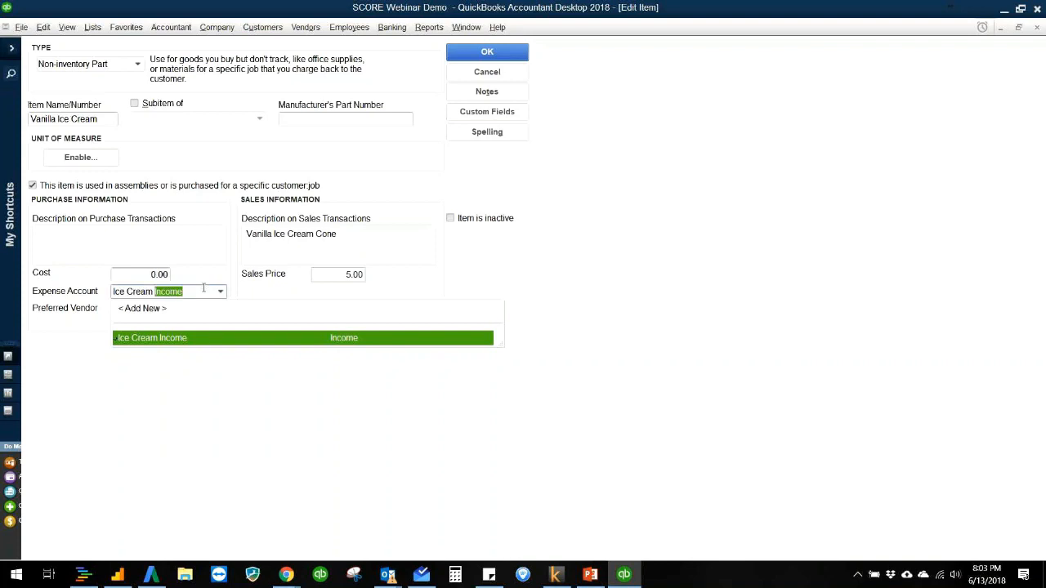
type("COGS")
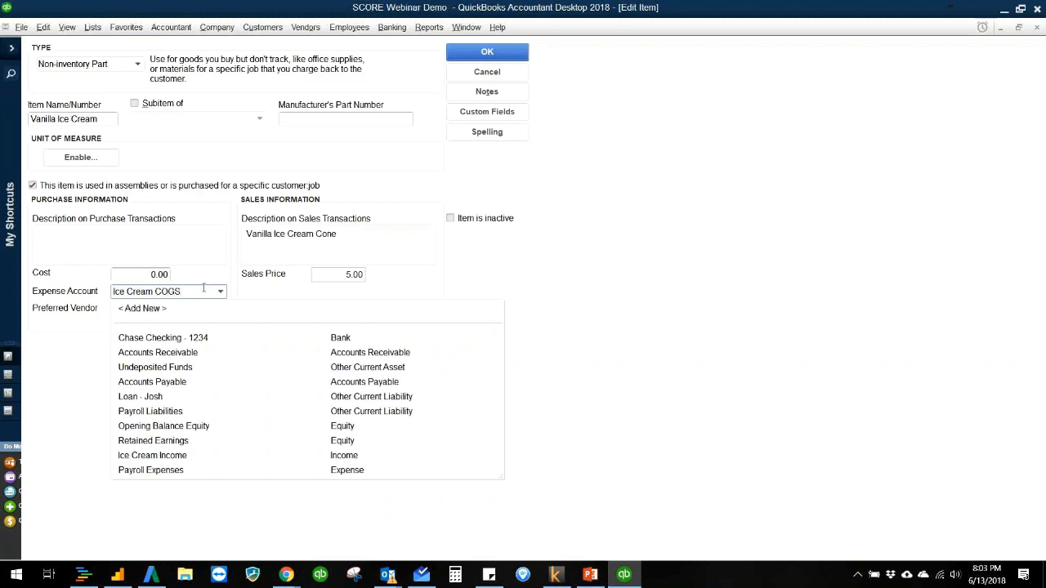
key("Tab")
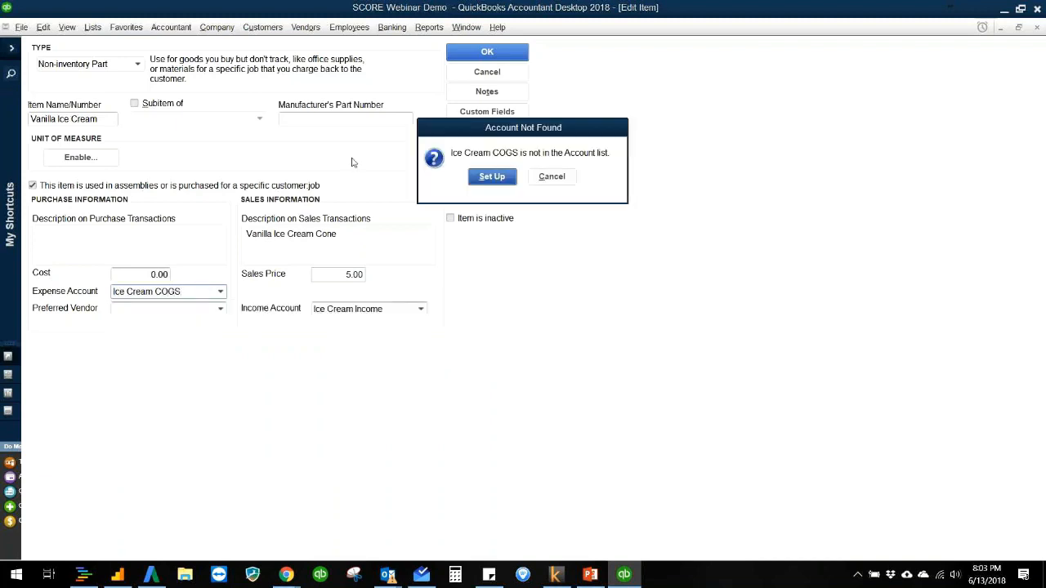
left_click(490, 177)
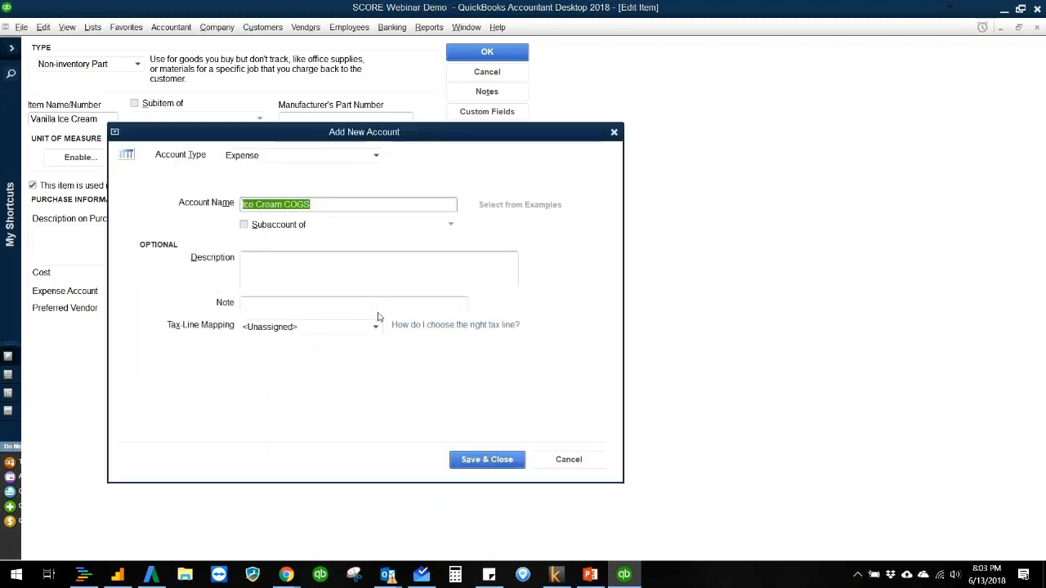
left_click(349, 156)
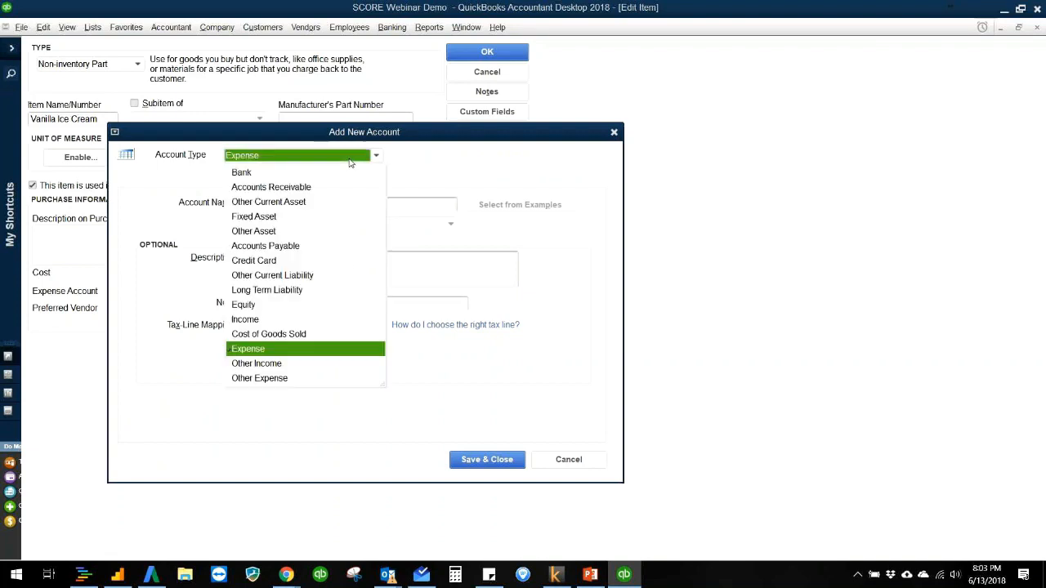
left_click(289, 335)
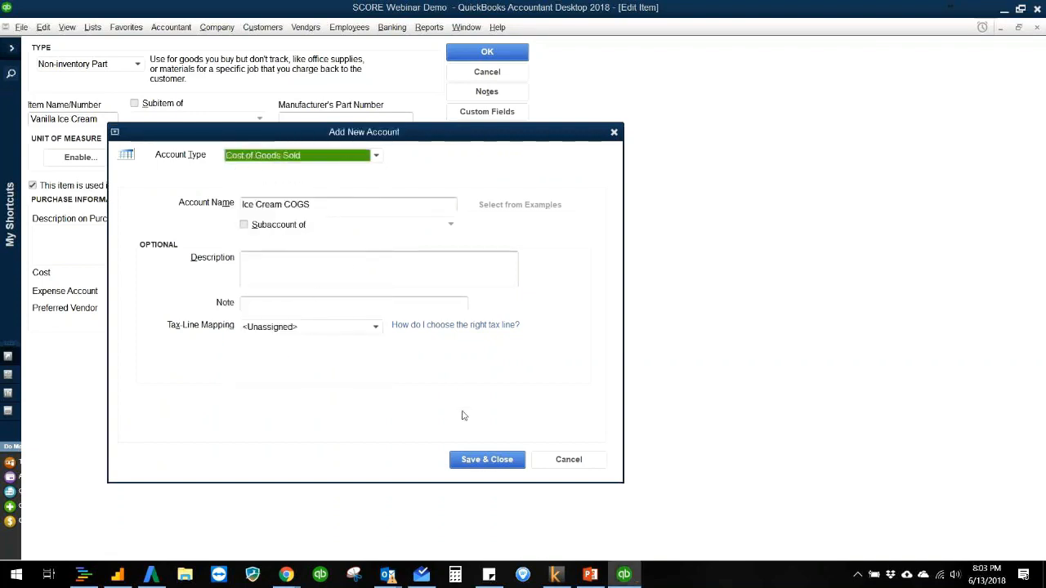
left_click(467, 458)
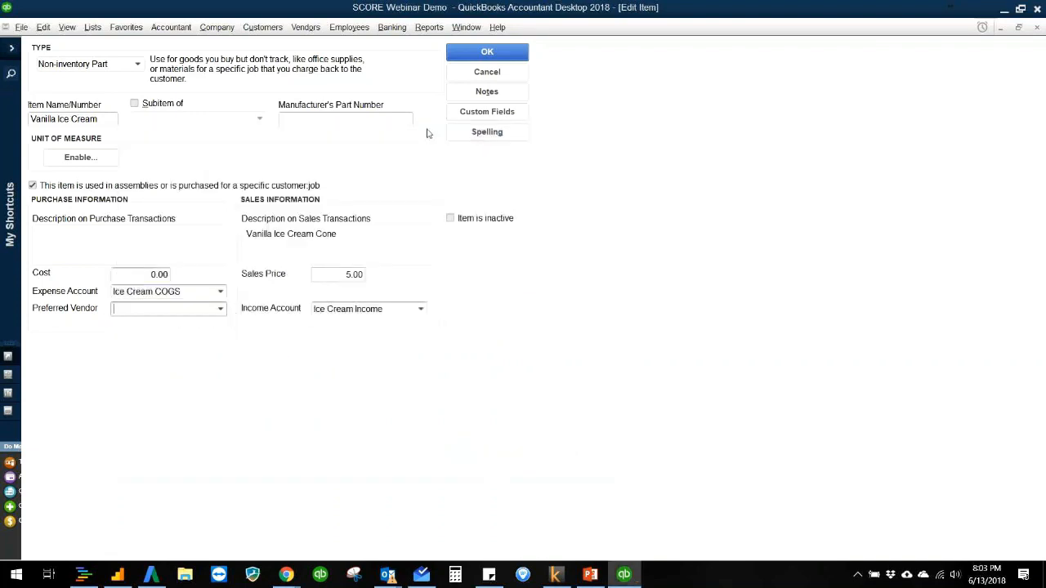
left_click(475, 53)
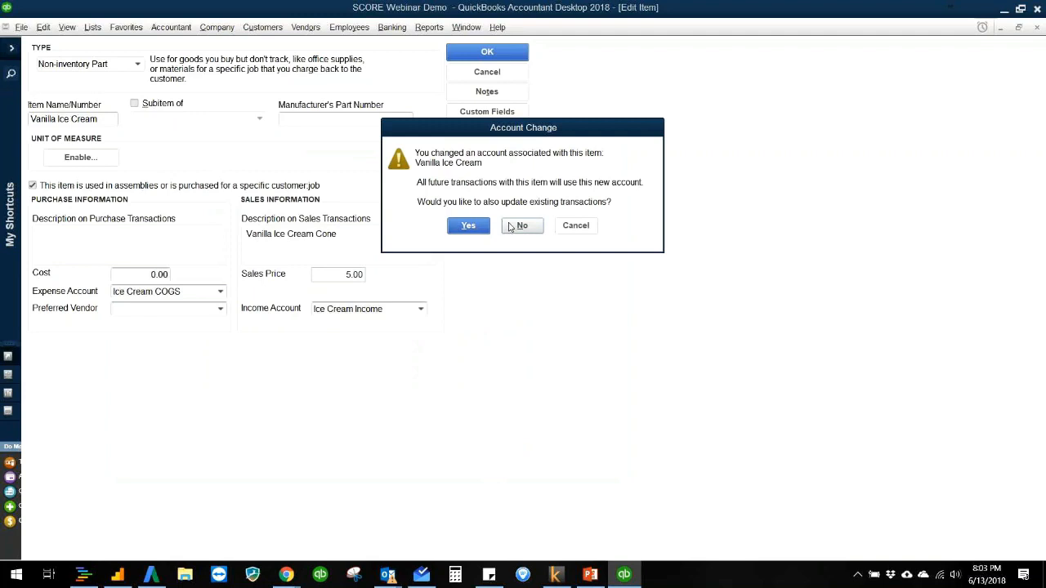
left_click(474, 232)
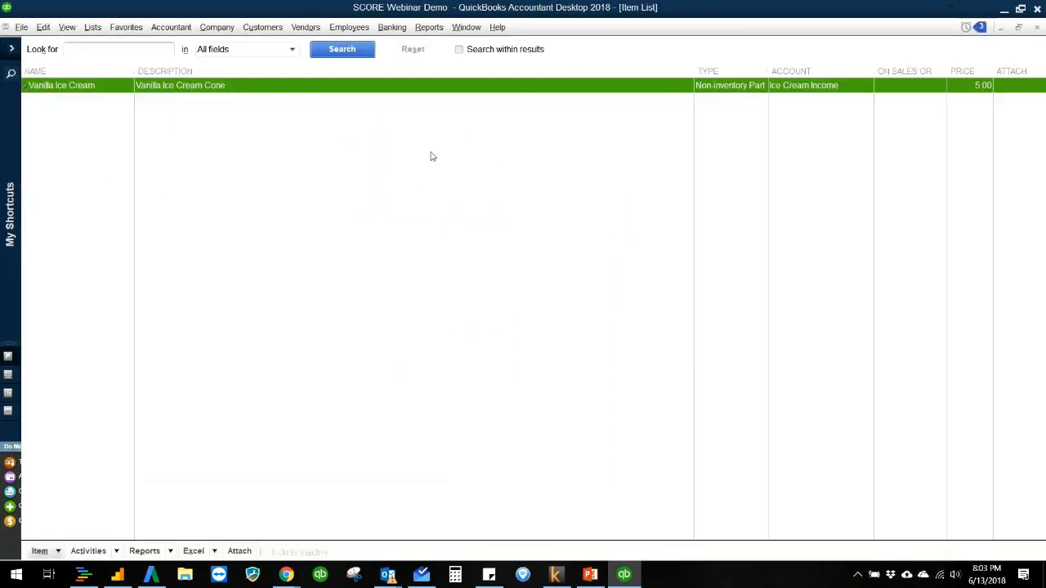
Step: Open the Chart of Accounts from the Home page and examine the account types, including the new Ice Cream COGS account
left_click(216, 27)
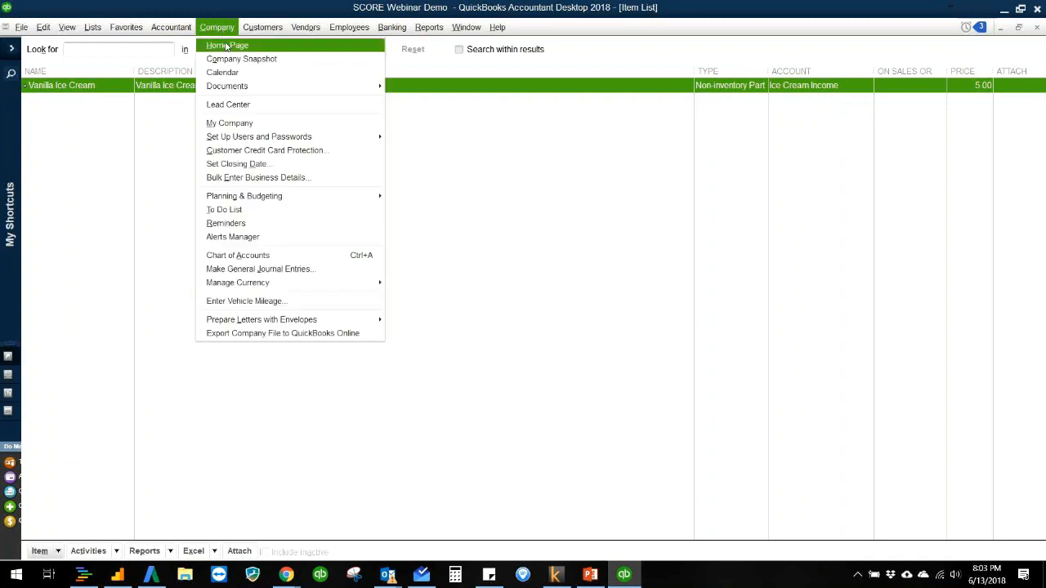
left_click(227, 44)
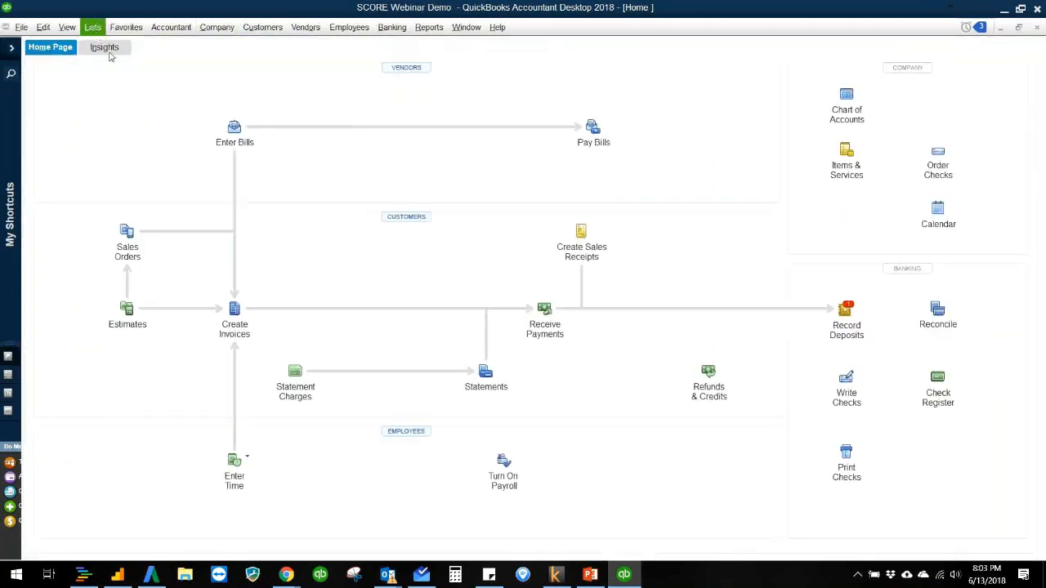
left_click(847, 105)
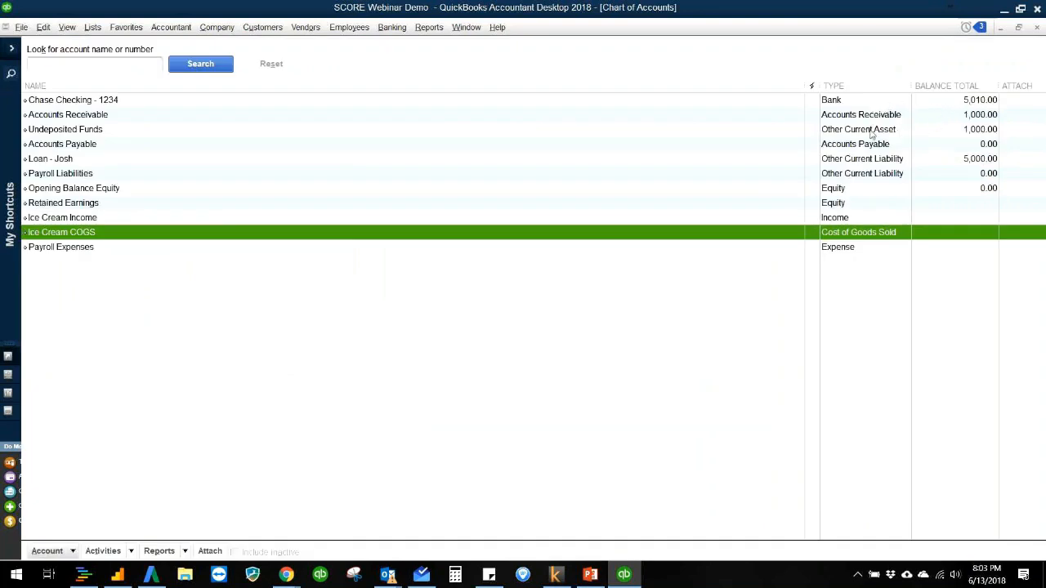
left_click(873, 131)
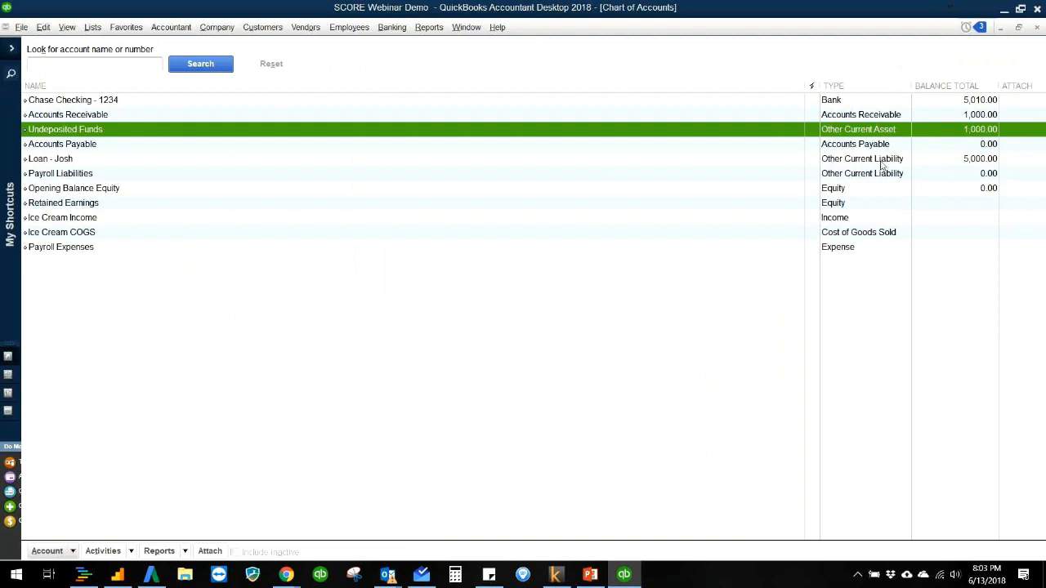
left_click(882, 163)
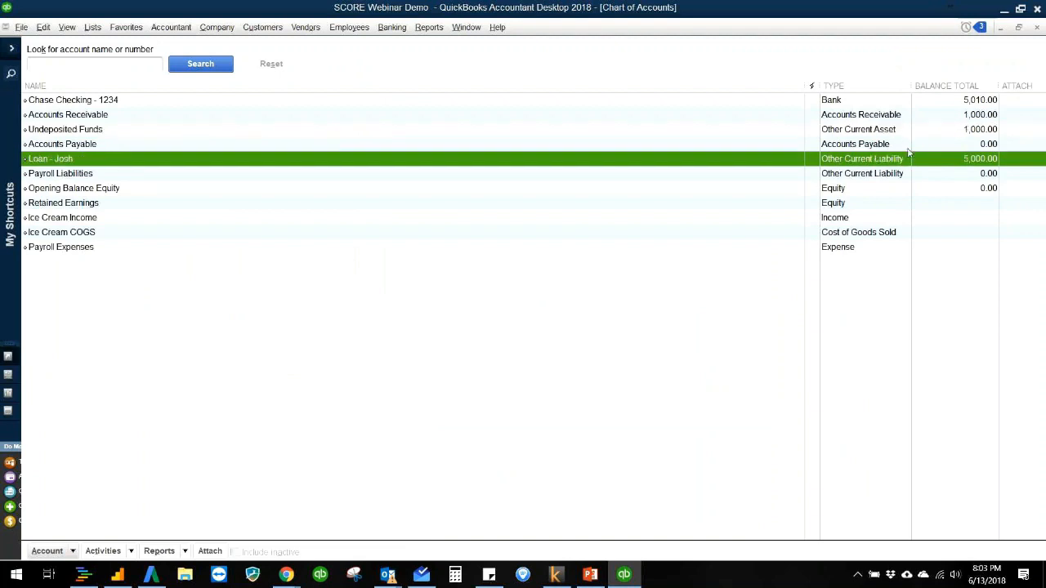
left_click(908, 147)
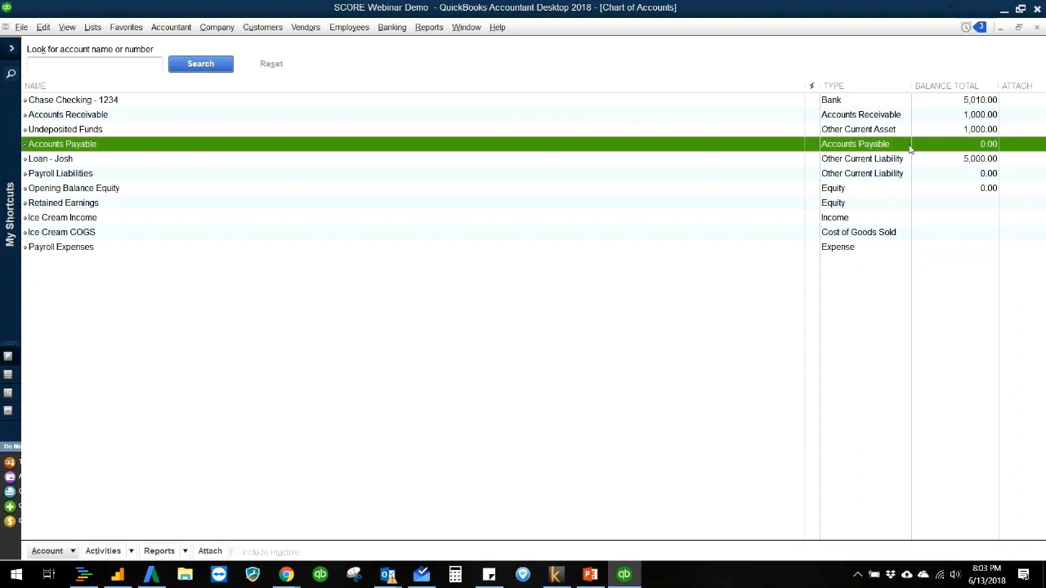
left_click(907, 205)
left_click(894, 219)
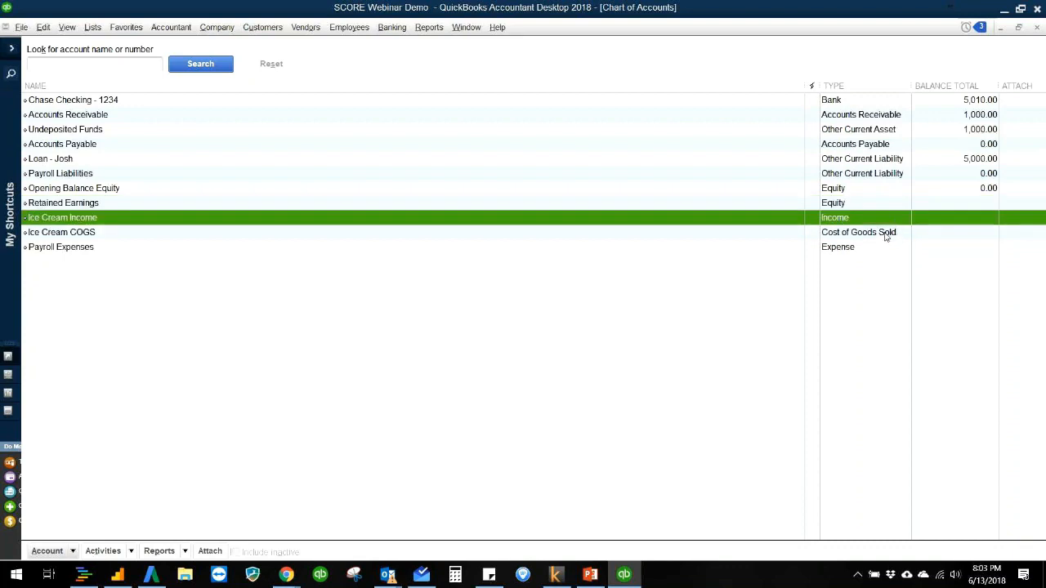
left_click(895, 233)
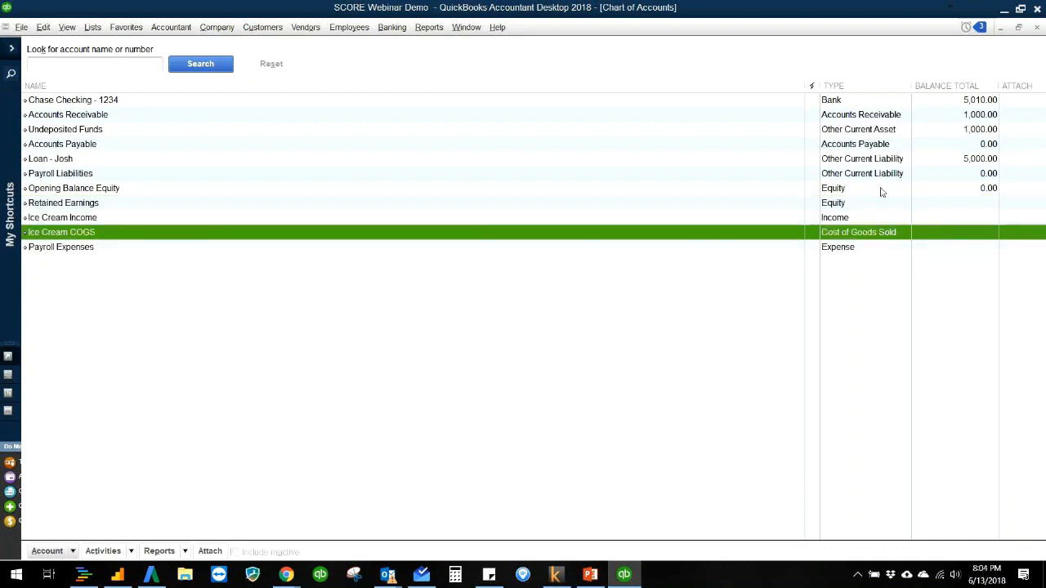
key("Escape")
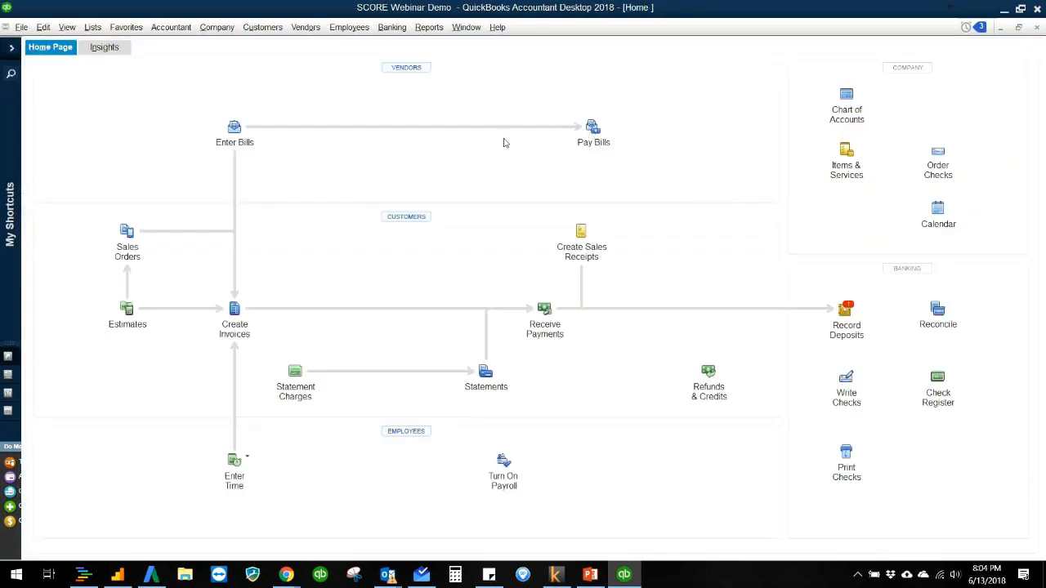
Step: Return to the Acme Ice Cream Co. bill, add a Vanilla Ice Cream item line and widen the Description column
key("alt+l")
key("i")
key("Escape")
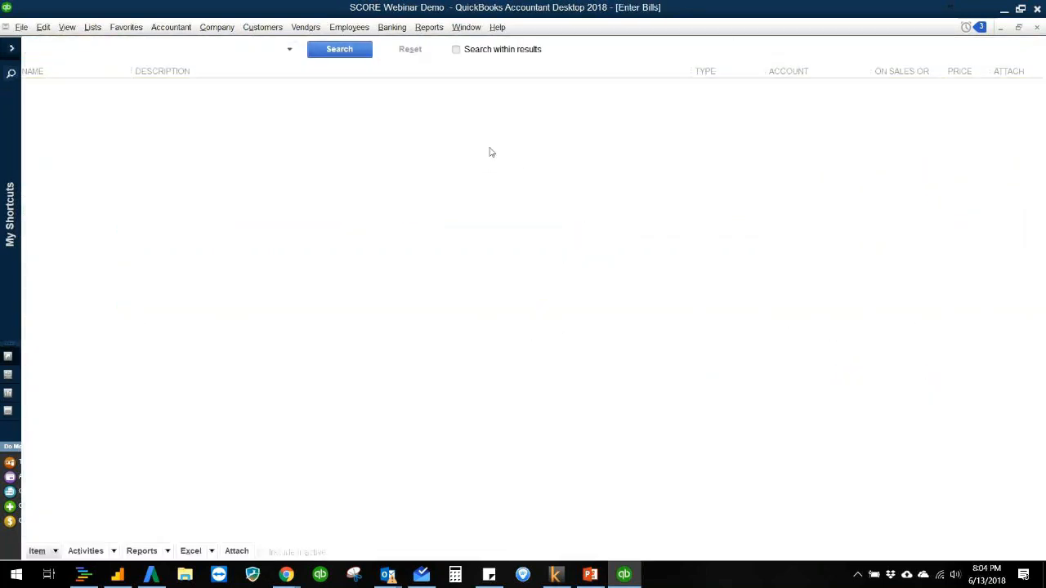
left_click(187, 327)
left_click(135, 372)
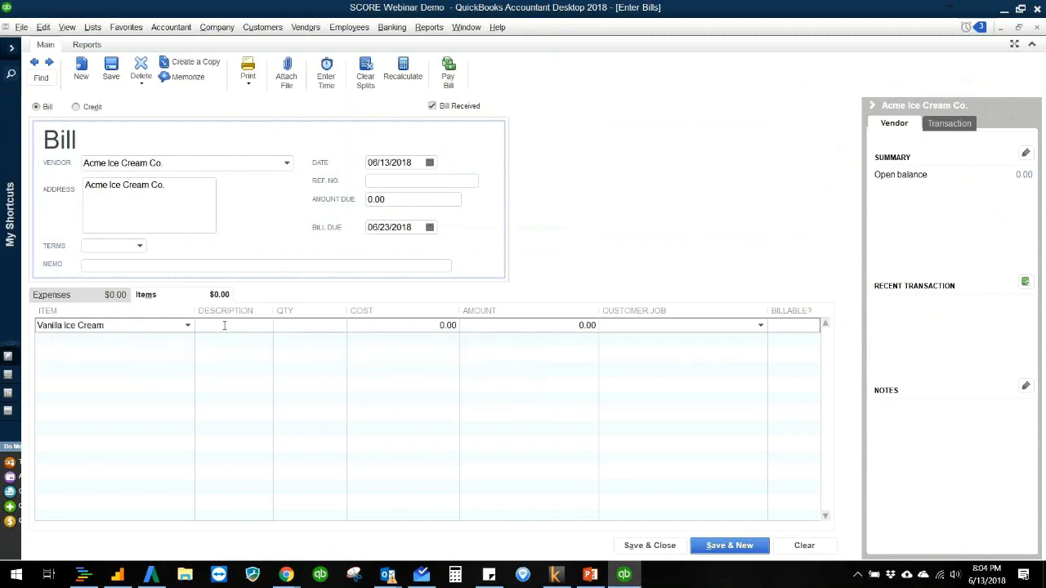
left_click_drag(273, 311, 316, 311)
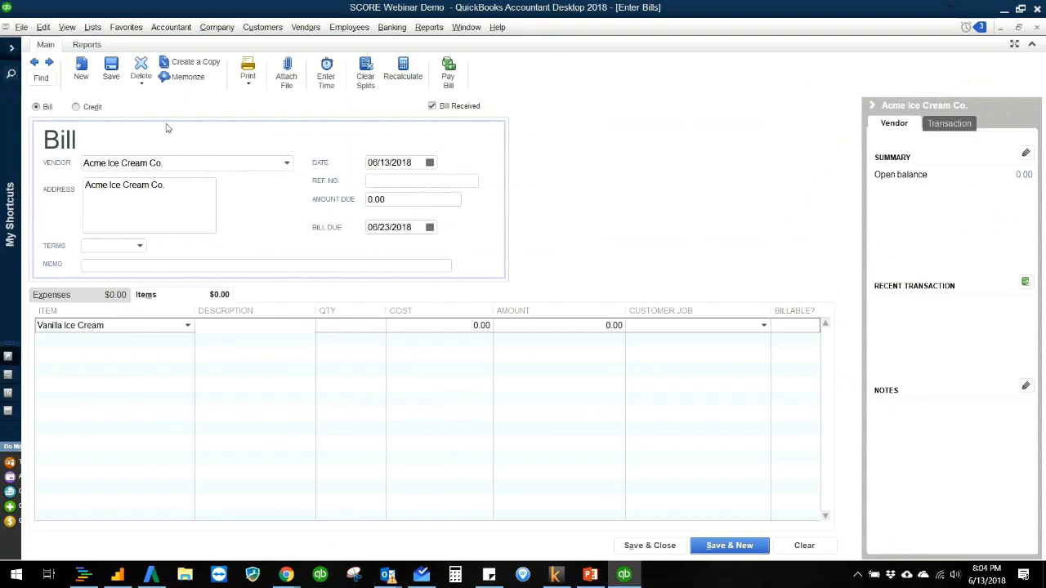
Step: Open the Vanilla Ice Cream item from the Item List and copy its sales description into the purchase description
left_click(92, 28)
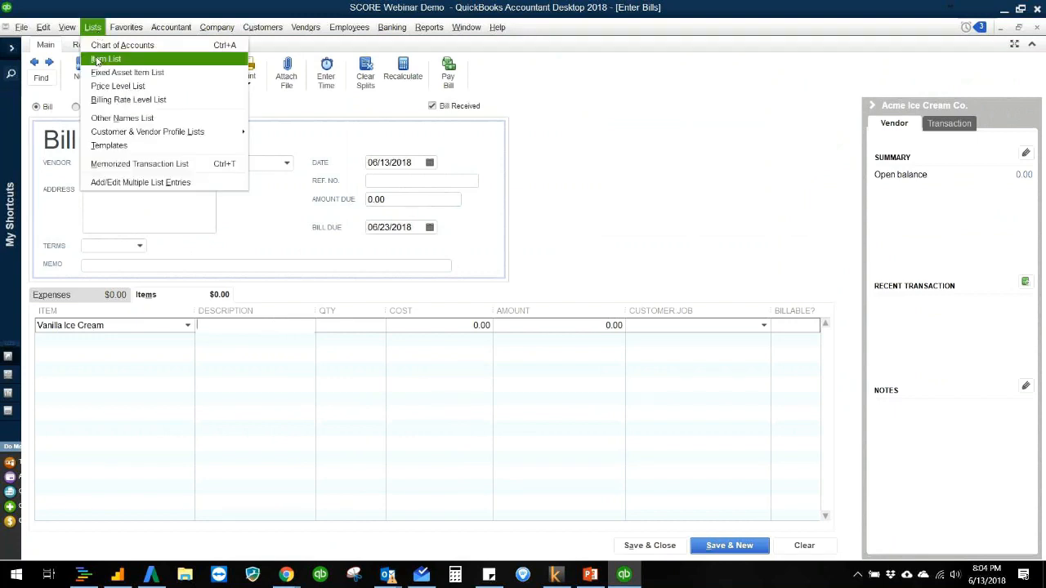
left_click(98, 59)
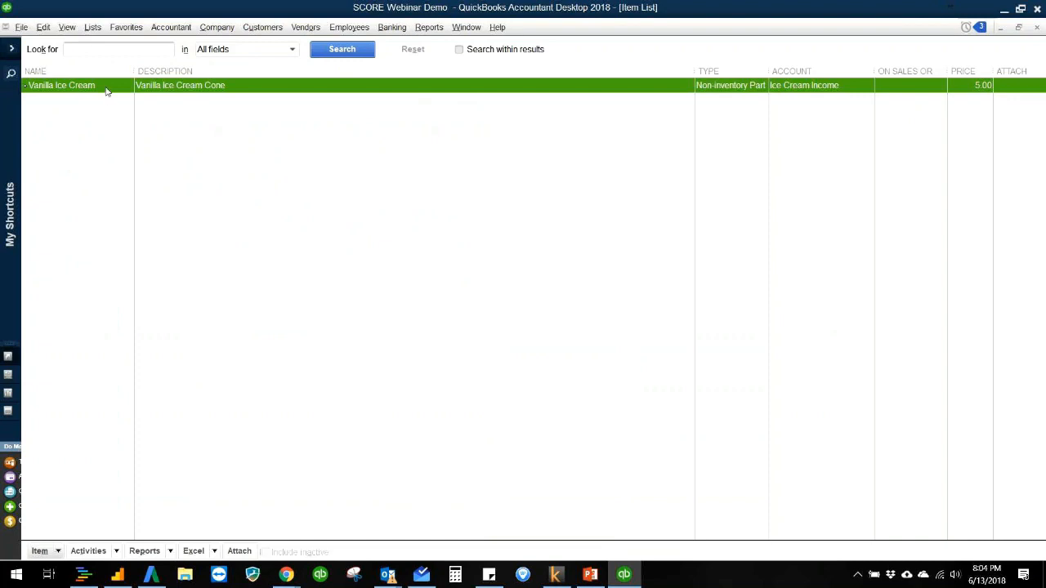
double_click(106, 88)
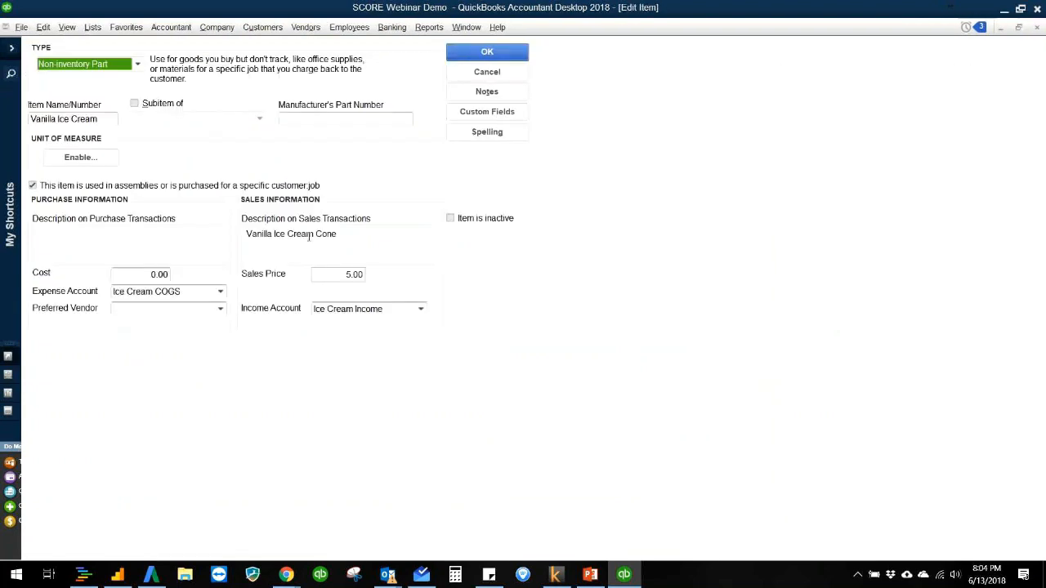
left_click_drag(346, 237, 232, 235)
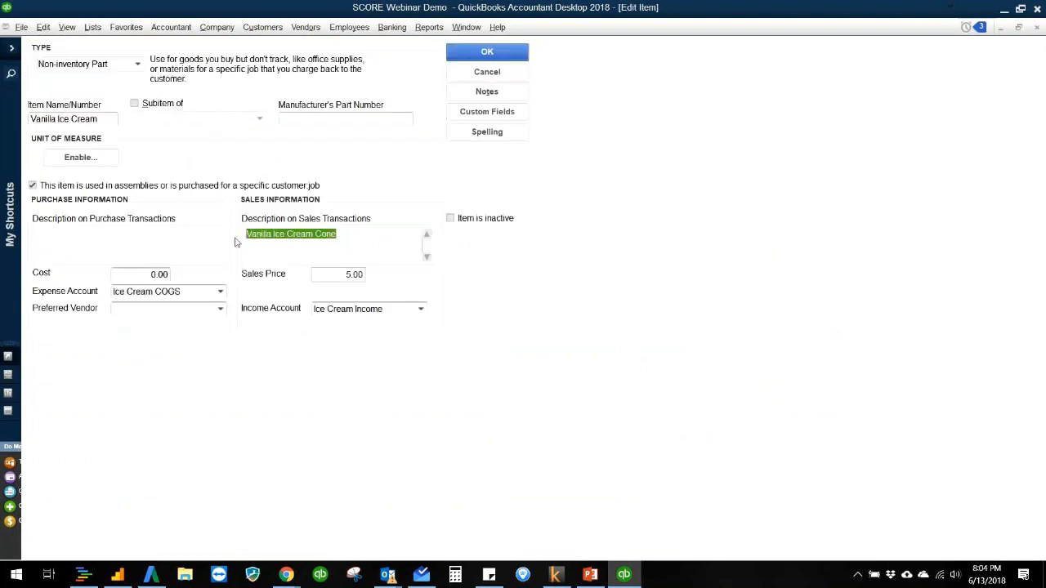
left_click(162, 255)
type("Vanilla Ice Cream Cone")
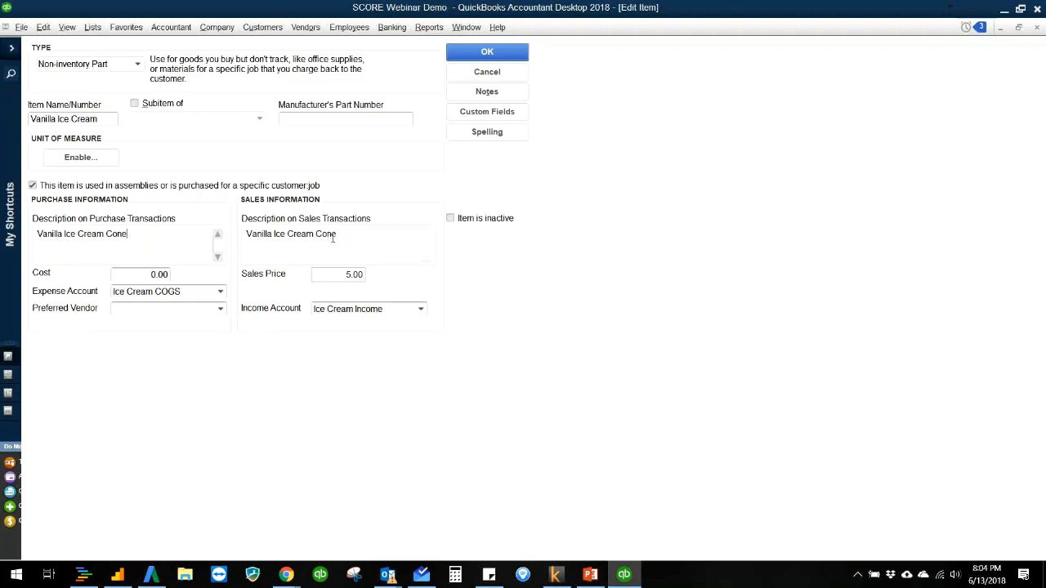
Step: Change the item's purchase description to Vanilla Ice Cream Base, save the item and close the Item List
left_click_drag(139, 237, 112, 237)
double_click(114, 236)
type("Base")
left_click(488, 51)
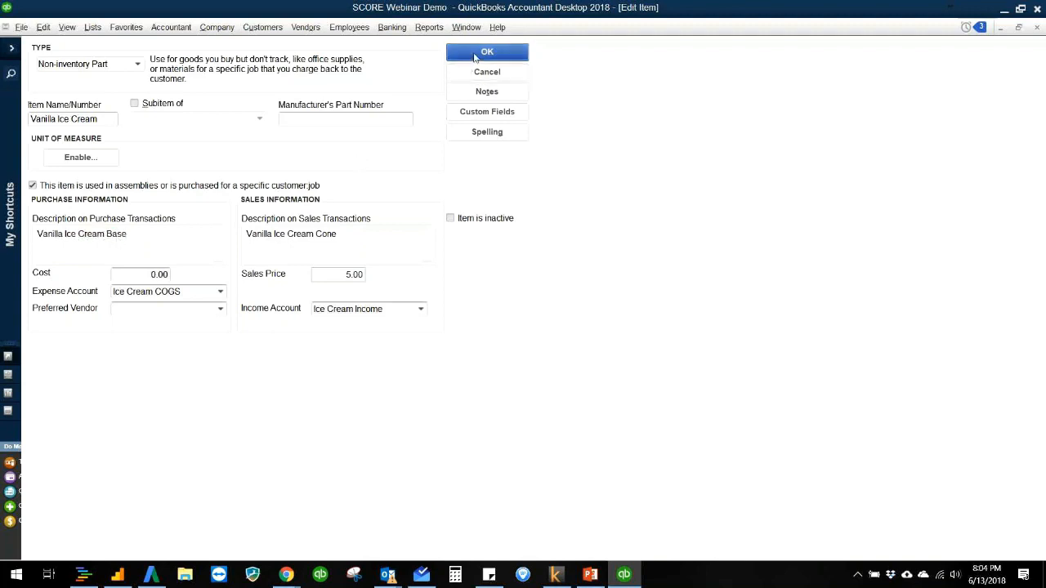
key("Escape")
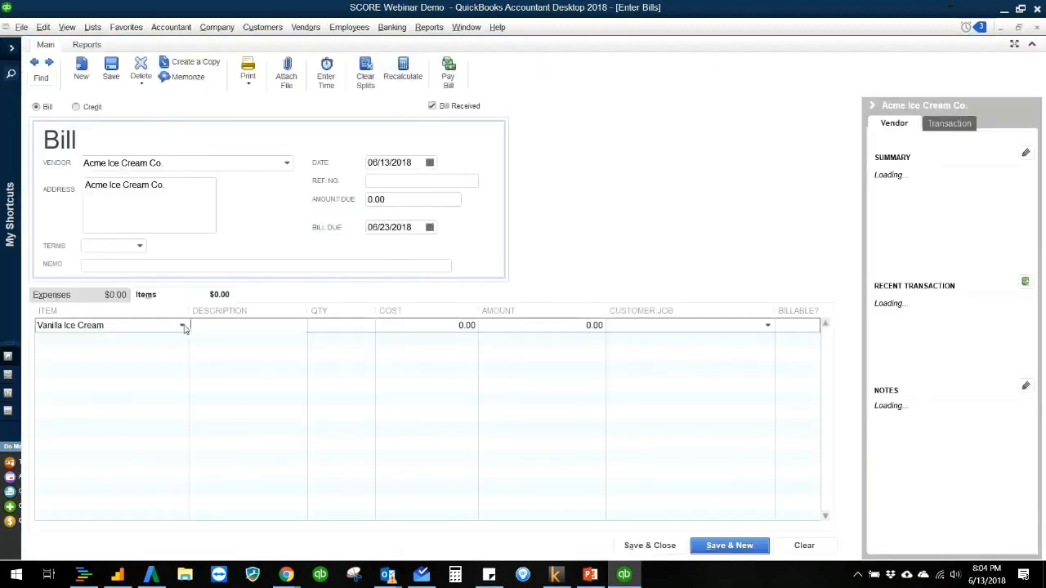
Step: Clear the item on the Acme Ice Cream Co. bill line and select Vanilla Ice Cream again to reload its purchase description
left_click(182, 325)
left_click(129, 369)
left_click(182, 326)
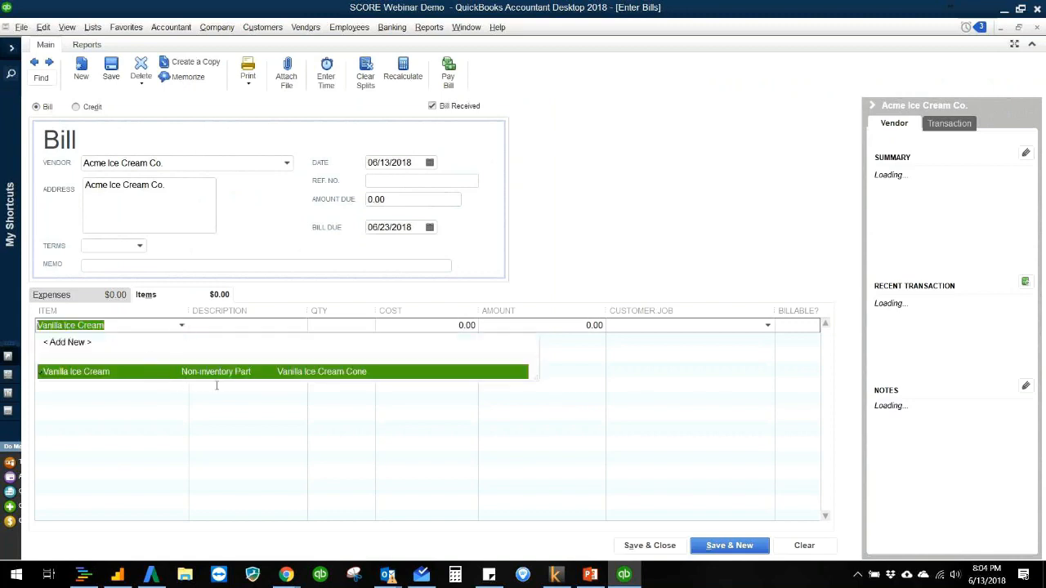
key("BackSpace")
key("Tab")
key("Tab")
key("Tab")
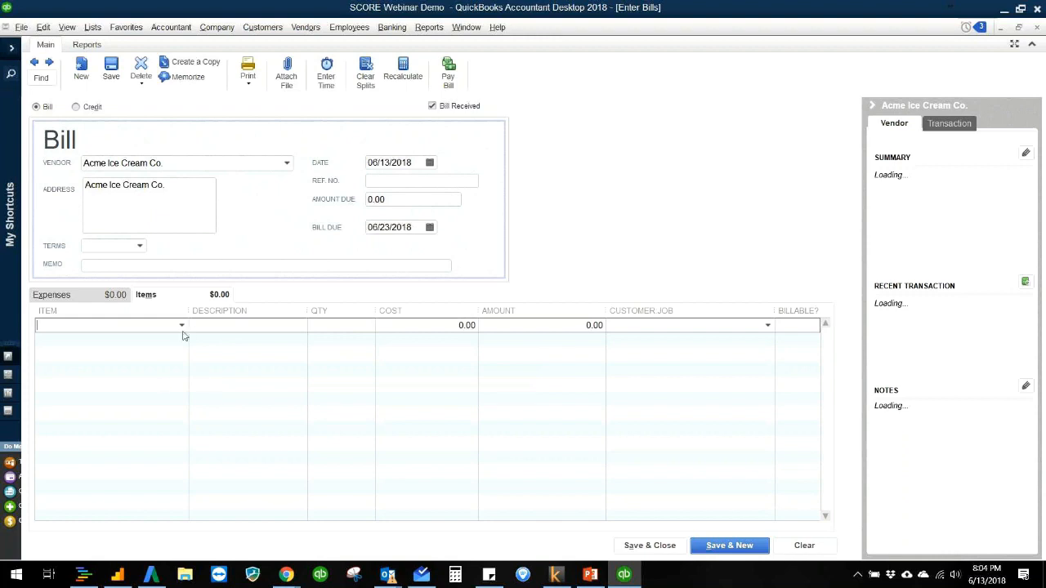
left_click(182, 329)
left_click(157, 373)
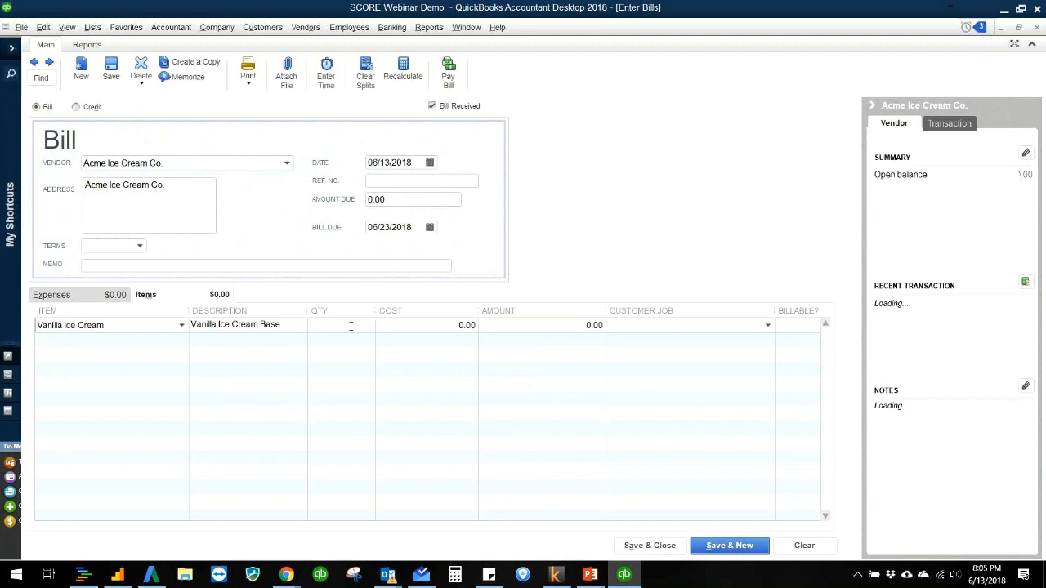
Step: Set the line's quantity to 1 and cost to 800, declining the item cost update and suppressing that message in future
type("1")
left_click(391, 328)
type("80")
key("Tab")
left_click(526, 223)
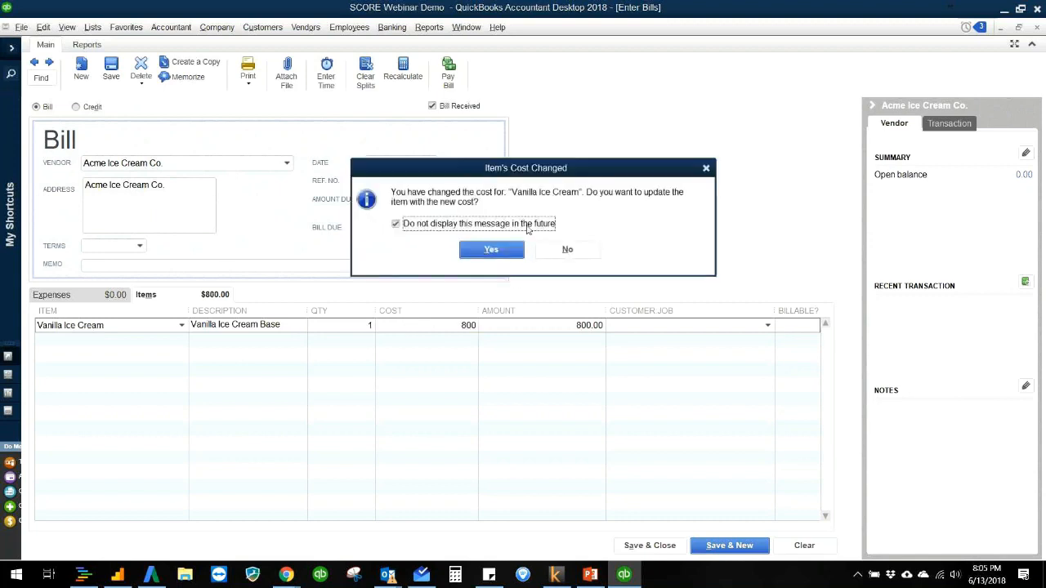
left_click(564, 251)
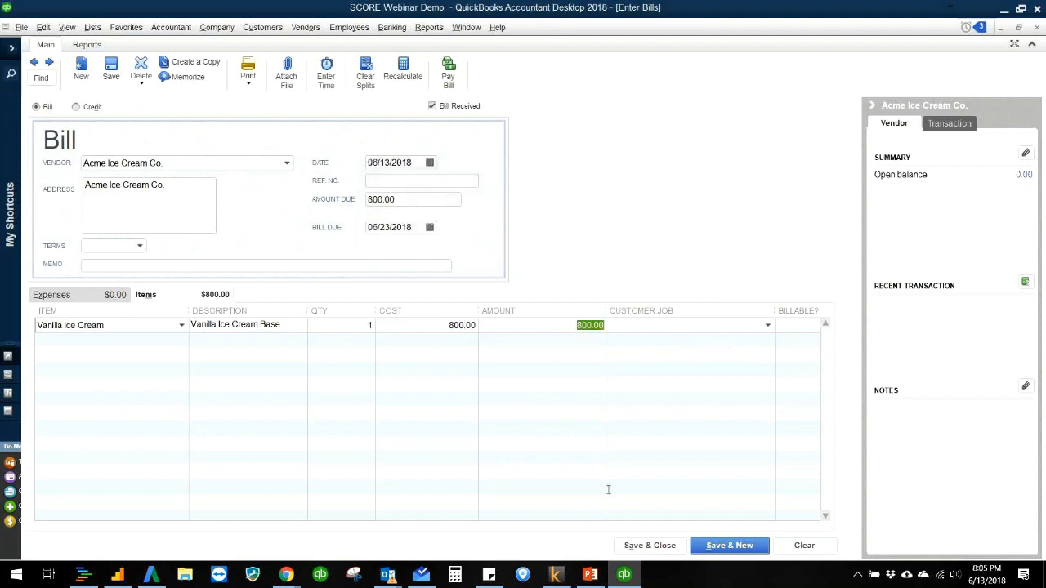
Step: Save and close the bill, and widen the vendor list and its Name column in the Vendor Center
left_click(640, 546)
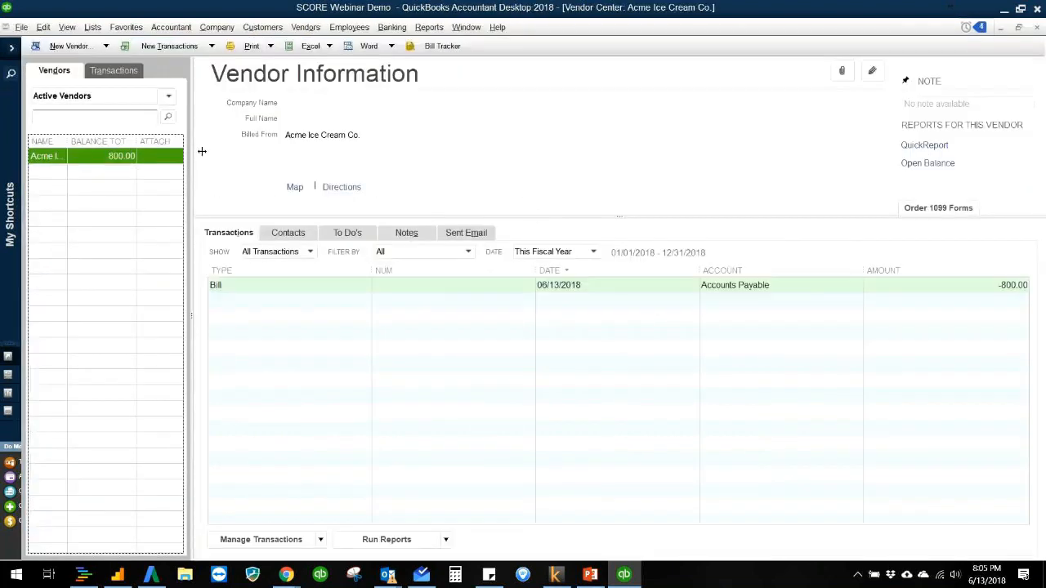
left_click_drag(220, 154, 223, 161)
left_click_drag(100, 143, 130, 142)
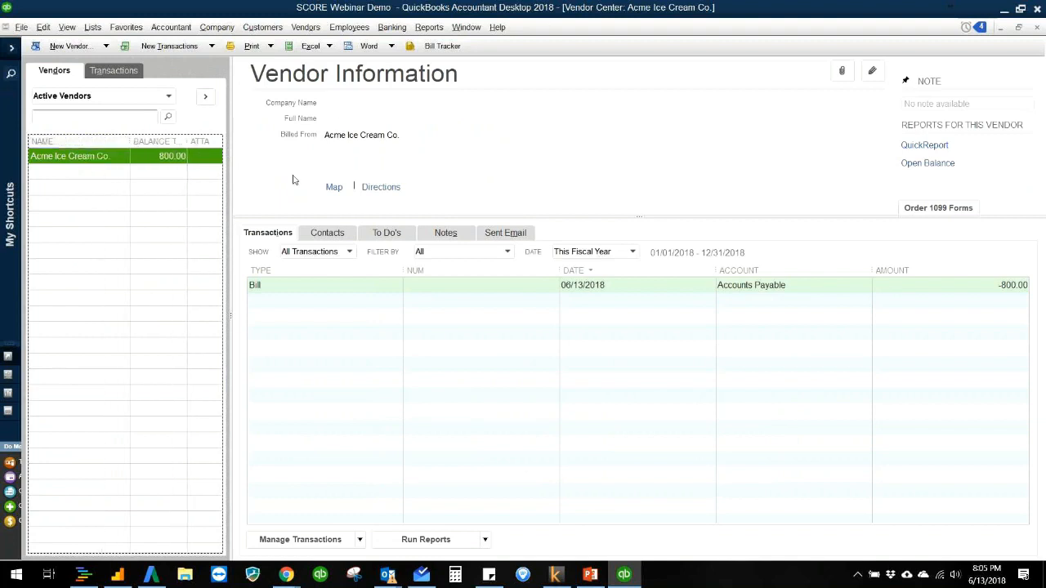
Step: Run the Profit & Loss Standard report and examine the income, cost of goods sold and net income
left_click(429, 27)
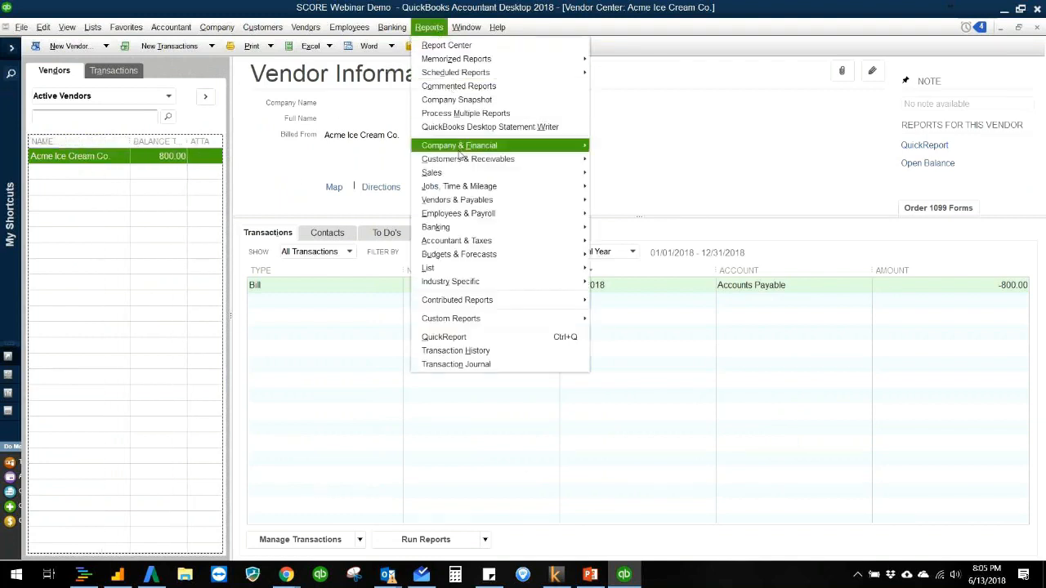
mouse_move(459, 152)
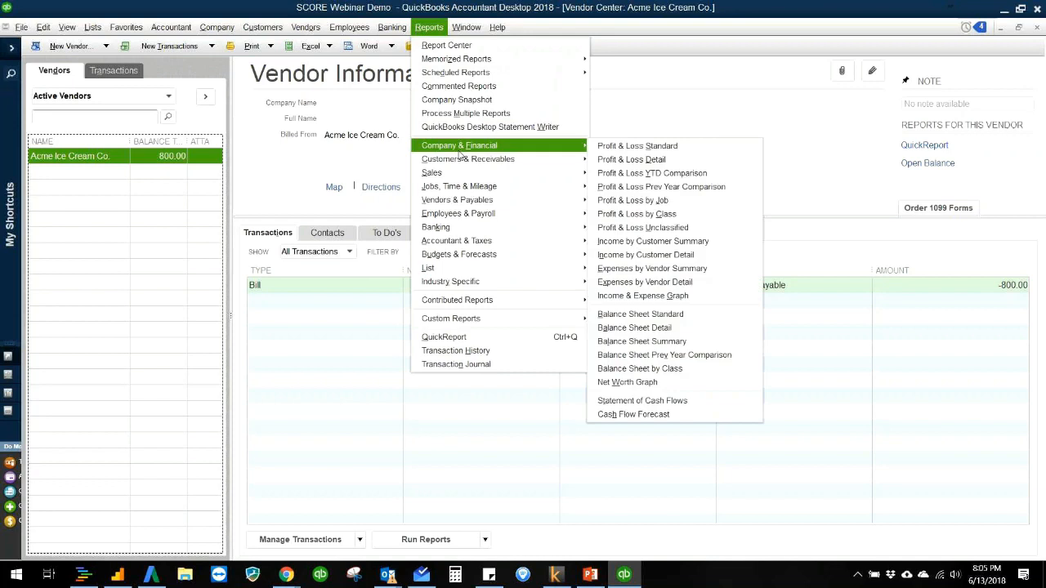
left_click(614, 154)
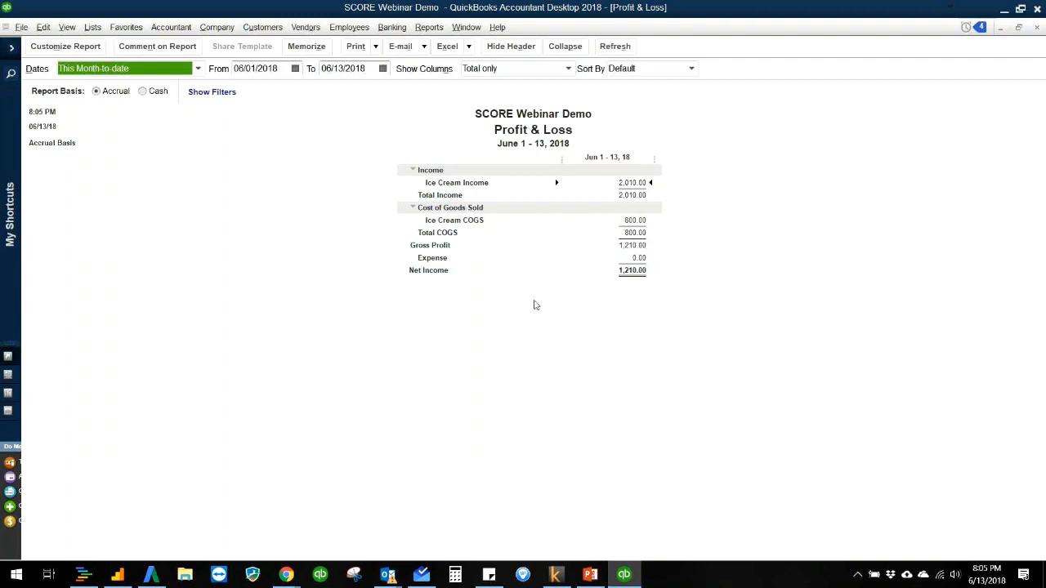
left_click(295, 223)
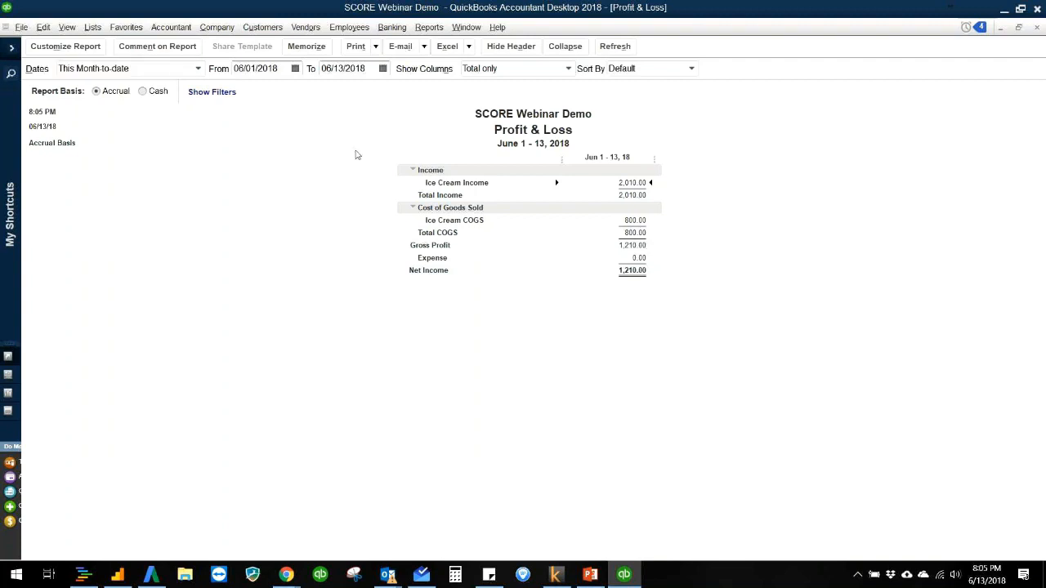
Step: Run the Balance Sheet Standard report, examine its assets, liabilities and equity, and close both reports
left_click(428, 27)
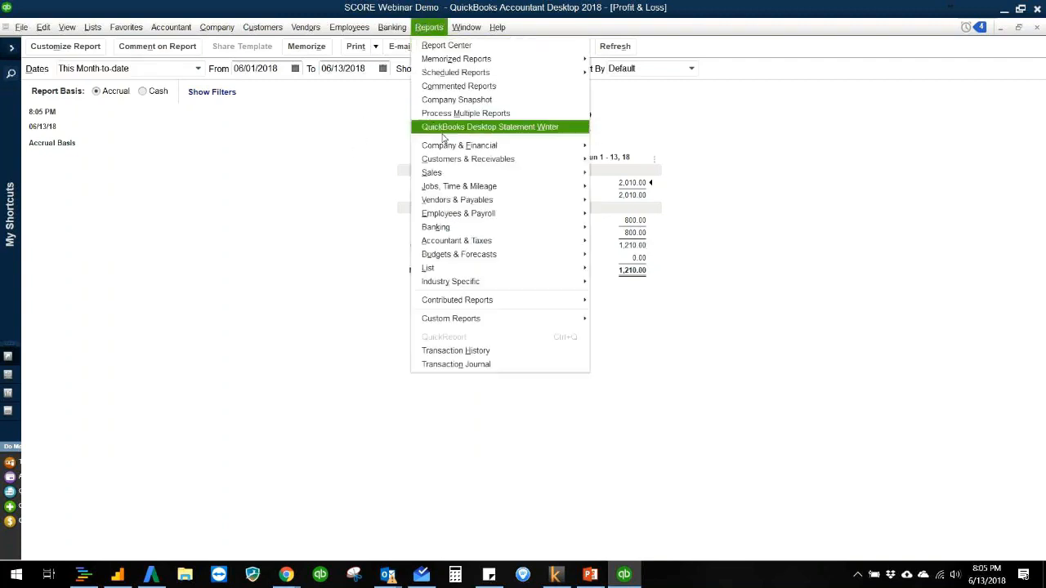
mouse_move(454, 150)
left_click(674, 315)
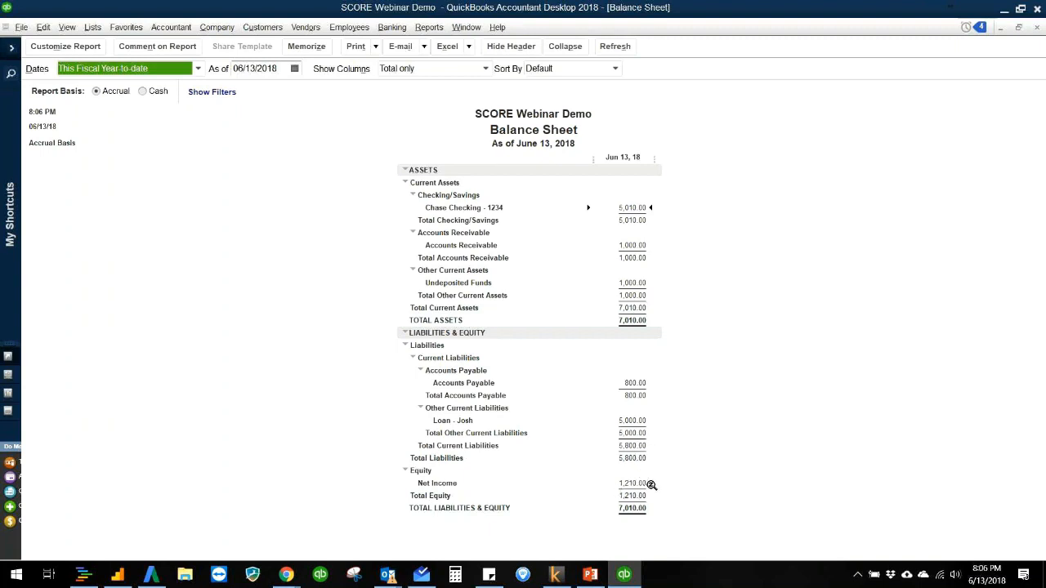
left_click(717, 476)
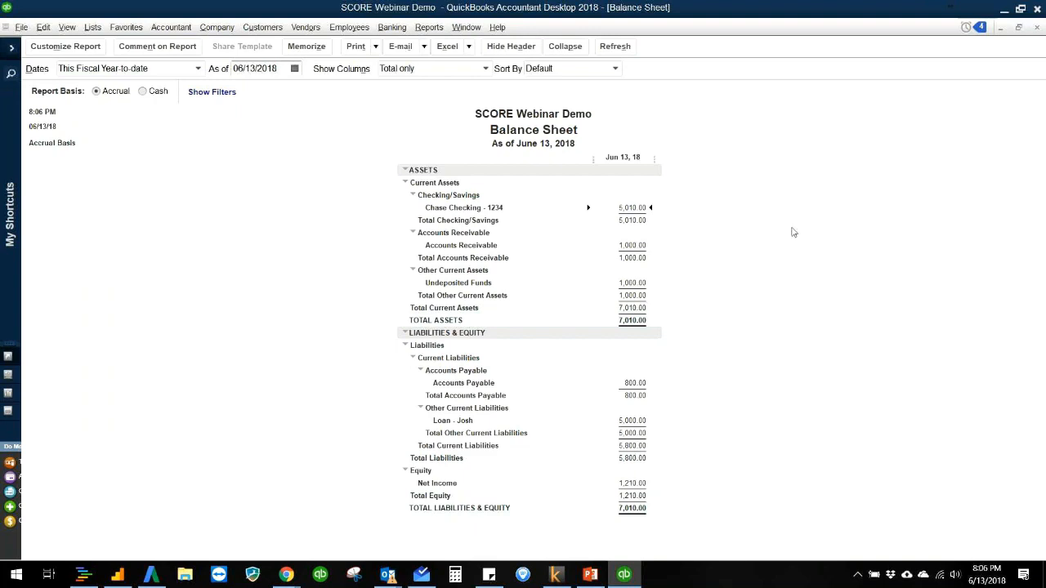
key("Escape")
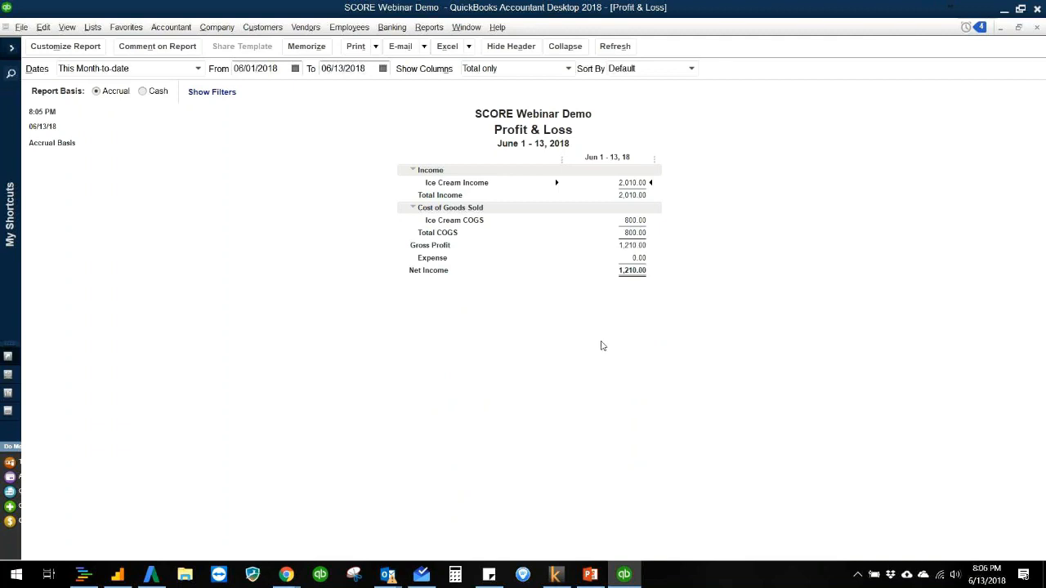
key("Escape")
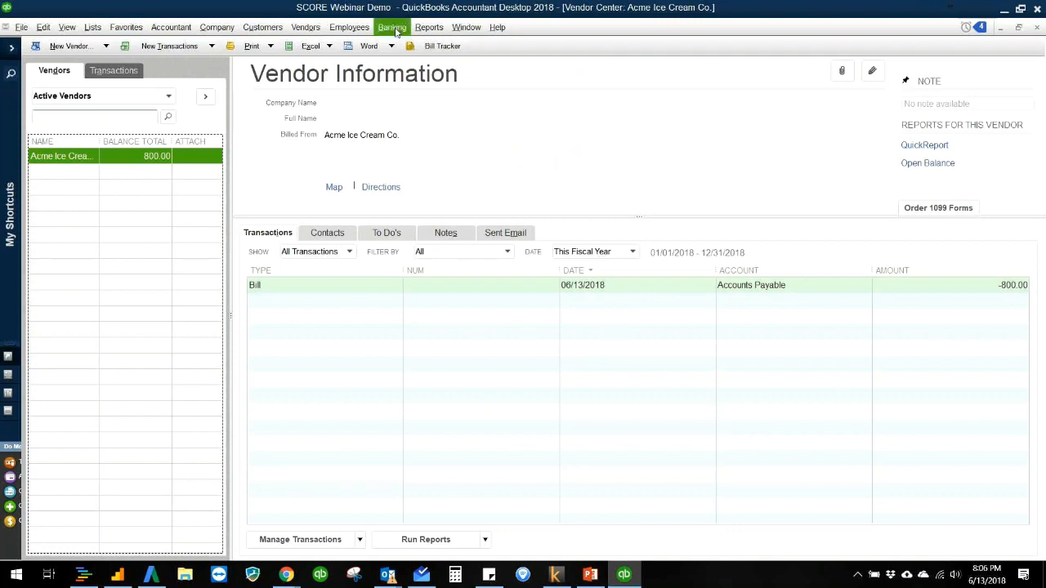
Step: Start a check from Chase Checking - 1234 payable to Costco, quick-adding Costco as a vendor
left_click(424, 145)
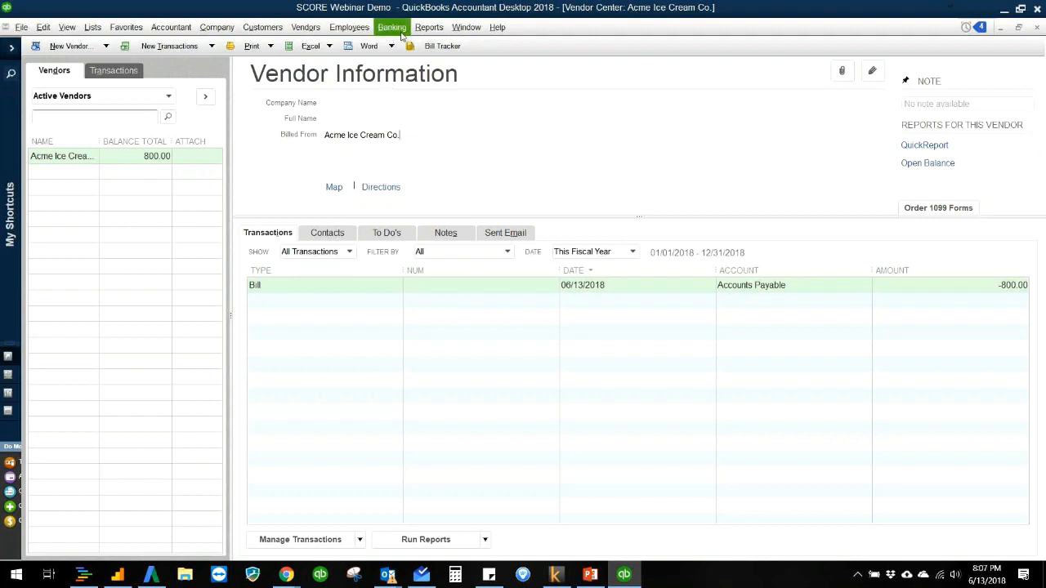
left_click(307, 27)
left_click(354, 49)
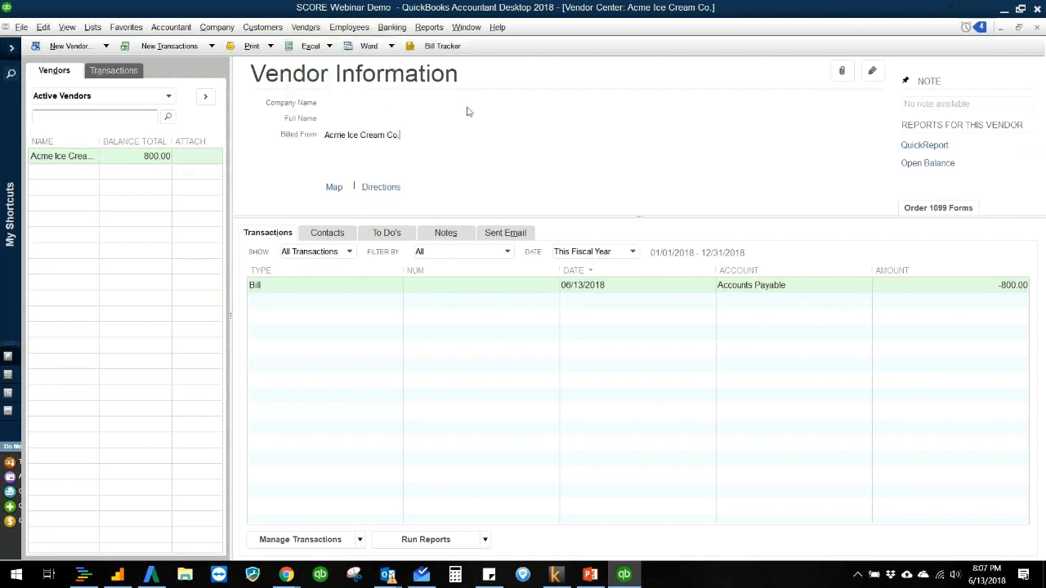
left_click(310, 28)
mouse_move(393, 27)
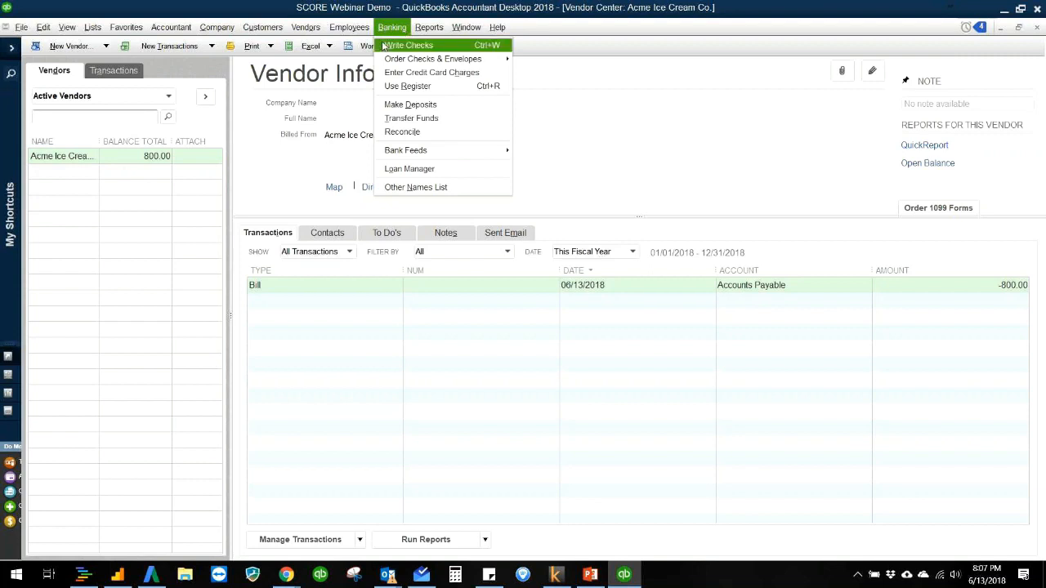
left_click(384, 46)
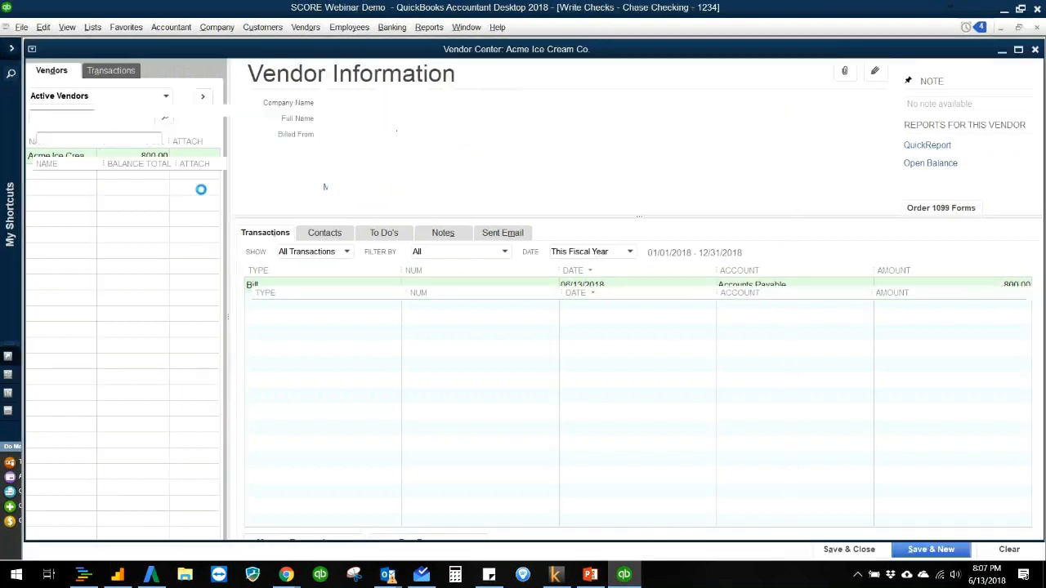
type("Costco")
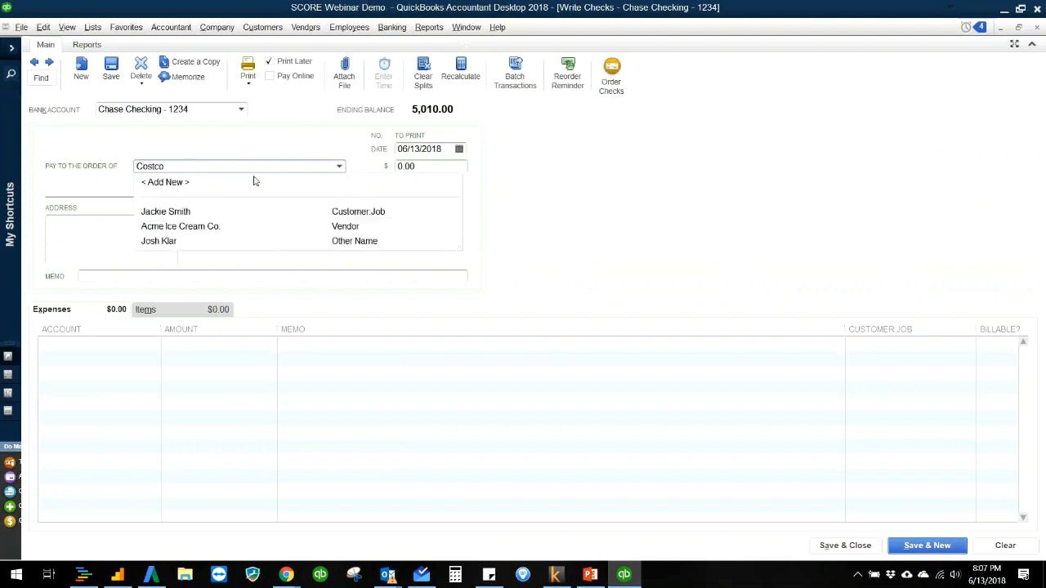
key("Tab")
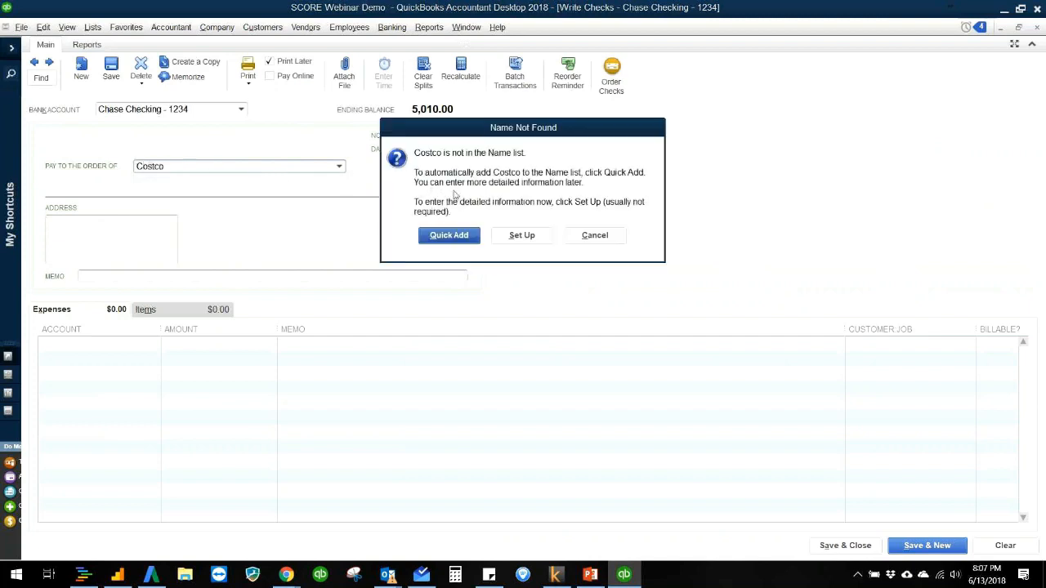
left_click(472, 241)
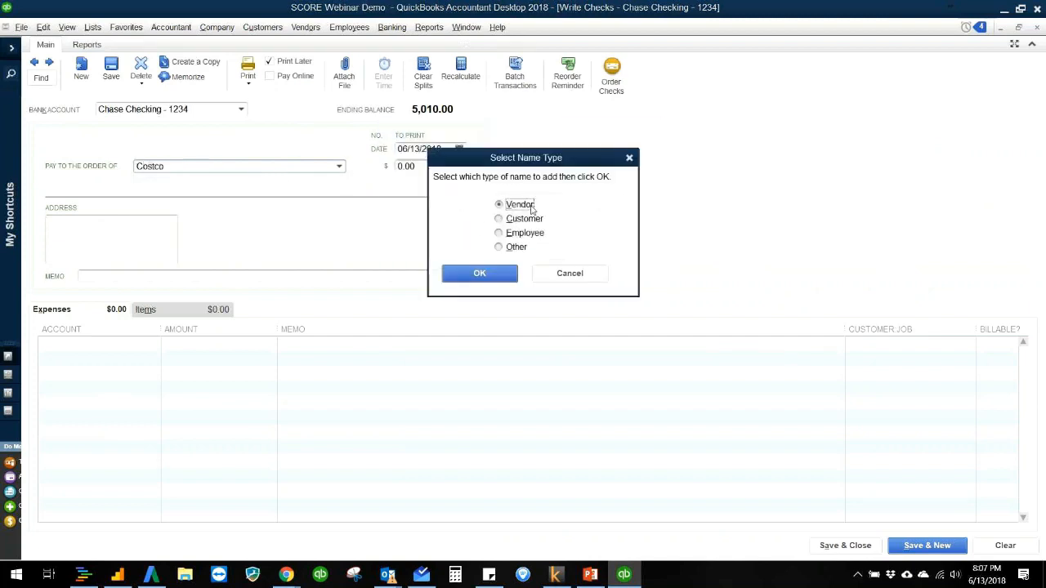
left_click(487, 275)
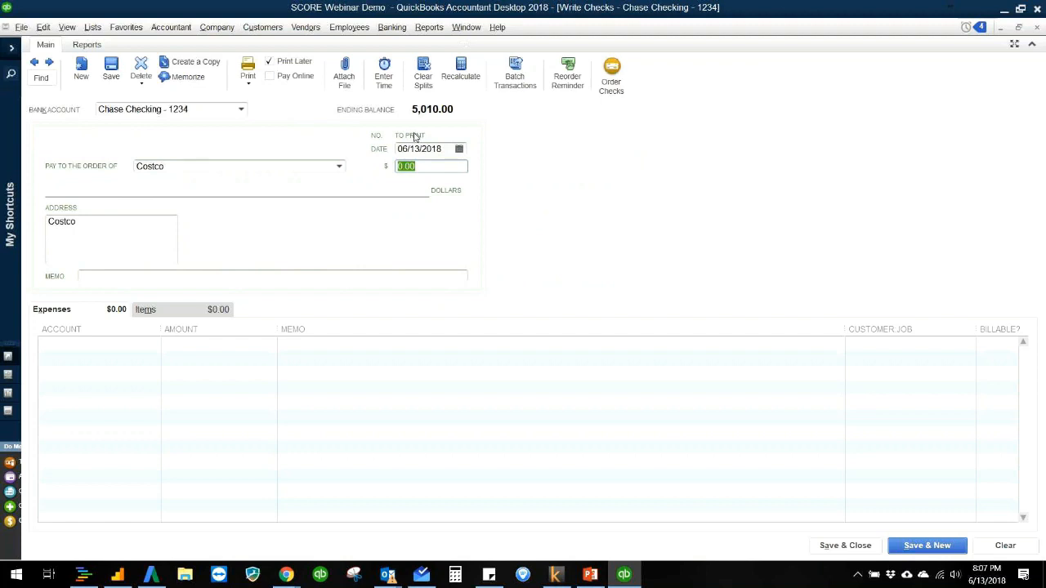
Step: Turn off Print Later for the Costco check, set its number to 123 and its amount to 40.00
left_click(274, 61)
left_click(415, 135)
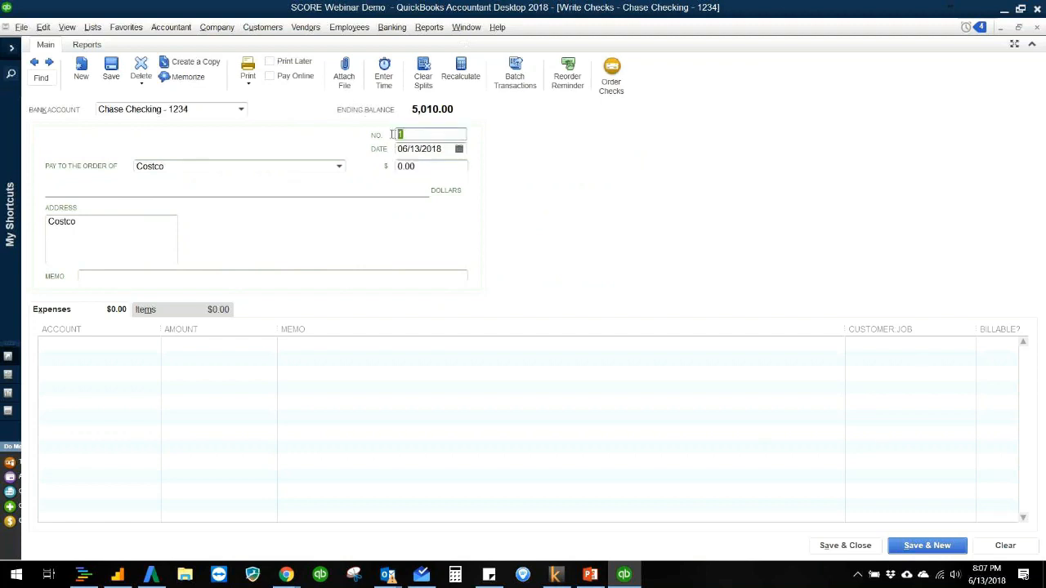
left_click(434, 137)
type("23")
key("Tab")
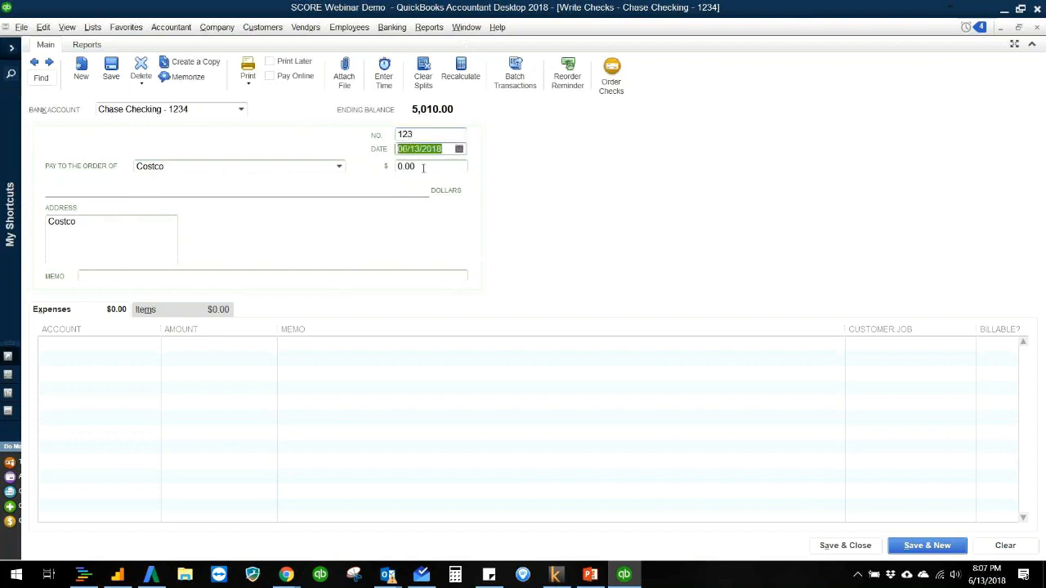
key("Tab")
key("Tab")
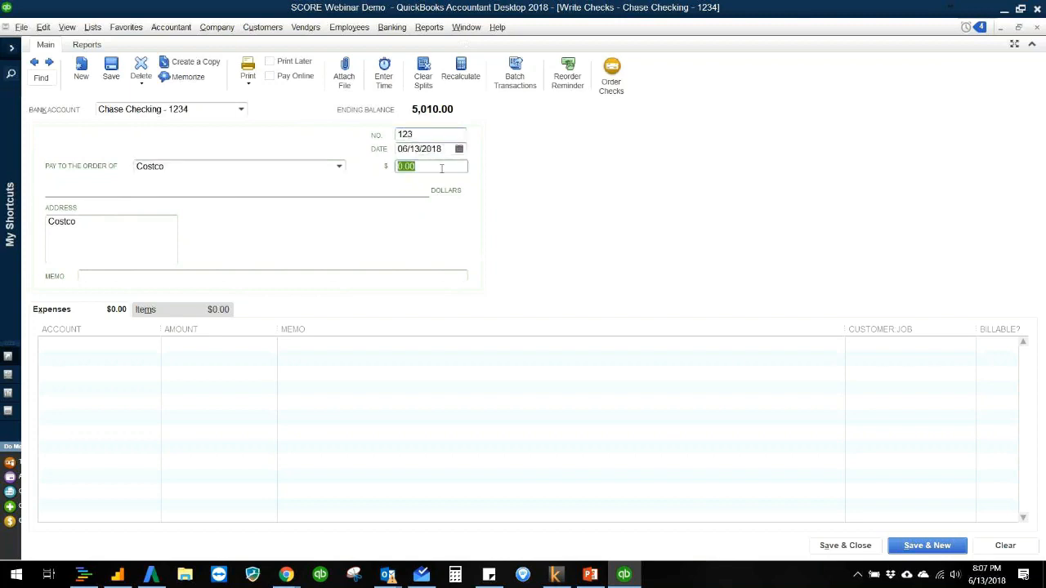
type("40")
key("Tab")
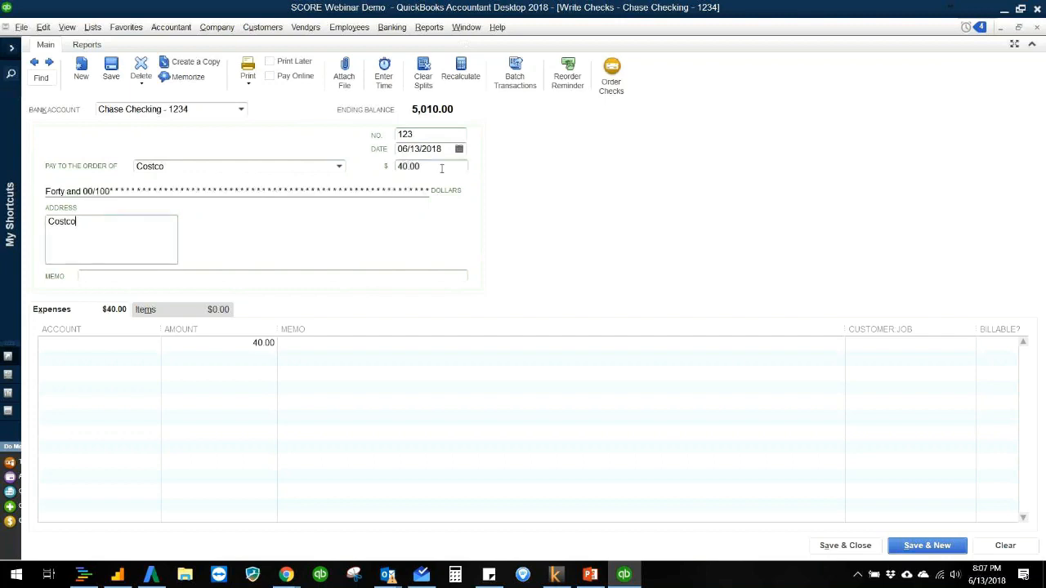
Step: Assign the Costco check's 40.00 expense line to the Ice Cream COGS account with the memo Cones
left_click(125, 346)
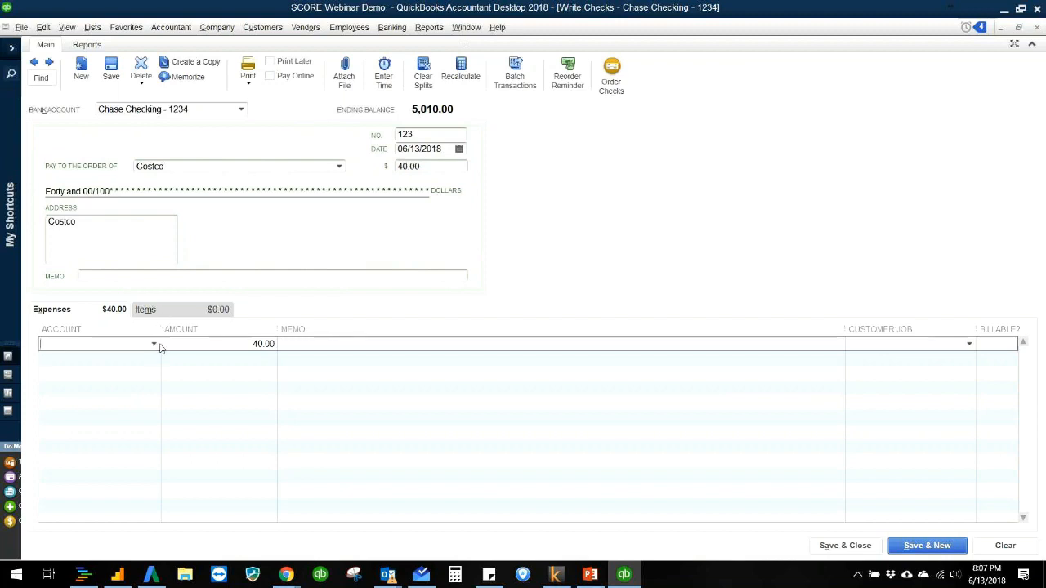
left_click(154, 344)
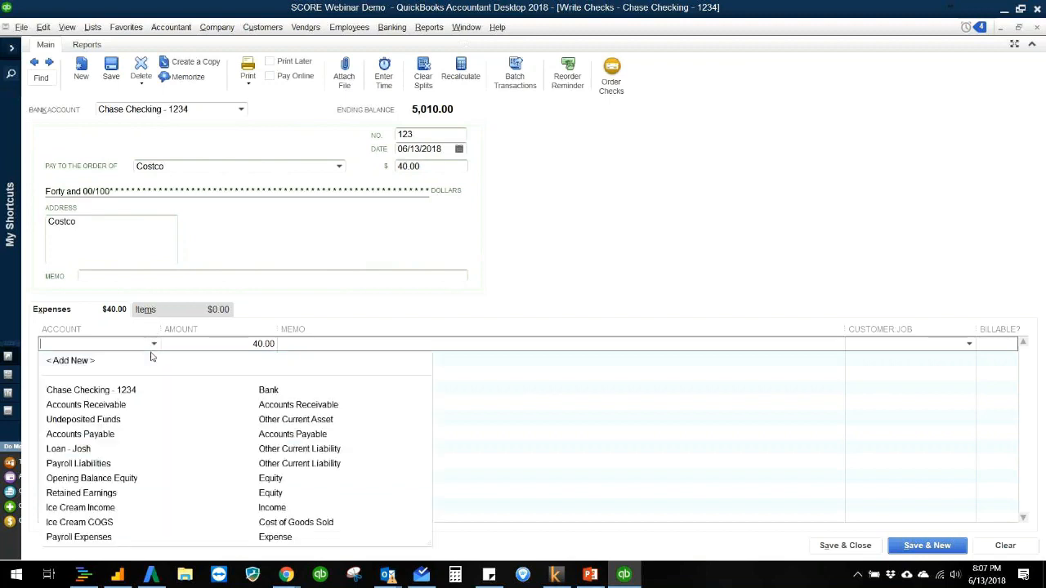
left_click(113, 525)
left_click(299, 344)
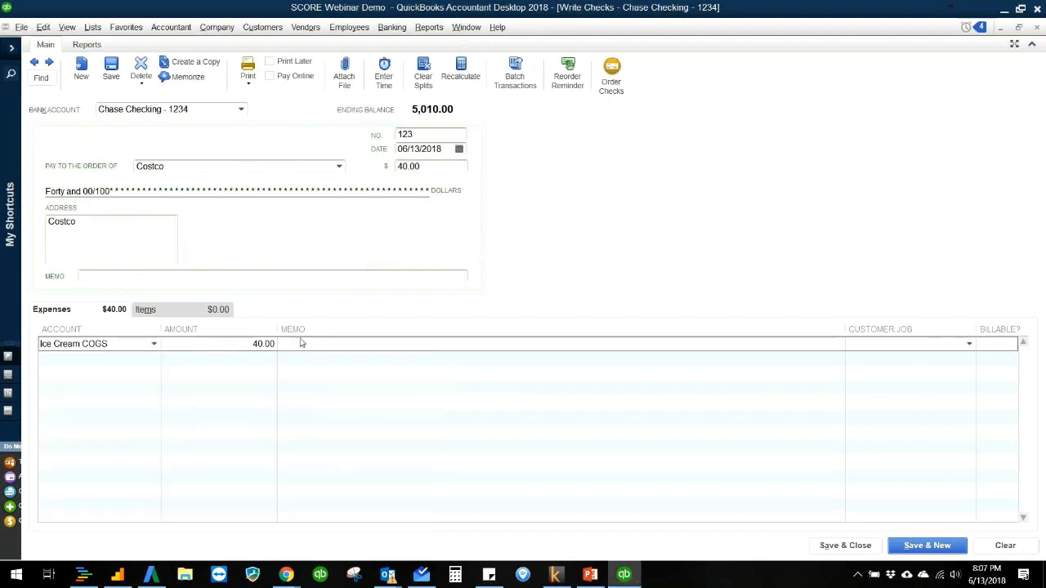
type("Cones")
Step: Check the memo and address areas of the Costco check, and save and close it
left_click(442, 277)
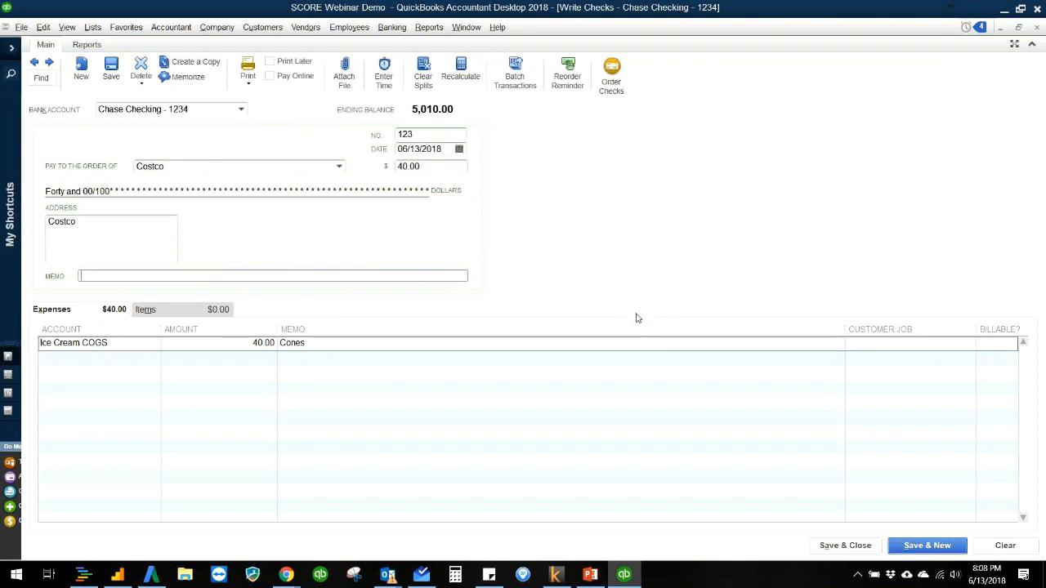
left_click(145, 246)
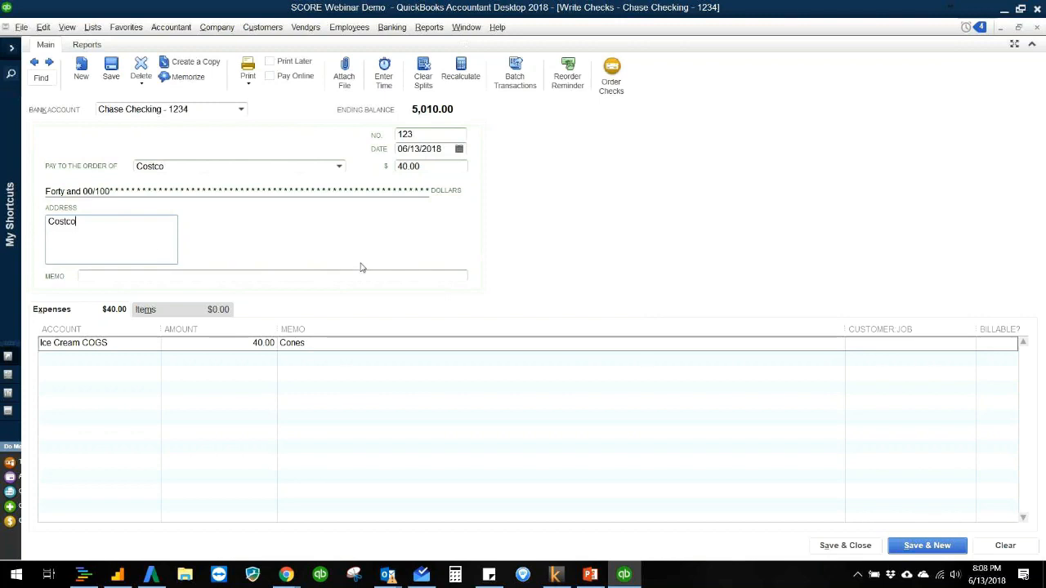
left_click(320, 276)
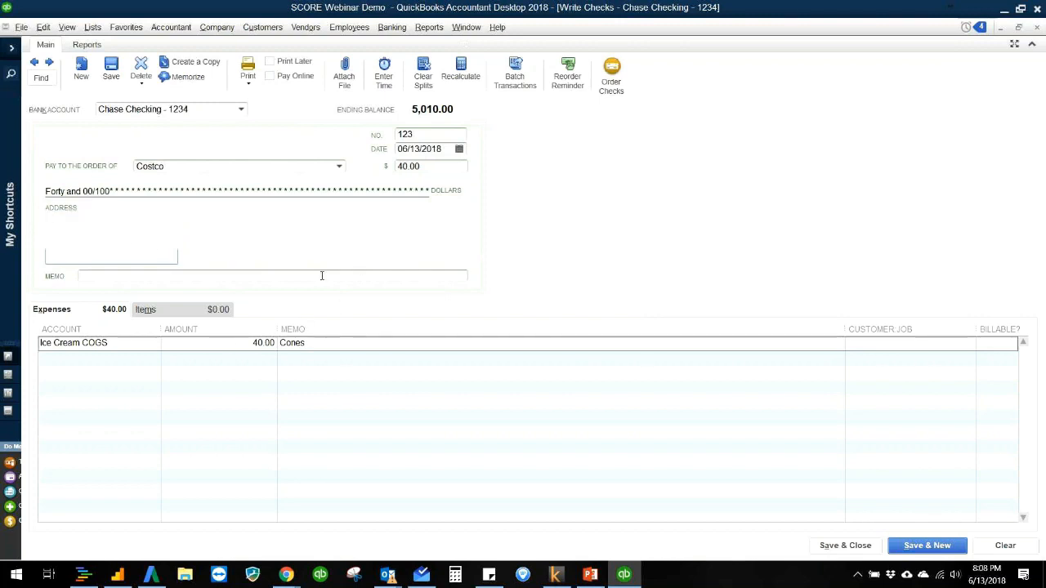
left_click(161, 259)
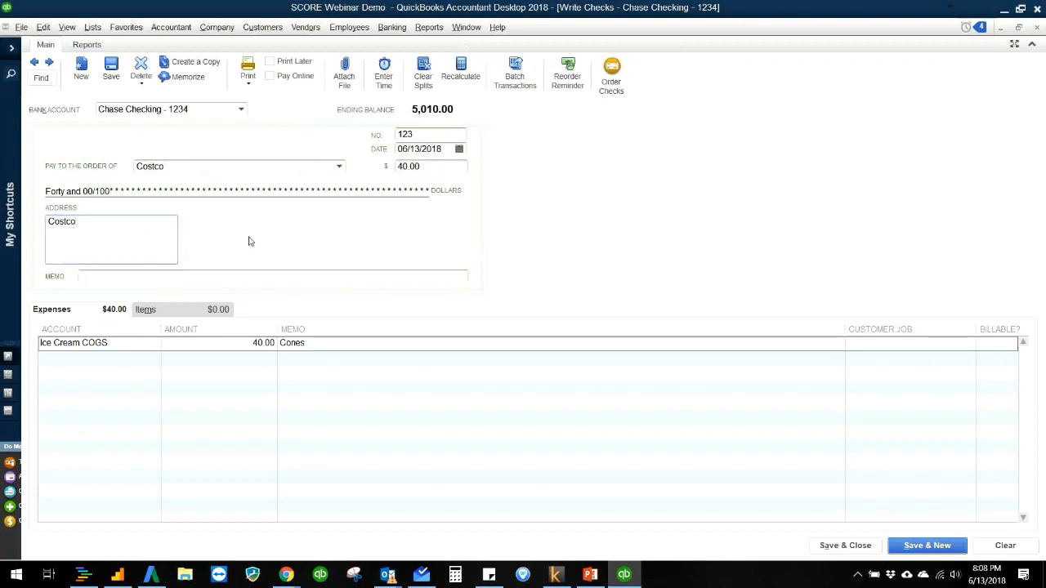
left_click(823, 543)
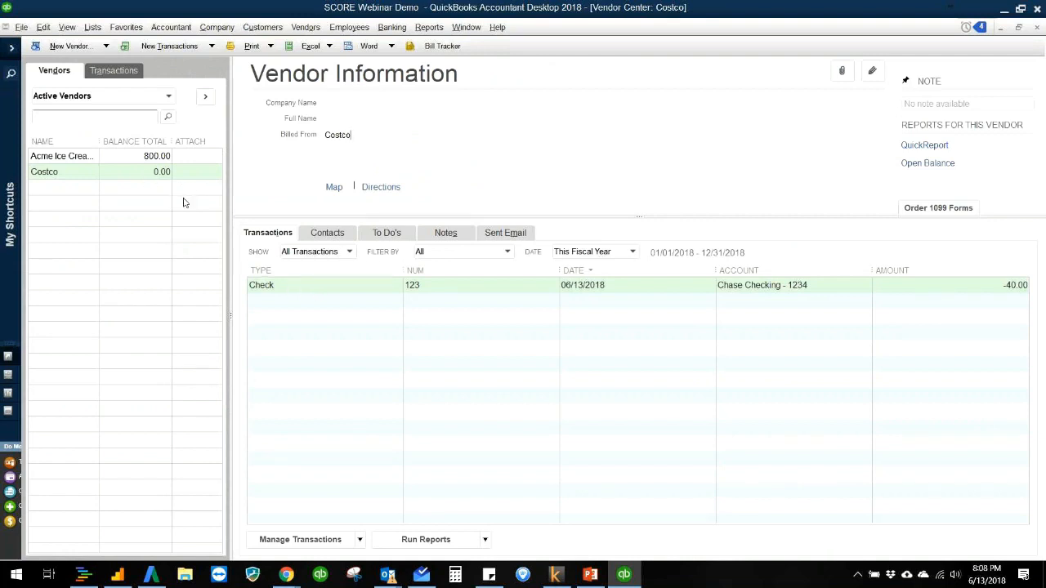
Step: Run the Balance Sheet Standard report, examine the transactions behind the Chase Checking - 1234 balance, and return to the balance sheet
left_click(429, 27)
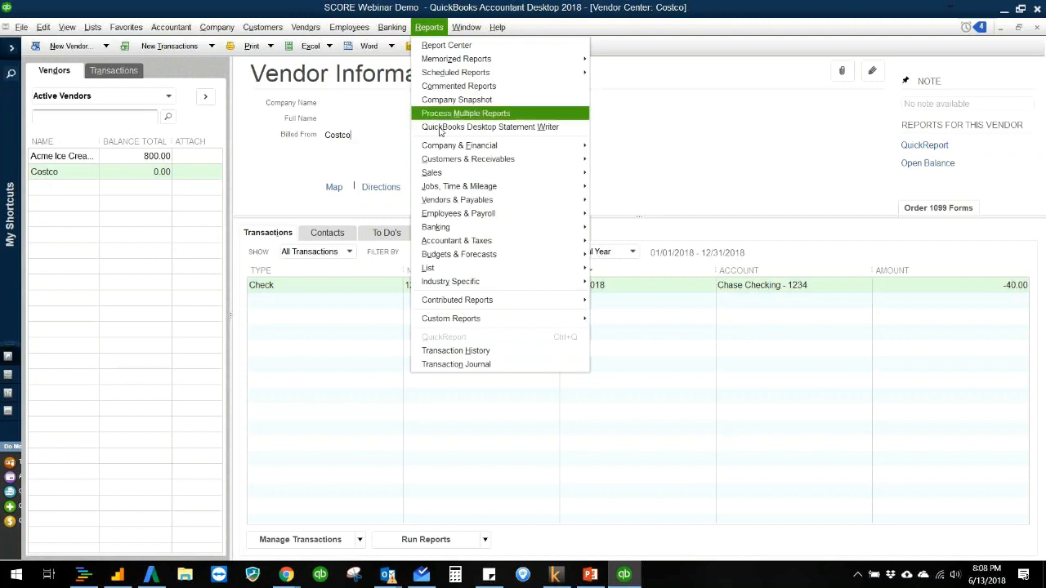
mouse_move(459, 146)
left_click(646, 255)
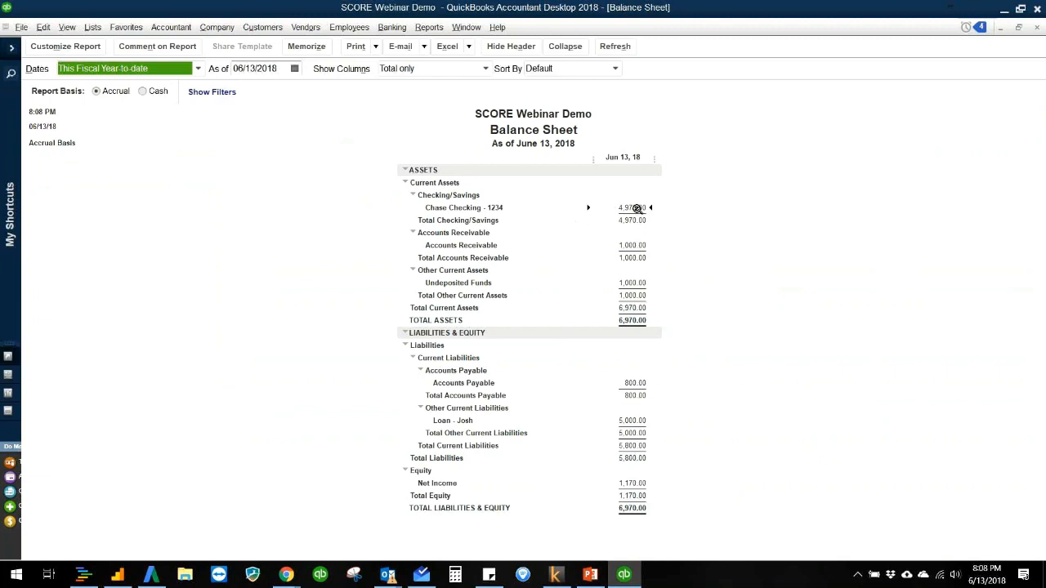
double_click(633, 208)
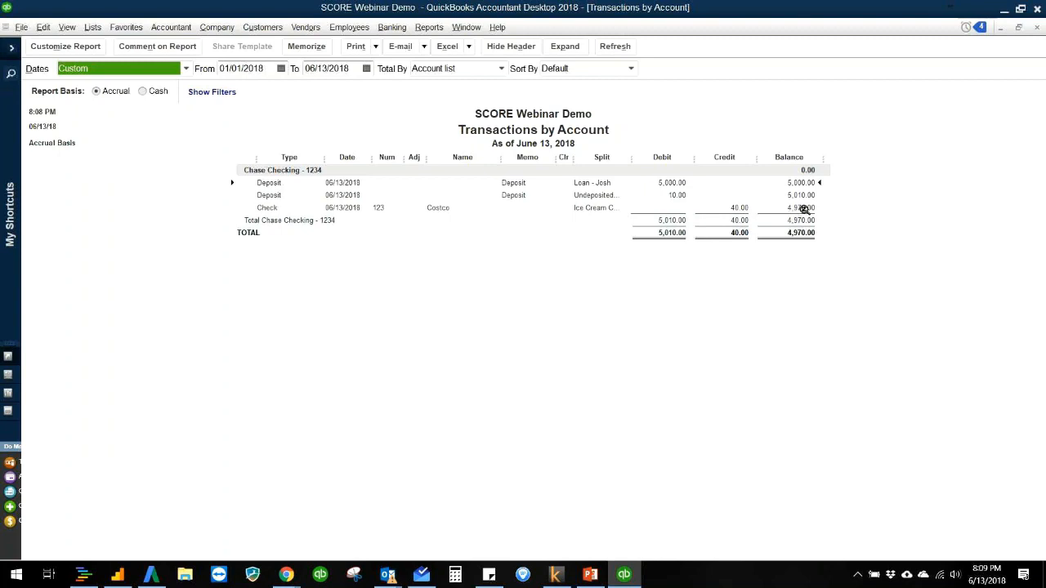
key("Escape")
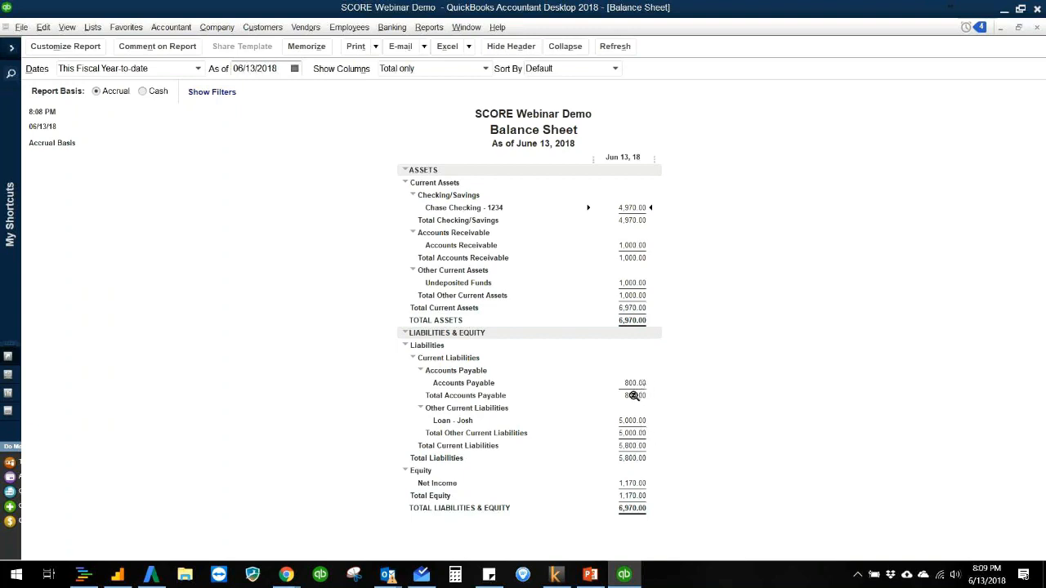
Step: Close the balance sheet and run the Profit & Loss Standard report to examine income, cost of goods sold and net income
key("Escape")
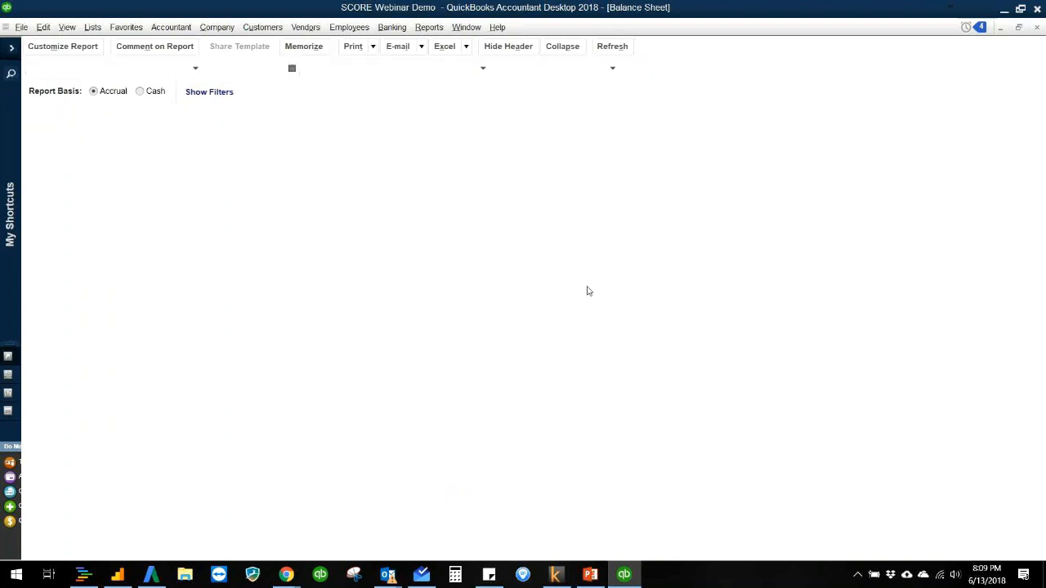
left_click(427, 31)
mouse_move(442, 145)
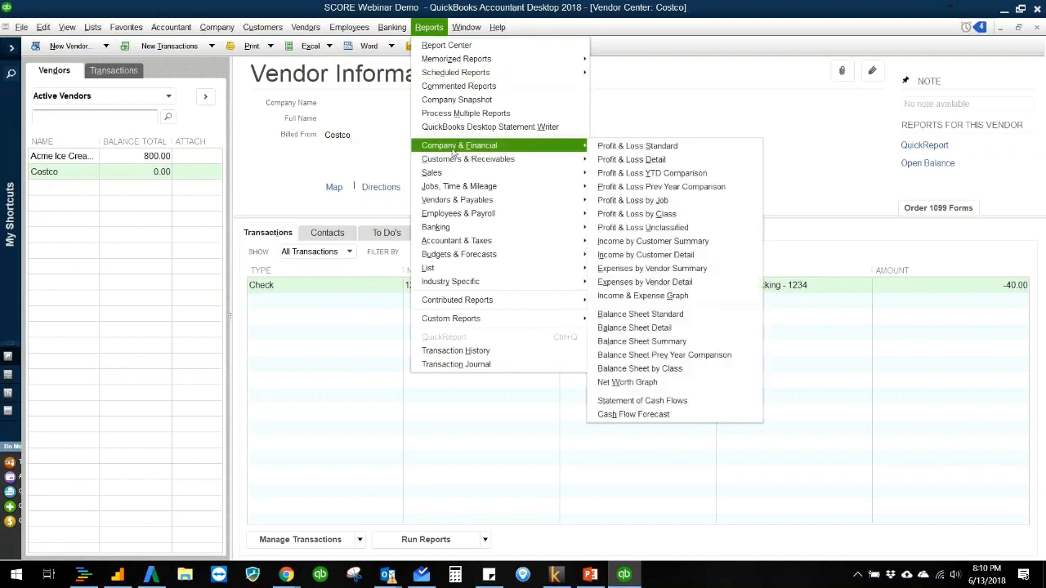
left_click(653, 148)
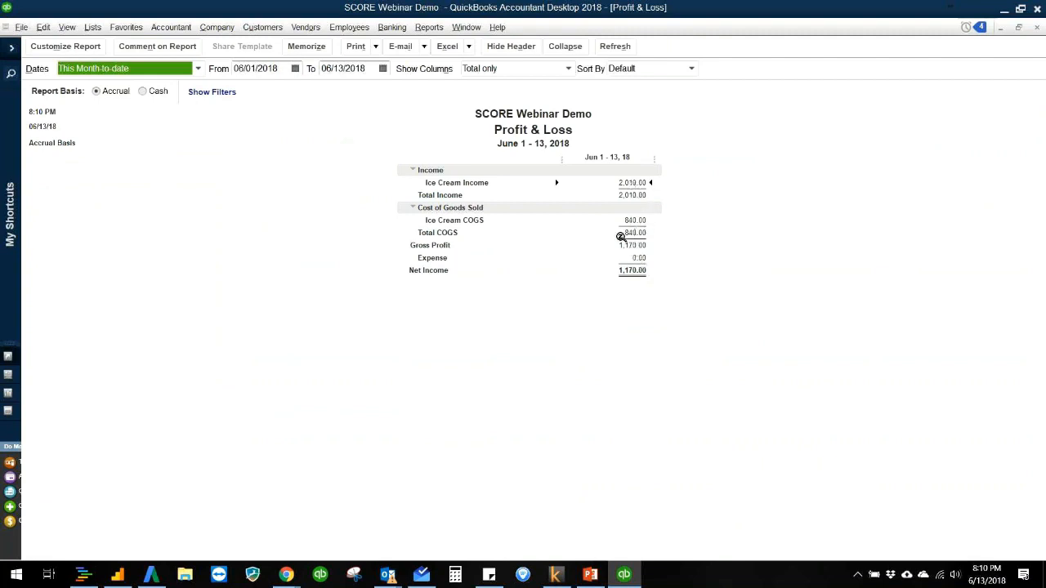
left_click(681, 232)
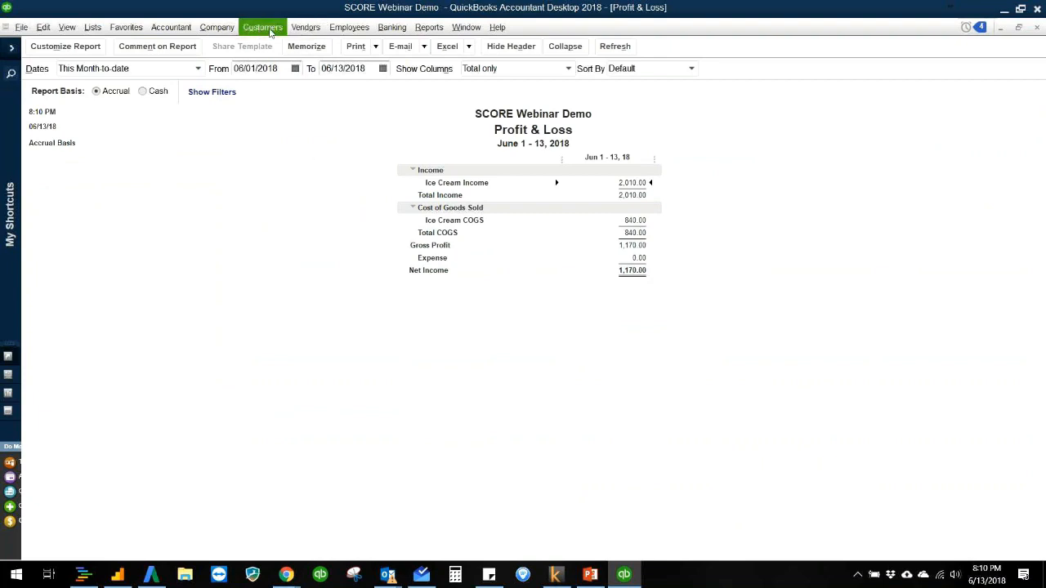
Step: Add a new vendor named Staples in the Vendor Center
left_click(304, 28)
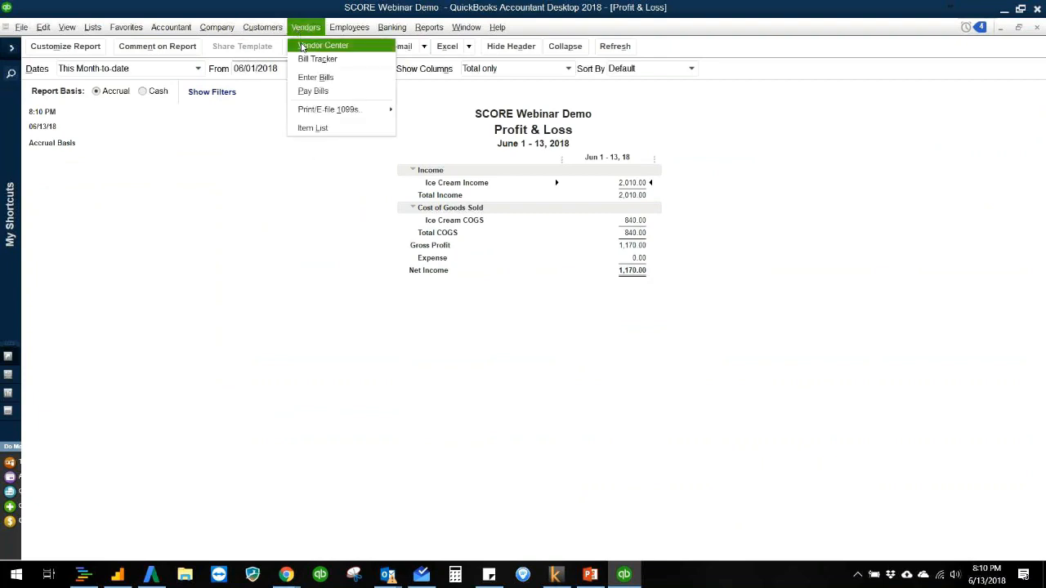
left_click(301, 45)
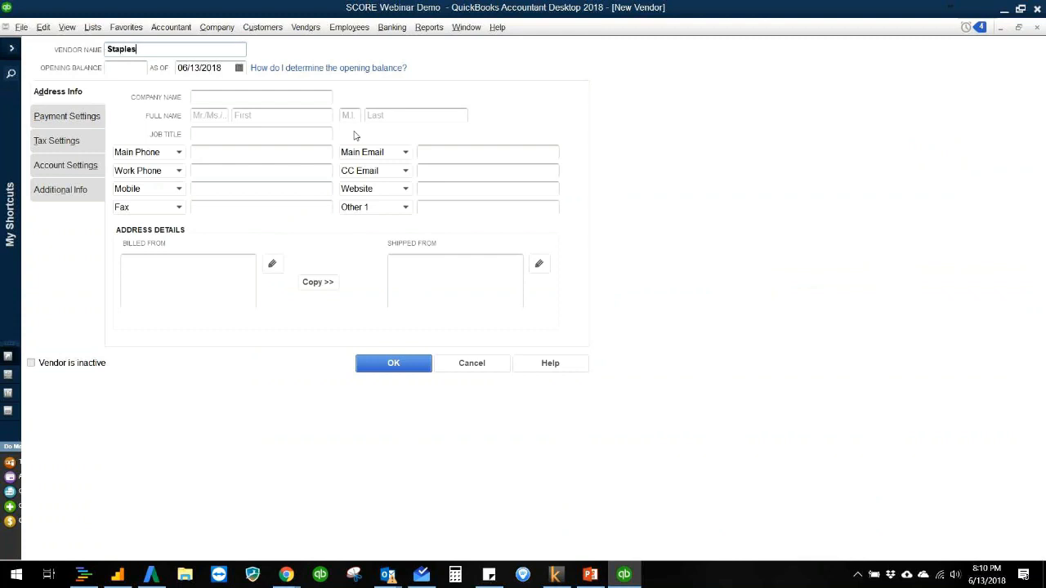
left_click(394, 364)
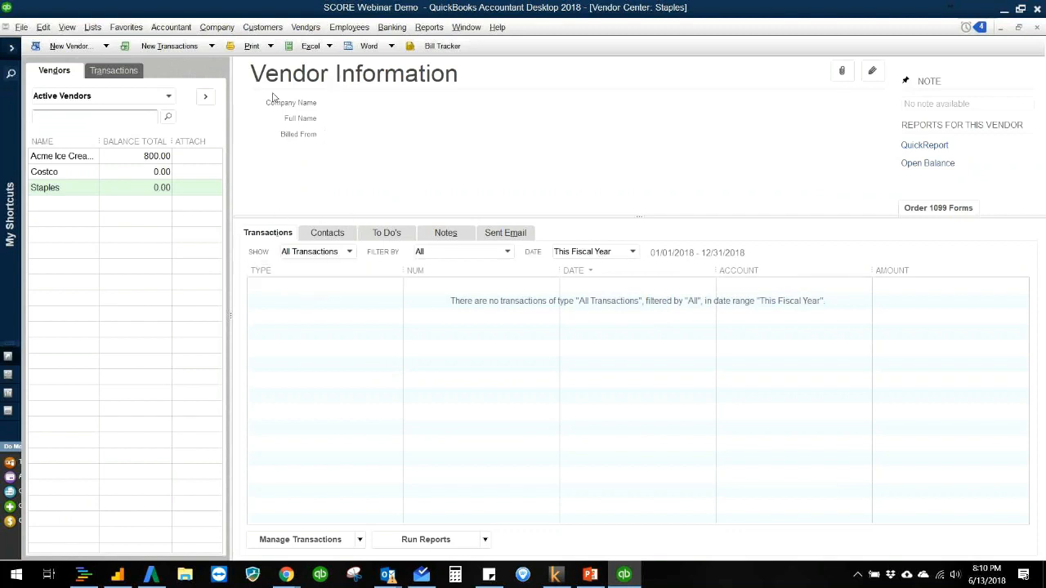
left_click(203, 49)
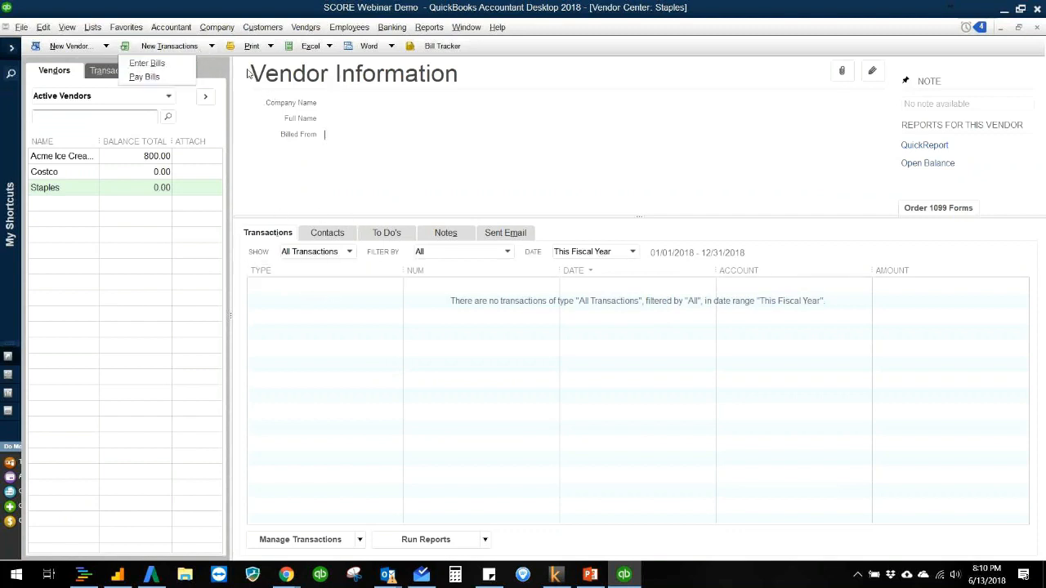
left_click(317, 137)
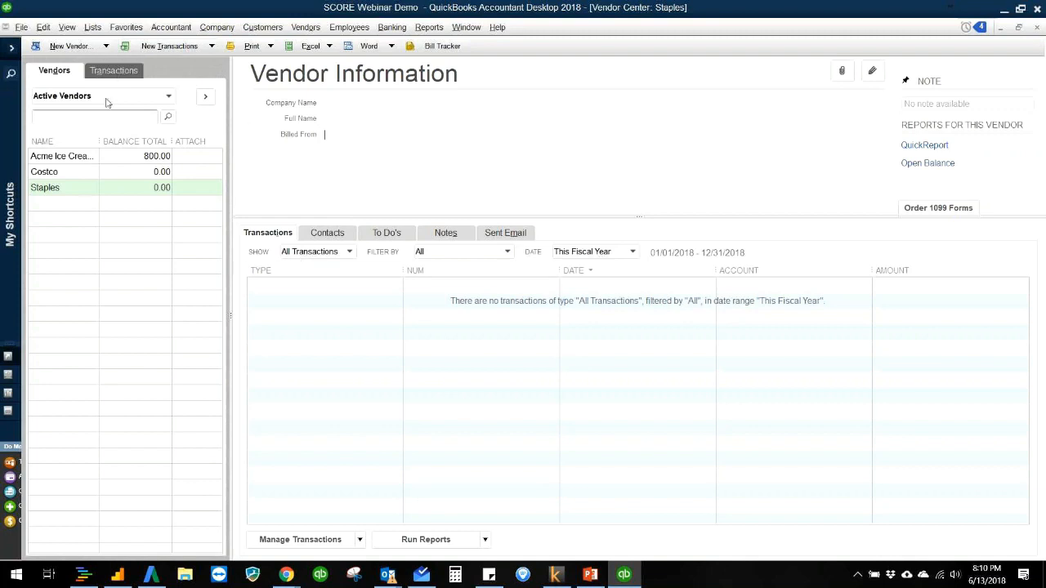
right_click(92, 190)
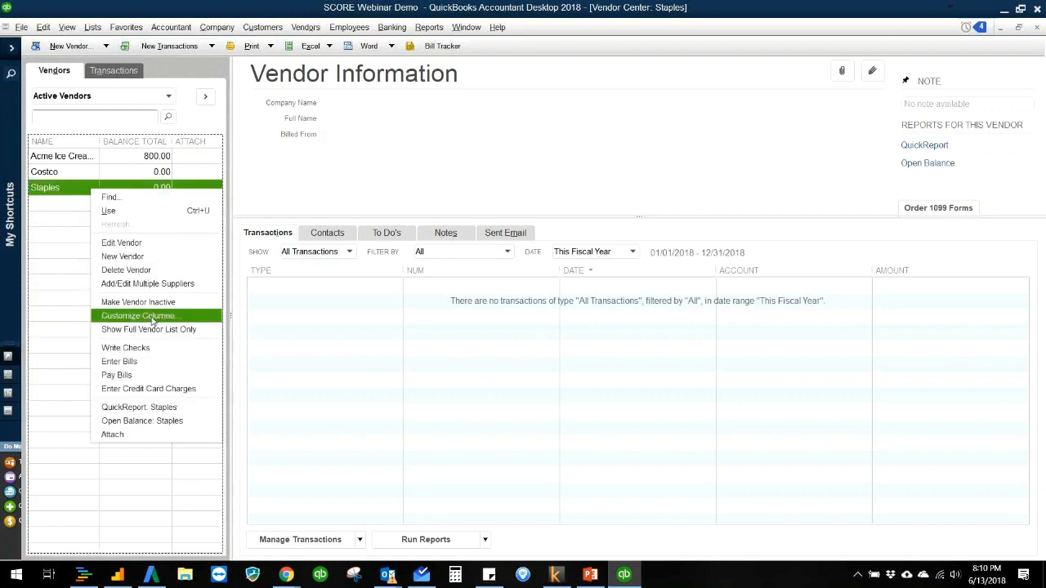
left_click(186, 351)
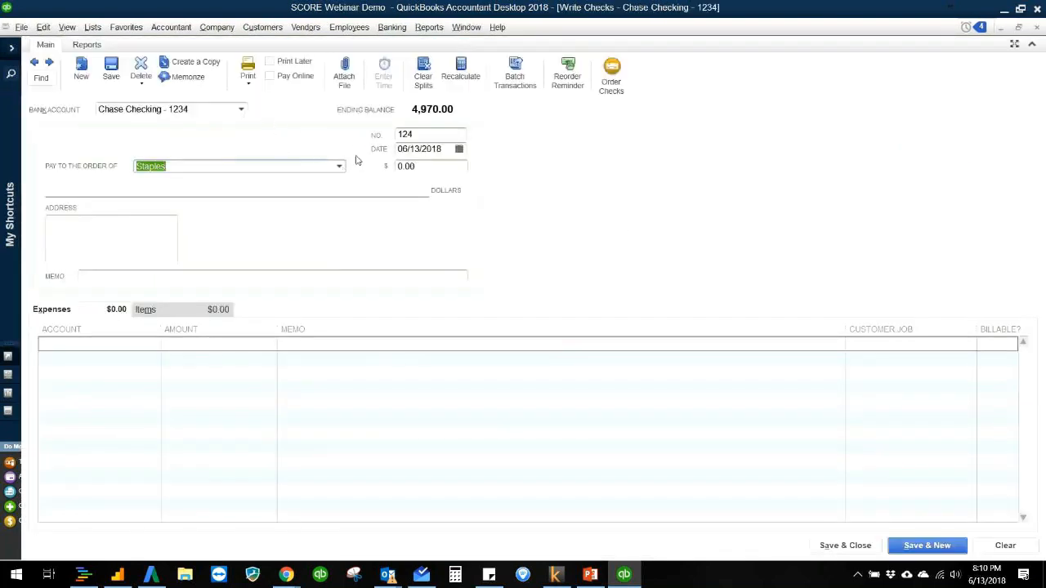
key("Escape")
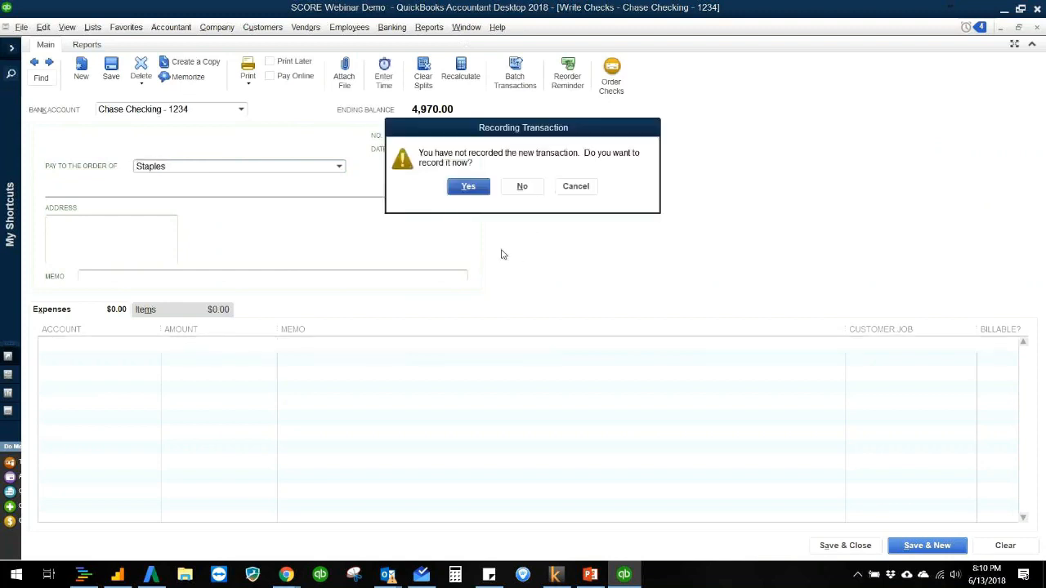
left_click(520, 188)
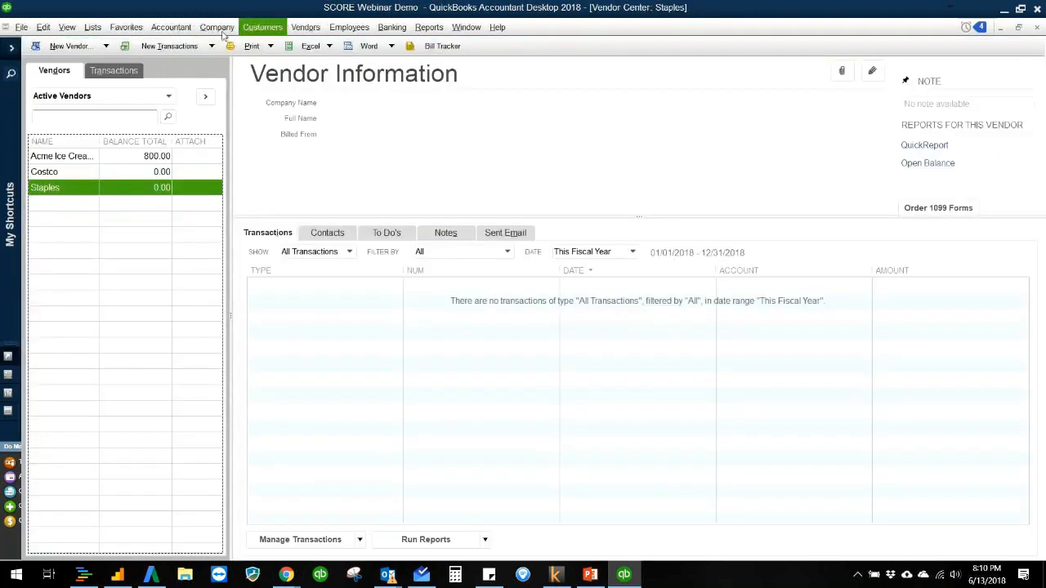
Step: Add a Credit Card account named Chase CC - 5678 to the chart of accounts and decline the bank feed setup
left_click(99, 31)
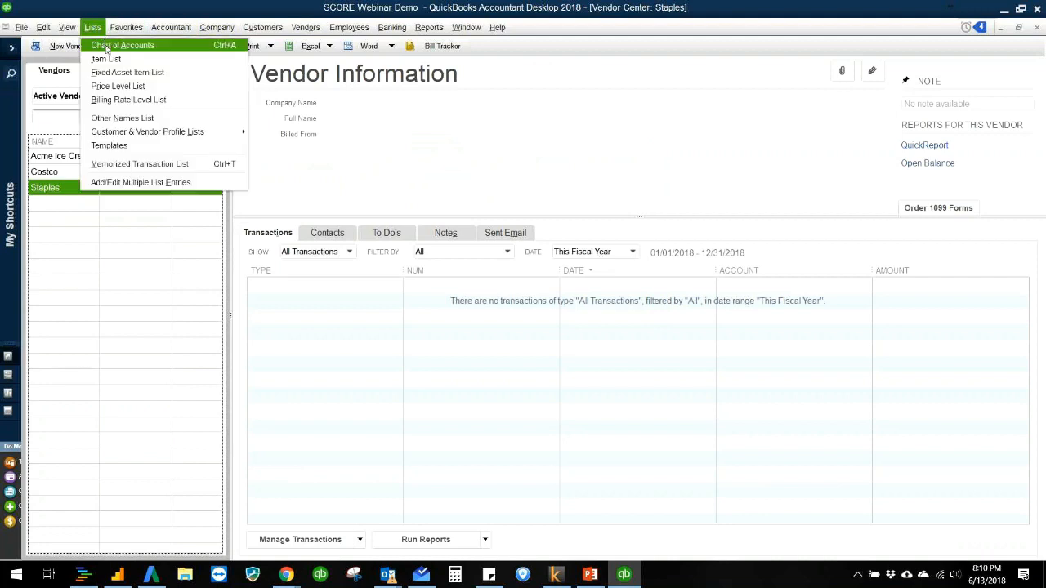
left_click(110, 45)
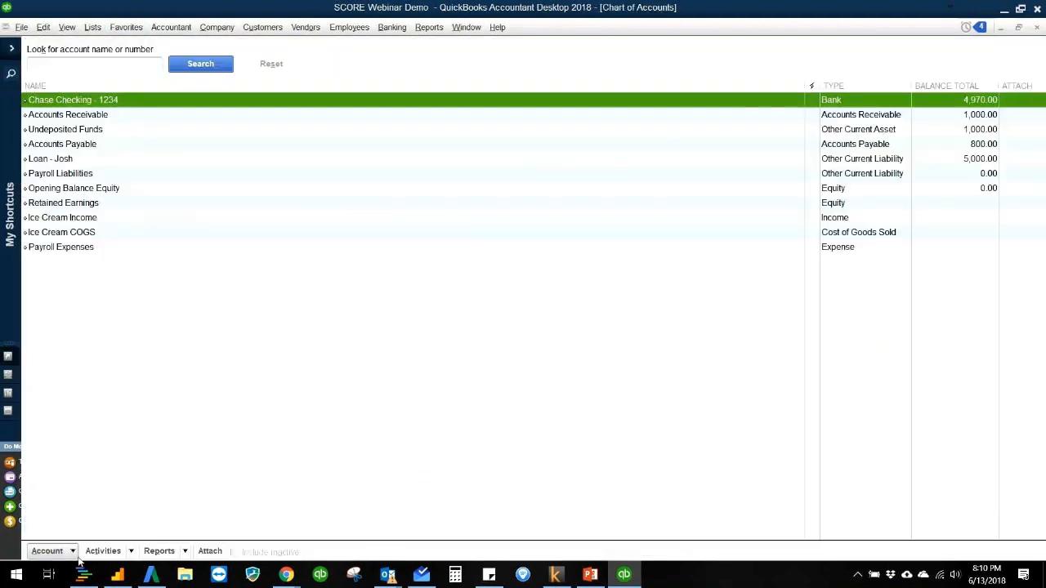
left_click(72, 551)
left_click(82, 357)
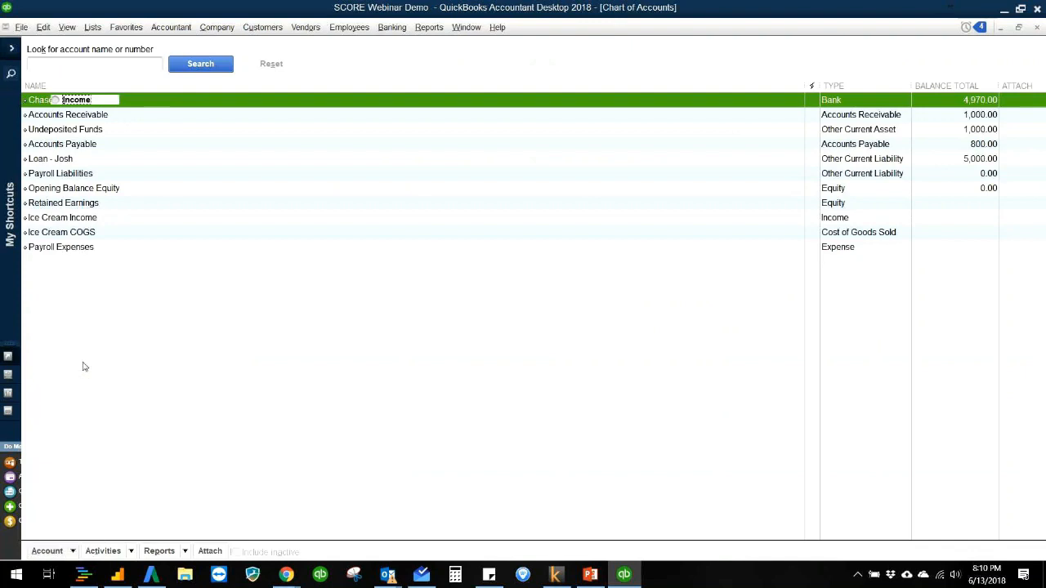
left_click(67, 214)
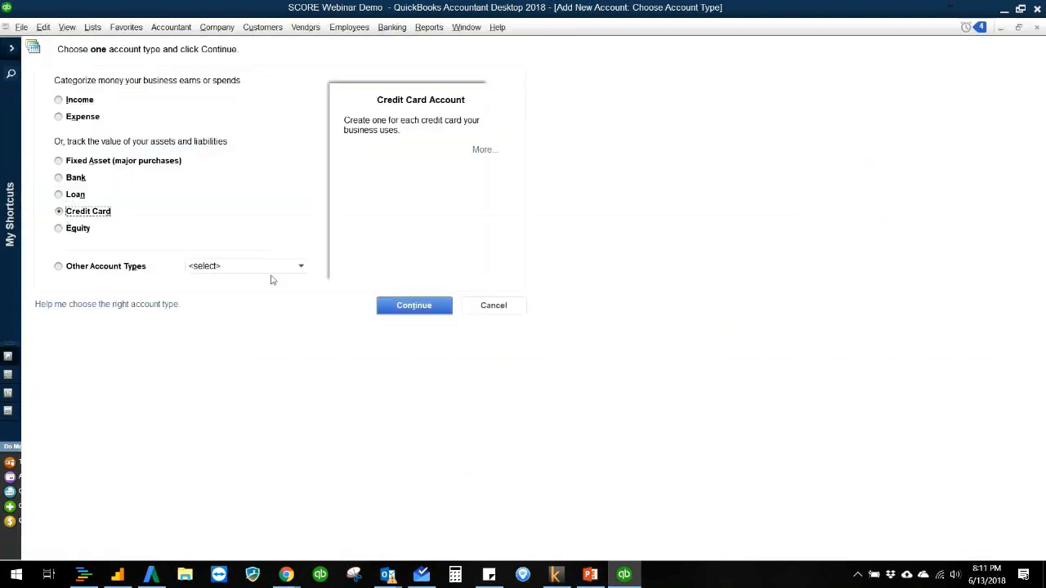
left_click(394, 307)
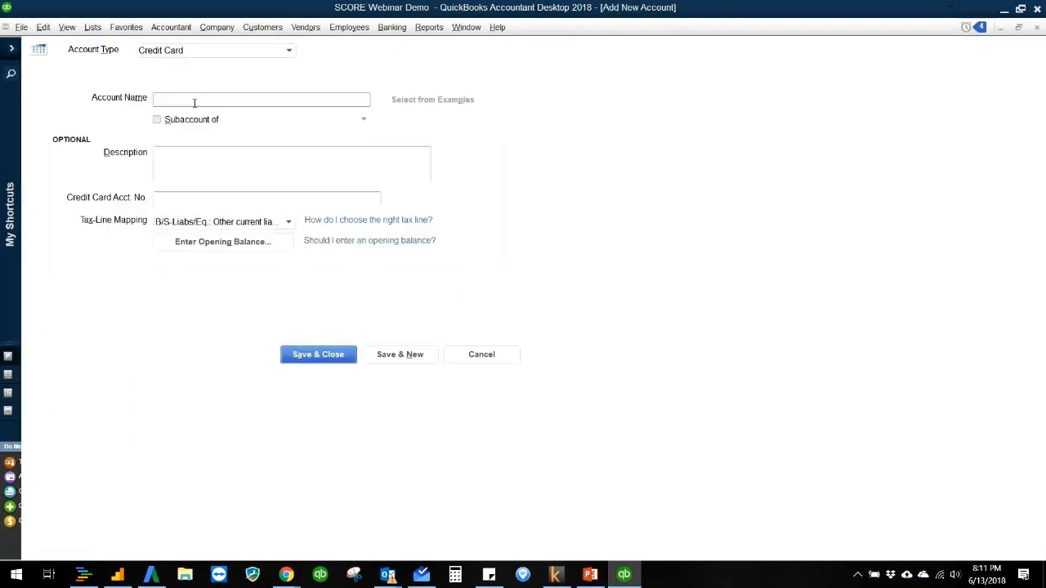
type("Chase CC - 5678")
left_click(298, 355)
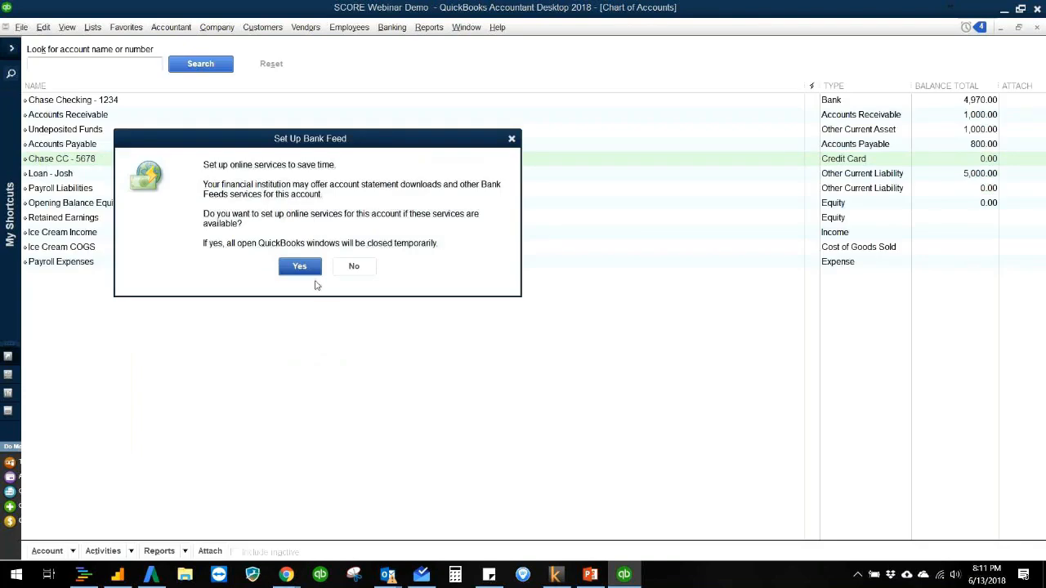
left_click(355, 268)
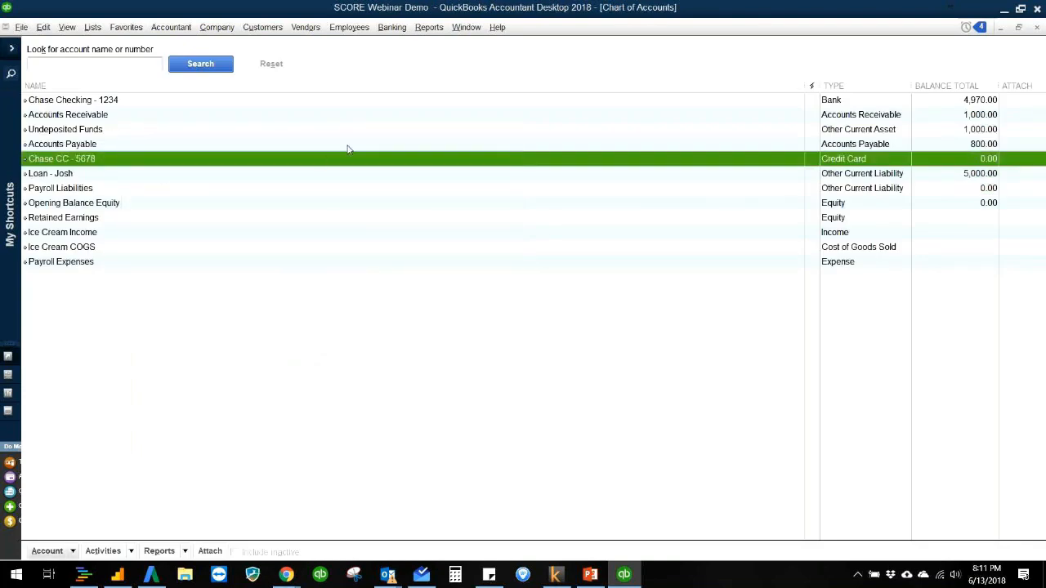
Step: Start a credit card charge on Chase CC - 5678 with Staples as the vendor purchased from
left_click(362, 88)
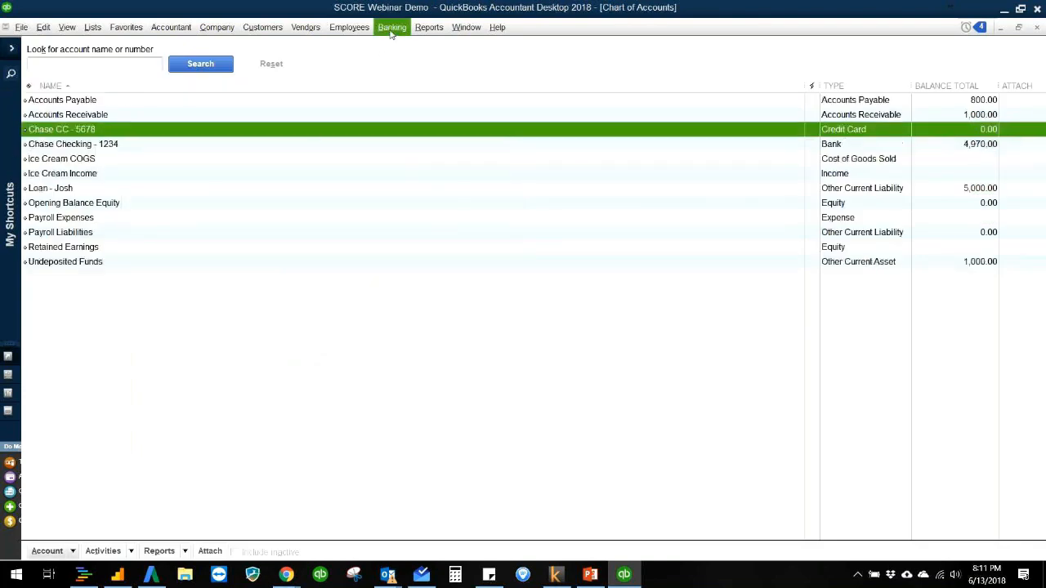
left_click(391, 28)
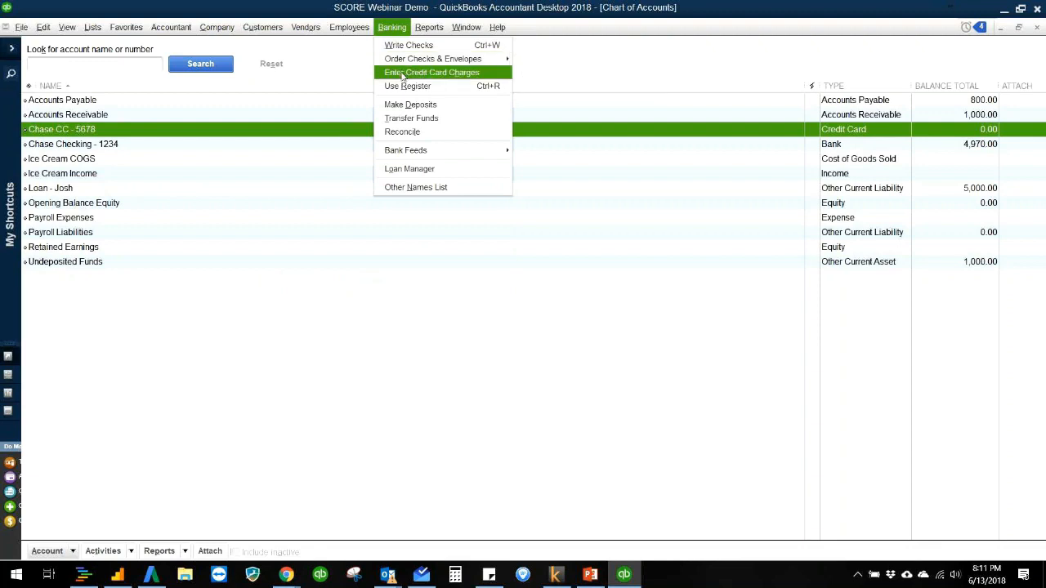
left_click(402, 74)
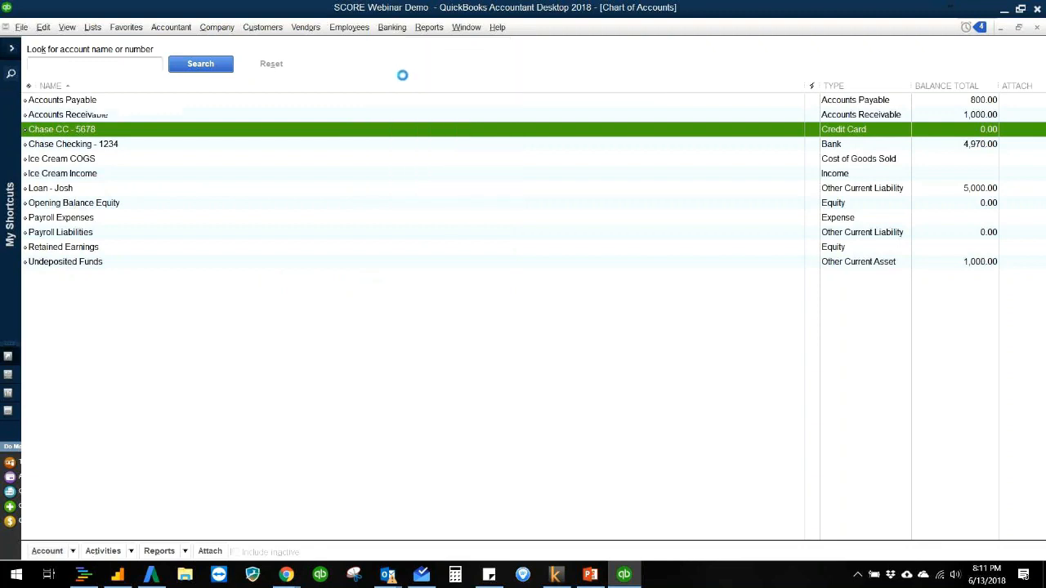
left_click(329, 175)
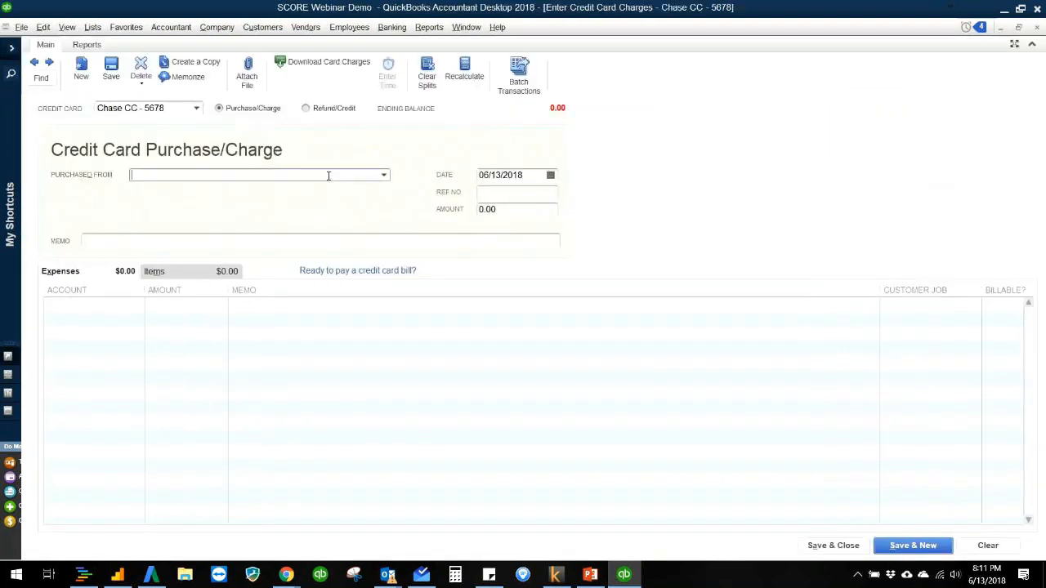
type("St")
key("Tab")
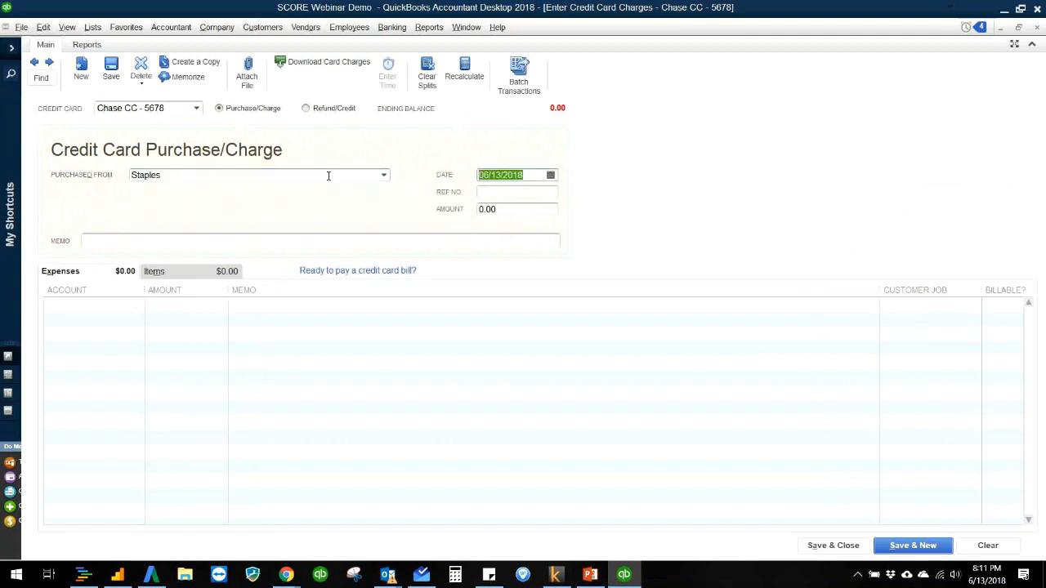
Step: Create a new Expense account named Office Supplies for the first expense line of the Staples charge
left_click(118, 317)
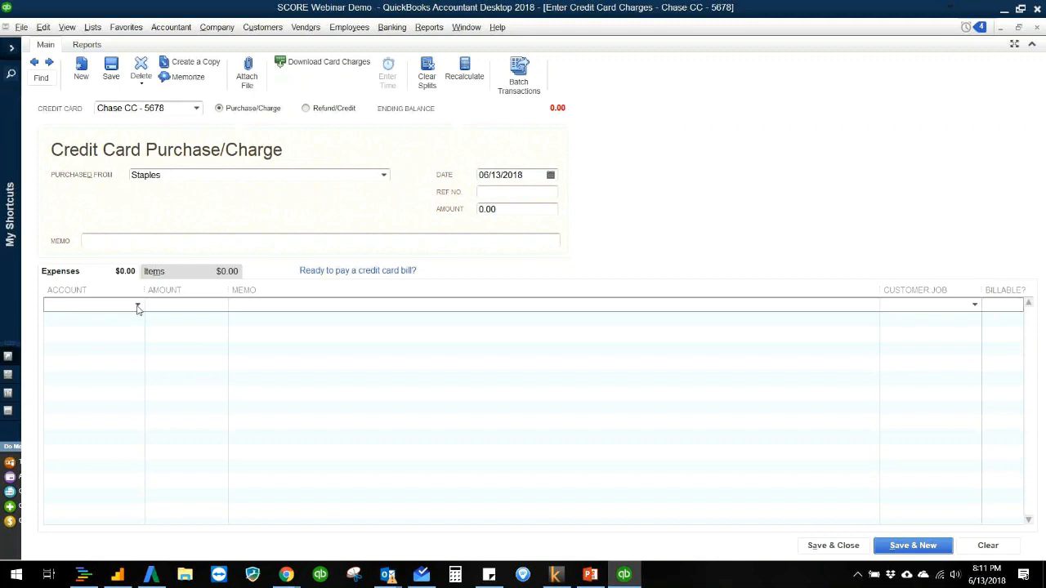
left_click(137, 306)
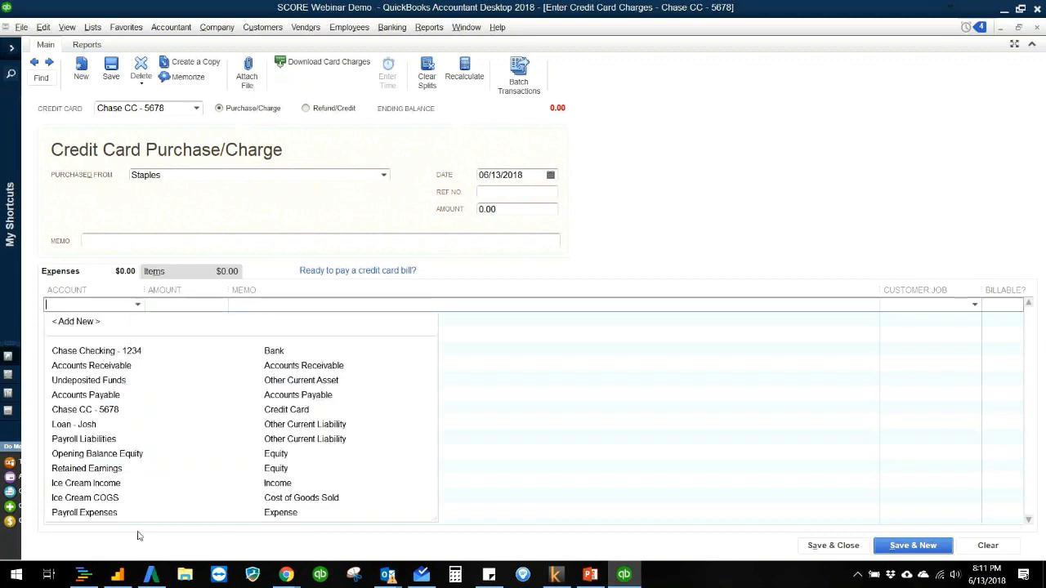
left_click(74, 322)
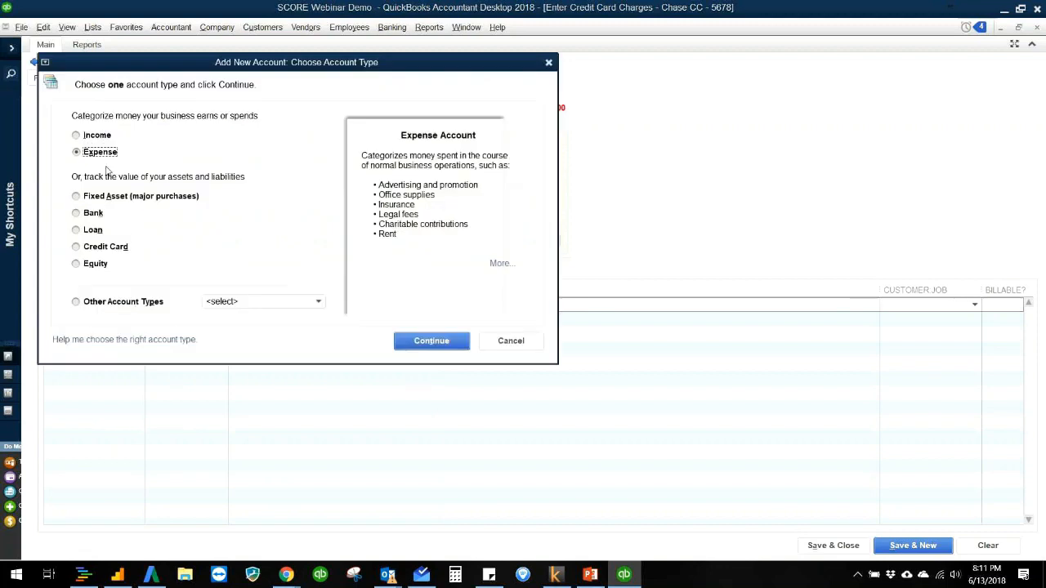
left_click(429, 341)
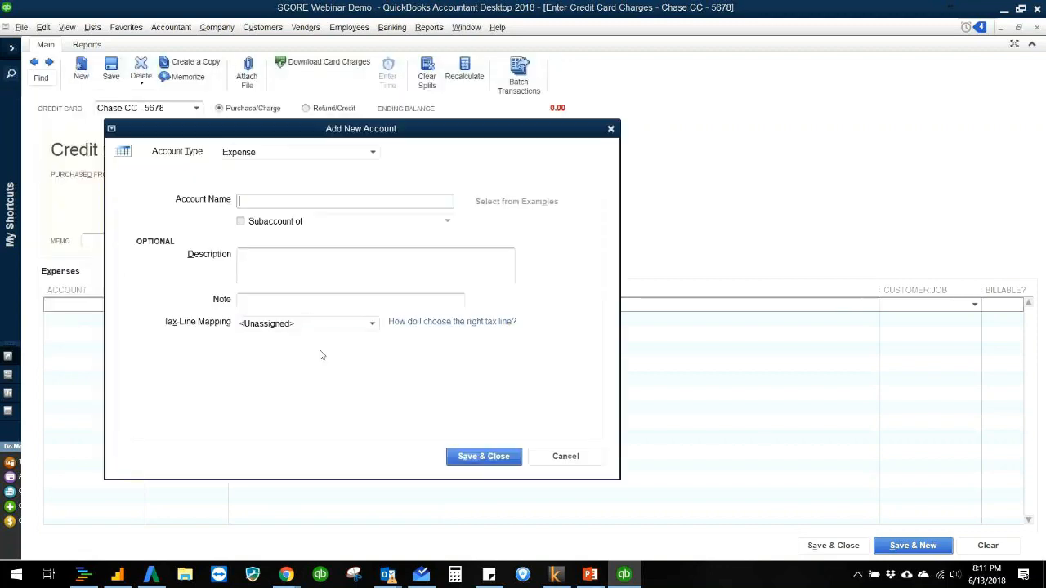
type("Office Supplies")
left_click(469, 457)
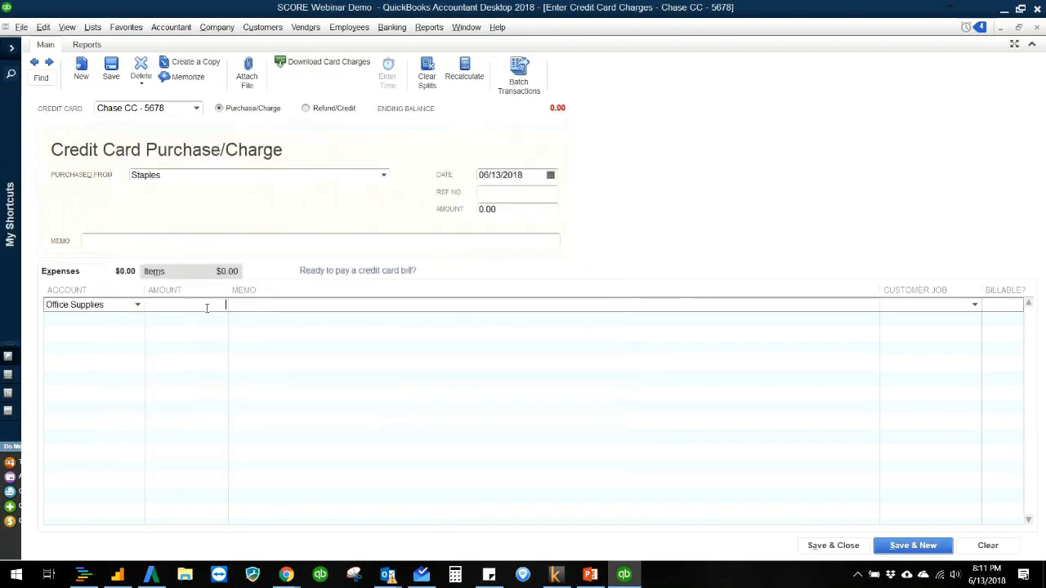
Step: Set the Office Supplies line to 23.50 with the memo Printing Paper, and save and close the Staples charge
left_click(219, 311)
type("23.50")
key("Tab")
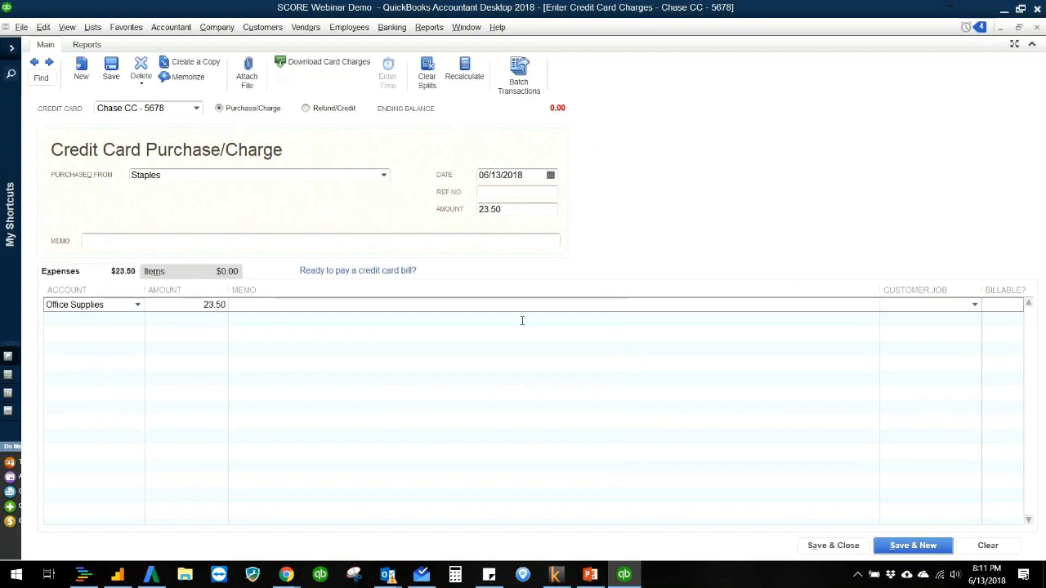
type("Printing Paper")
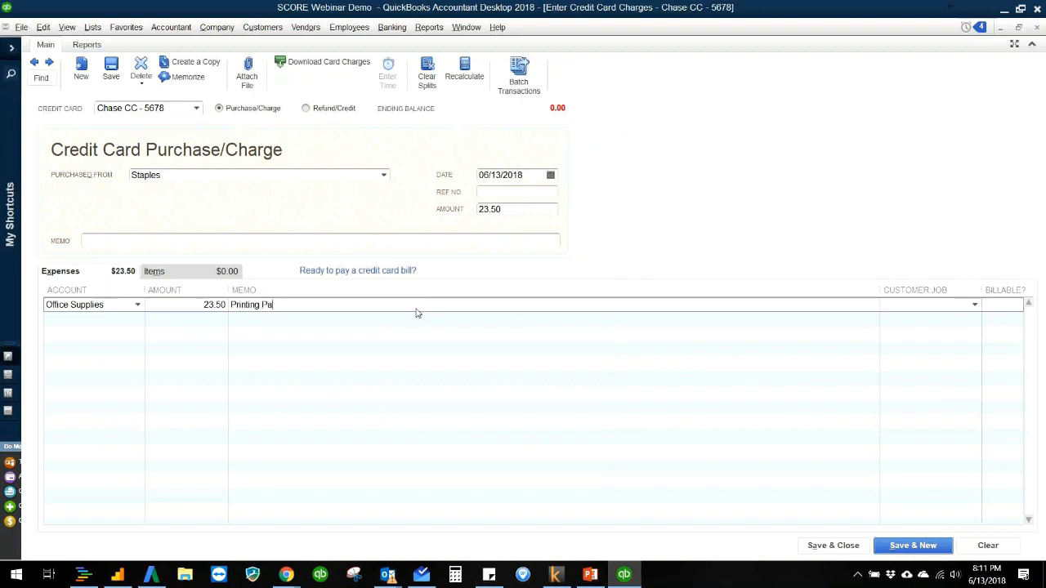
left_click(817, 545)
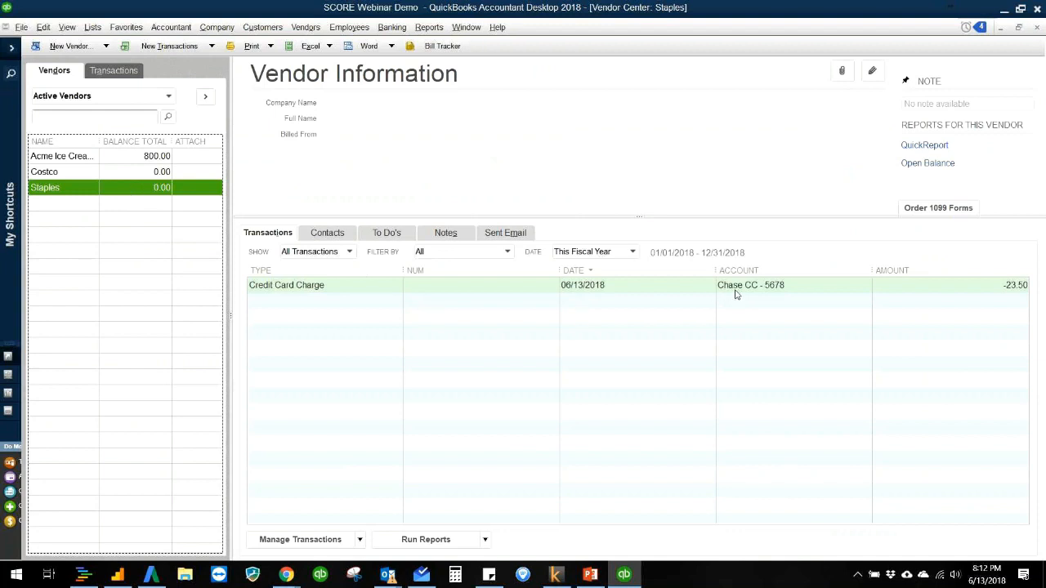
Step: Run the standard Profit & Loss report and review the month-to-date income, cost of goods sold and expenses
left_click(524, 177)
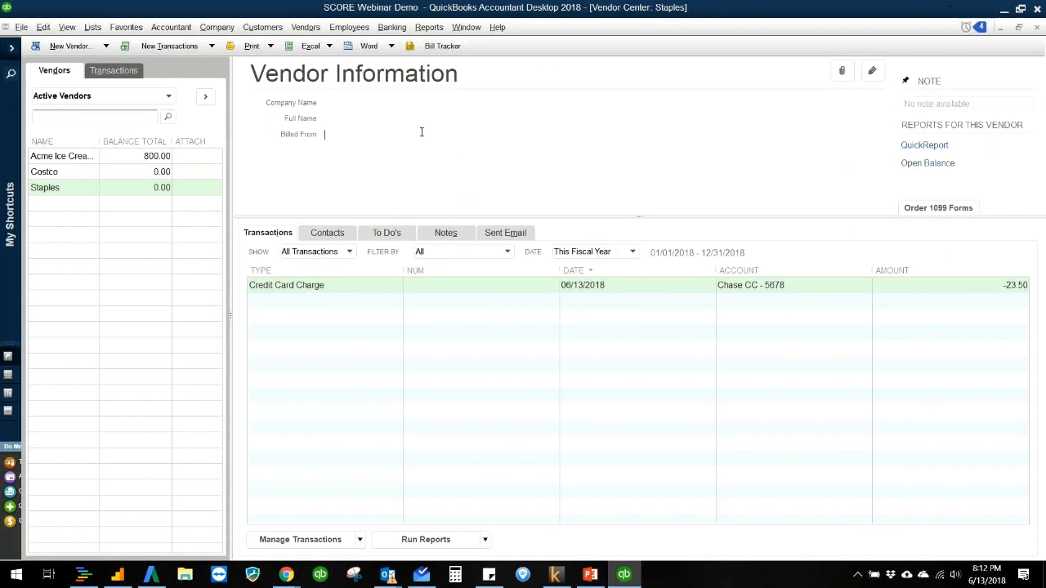
left_click(429, 27)
mouse_move(450, 147)
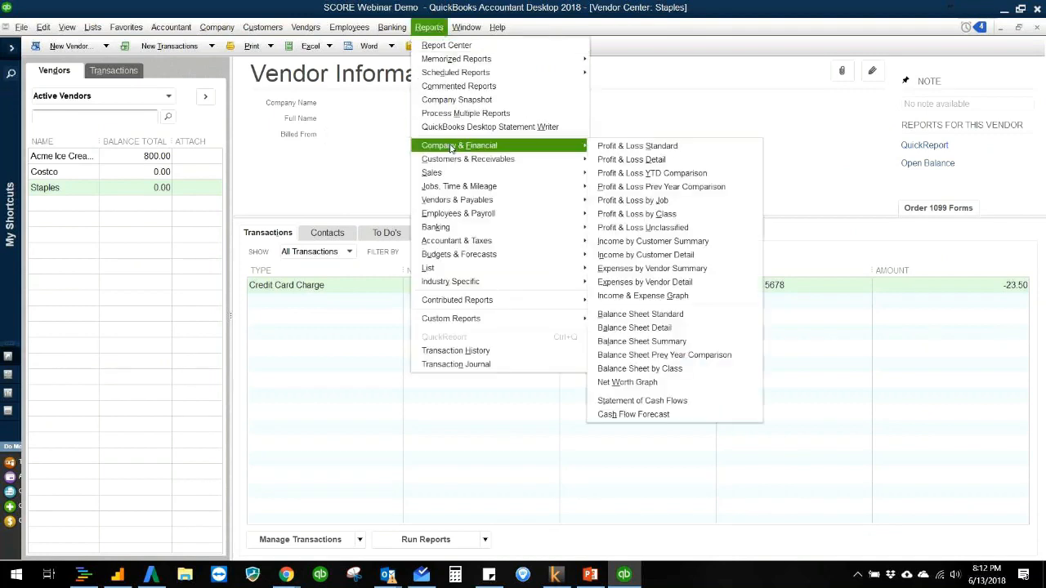
left_click(618, 147)
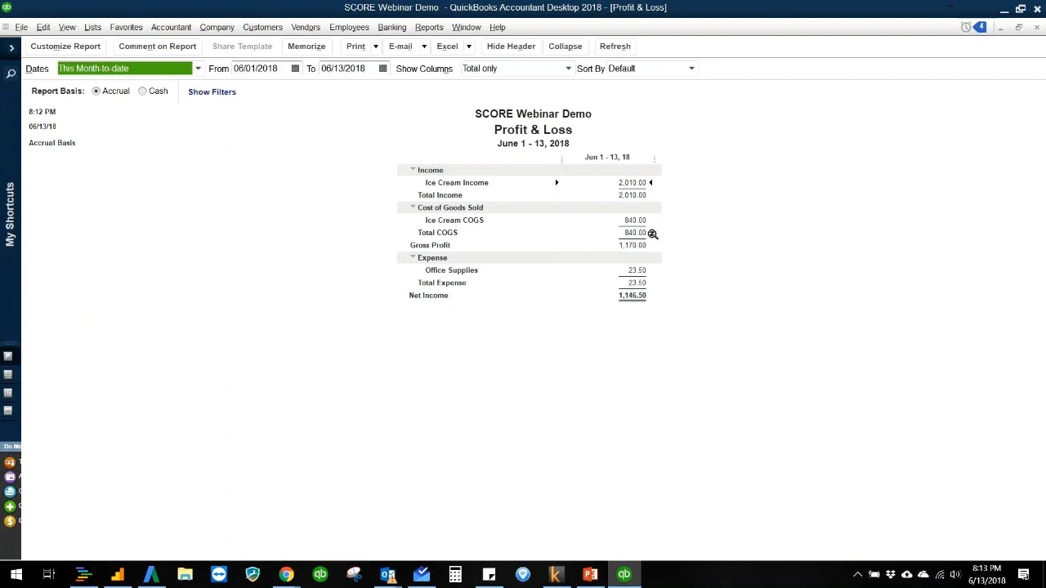
left_click(478, 333)
Step: Run the standard Balance Sheet report, review the assets, liabilities and equity, and close it
left_click(426, 29)
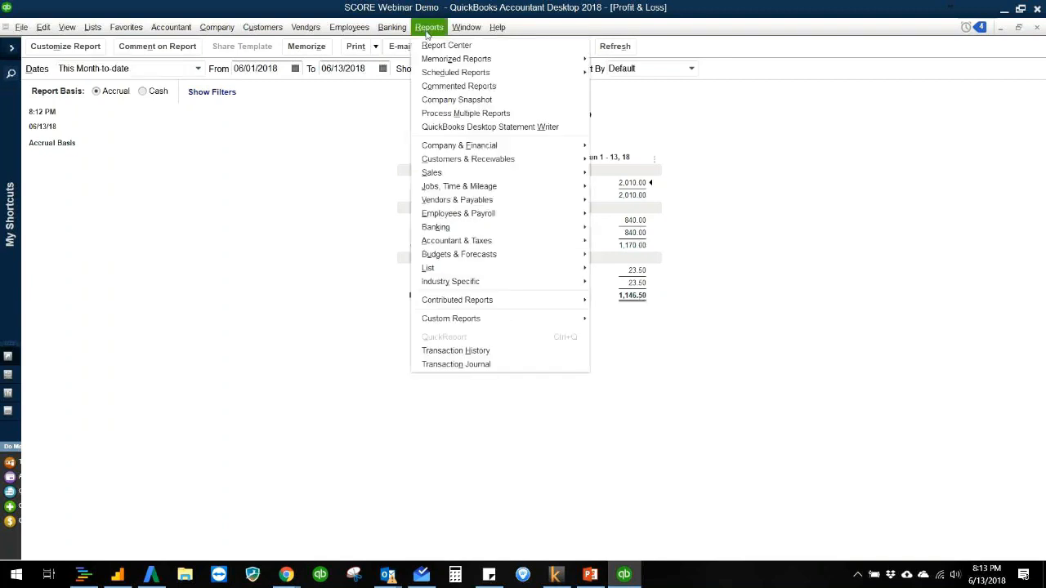
left_click(278, 316)
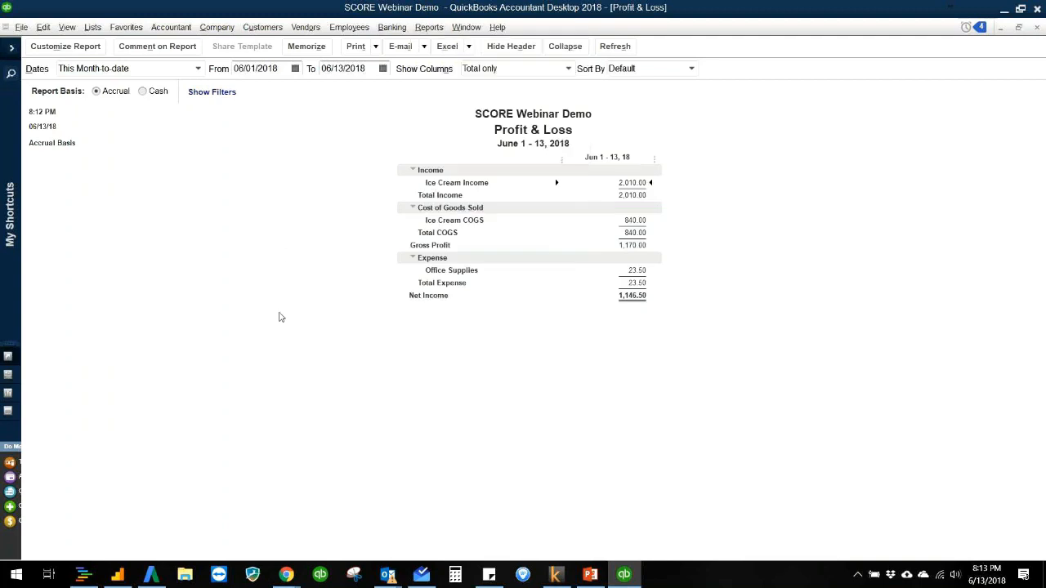
left_click(429, 27)
mouse_move(523, 148)
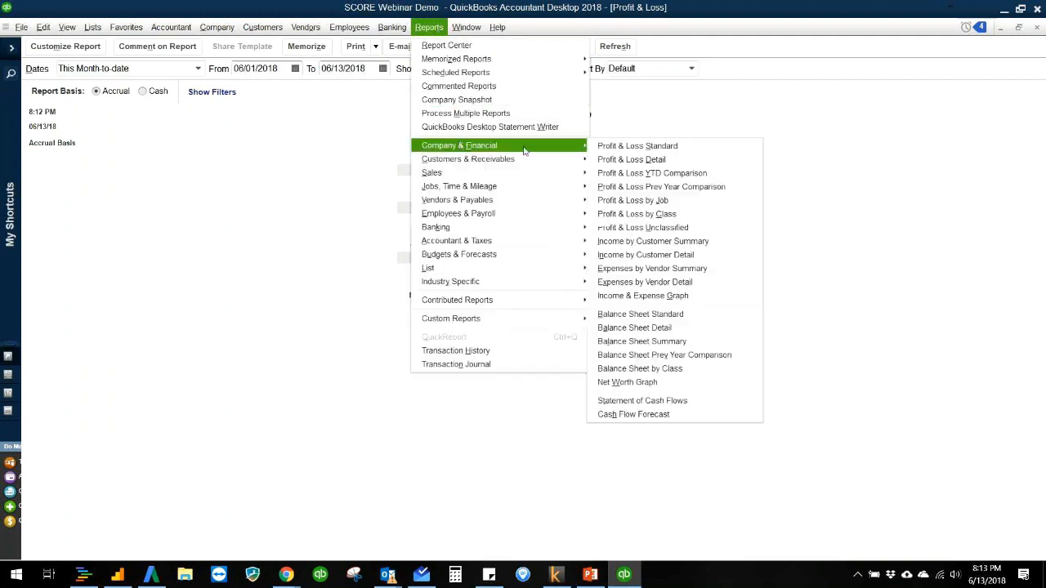
left_click(713, 313)
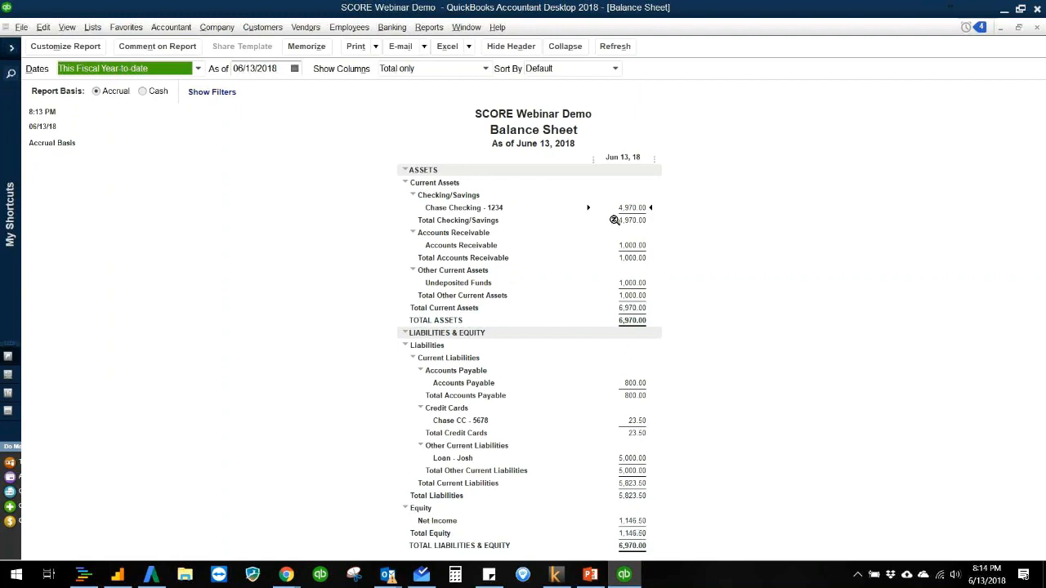
left_click(708, 396)
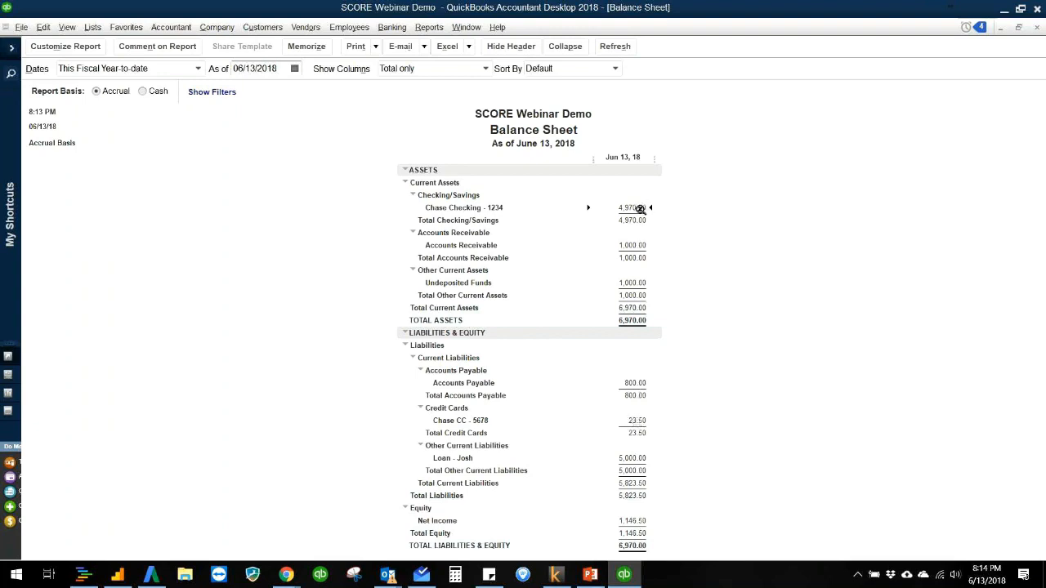
key("Escape")
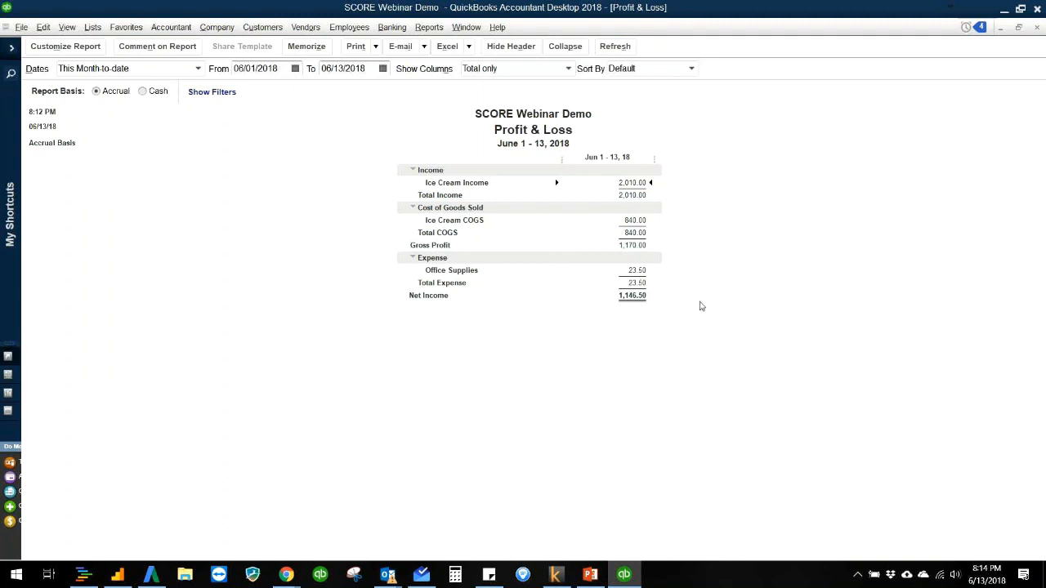
Step: Open the transaction detail behind the Ice Cream Income amount in the Profit & Loss report, and close it
double_click(631, 182)
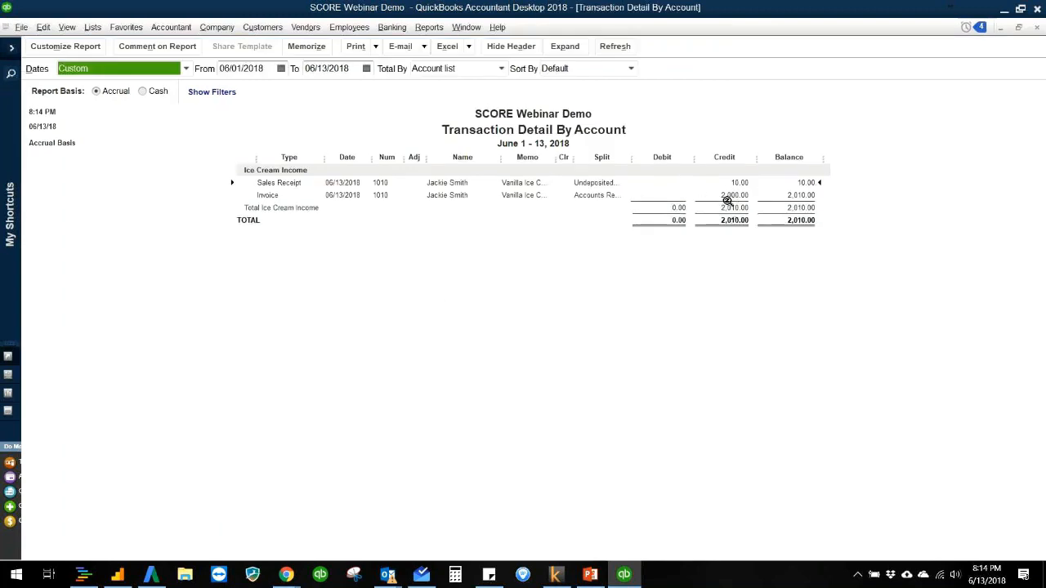
key("Escape")
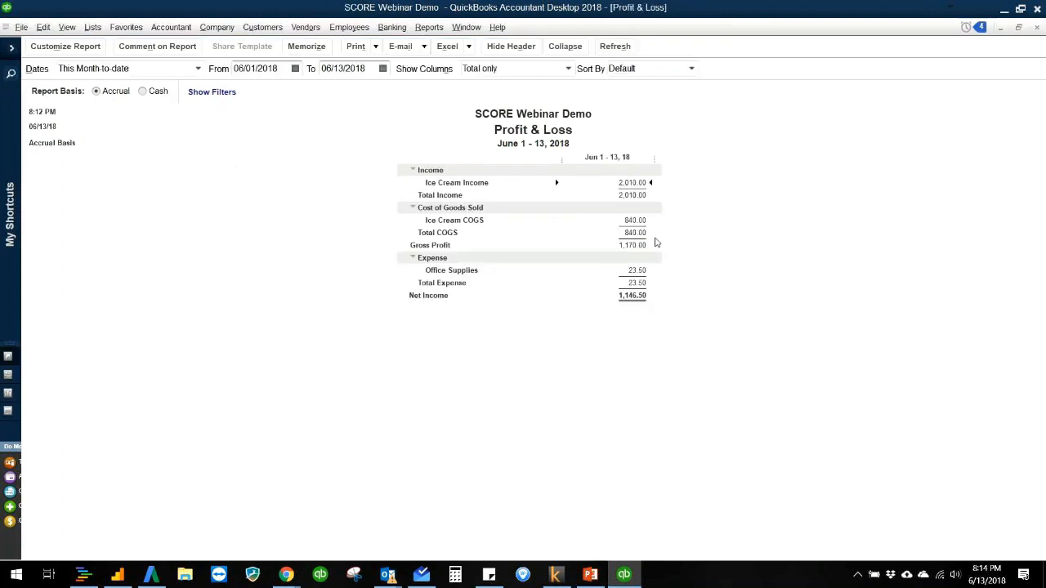
Step: Open the chart of accounts from the home page, view the QuickReport for the Office Supplies account, and close that report
left_click(214, 28)
left_click(225, 47)
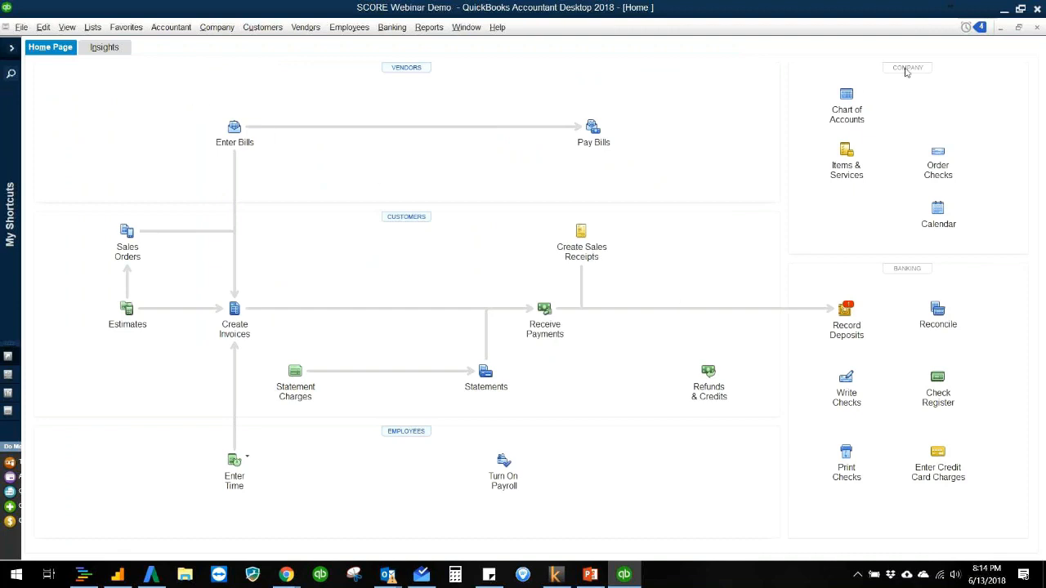
left_click(847, 100)
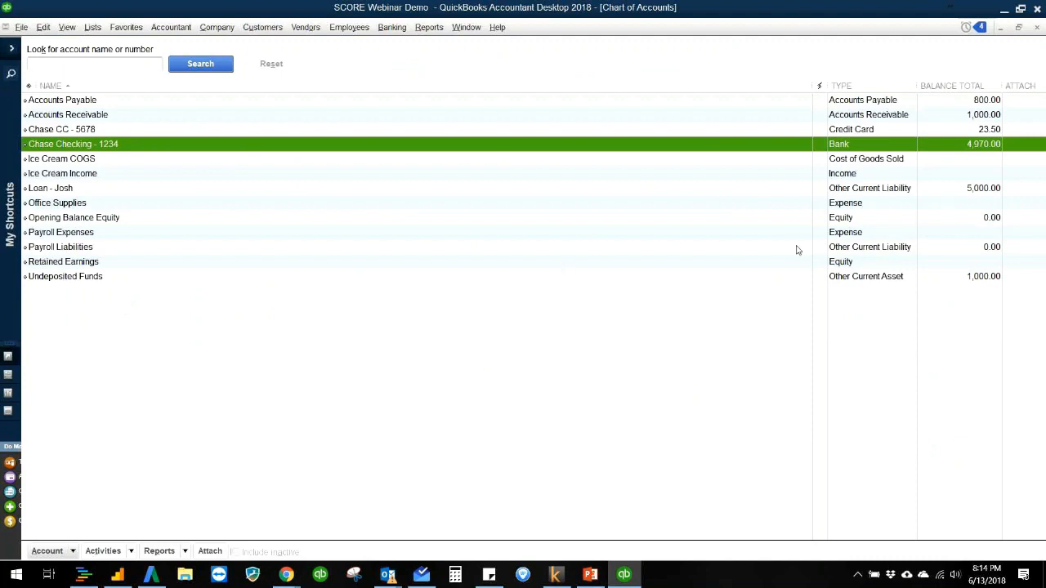
left_click(848, 249)
left_click(850, 219)
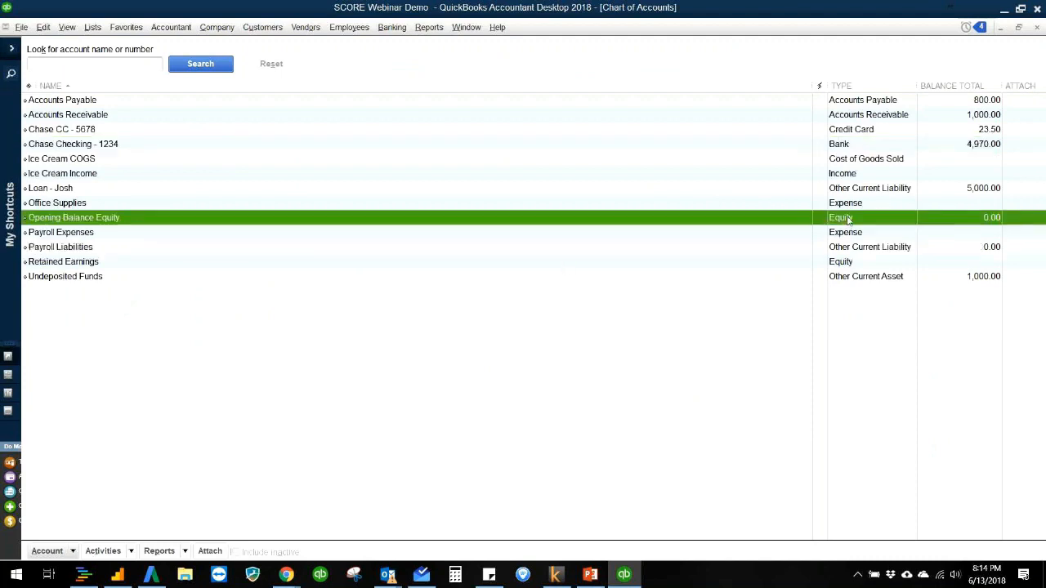
left_click(850, 205)
double_click(851, 205)
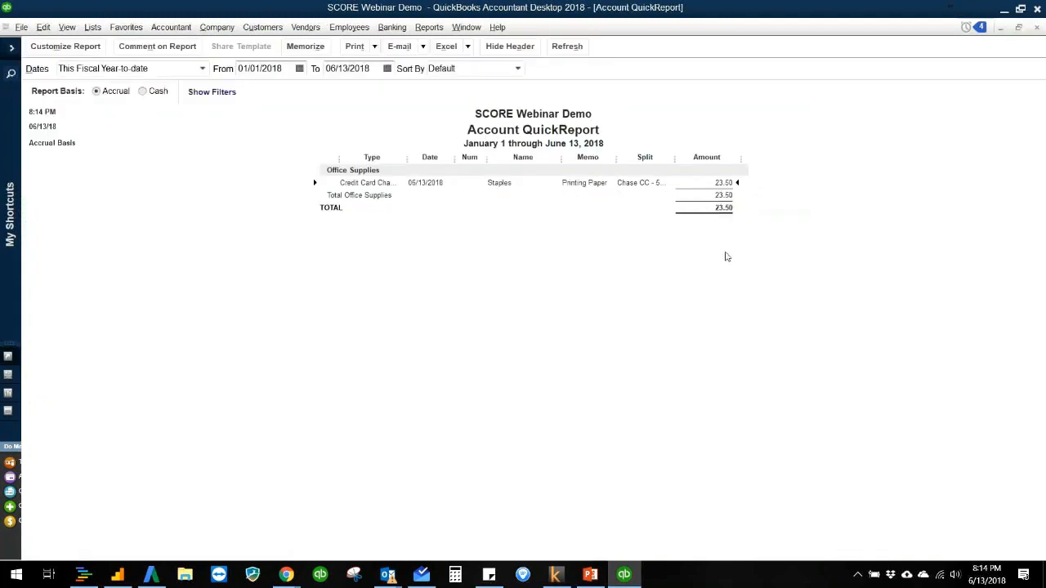
key("Escape")
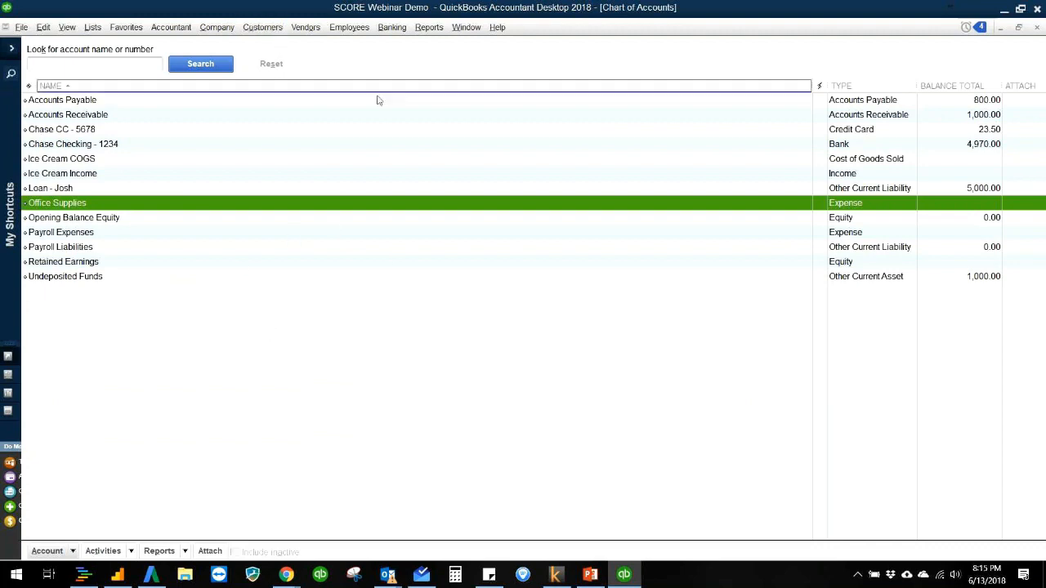
Step: Start a check from Chase Checking - 1234 for 500.00, quick-adding ABC Rentals as the payee
left_click(224, 31)
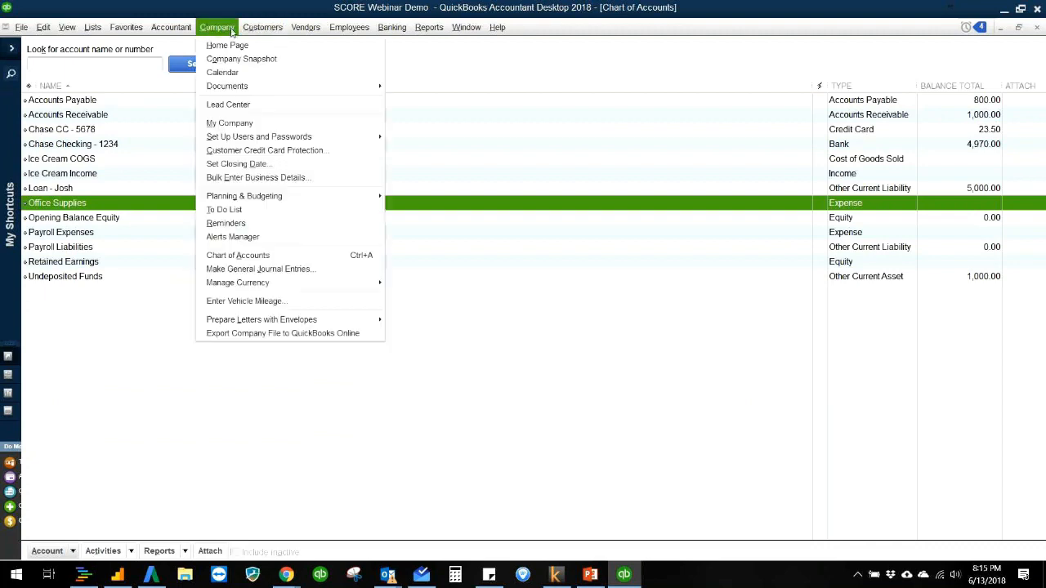
left_click(401, 45)
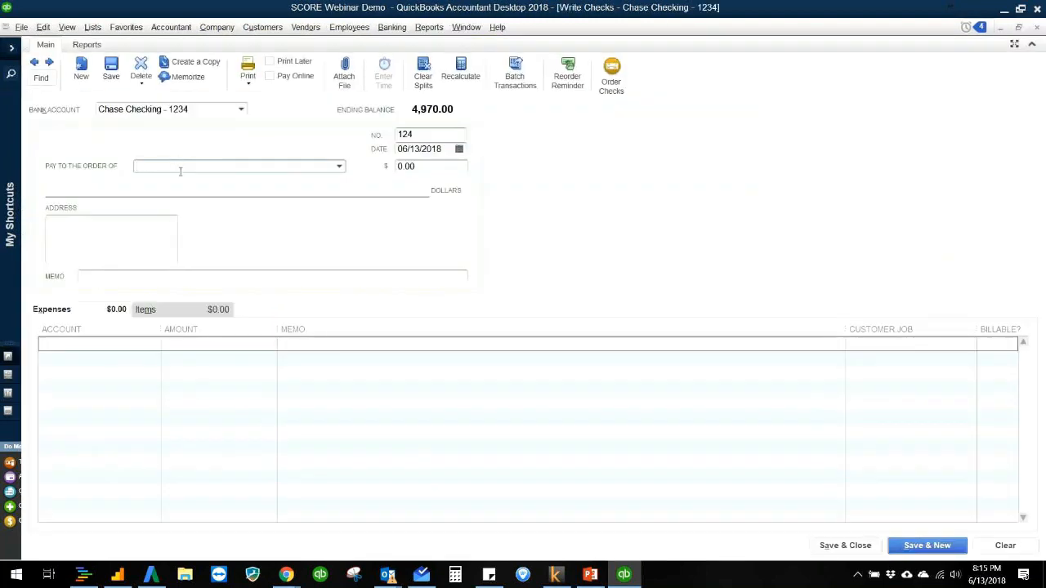
type("ABC Rentals")
key("Tab")
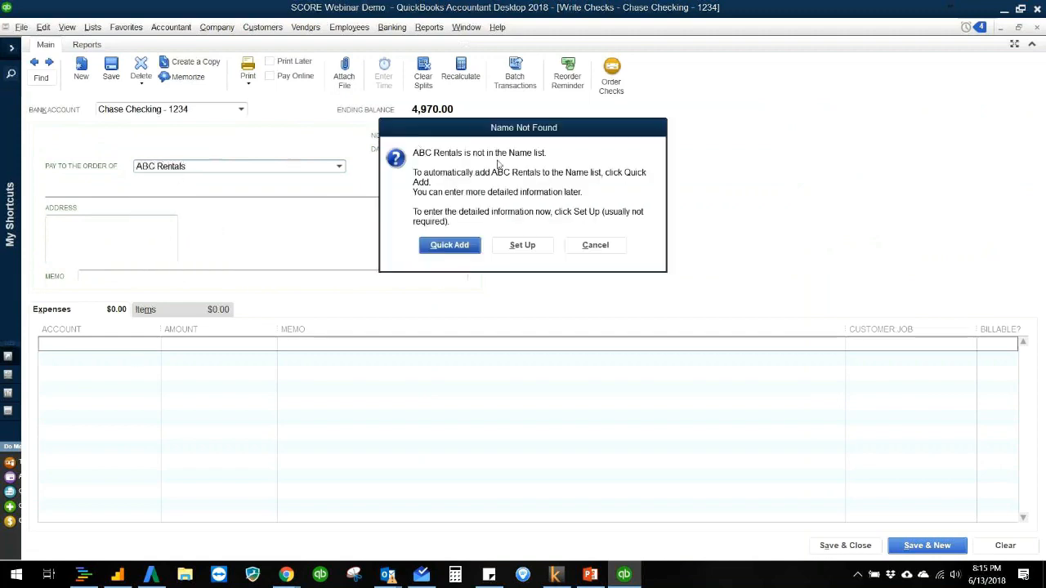
left_click(471, 251)
left_click(502, 274)
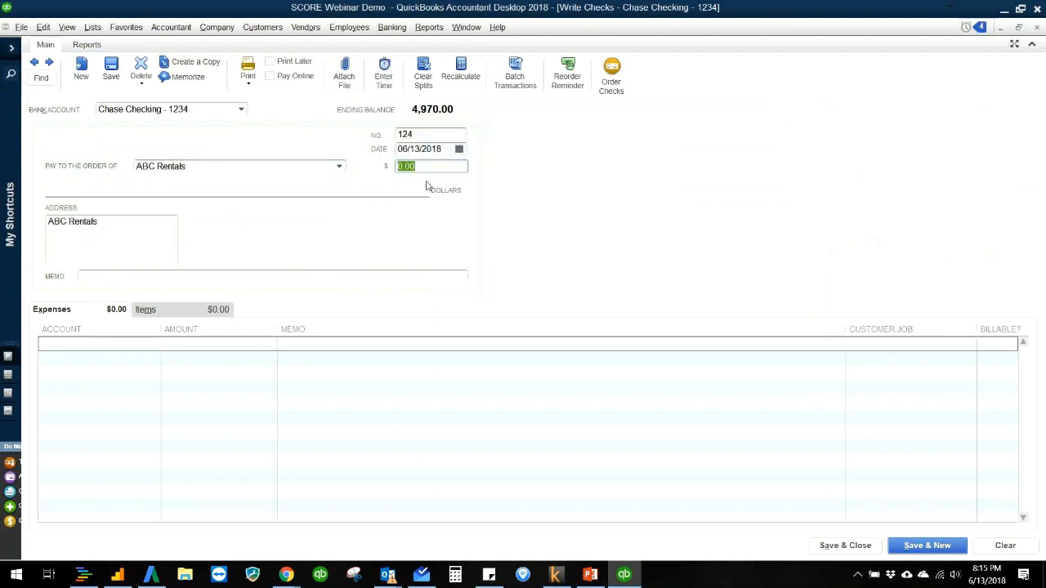
type("500")
key("Tab")
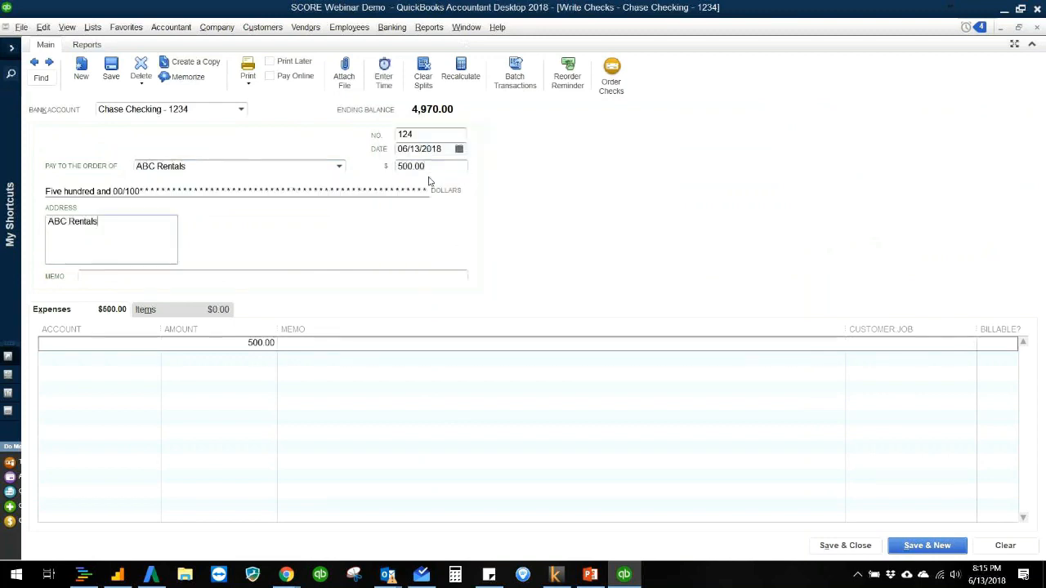
Step: Assign the check's expense line to a new Expense account named Rent Expense, and save and close the check
left_click(136, 345)
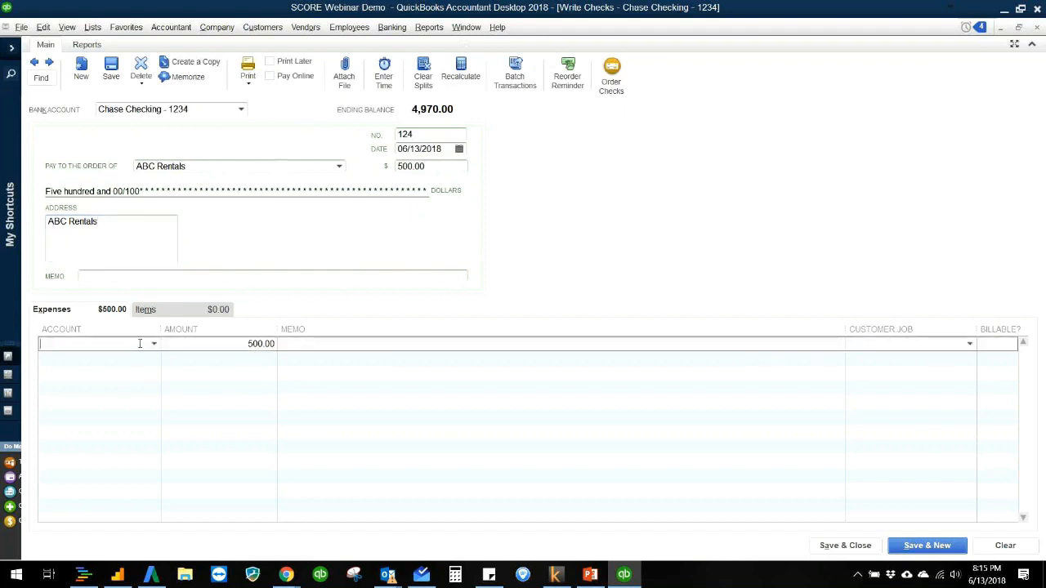
type("Rent Expense")
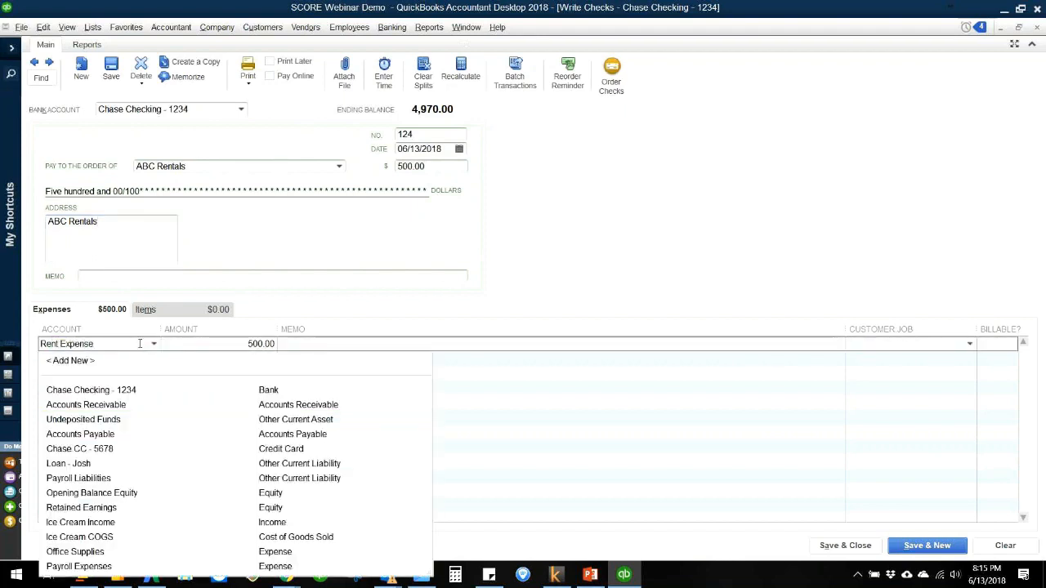
key("Tab")
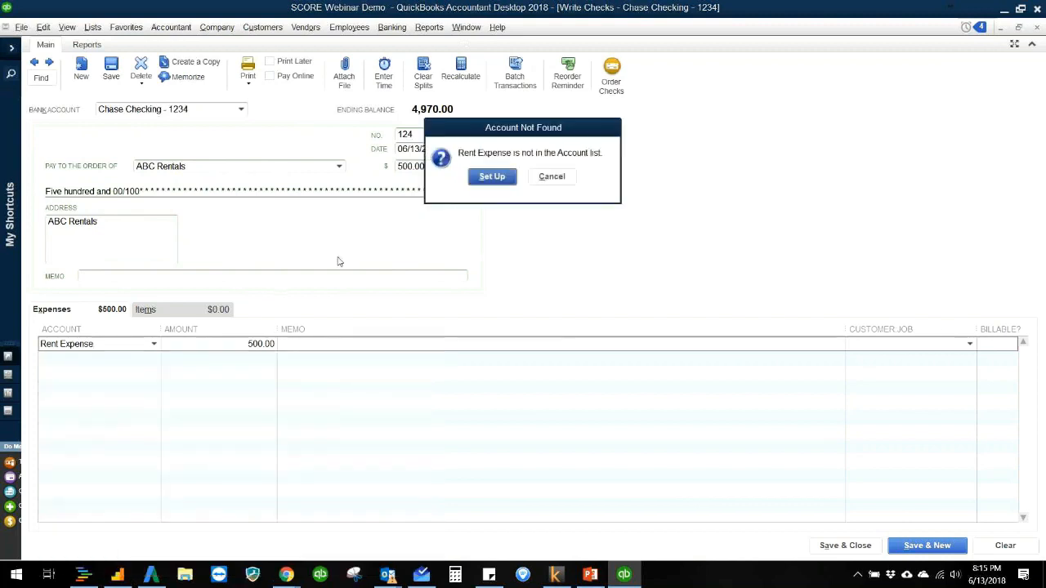
left_click(492, 178)
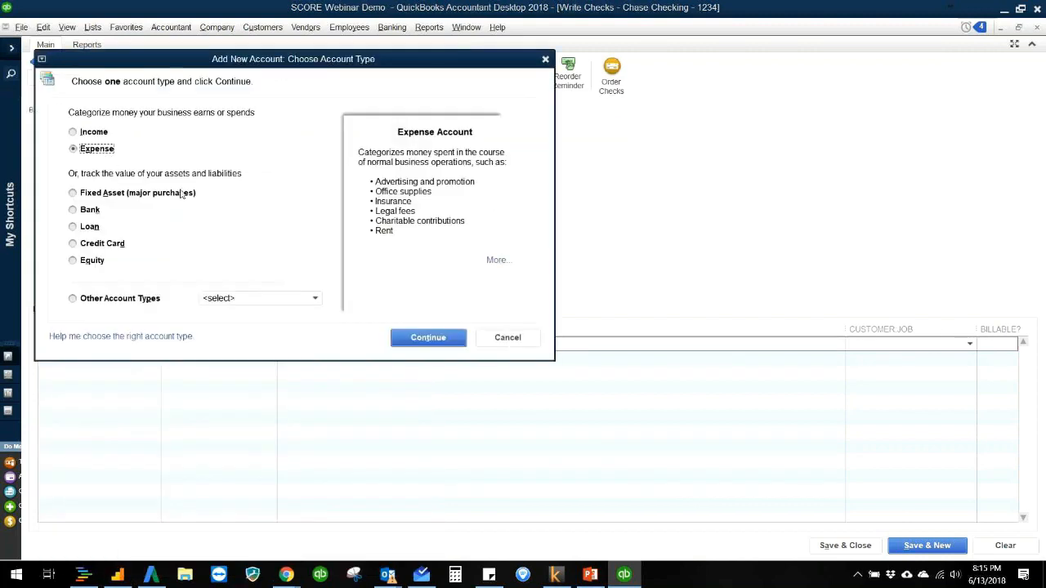
left_click(437, 338)
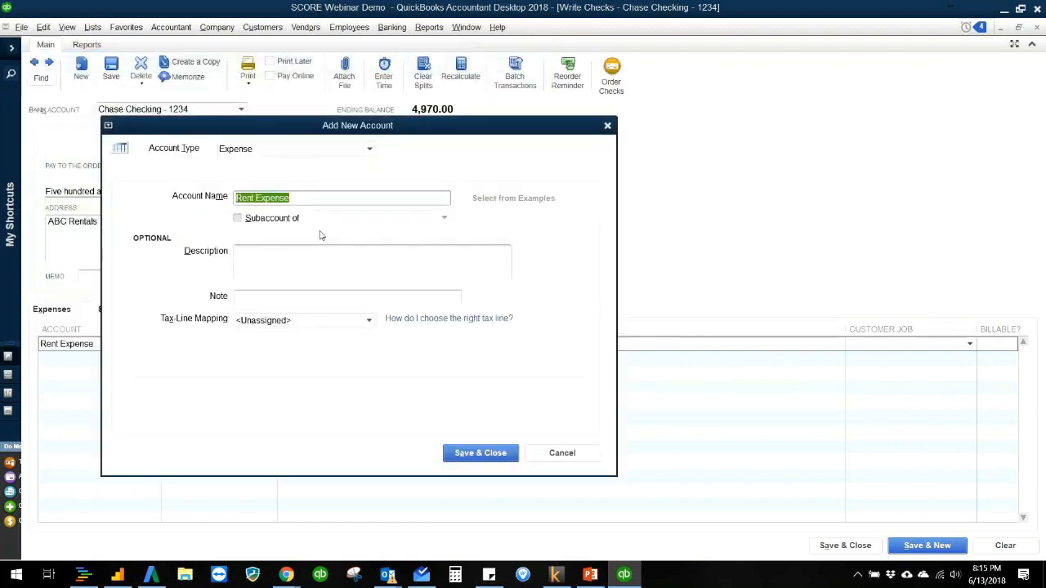
left_click(468, 455)
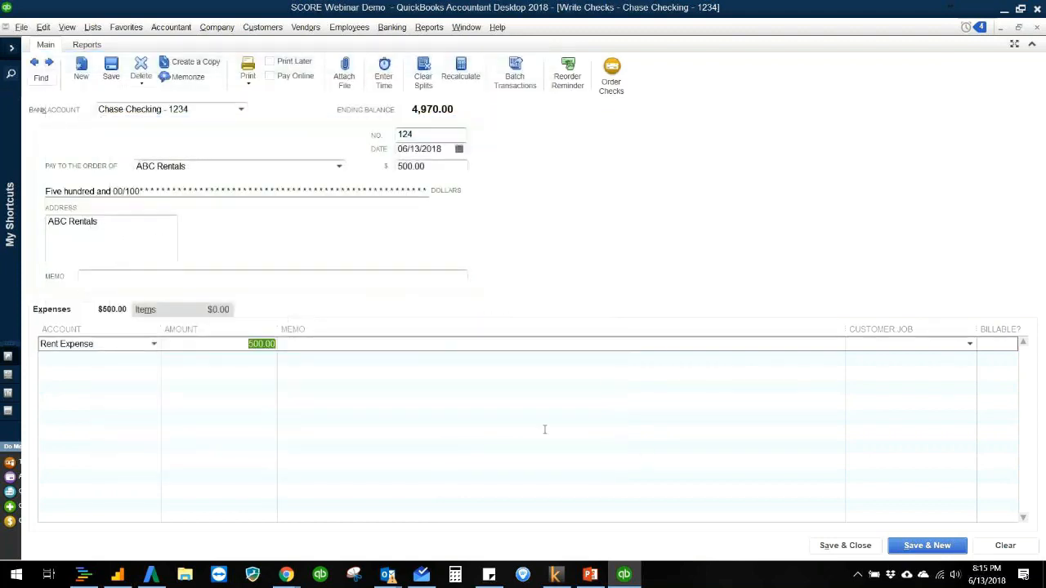
left_click(825, 548)
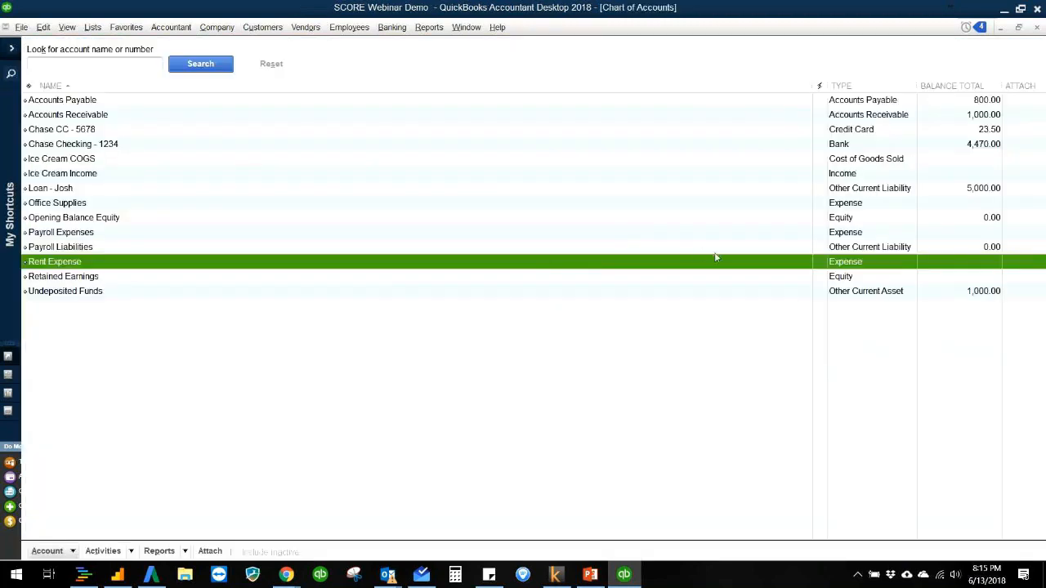
Step: Run the standard Profit & Loss report again to review the expenses including the rent check, and close it
left_click(431, 27)
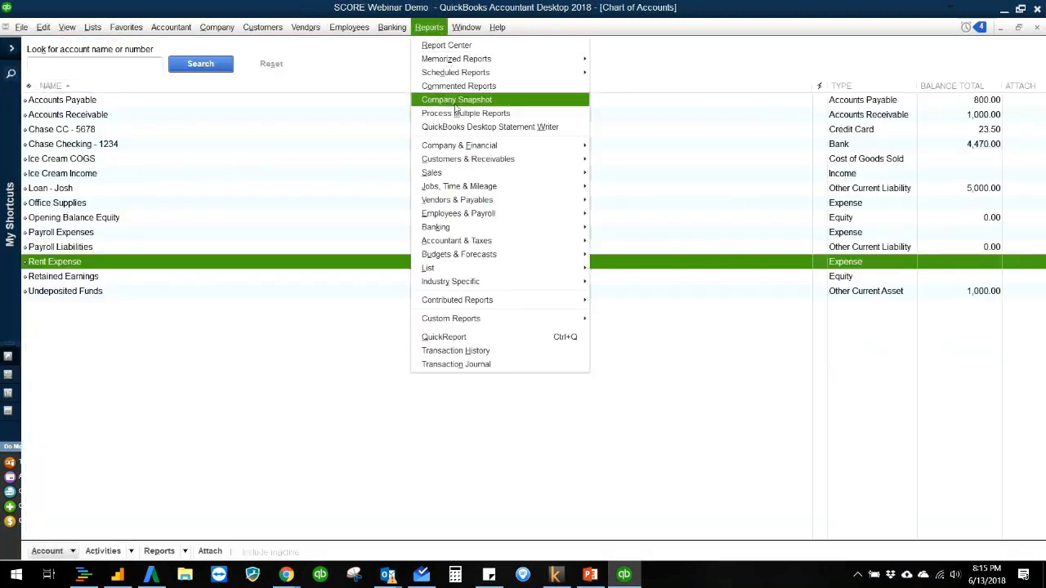
mouse_move(463, 150)
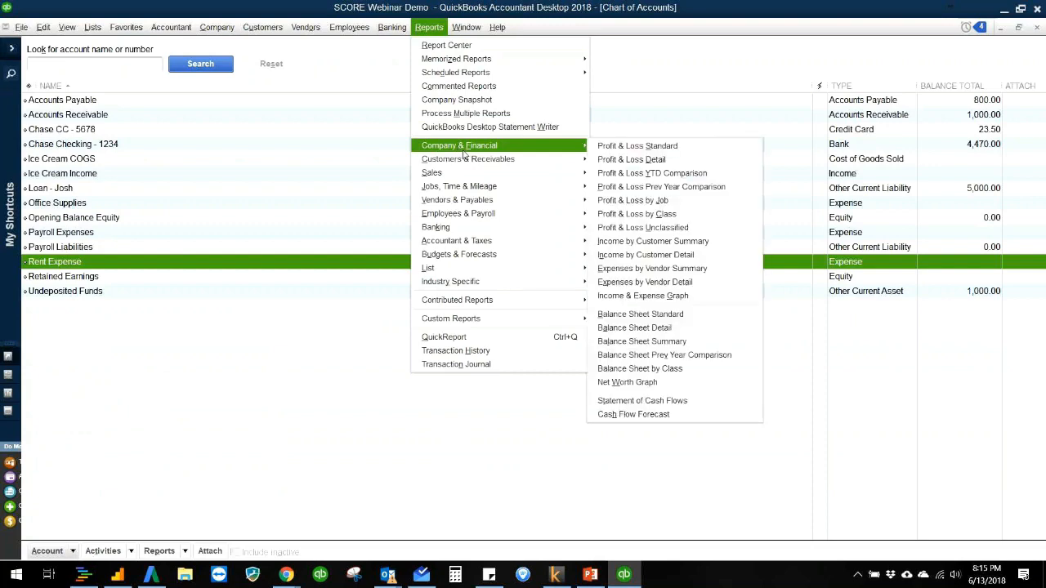
left_click(663, 145)
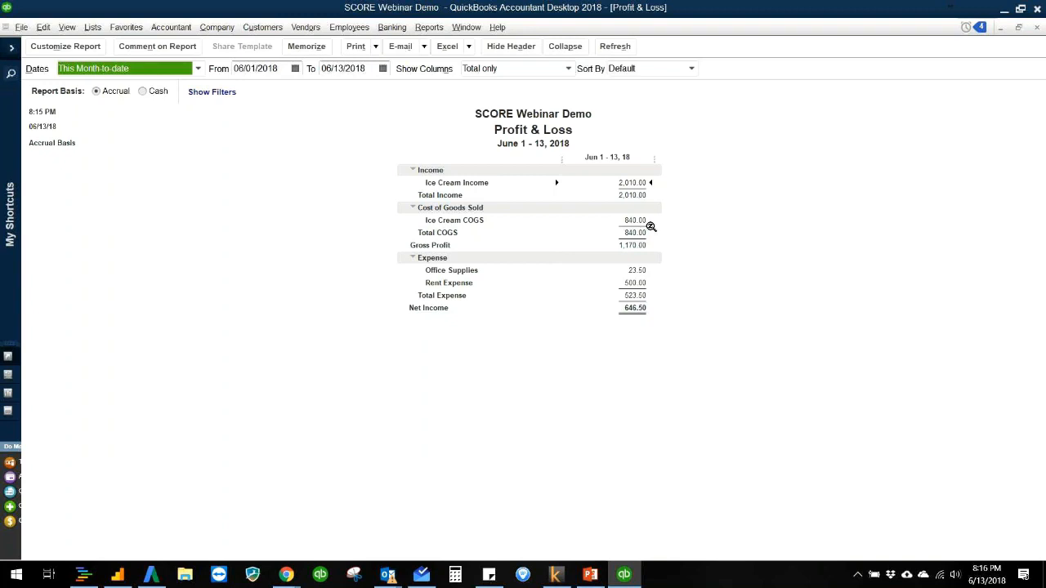
key("Escape")
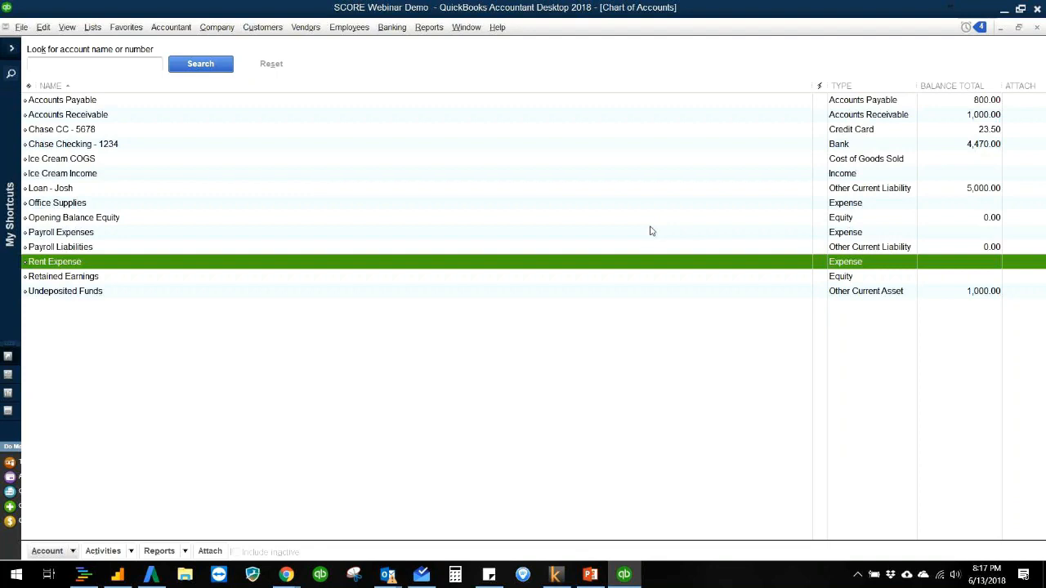
left_click(390, 33)
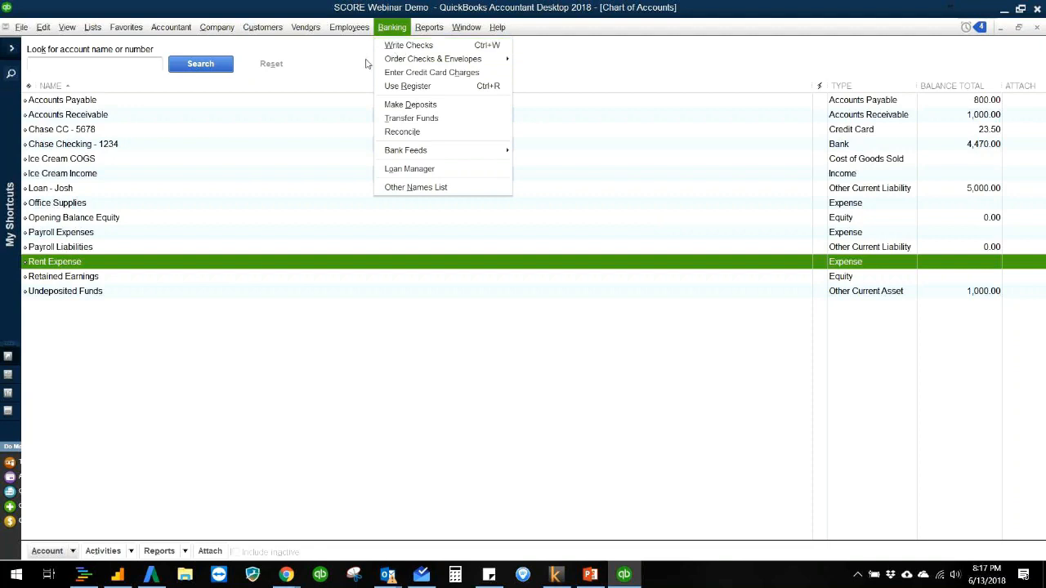
left_click(365, 64)
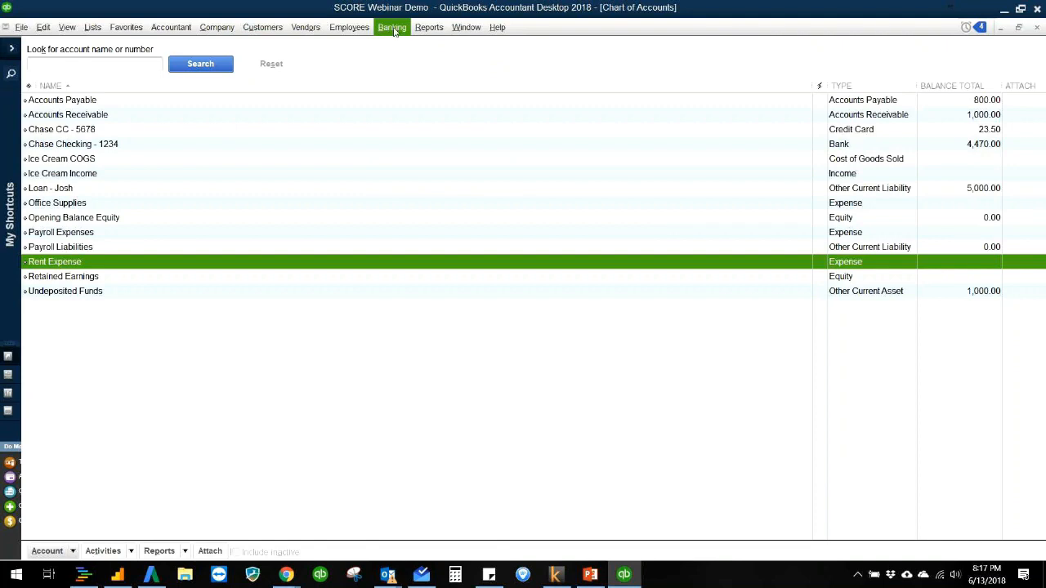
left_click(394, 30)
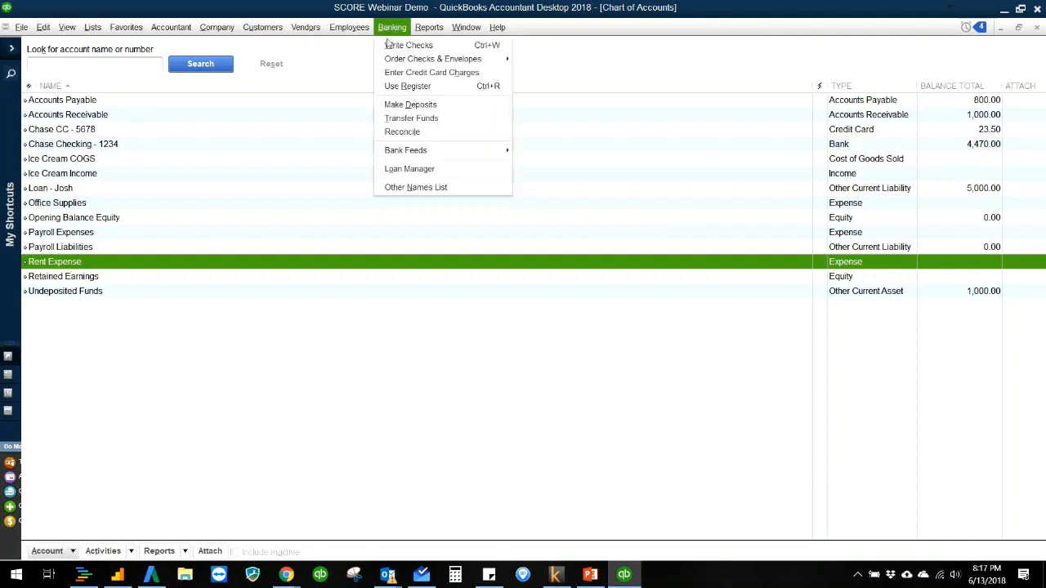
left_click(367, 68)
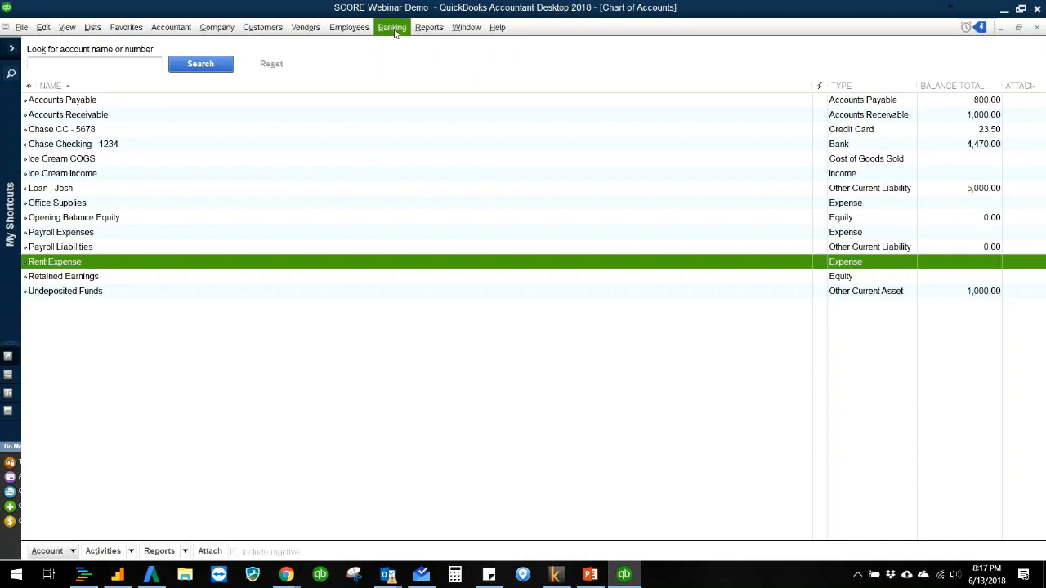
left_click(394, 30)
left_click(331, 70)
left_click(391, 29)
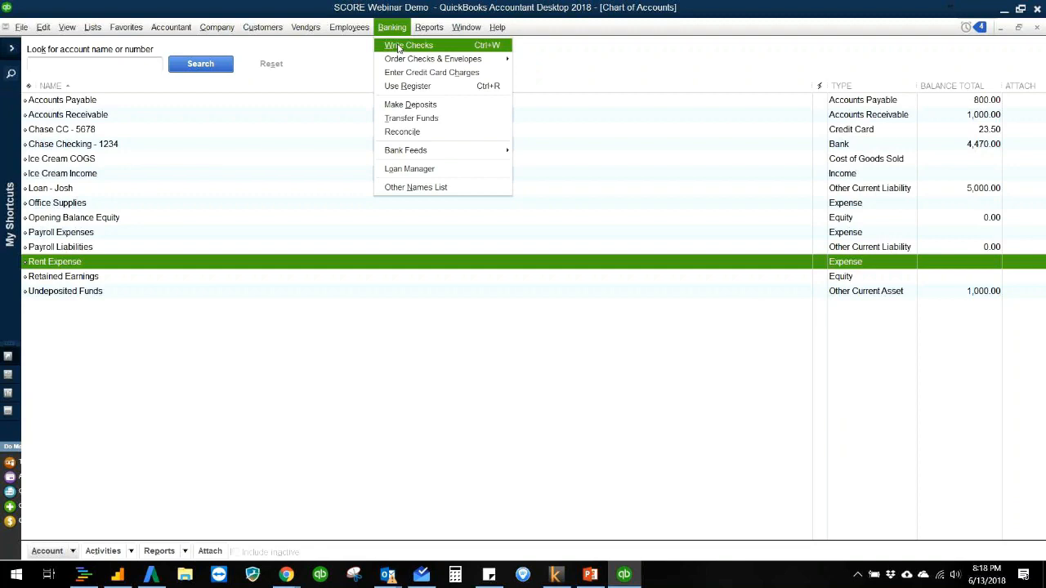
left_click(79, 497)
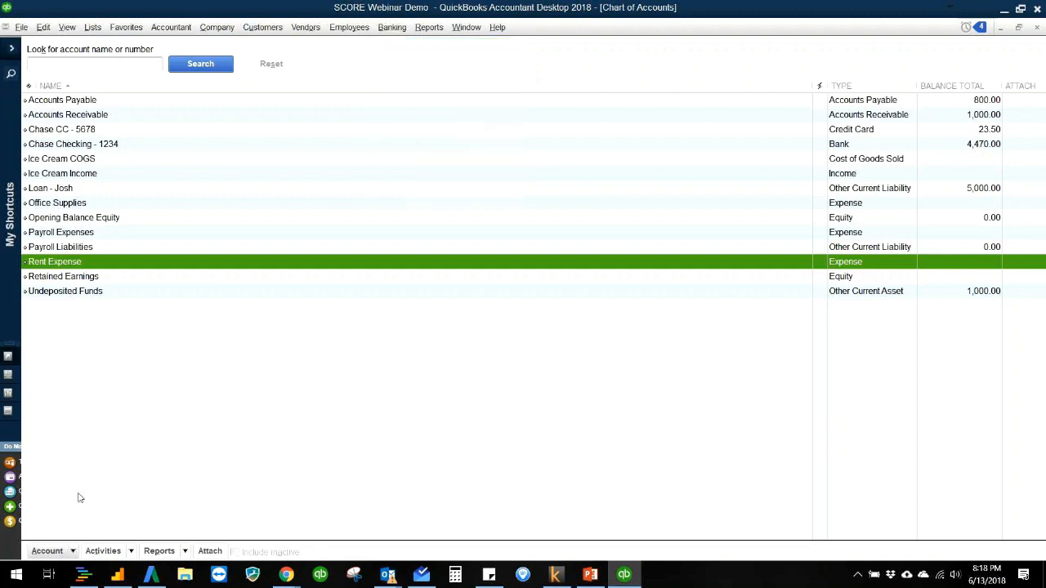
Step: Add a new Bank account named PayPal to the chart of accounts and decline the bank feed setup
left_click(74, 552)
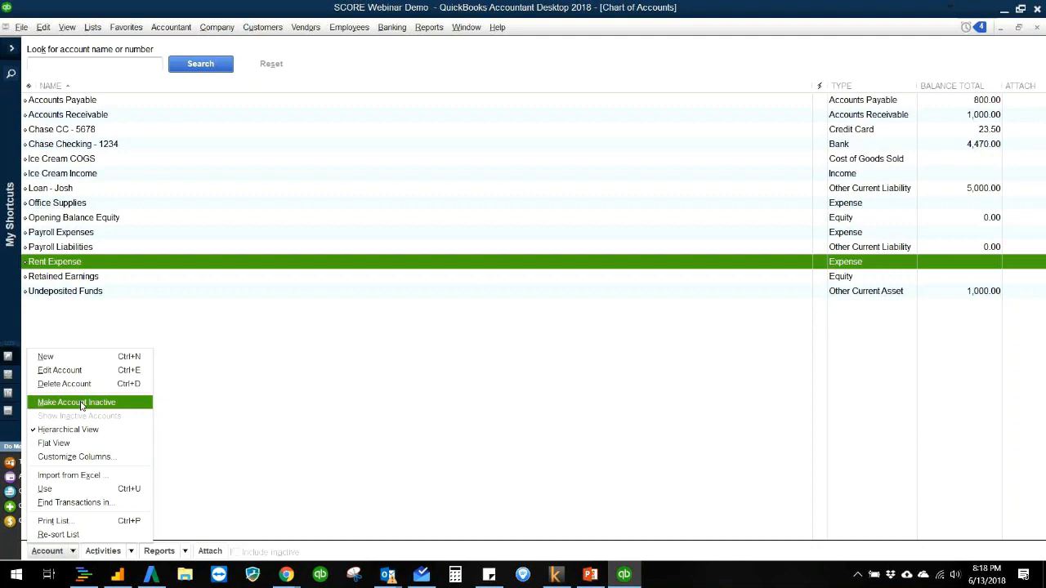
left_click(72, 357)
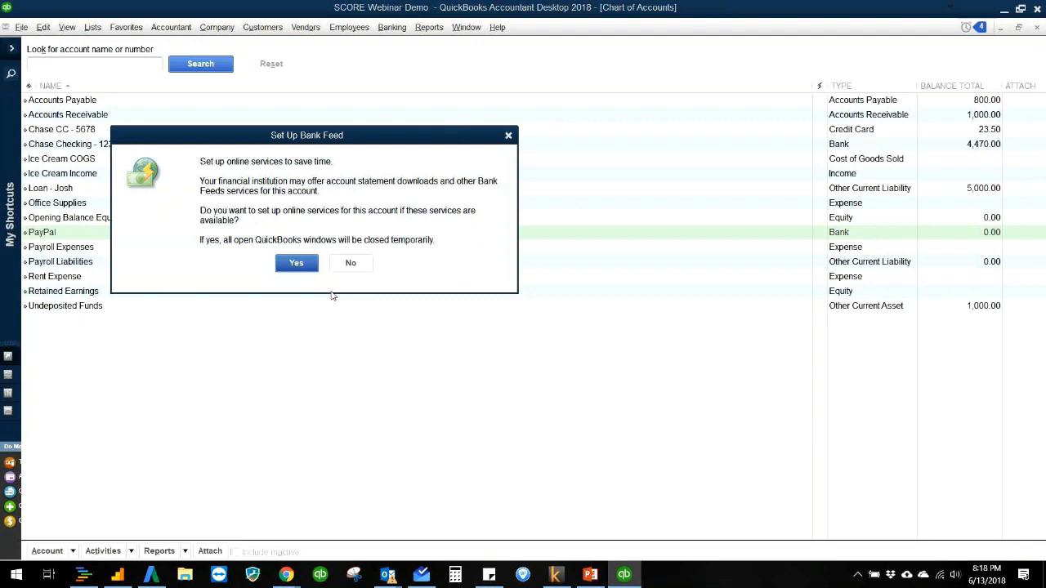
left_click(351, 264)
Step: Try to change the deposit account of the 15.00 vanilla ice cream sales receipt to PayPal, then revert it and close the receipt and Customer Center
left_click(262, 27)
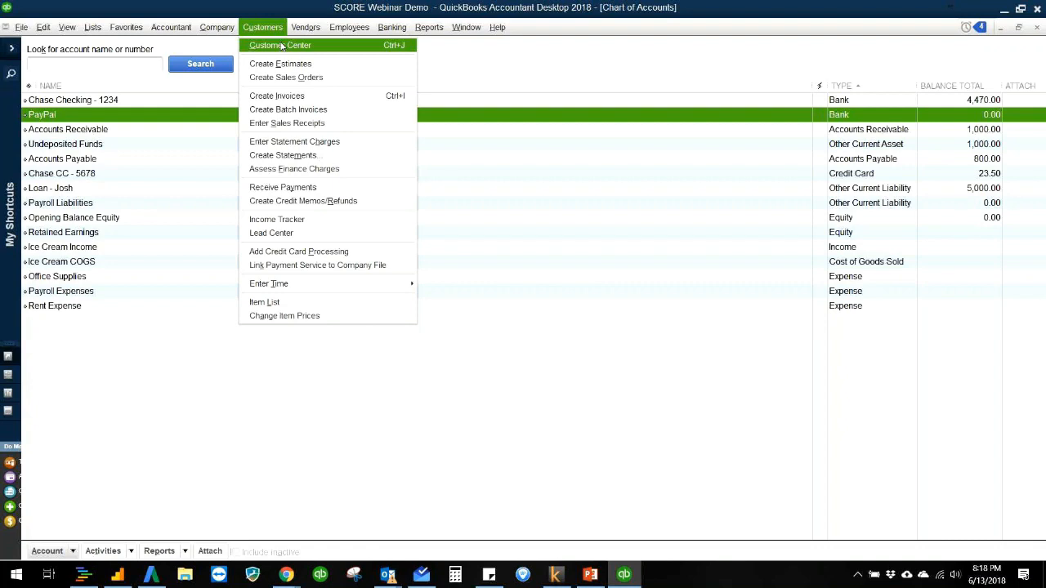
left_click(280, 45)
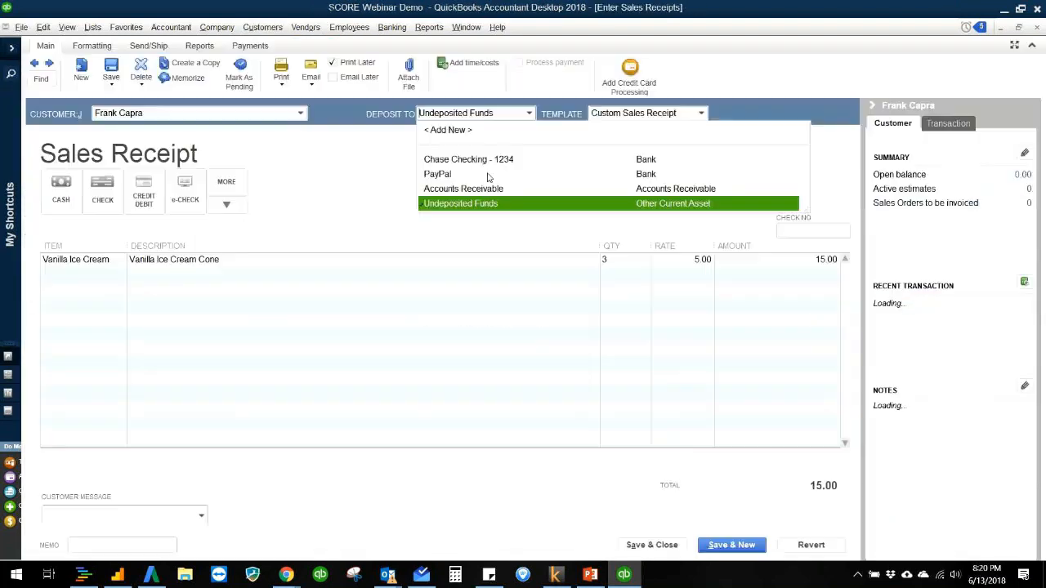
left_click(431, 144)
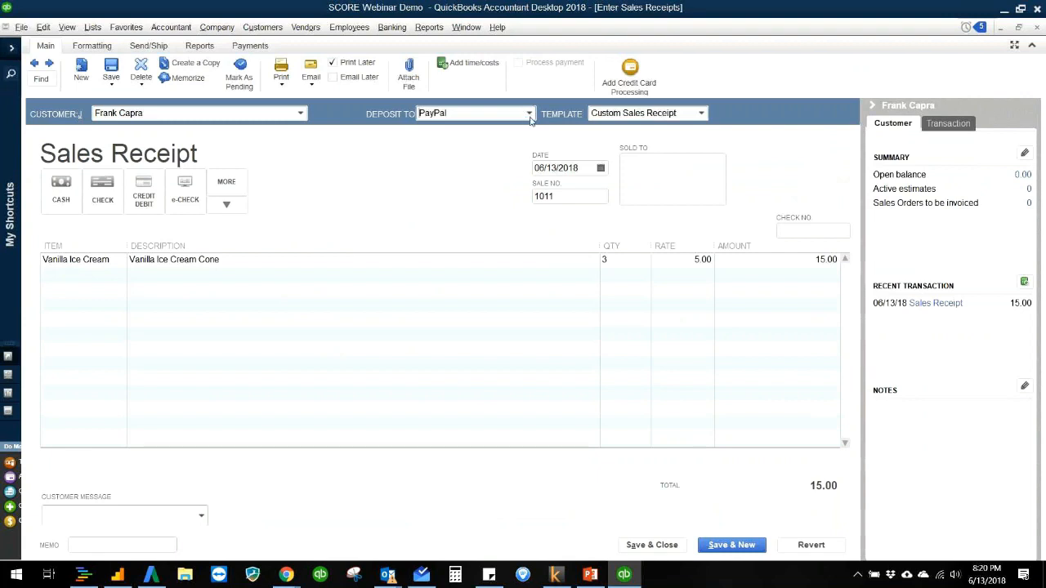
left_click(489, 193)
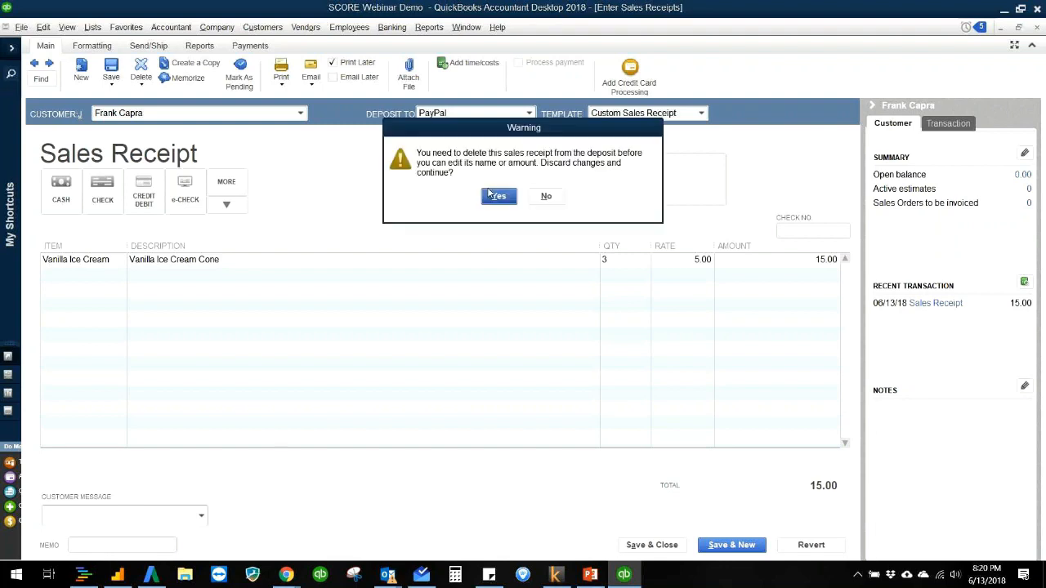
left_click(546, 196)
left_click(811, 544)
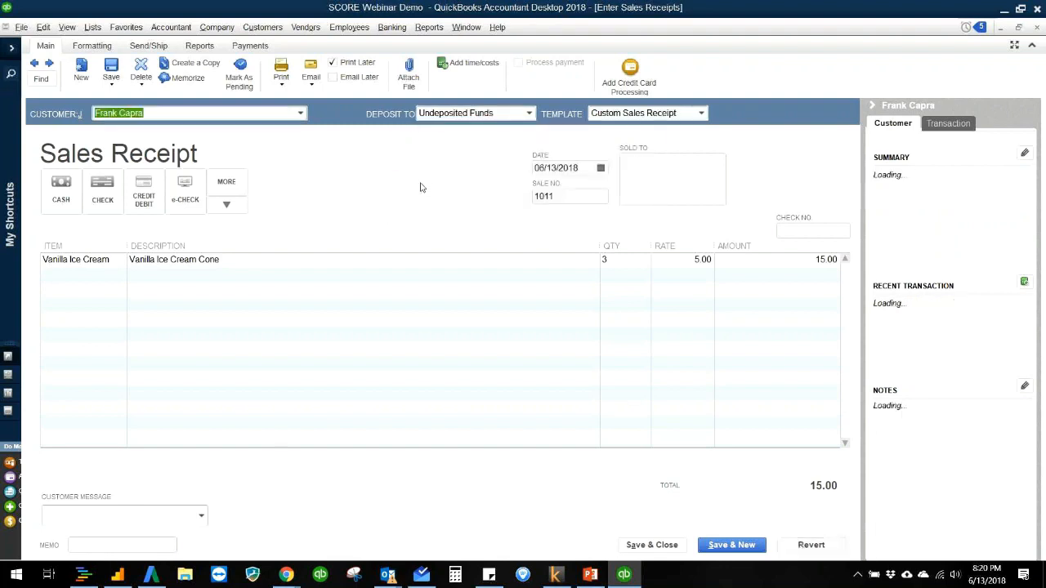
key("Escape")
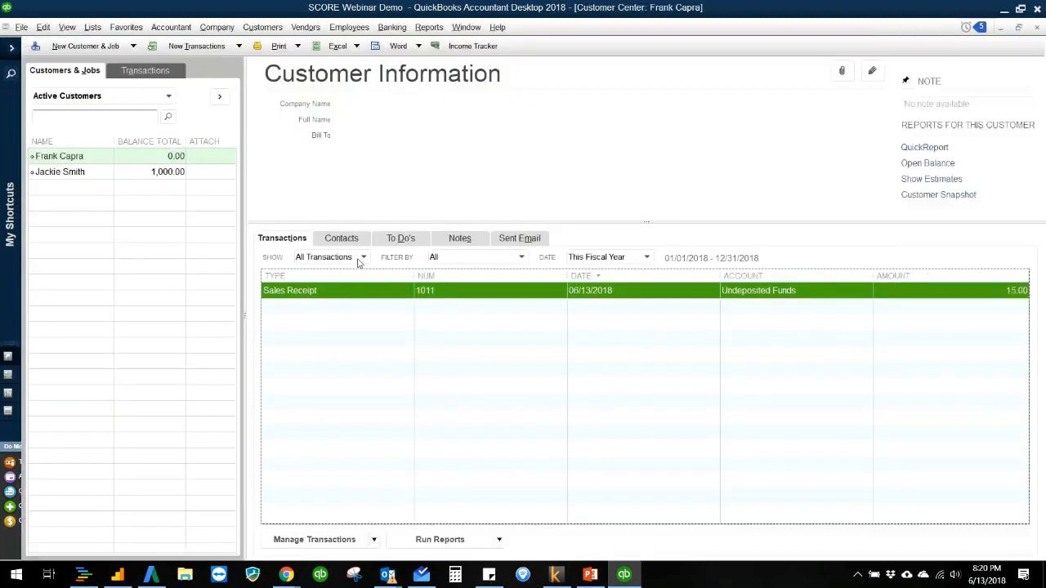
key("Escape")
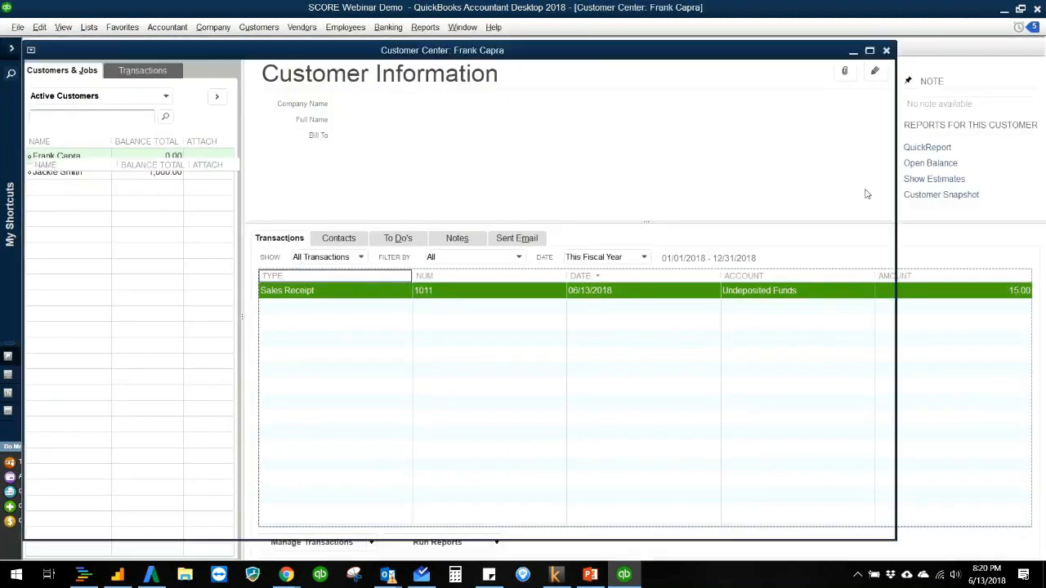
Step: Open the home page and start a funds transfer with PayPal as the source account
left_click(204, 34)
left_click(206, 44)
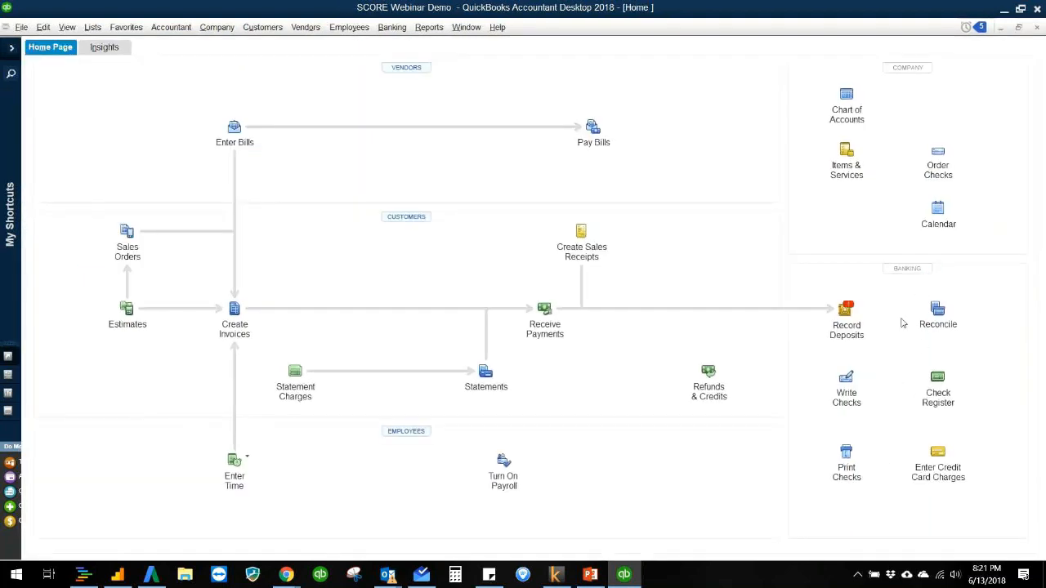
left_click(391, 27)
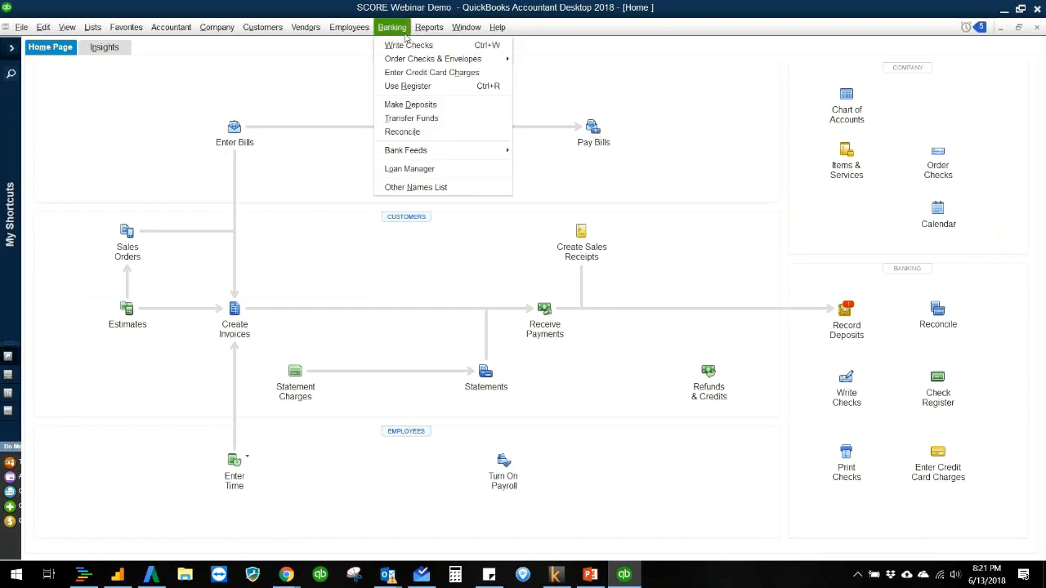
left_click(414, 117)
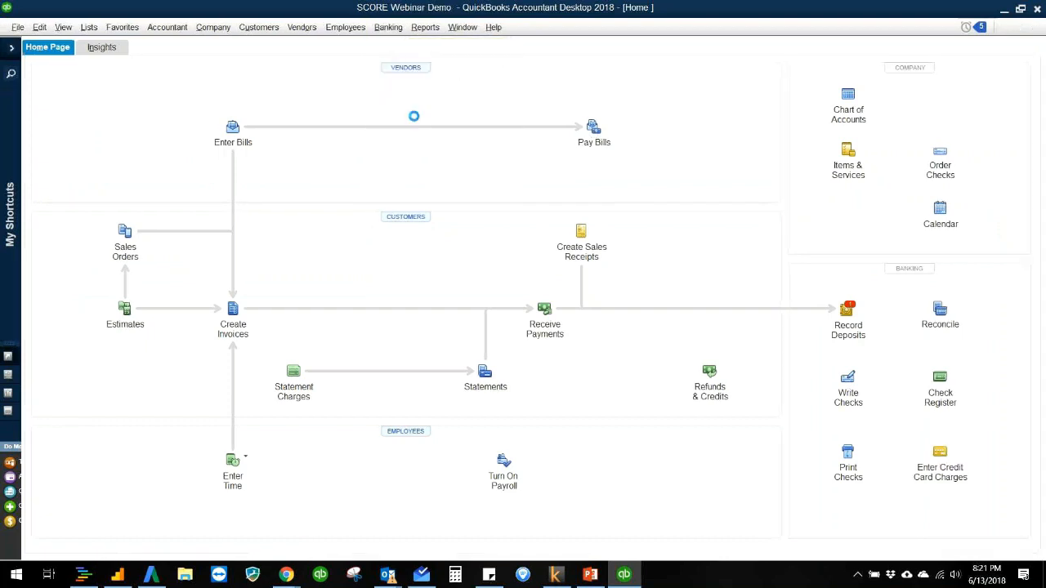
left_click(364, 131)
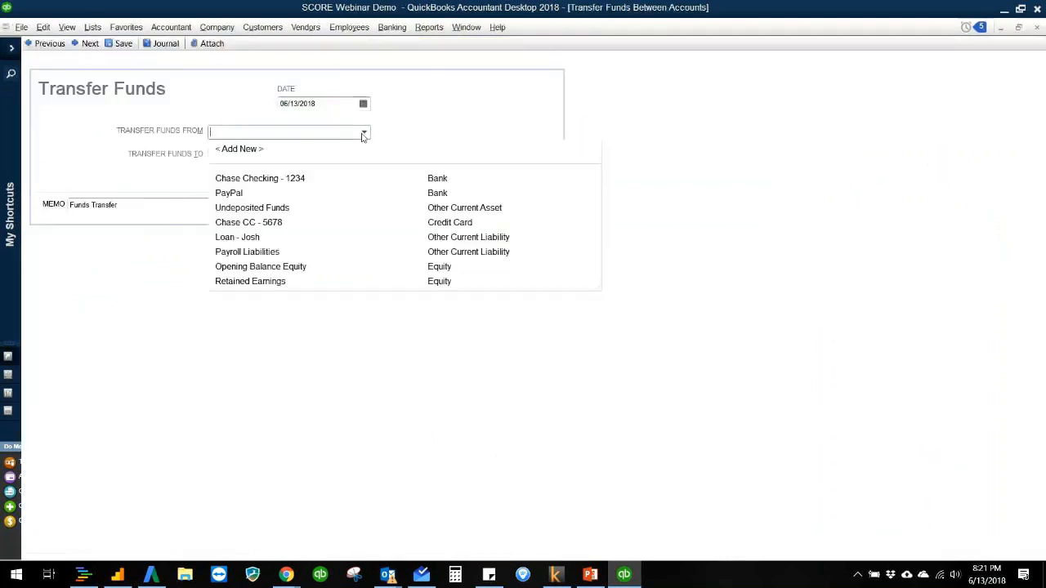
left_click(272, 196)
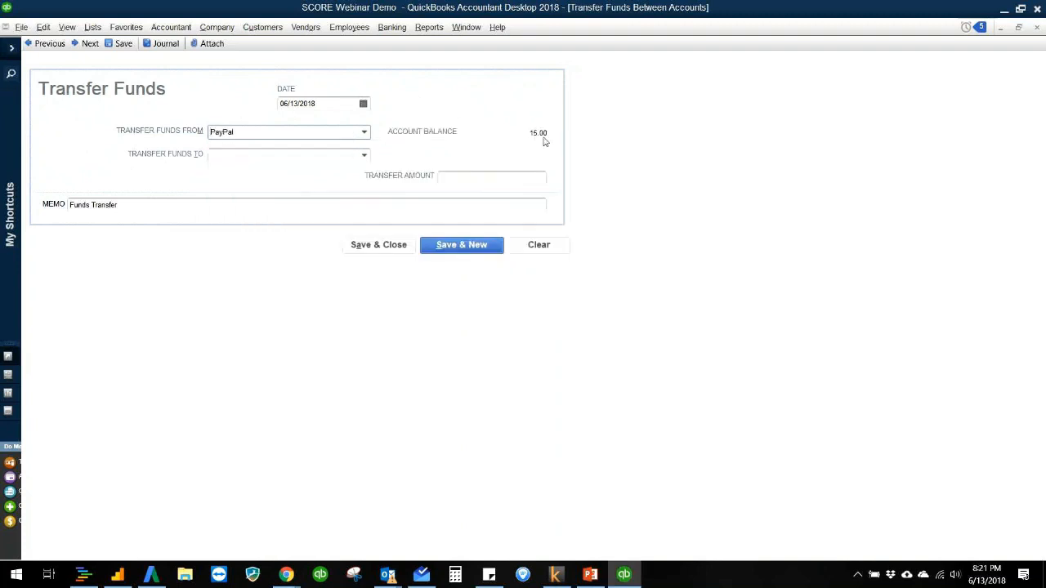
Step: Set Chase Checking - 1234 as the receiving account, enter a transfer amount of 10, and save and close the transfer
left_click(364, 155)
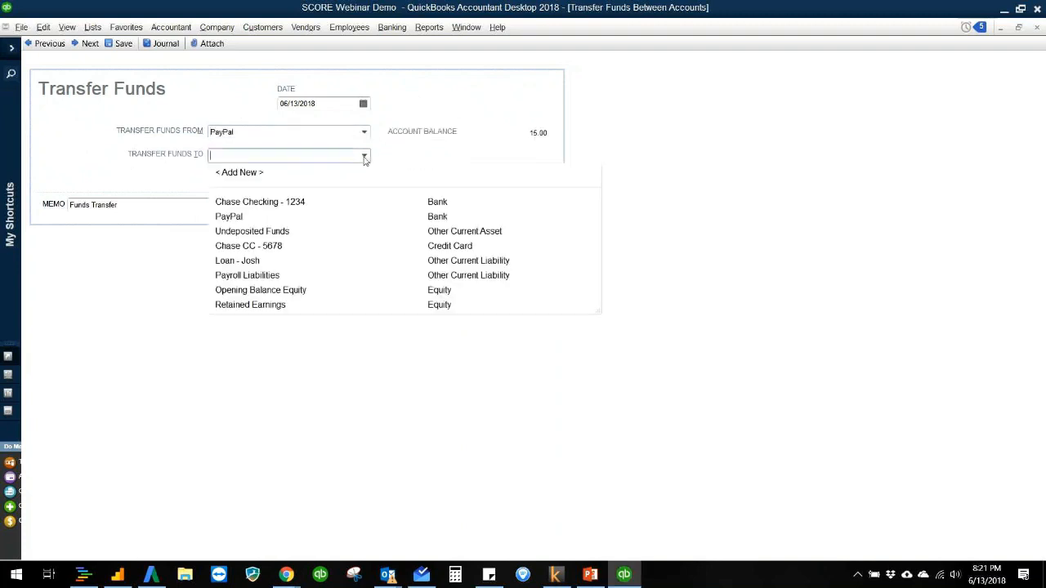
left_click(340, 204)
left_click(463, 179)
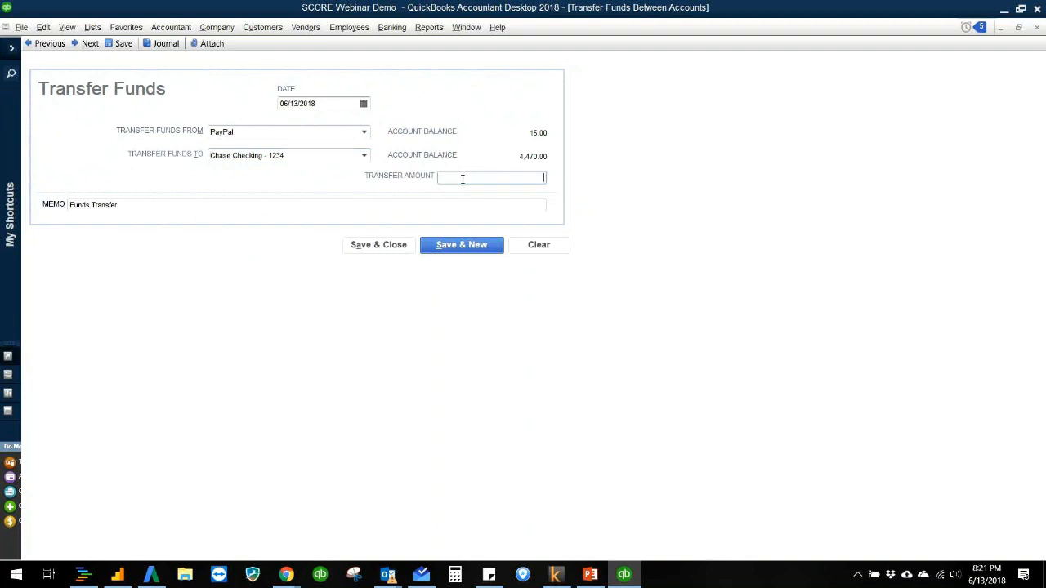
type("10")
key("Tab")
left_click(395, 249)
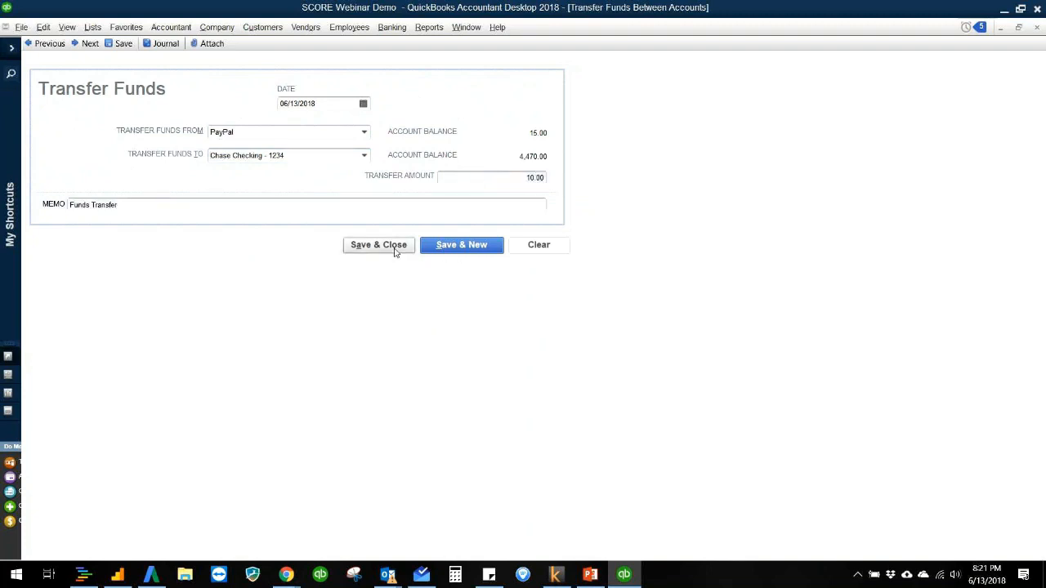
Step: Run the standard Balance Sheet report and review the Chase Checking - 1234 and PayPal balances
left_click(429, 27)
mouse_move(491, 147)
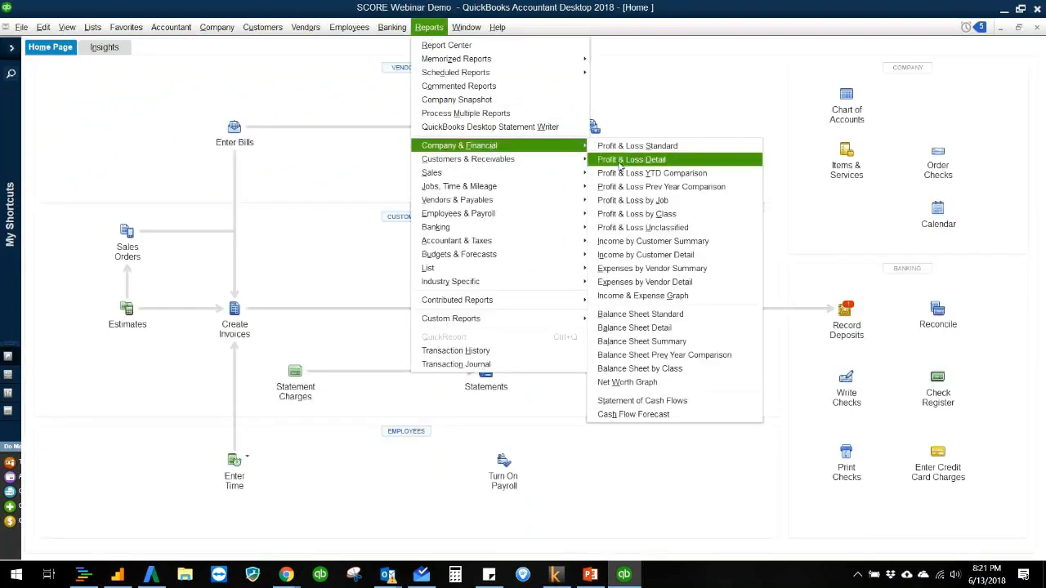
left_click(630, 316)
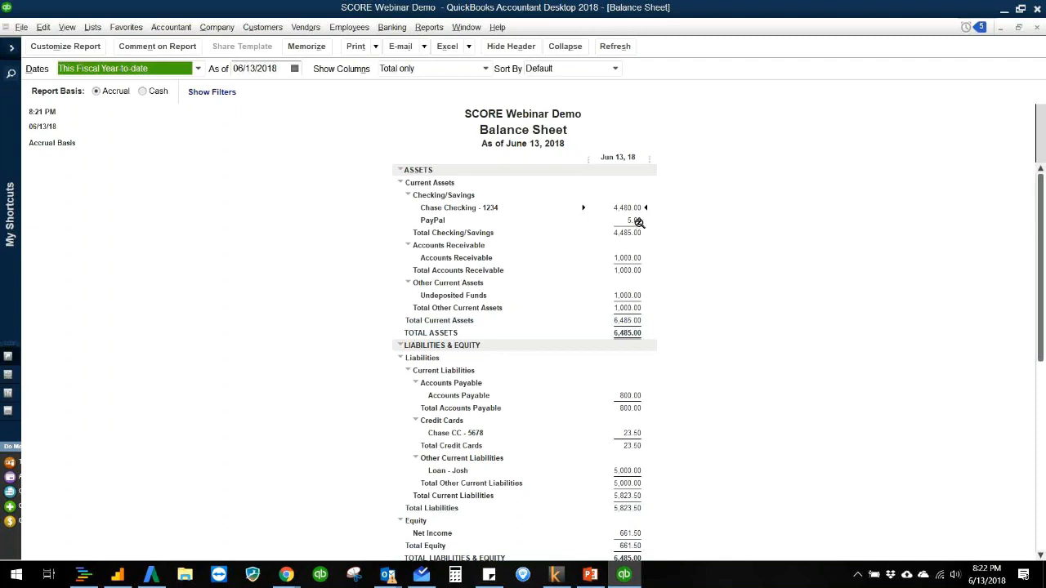
left_click(336, 196)
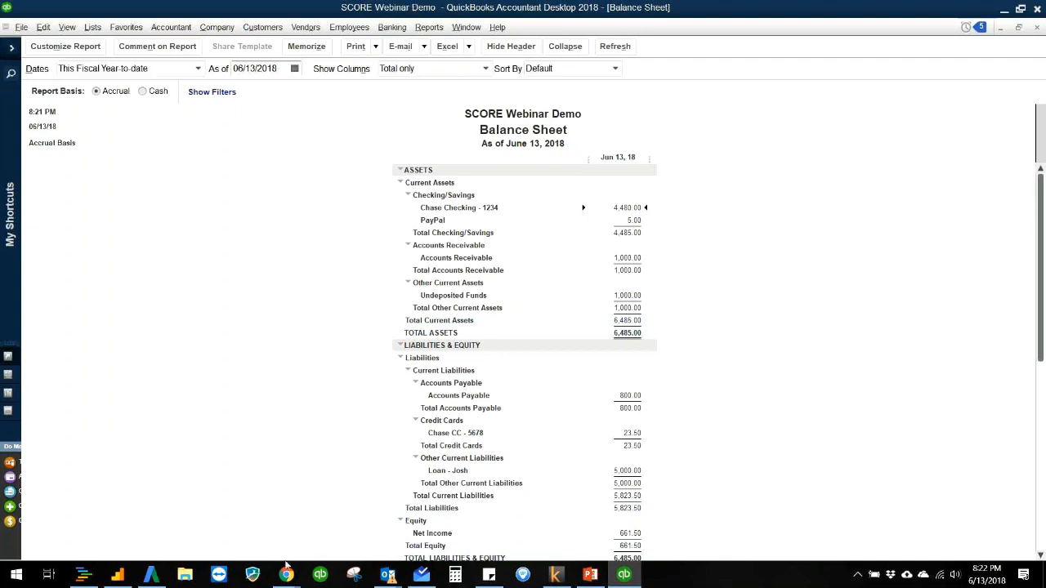
Step: Switch to Chrome in a new maximized window and search the web for bank of america
mouse_move(289, 575)
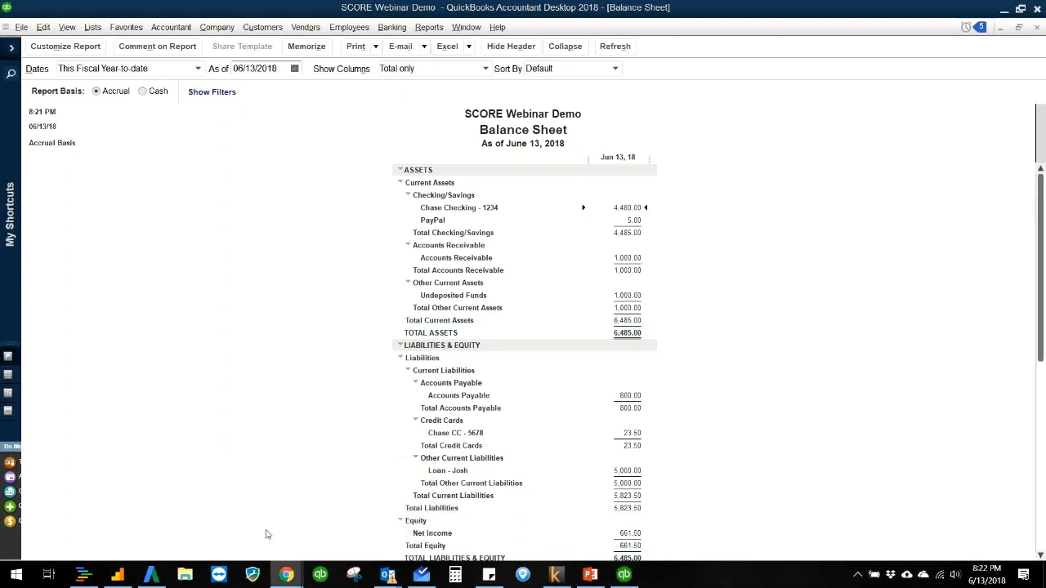
right_click(286, 572)
left_click(269, 501)
left_click_drag(1045, 62, 359, 65)
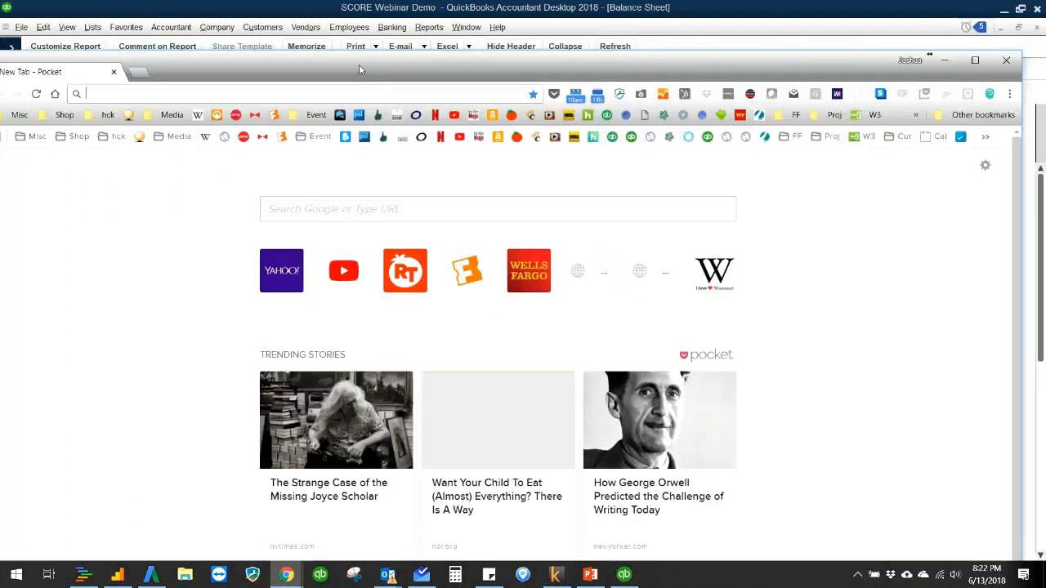
double_click(359, 64)
left_click(346, 33)
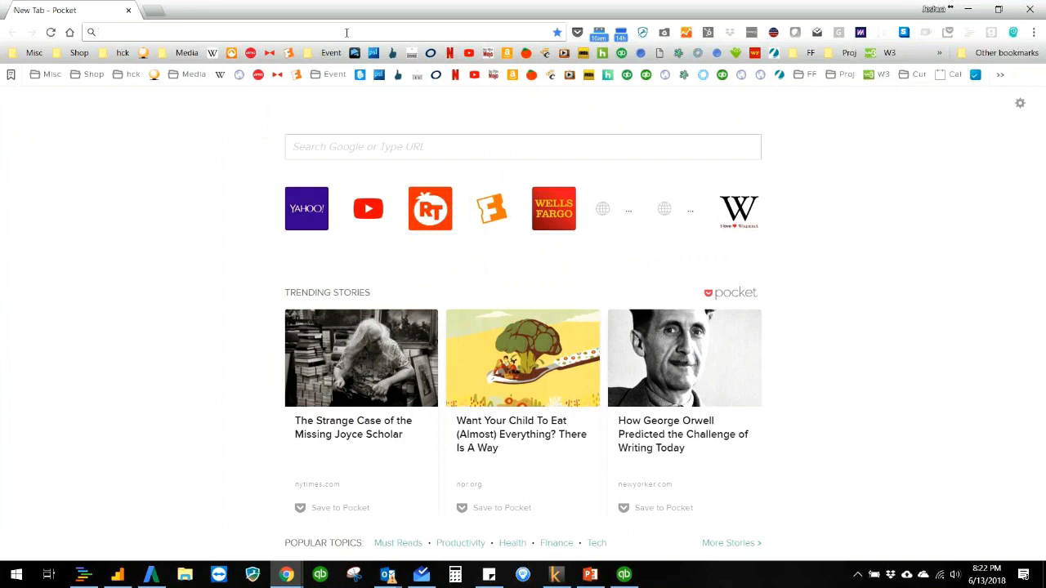
type("bank")
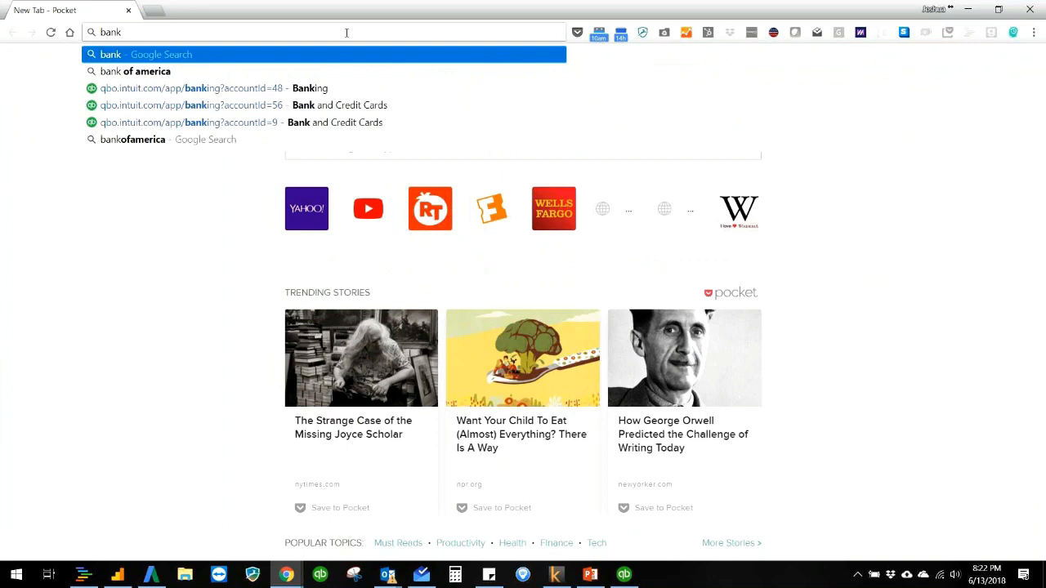
left_click(330, 71)
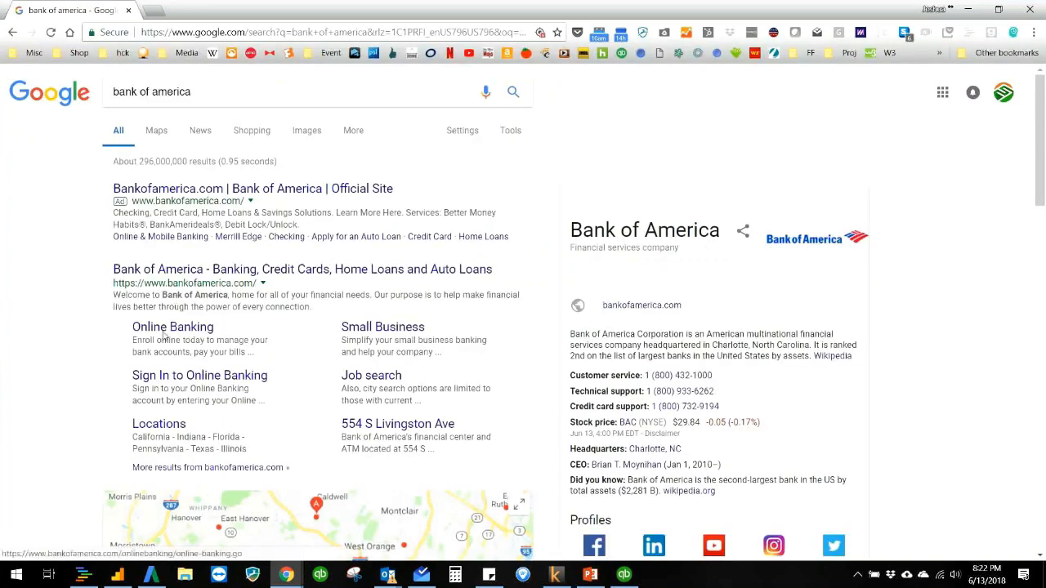
Step: Open Bank of America's Online Banking page, fill in the online ID and passcode from a saved login, and close the sign-in form
left_click(166, 331)
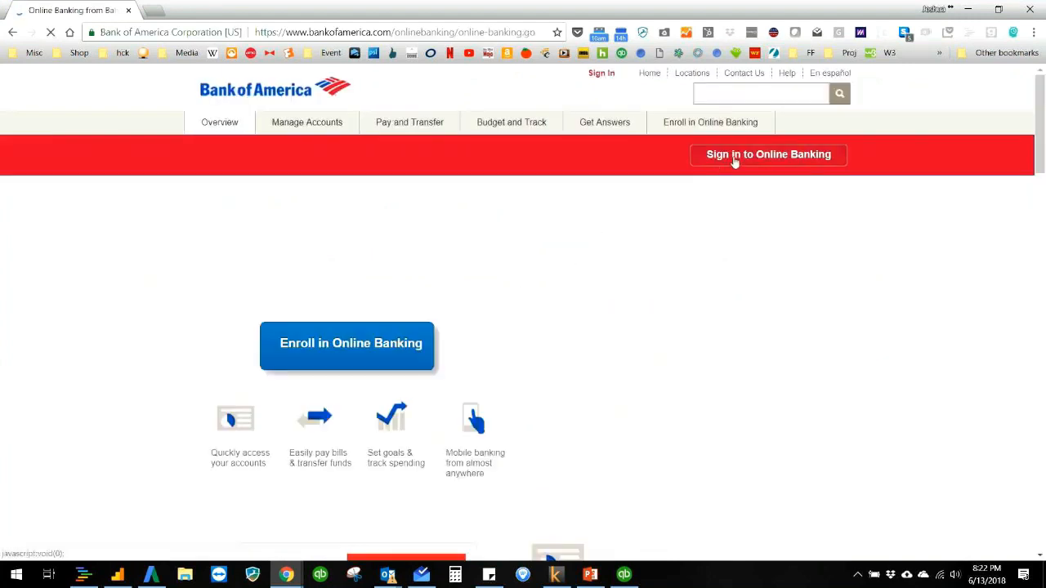
left_click(734, 161)
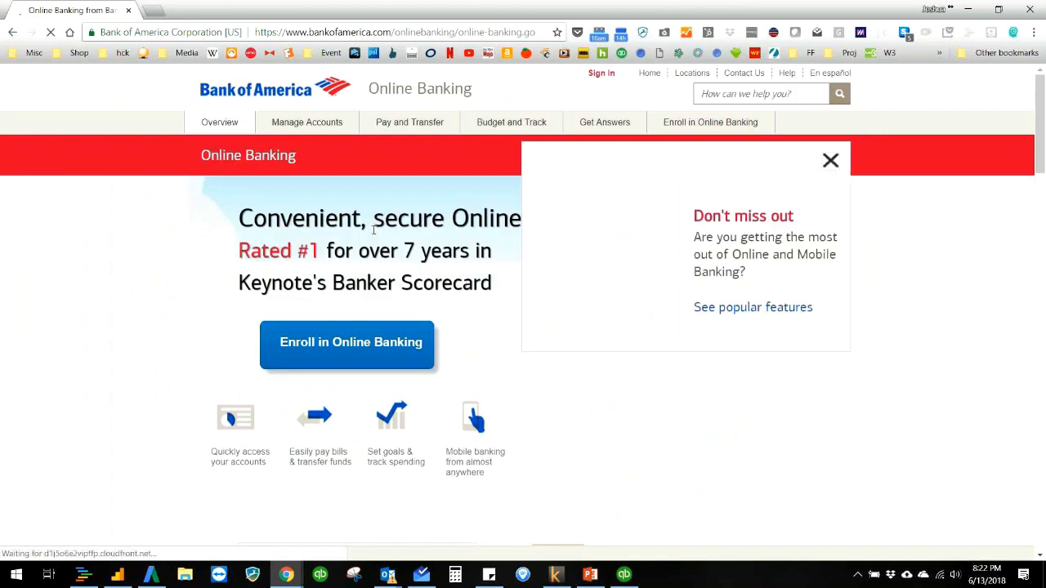
left_click(566, 237)
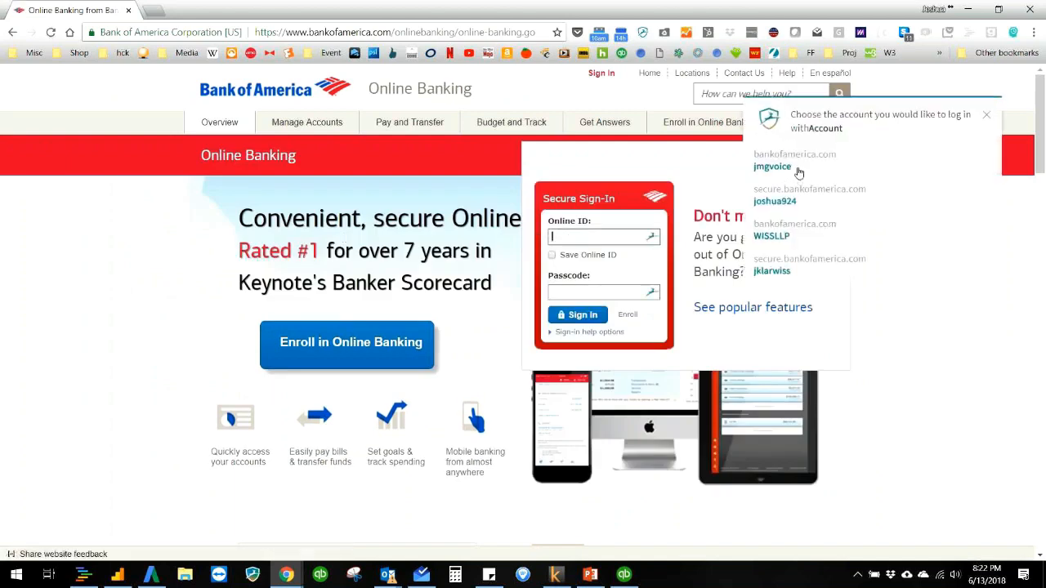
left_click(797, 170)
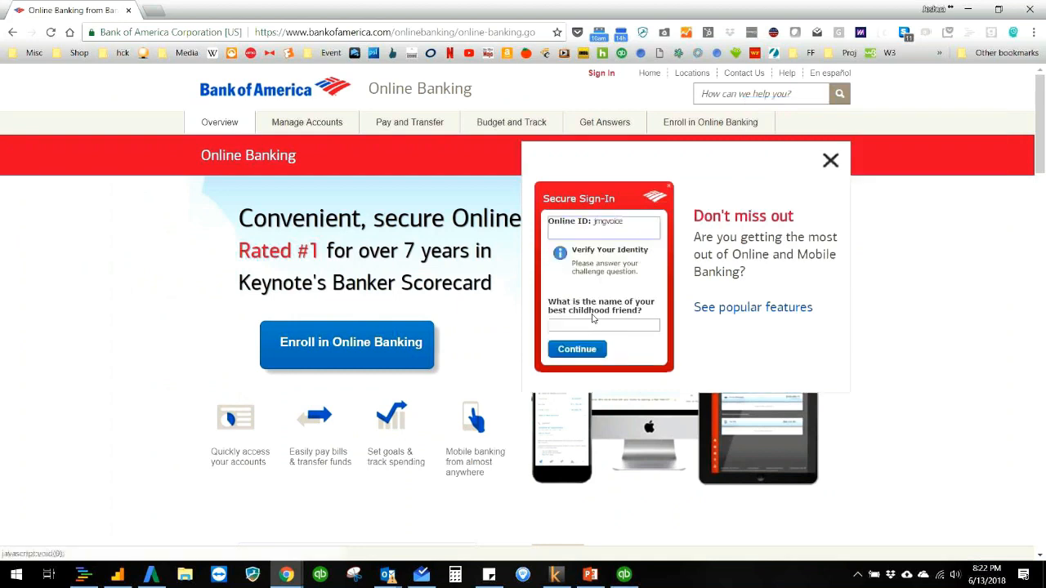
left_click(830, 161)
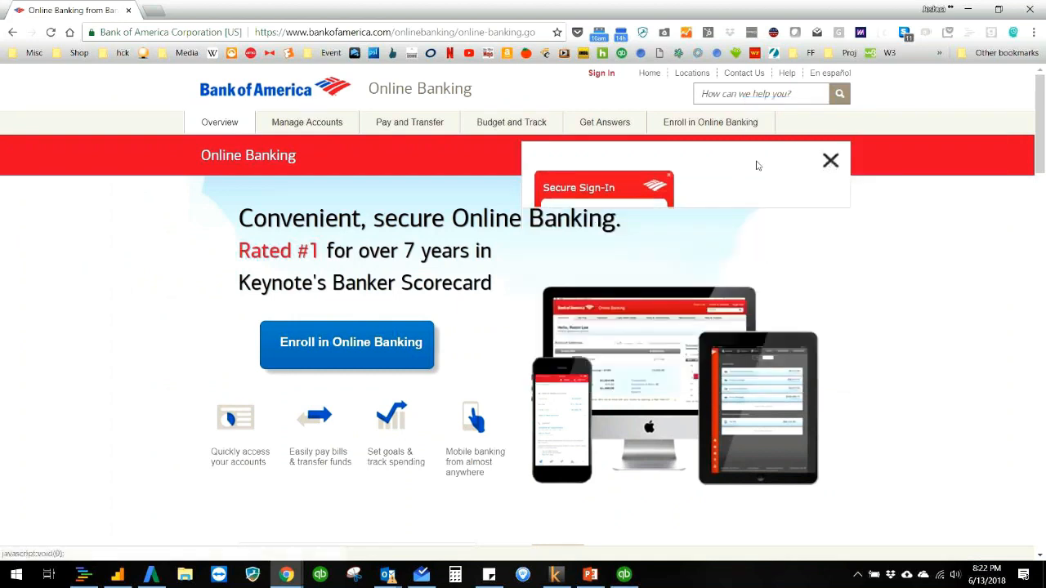
Step: Return to the Google results, search for bank of america quickbooks, and show the image results
left_click(12, 32)
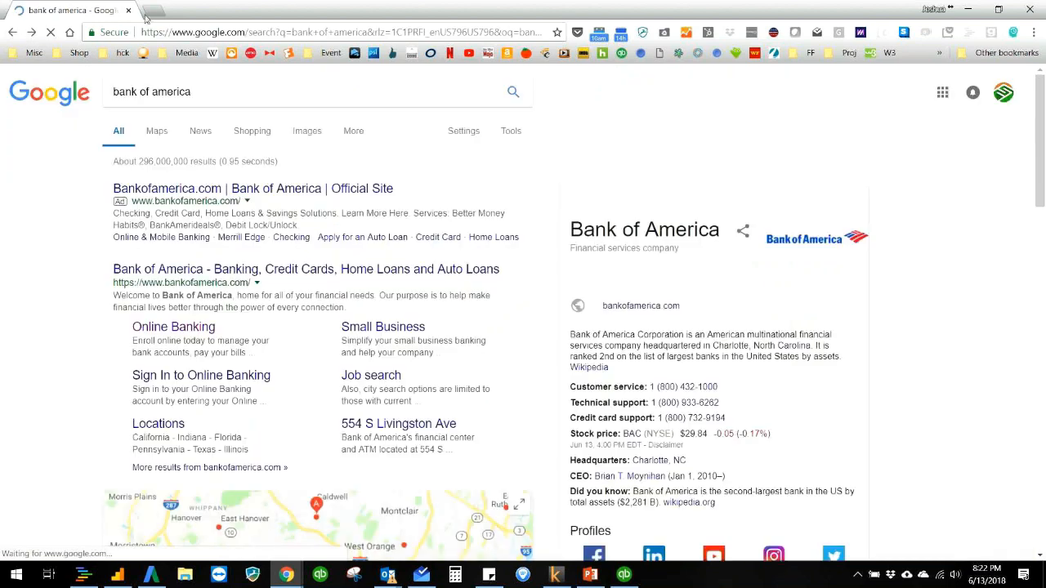
left_click(259, 92)
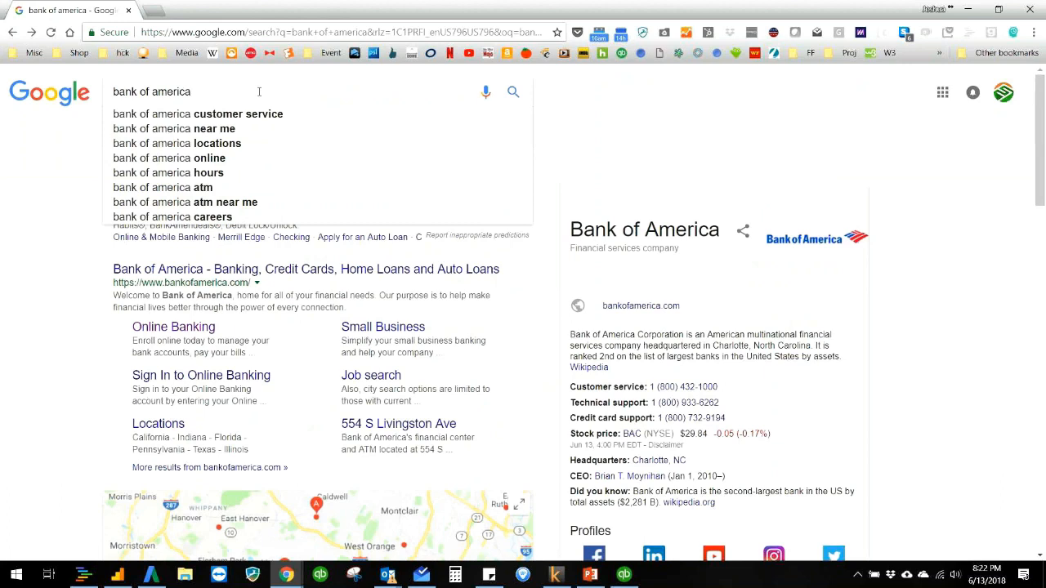
type("quickbooks")
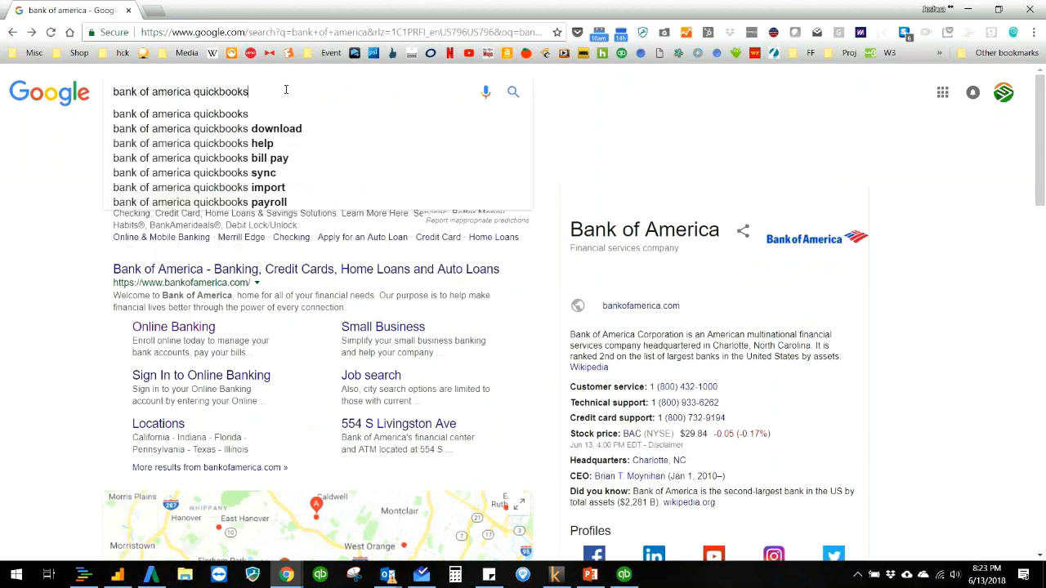
key("Return")
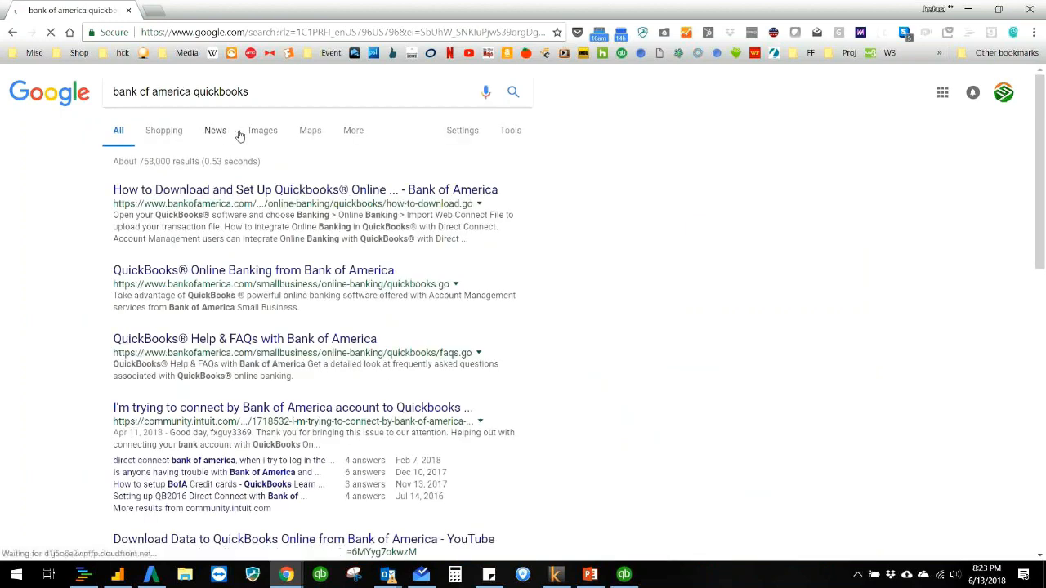
left_click(275, 140)
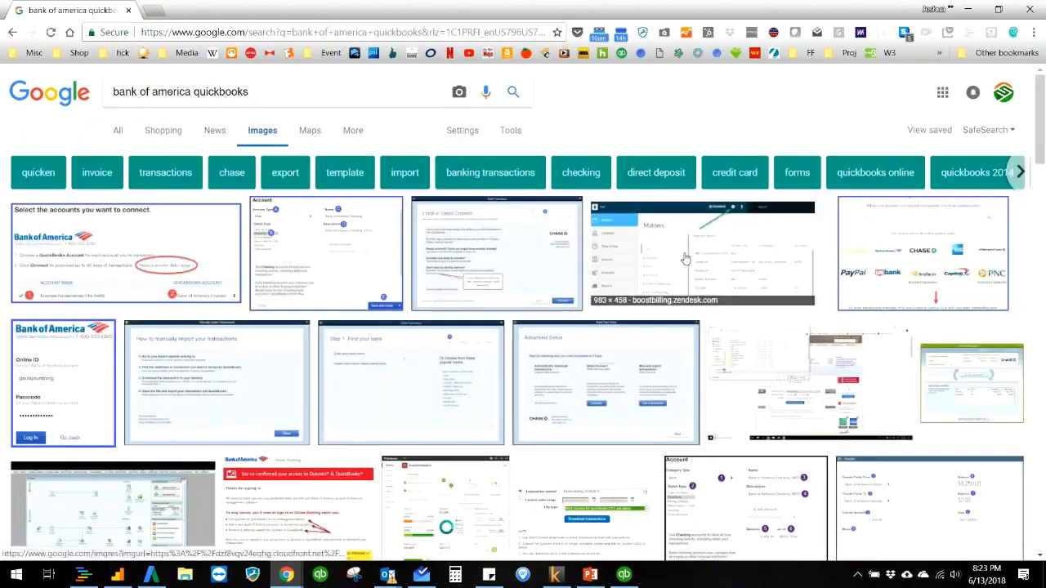
Step: Preview the Bank Feed Setup image and several related QuickBooks bank feed images, then close the preview and the browser tab
left_click(585, 362)
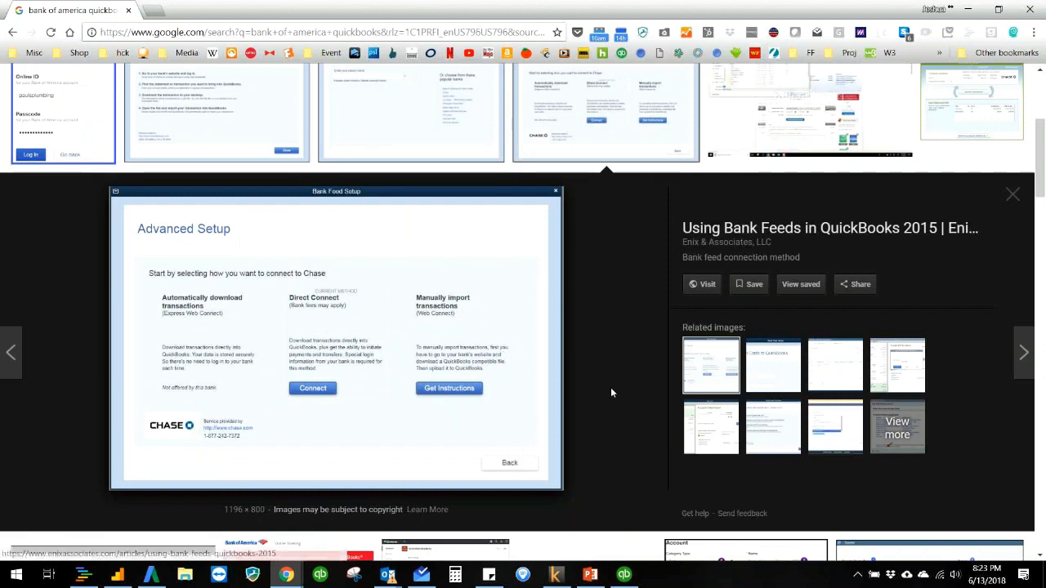
left_click(887, 360)
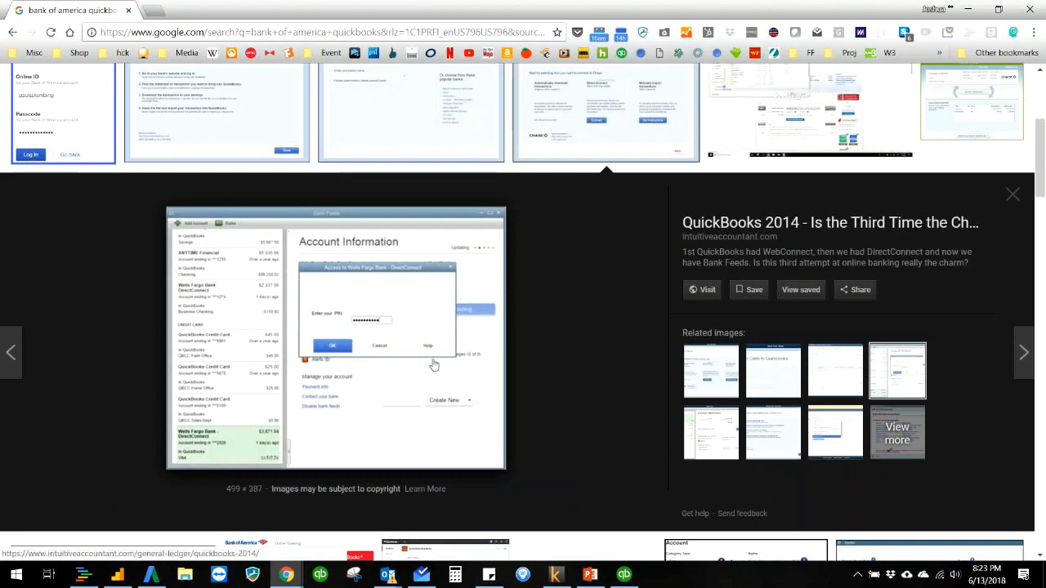
left_click(846, 437)
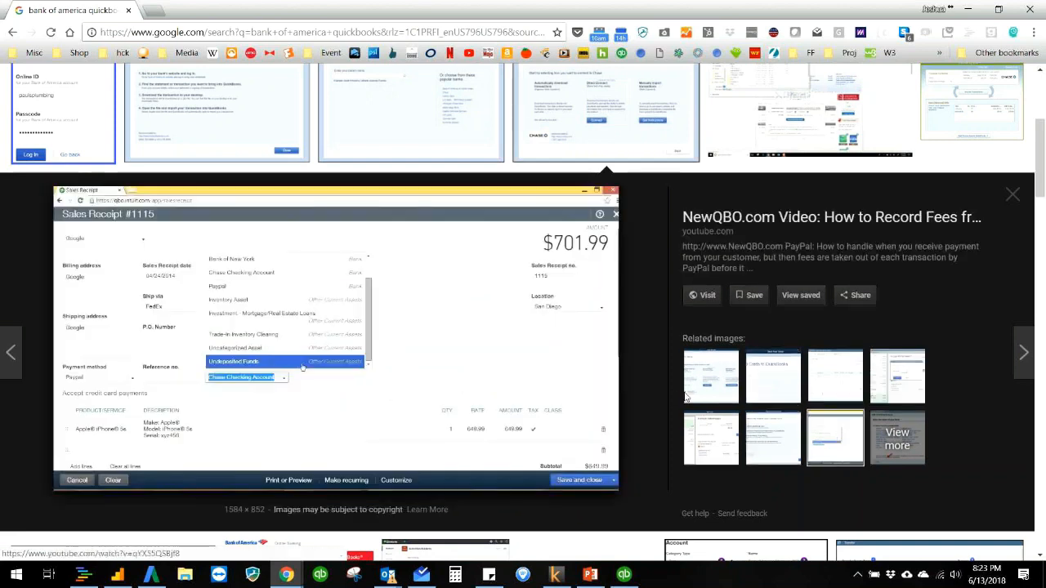
left_click(756, 442)
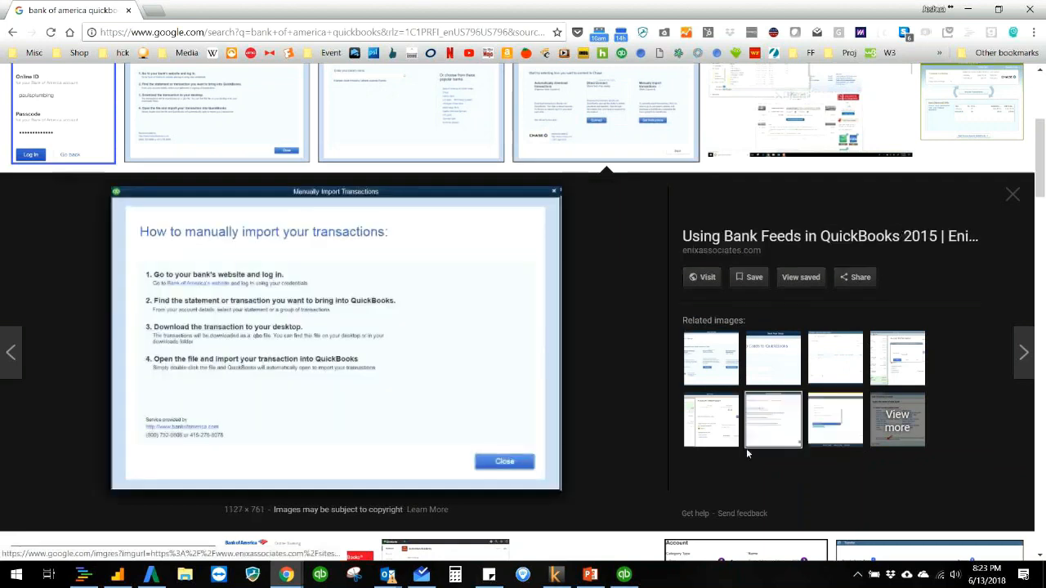
left_click(708, 434)
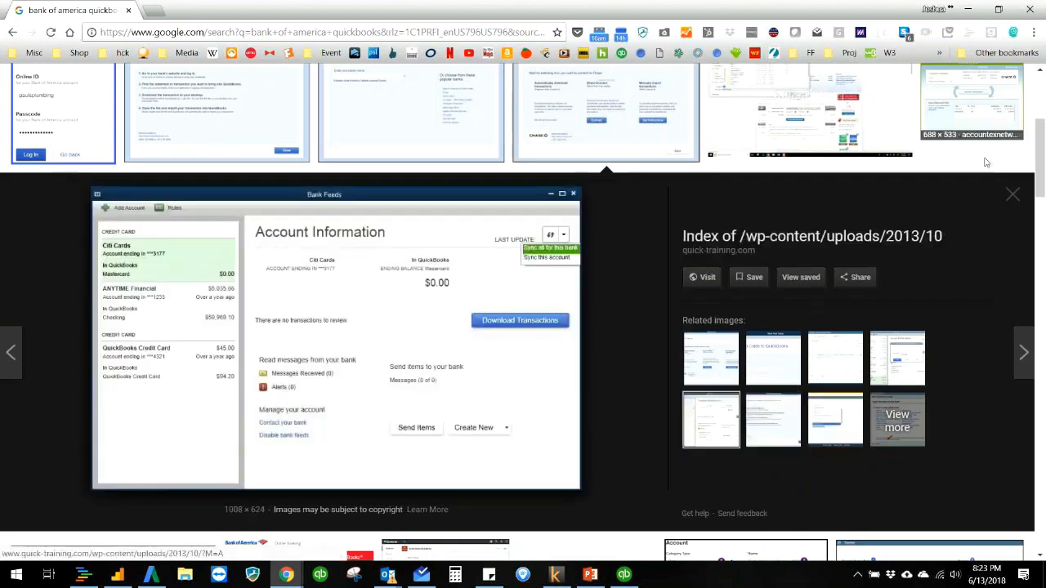
left_click(1015, 197)
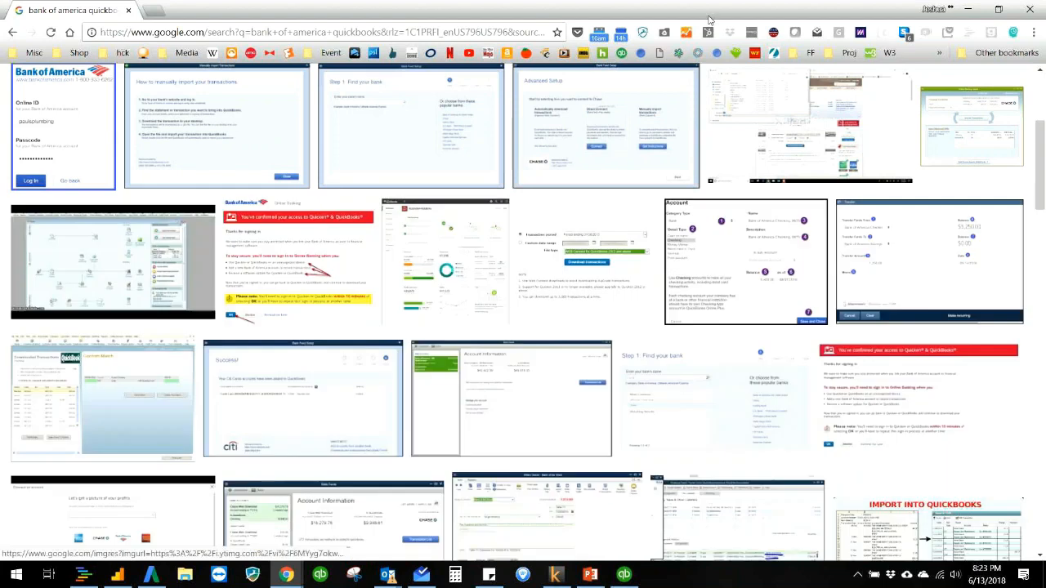
left_click(128, 11)
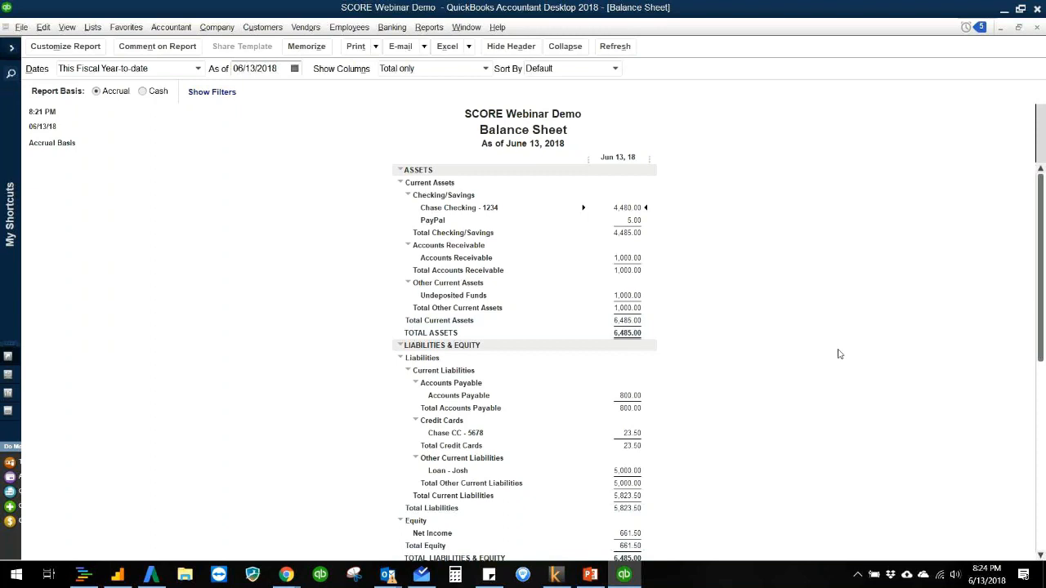
scroll(839, 356, "down", 1)
scroll(841, 356, "up", 1)
left_click(93, 27)
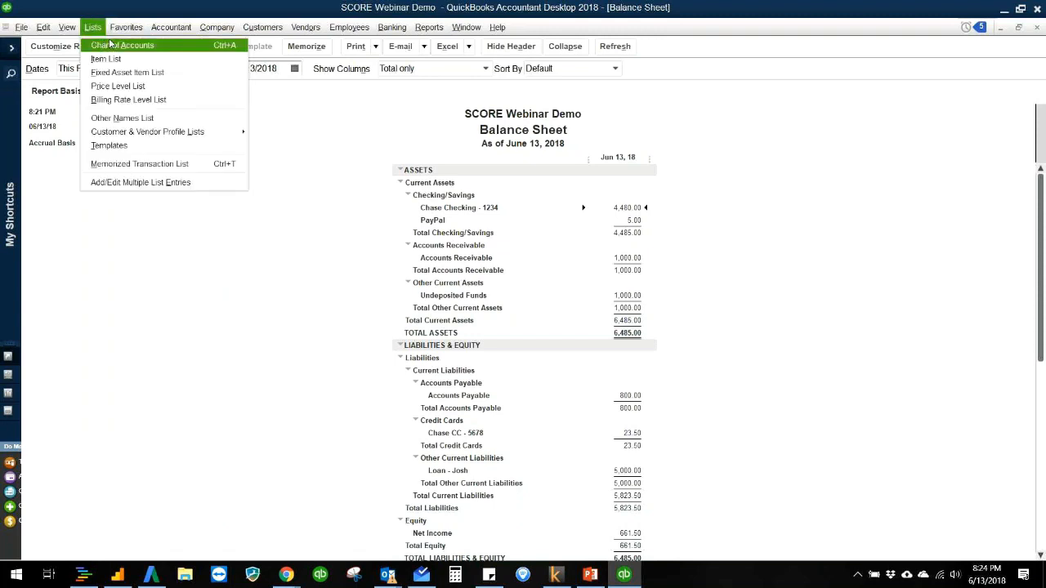
mouse_move(278, 27)
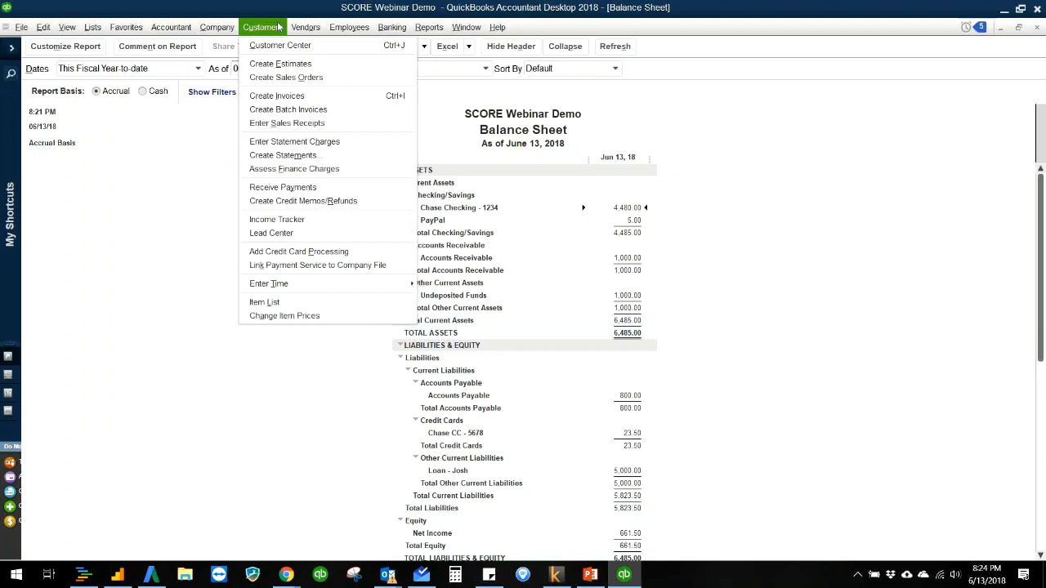
Step: Switch to PowerPoint's closing slide, check the Quickbooks Overview Script.docx attachment in the Inbox app, and return to the slide
left_click(602, 579)
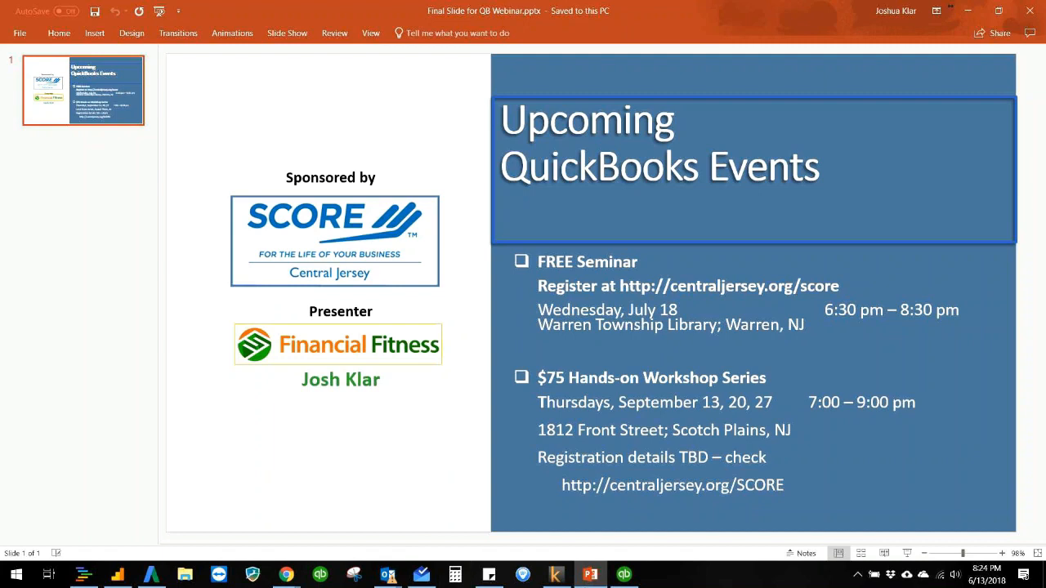
left_click(421, 574)
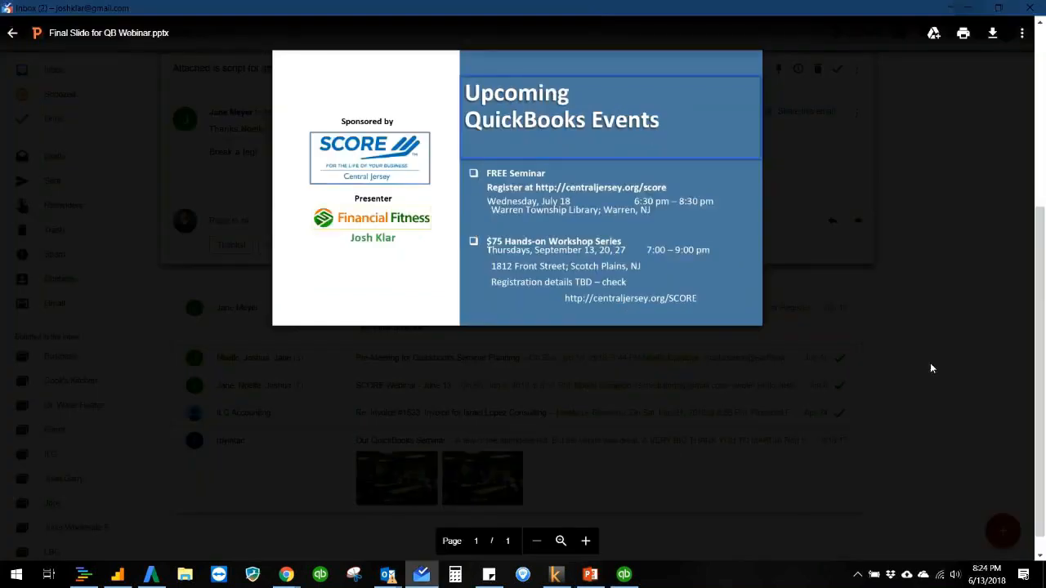
left_click(919, 301)
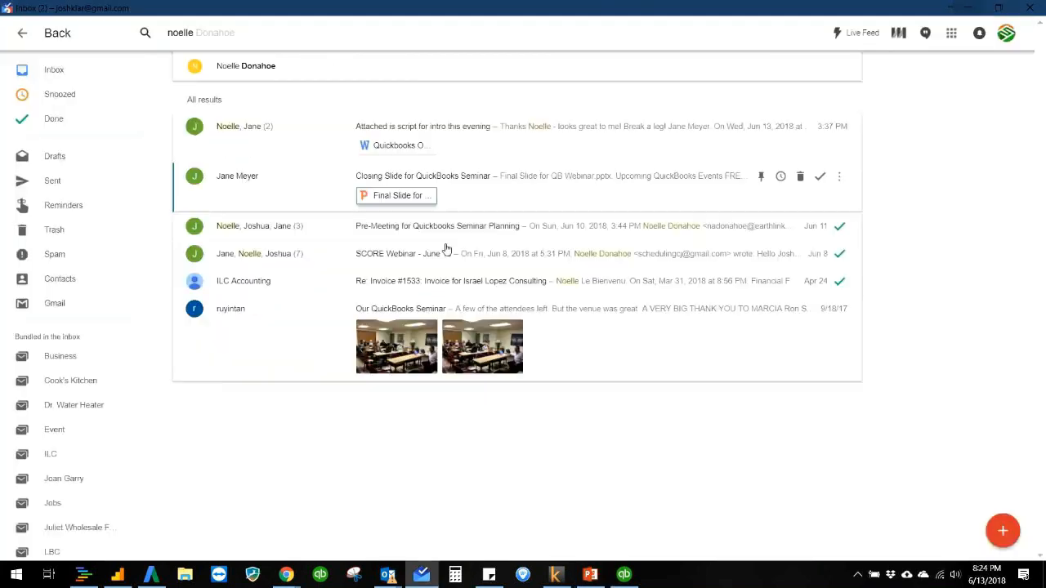
left_click(409, 144)
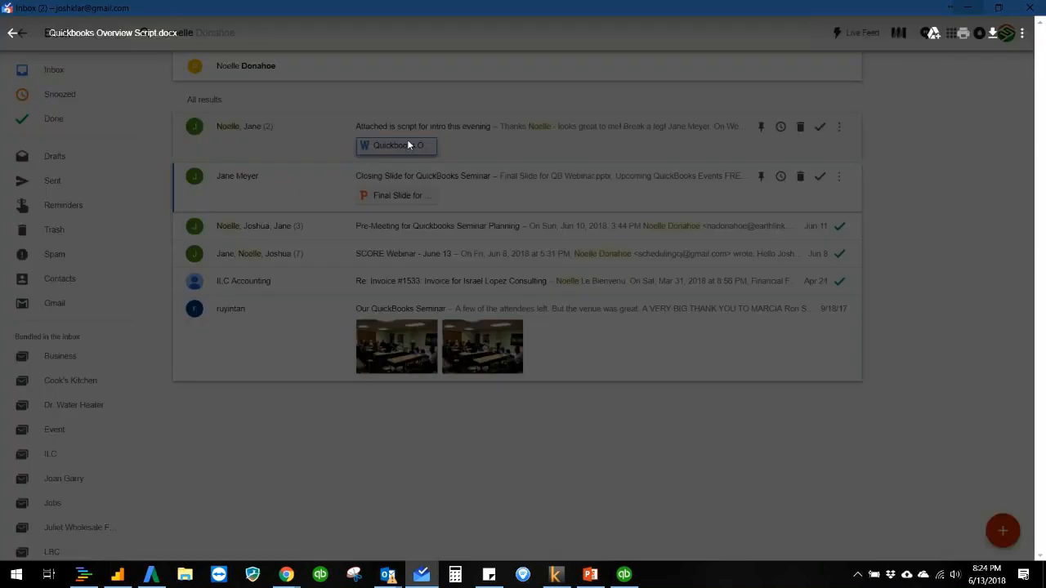
left_click(867, 162)
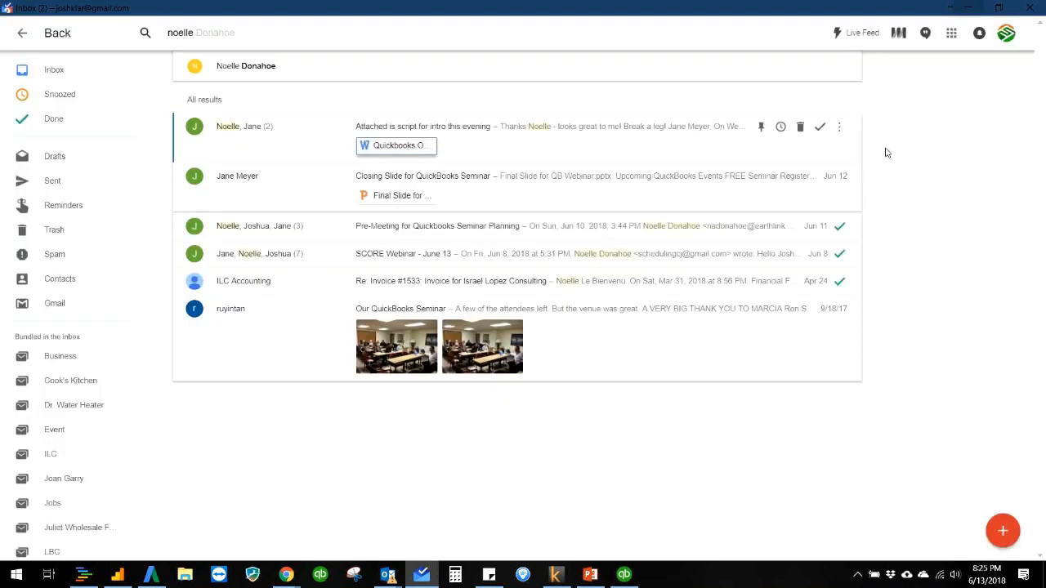
left_click(968, 8)
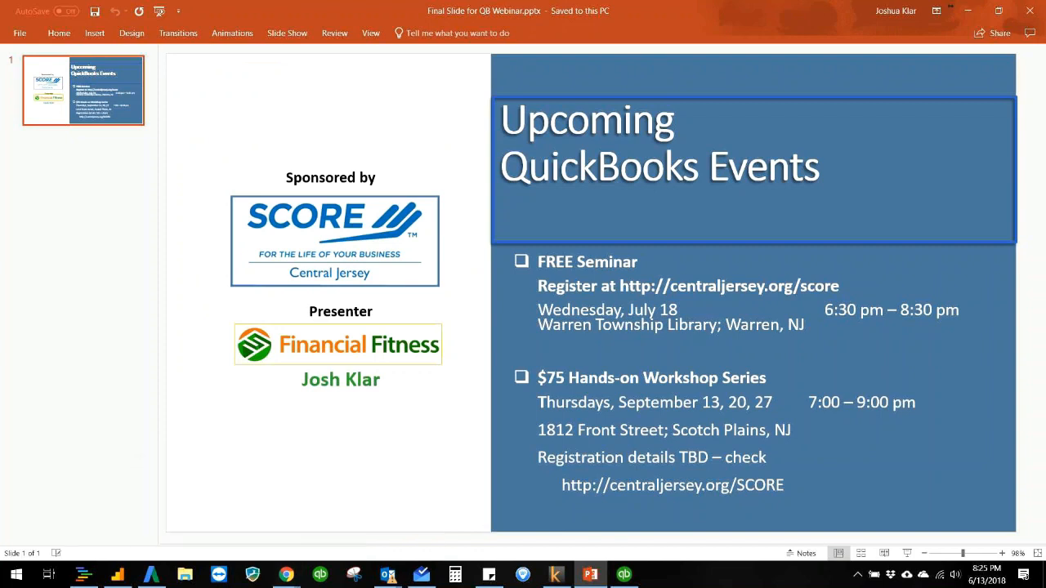
Step: Switch to Chrome and open the Financial Fitness website at financialf.com
left_click_drag(1045, 119, 270, 2)
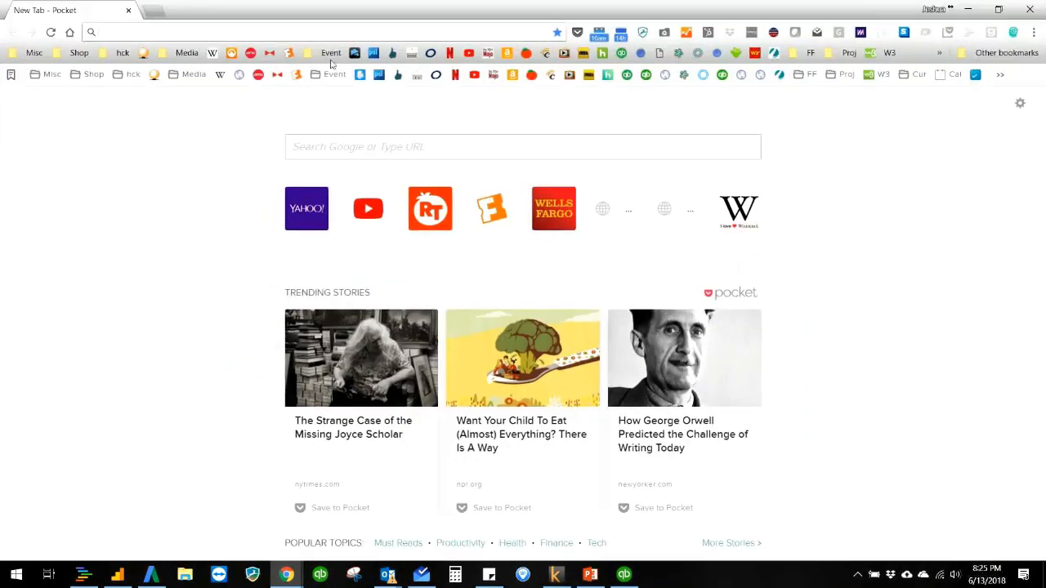
type("financialf")
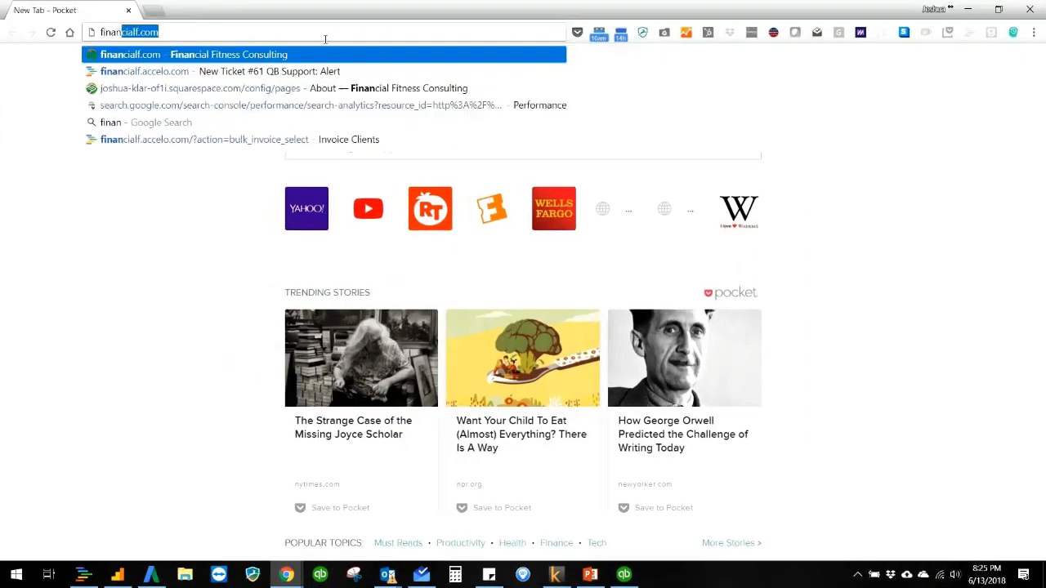
type(".com")
key("Return")
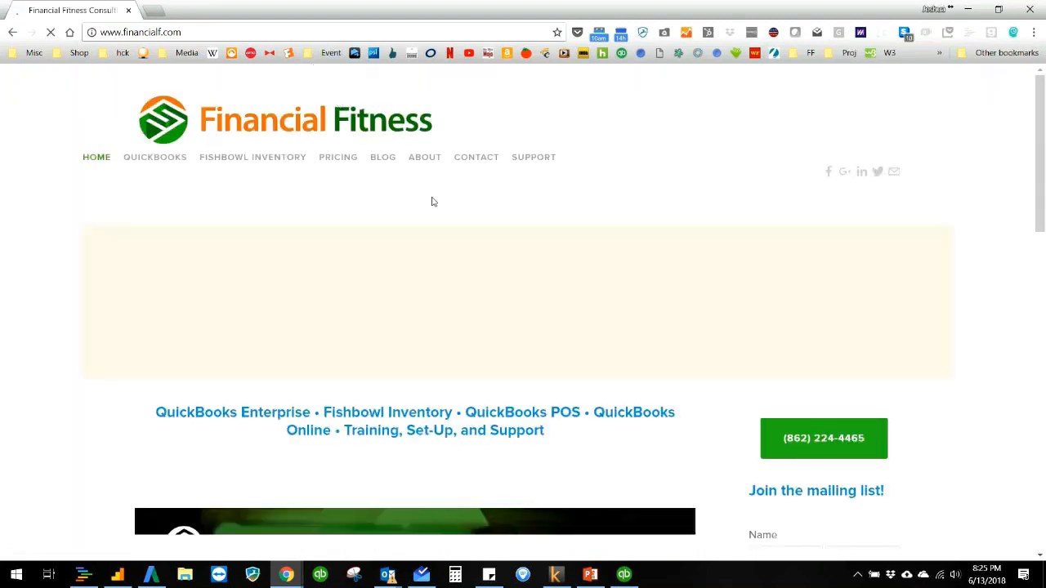
Step: Look through the Financial Fitness home page, including its services, ProAdvisor certifications, and free consultation banner
scroll(787, 260, "down", 3)
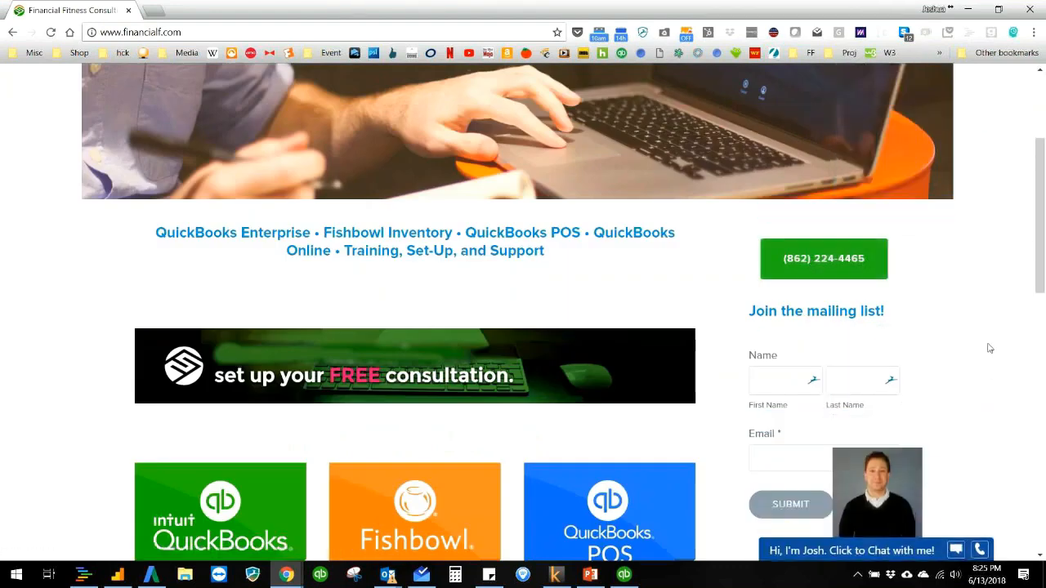
scroll(990, 348, "down", 10)
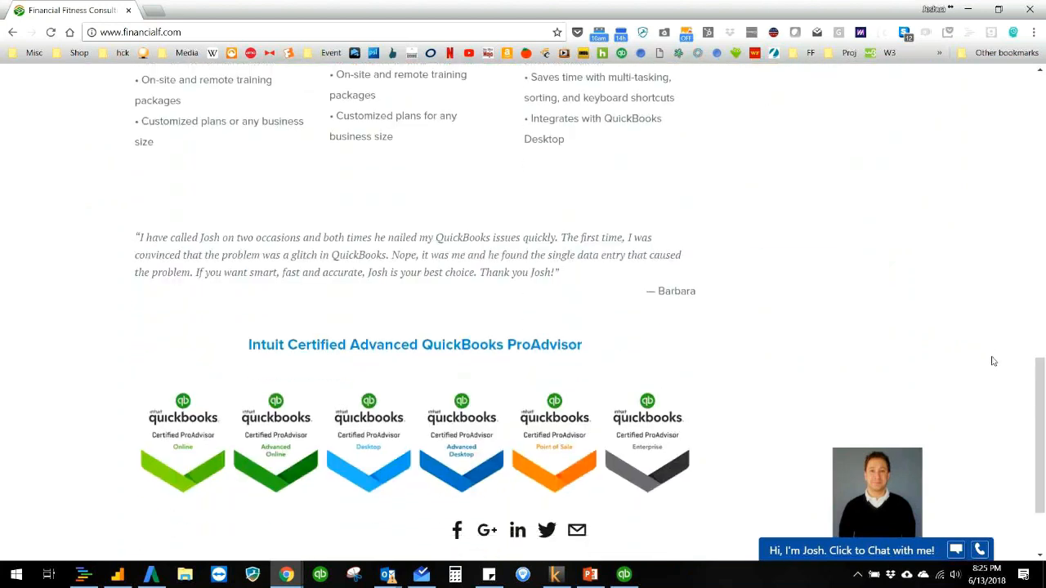
scroll(589, 326, "up", 6)
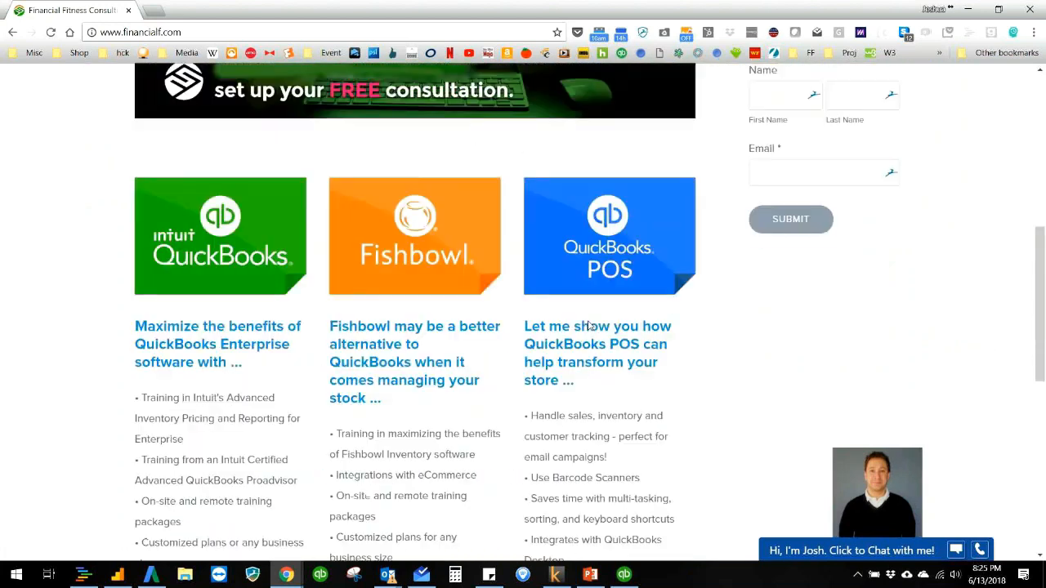
scroll(589, 326, "up", 6)
scroll(385, 430, "down", 2)
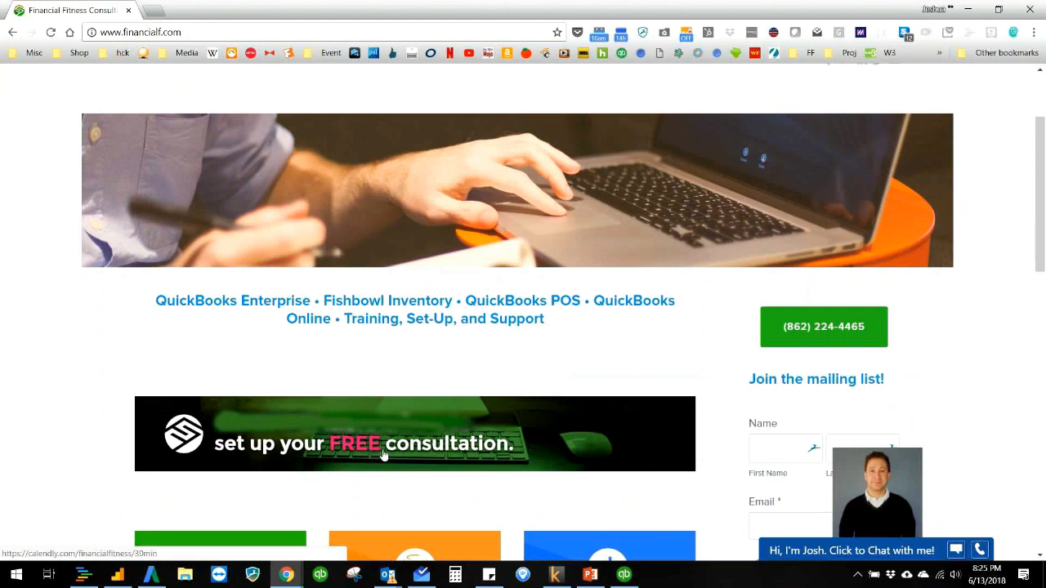
scroll(383, 456, "up", 1)
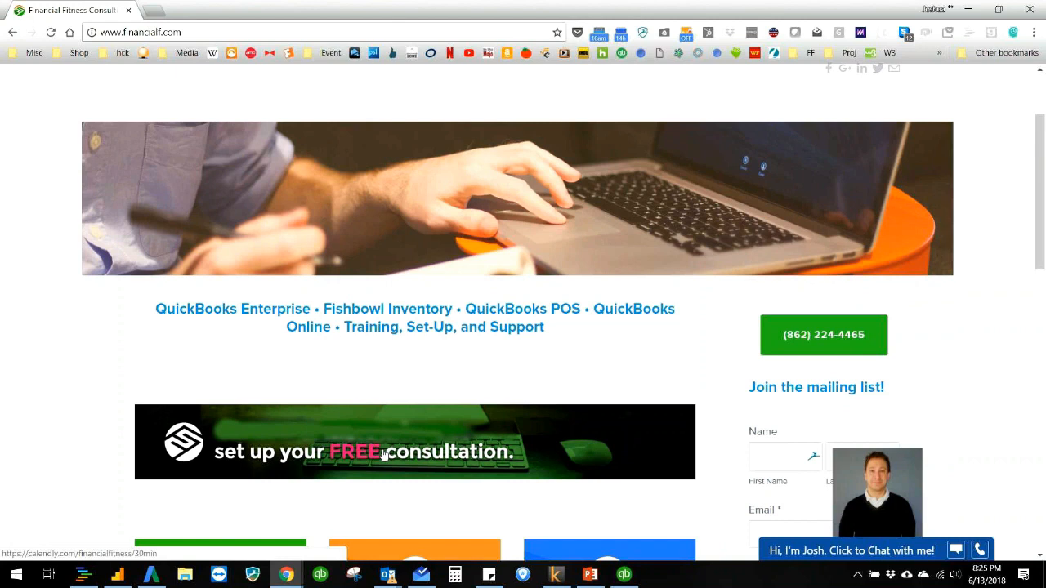
scroll(384, 455, "up", 1)
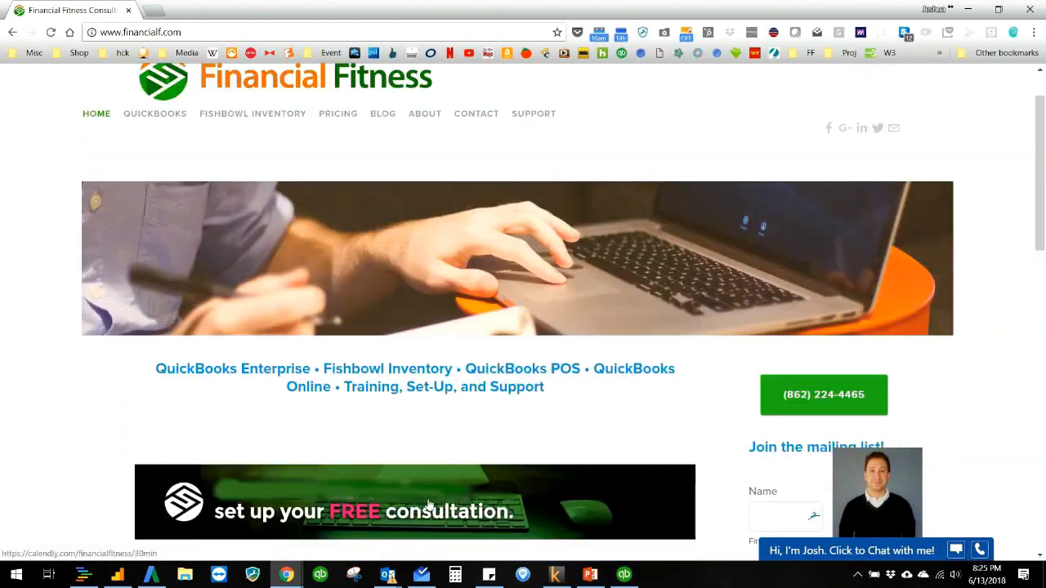
scroll(478, 494, "up", 1)
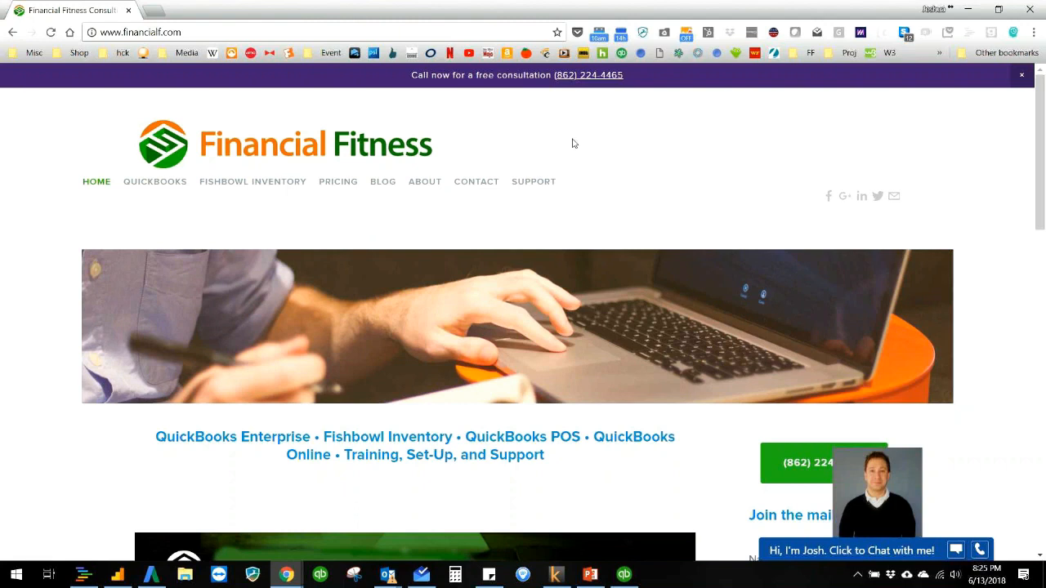
Step: Open the website's Contact page and view the contact form and business contact details
left_click(487, 190)
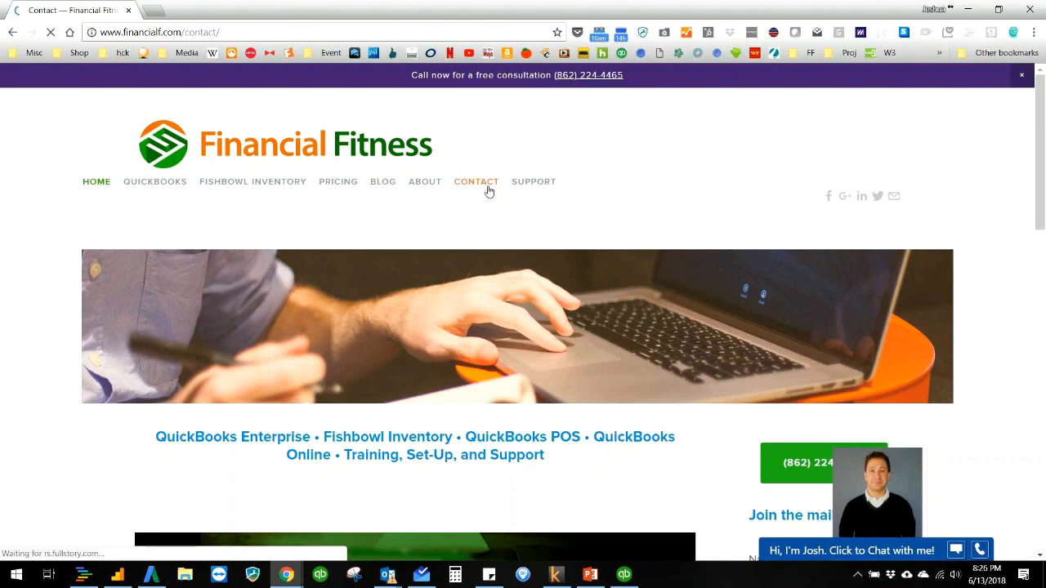
scroll(501, 228, "down", 4)
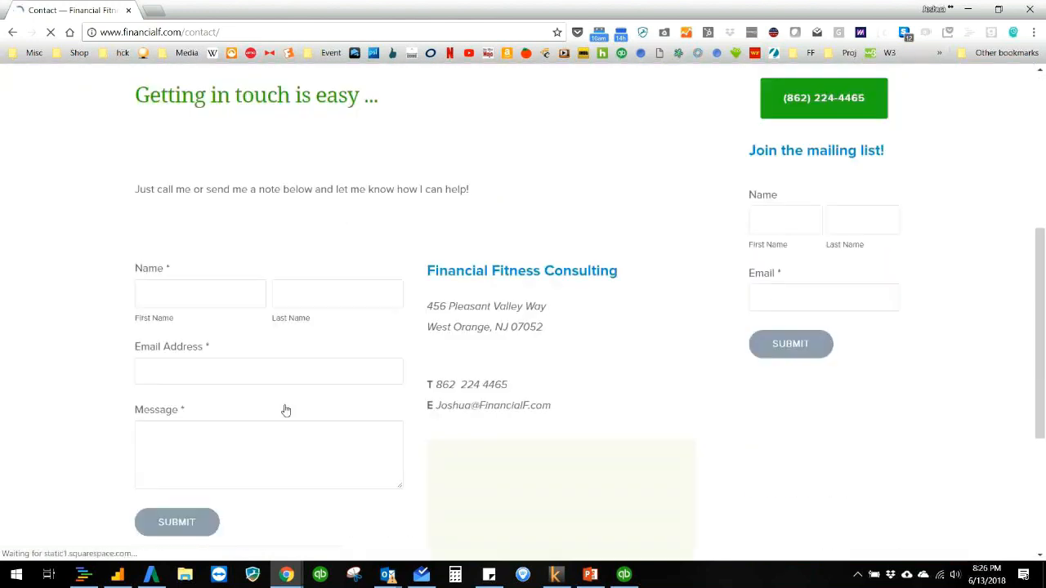